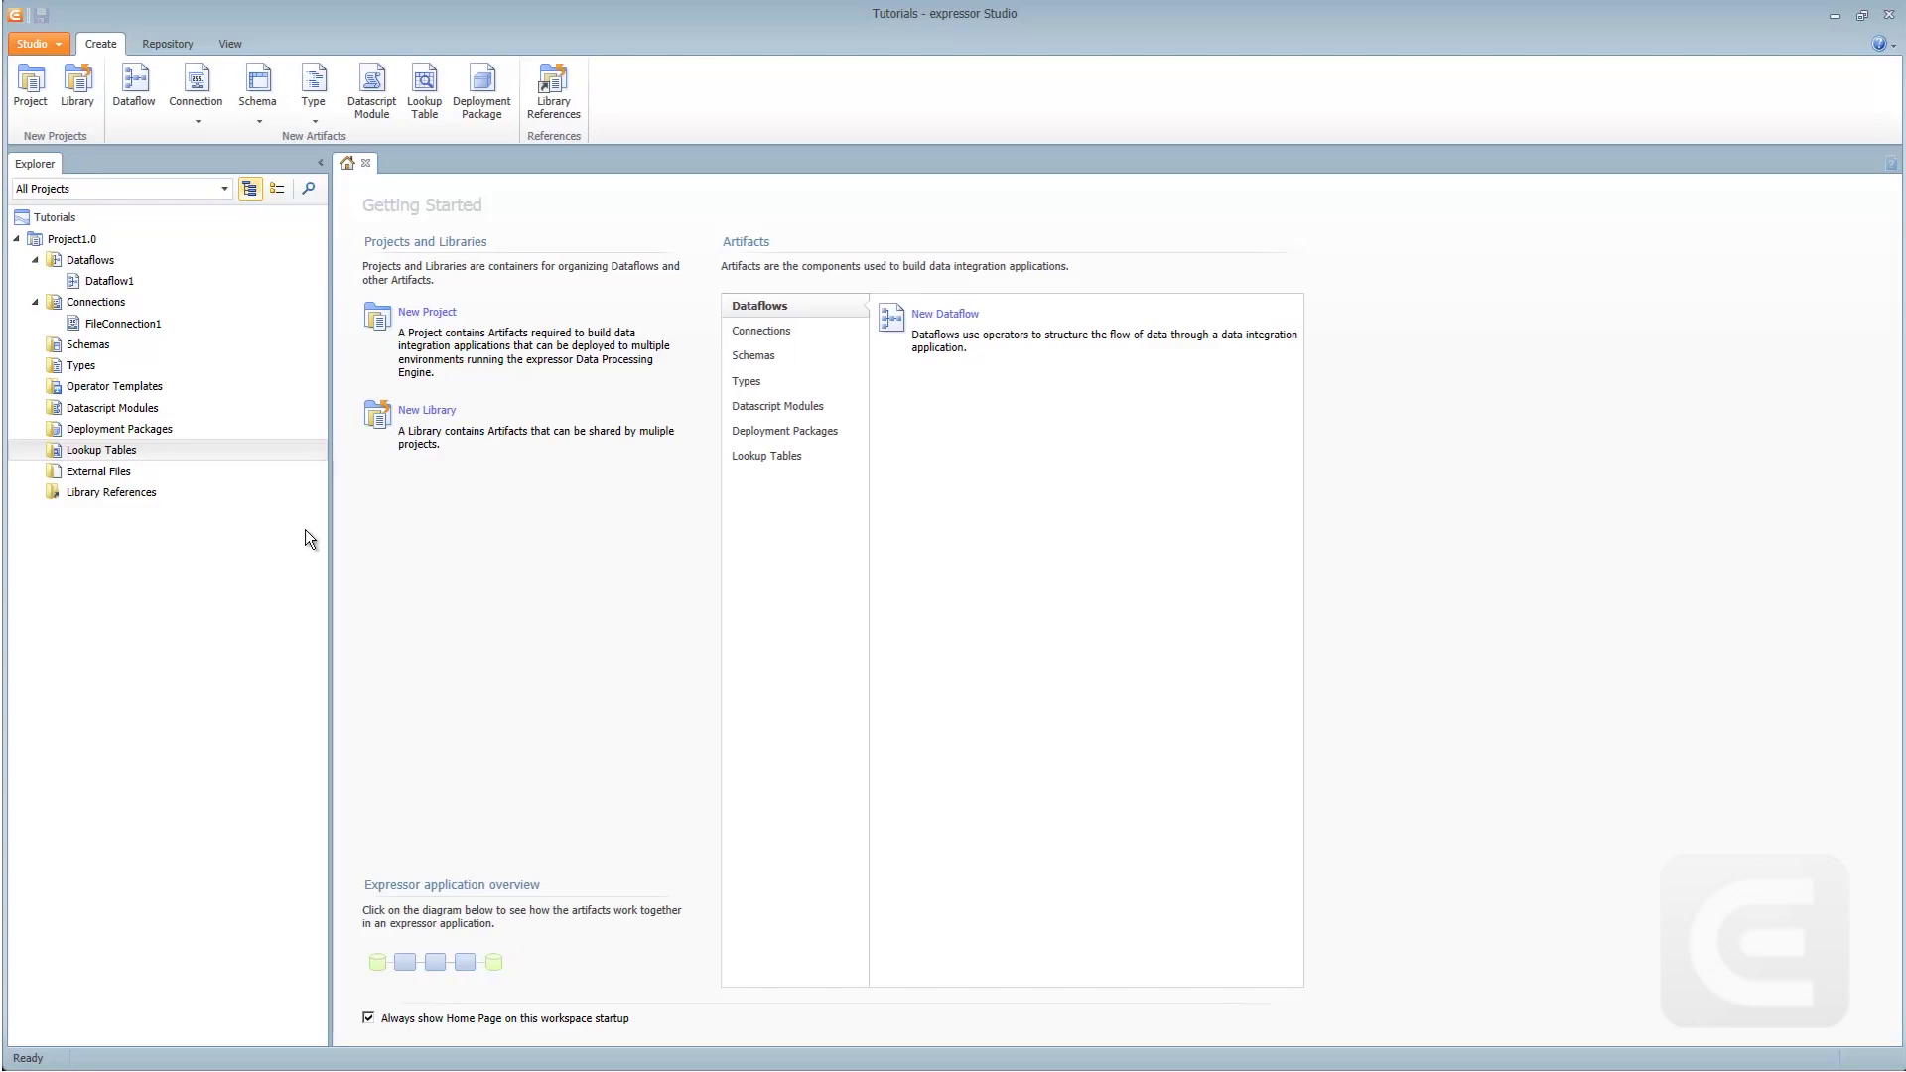
- Open Dataflow1 from Project1.0 > Dataflows in the dataflow editor
{"action": "double_click", "coordinate": [107, 282]}
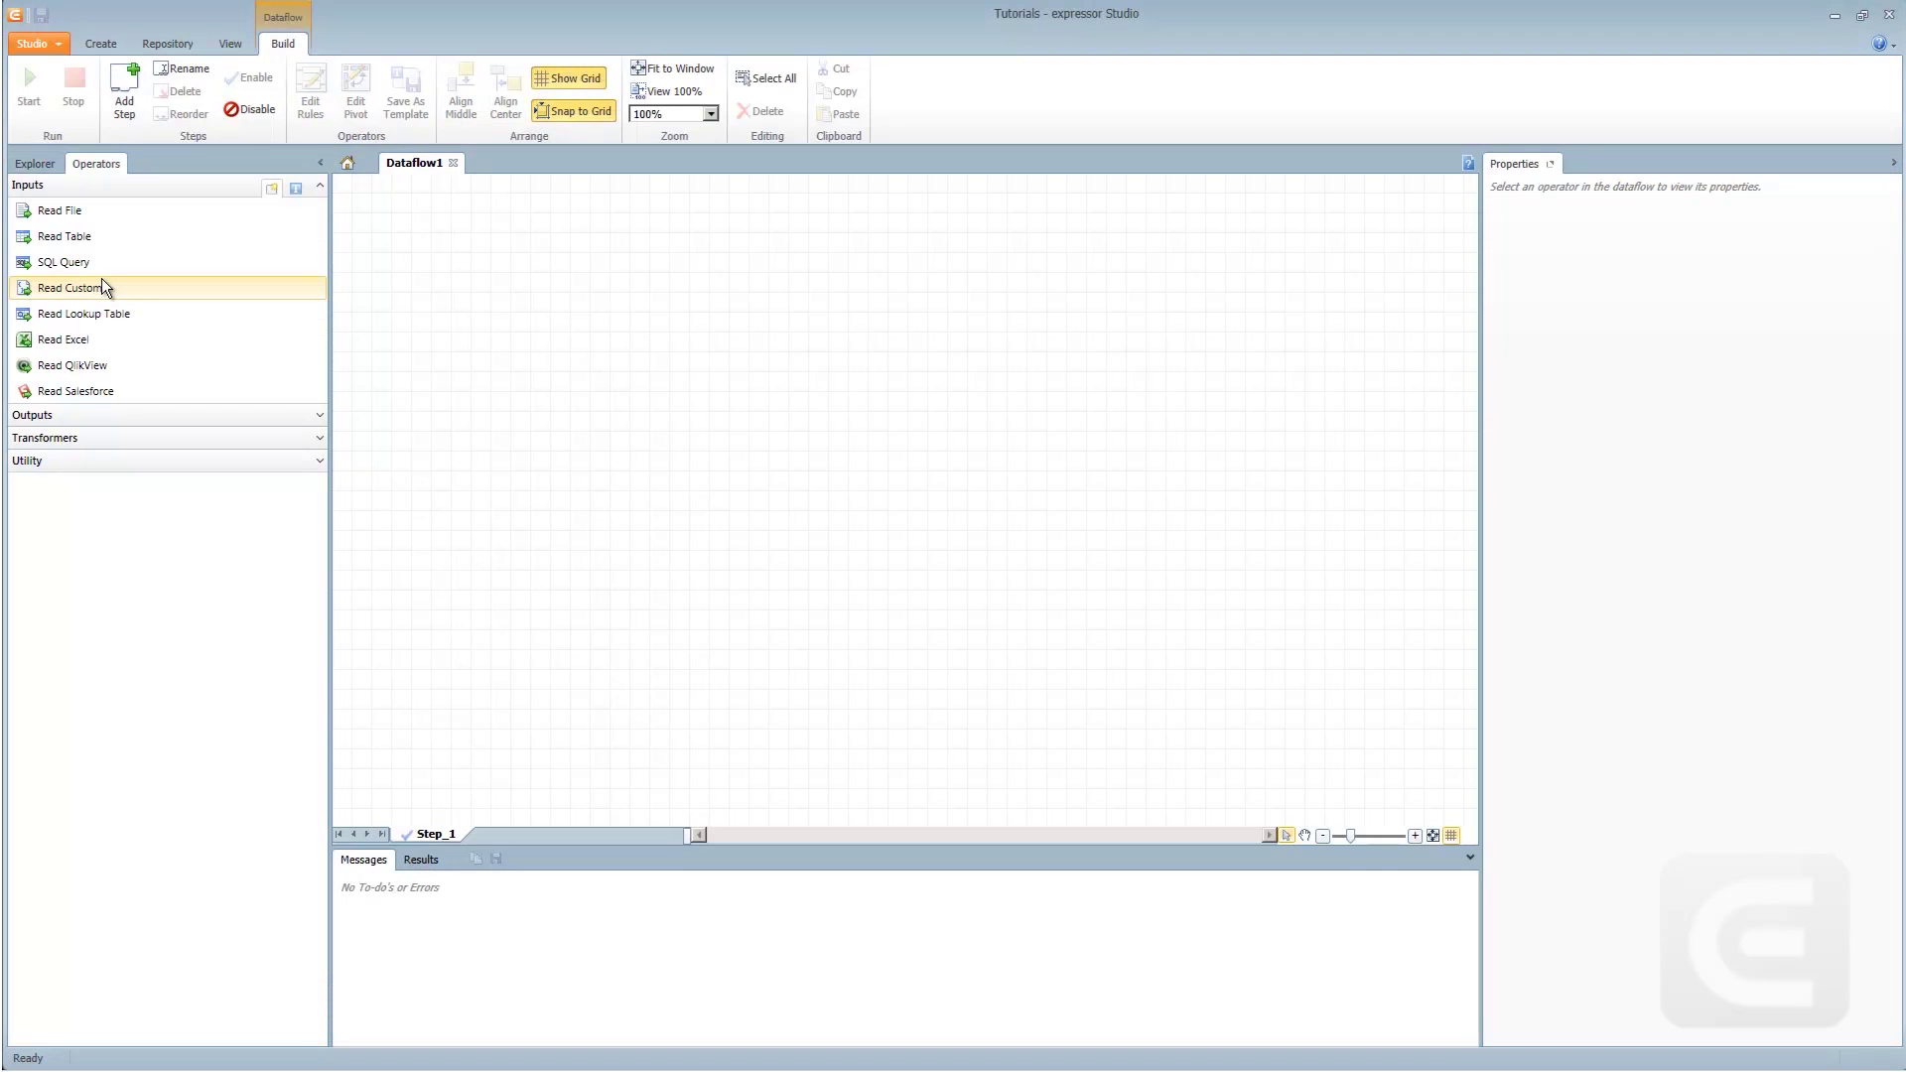
- Rename the dataflow's Step_1 to LoadLookup
{"action": "right_click", "coordinate": [430, 837]}
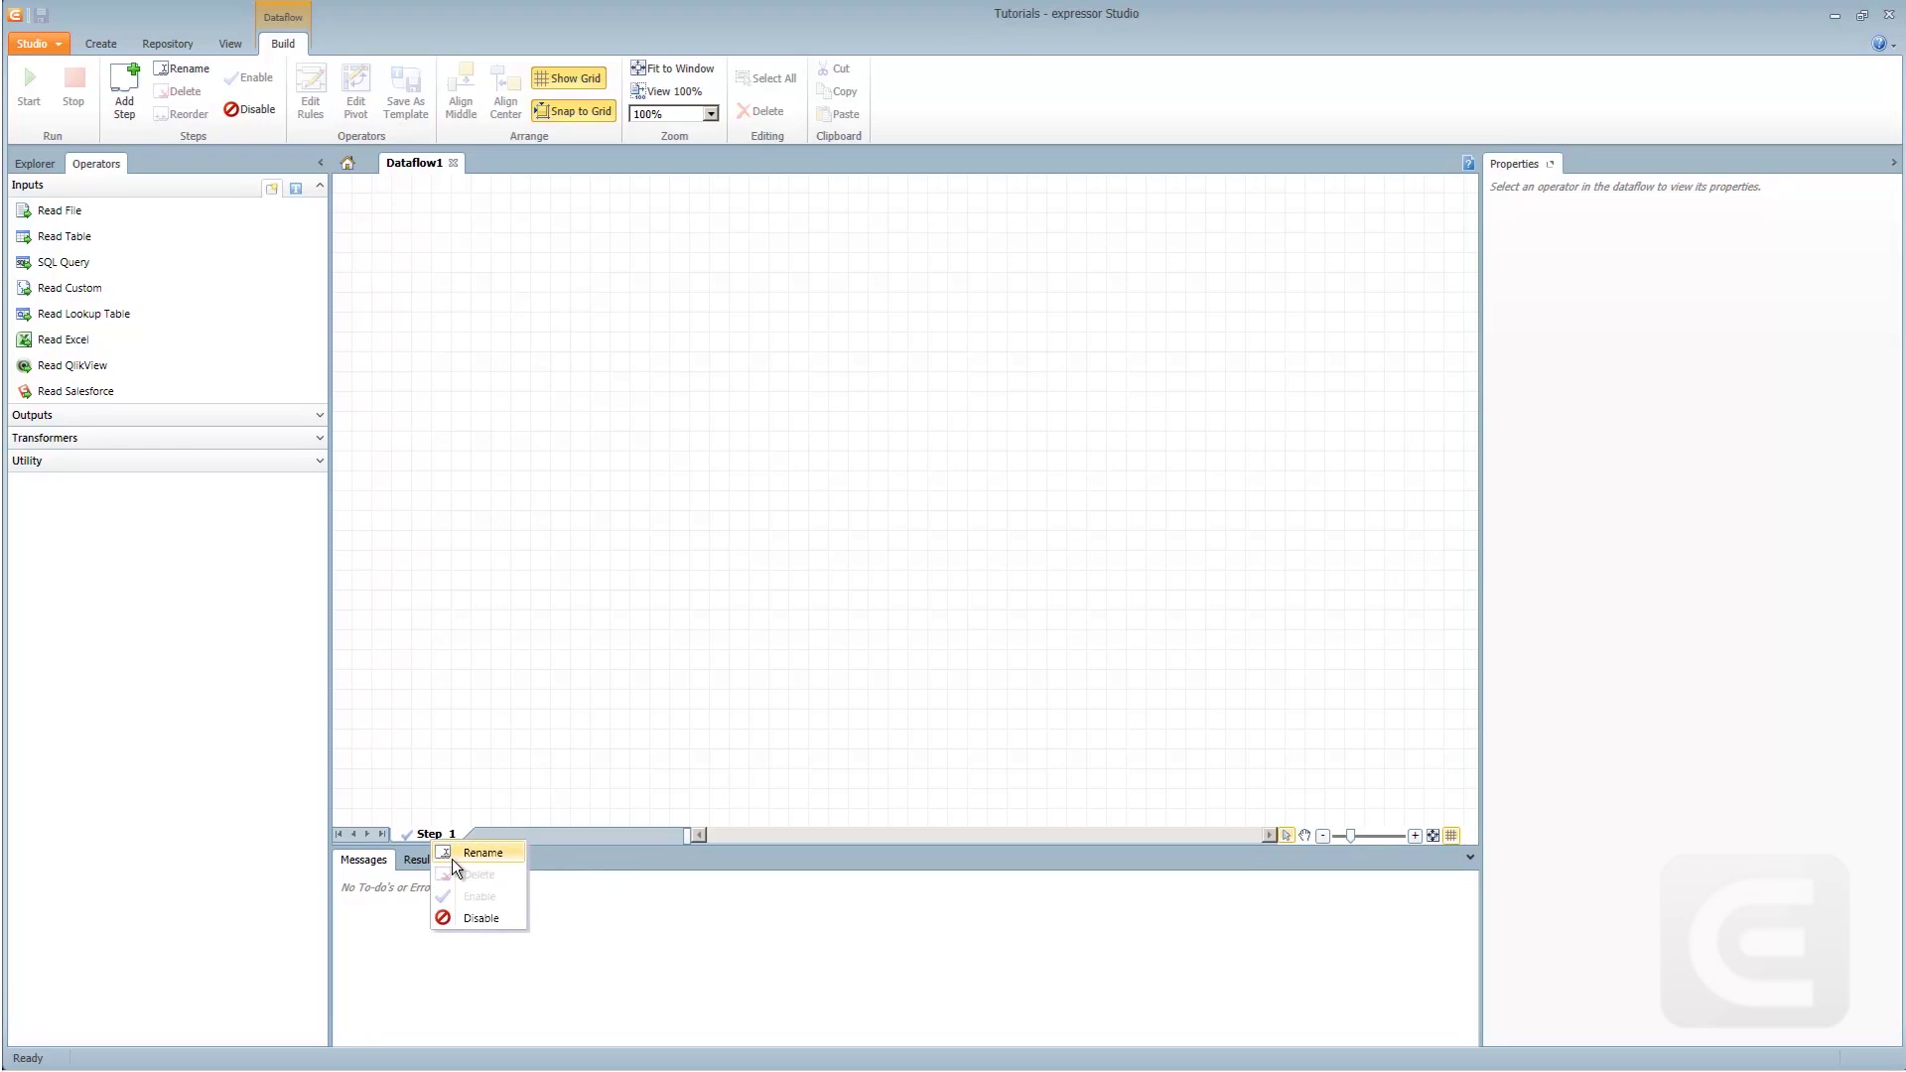
{"action": "left_click", "coordinate": [456, 855]}
{"action": "type", "text": "L"}
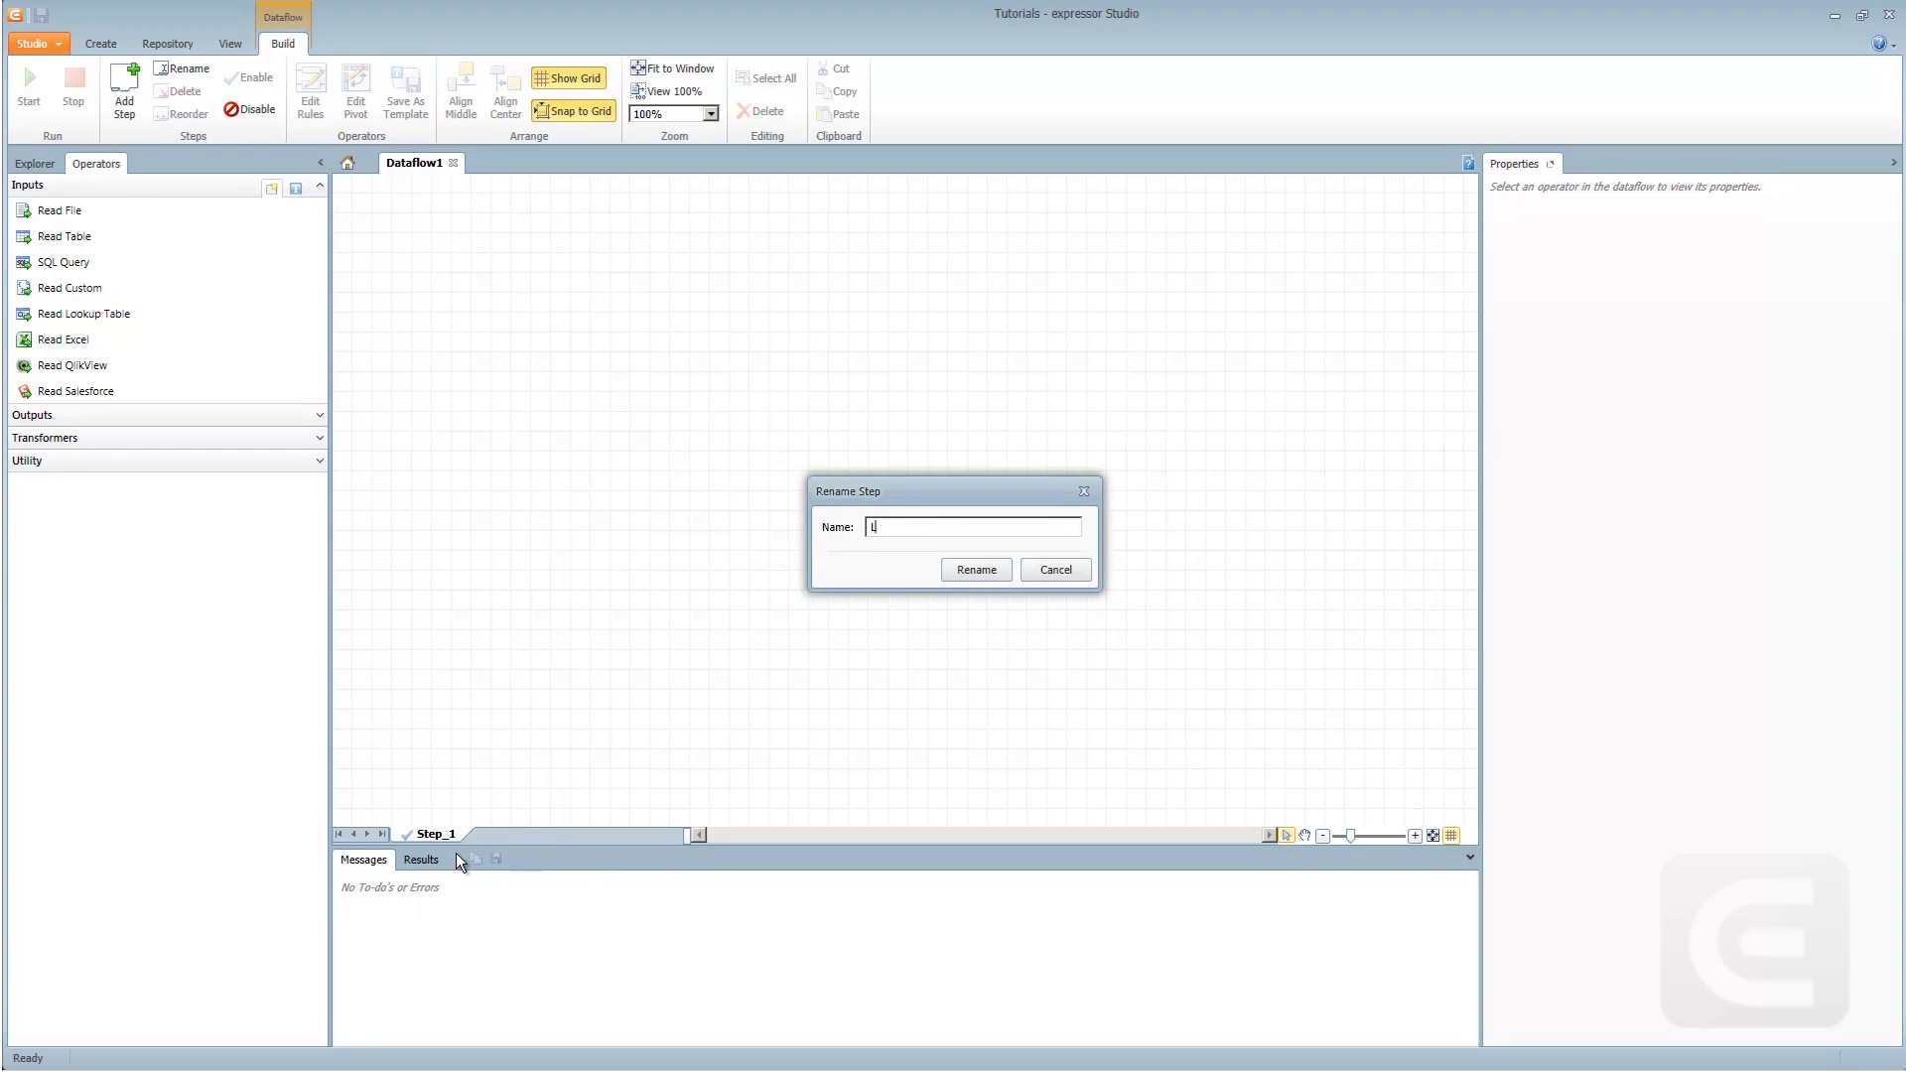
{"action": "type", "text": "oadLookup"}
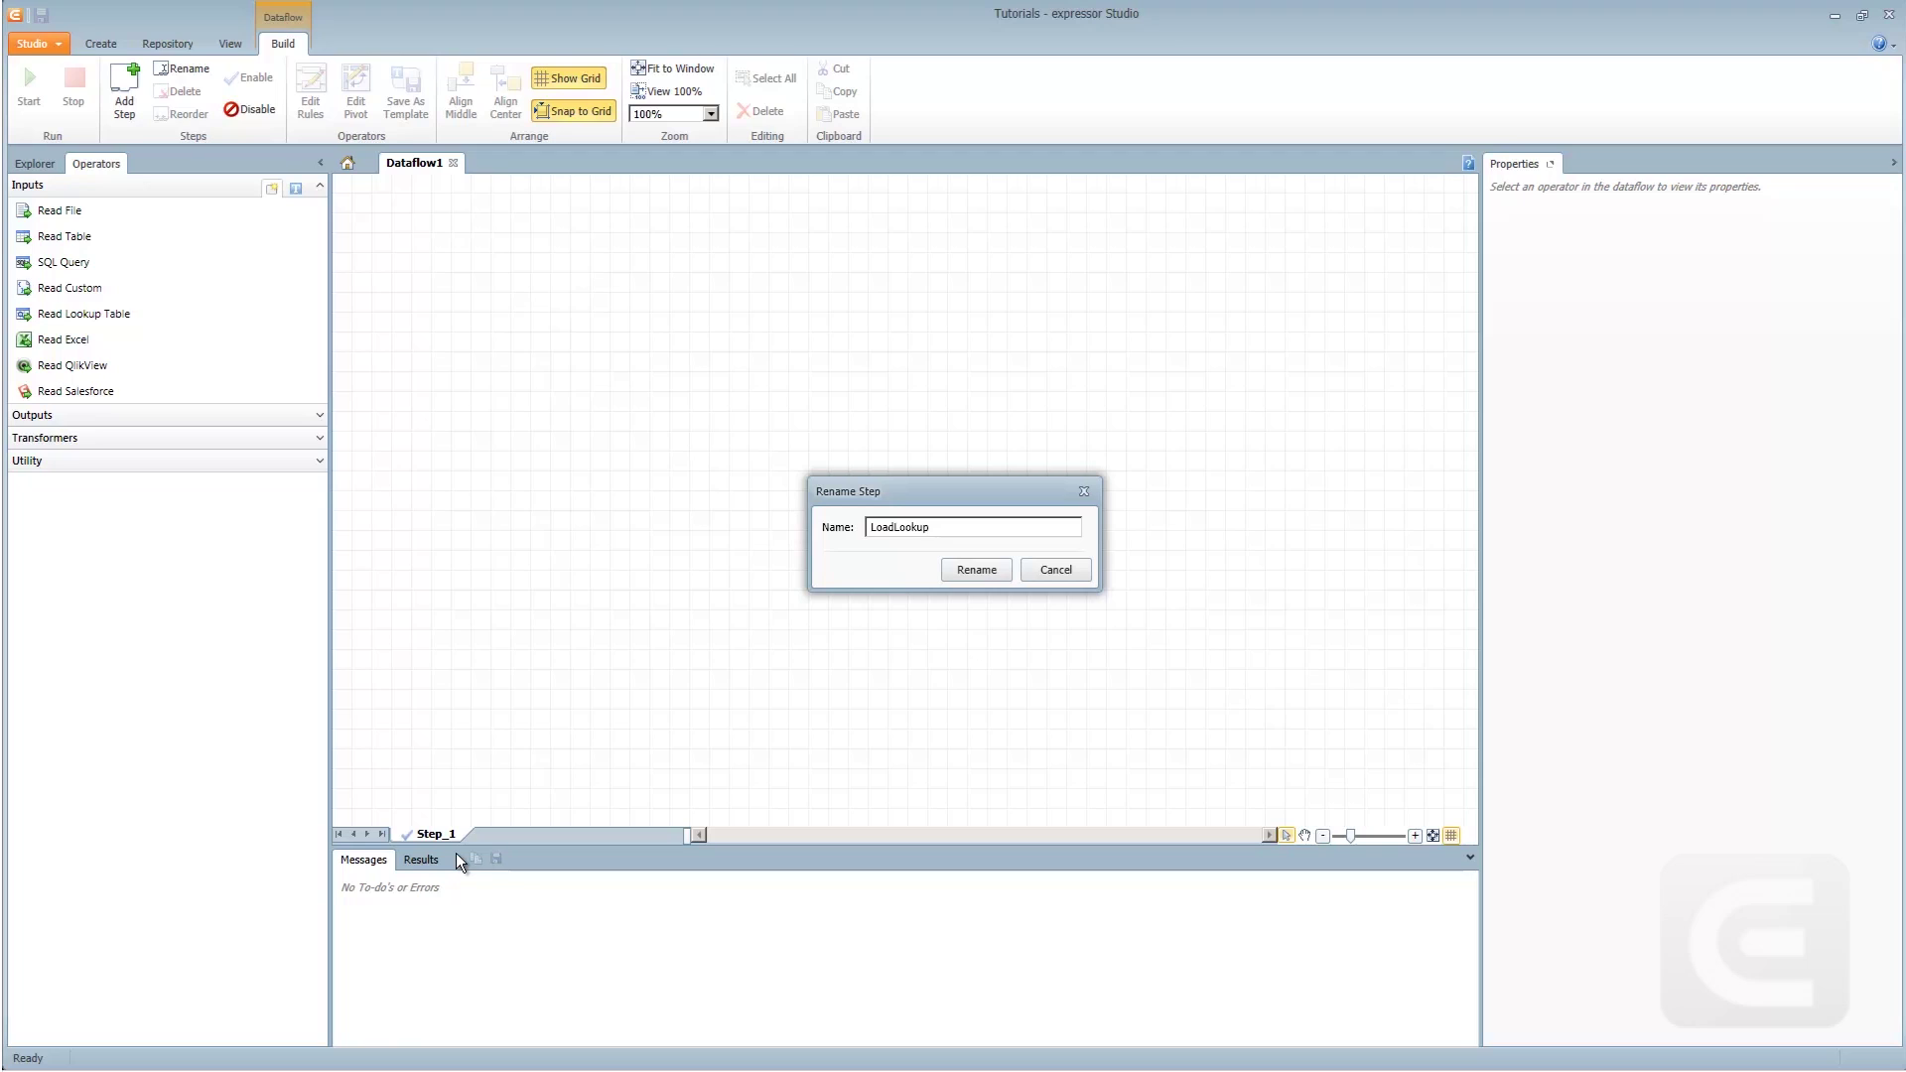
{"action": "left_click", "coordinate": [1000, 574]}
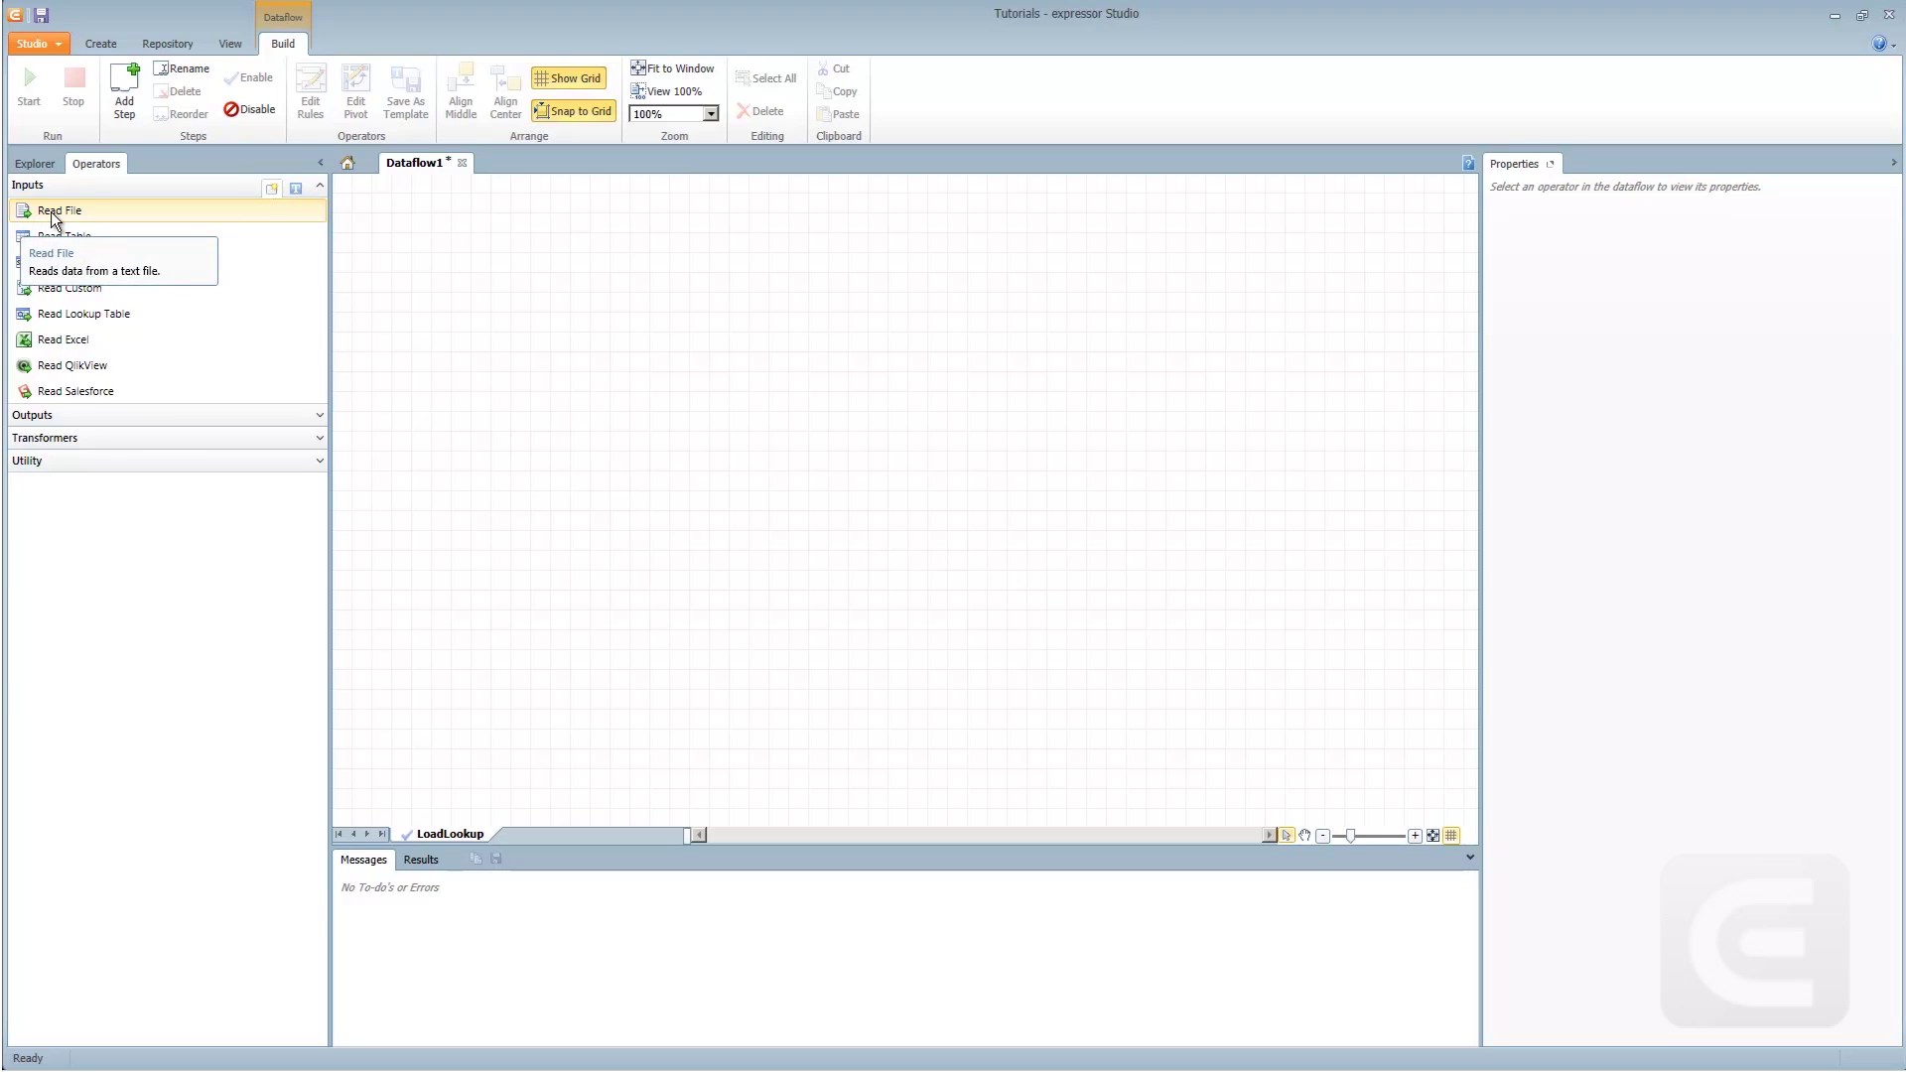
- Add a Read File operator using FileConnection1 and start a new delimited schema
{"action": "left_click_drag", "start_coordinate": [55, 210], "coordinate": [421, 325]}
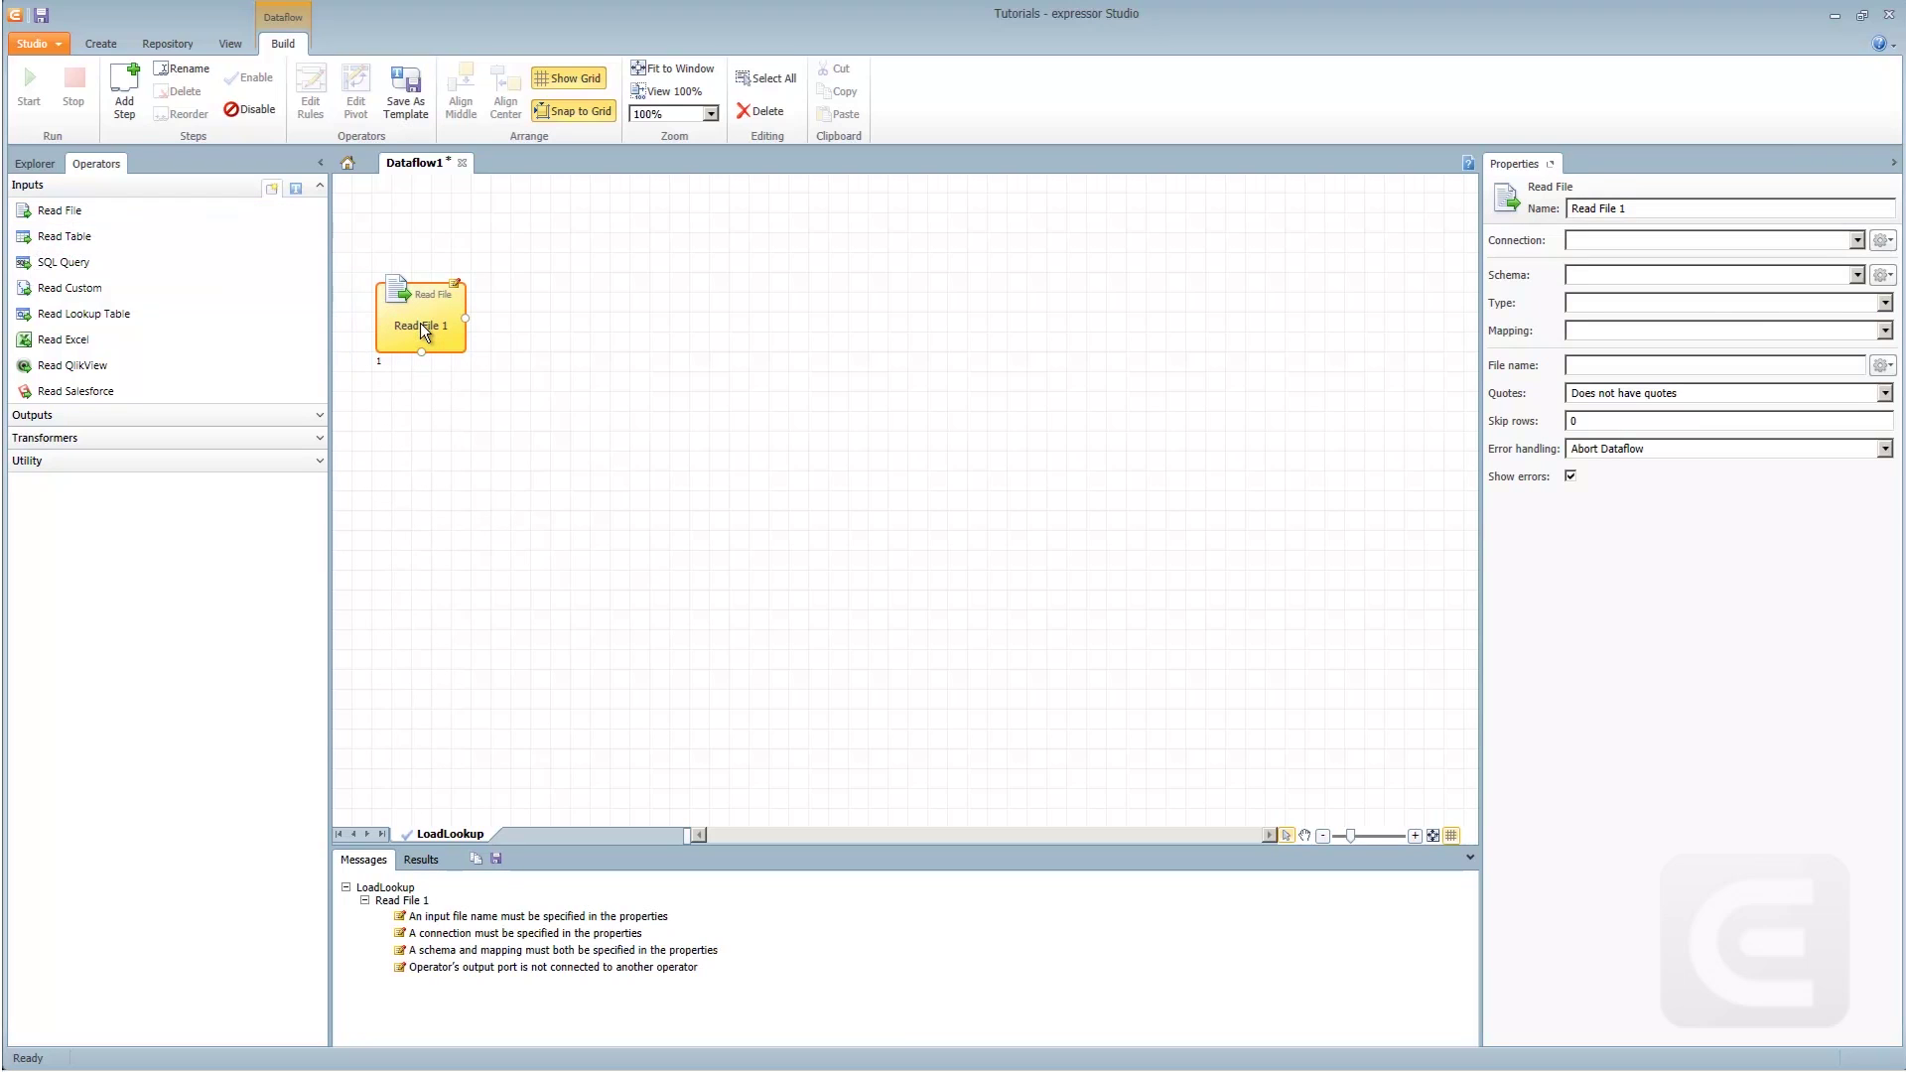
{"action": "left_click", "coordinate": [1856, 241]}
{"action": "left_click", "coordinate": [1850, 260]}
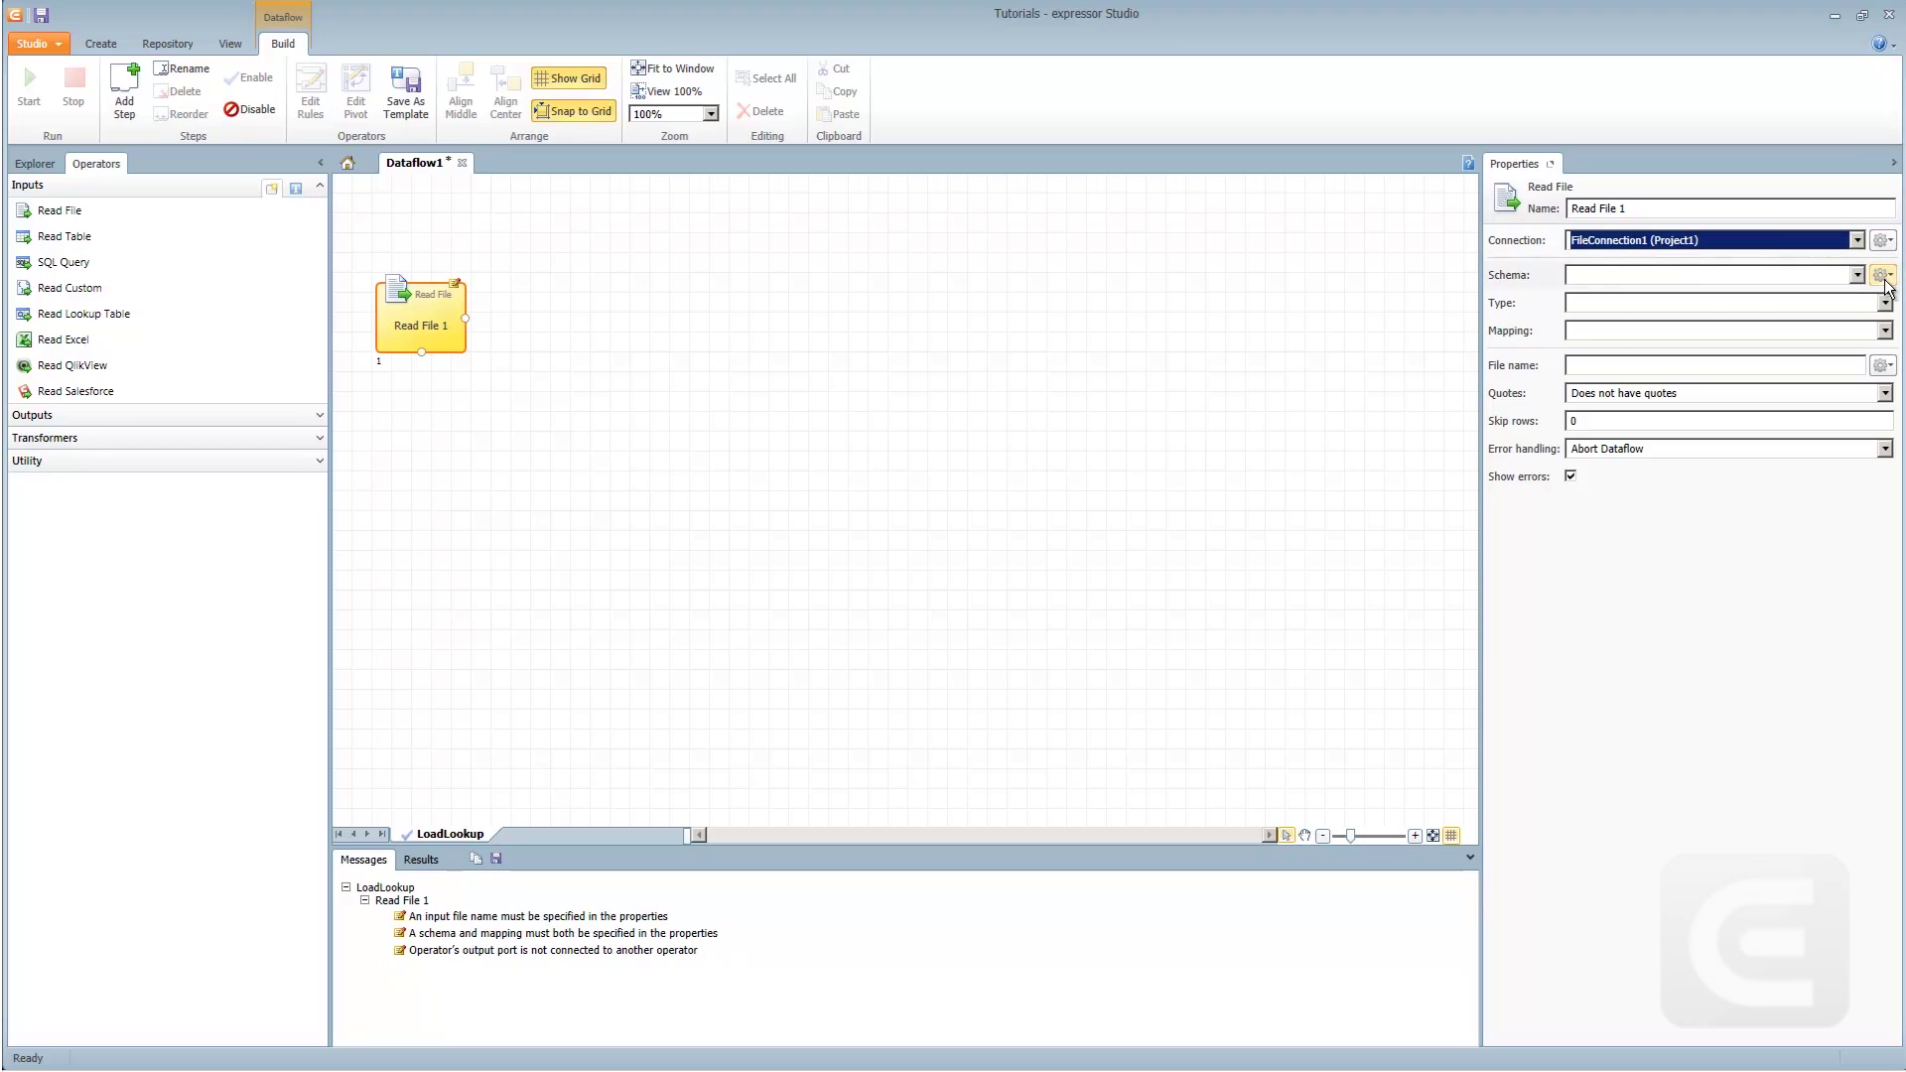
{"action": "left_click", "coordinate": [1884, 278]}
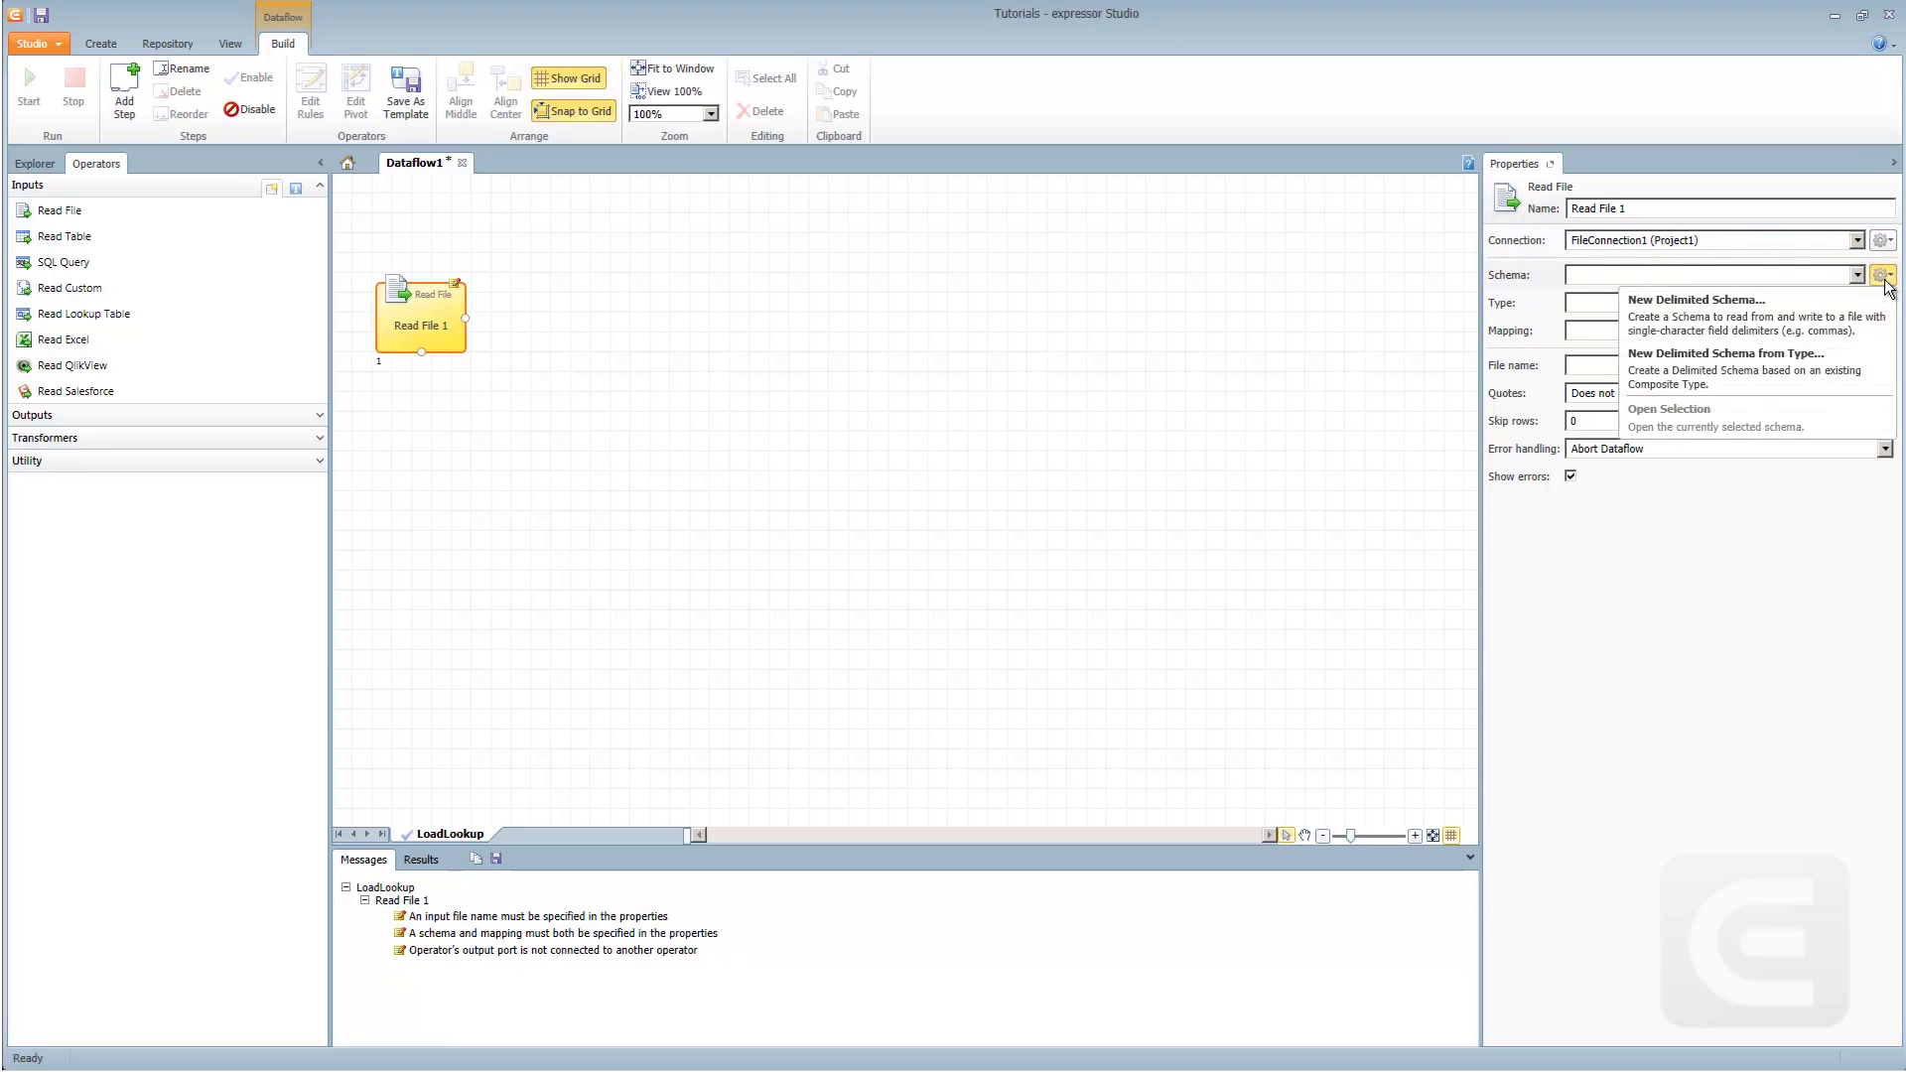
{"action": "left_click", "coordinate": [1857, 325]}
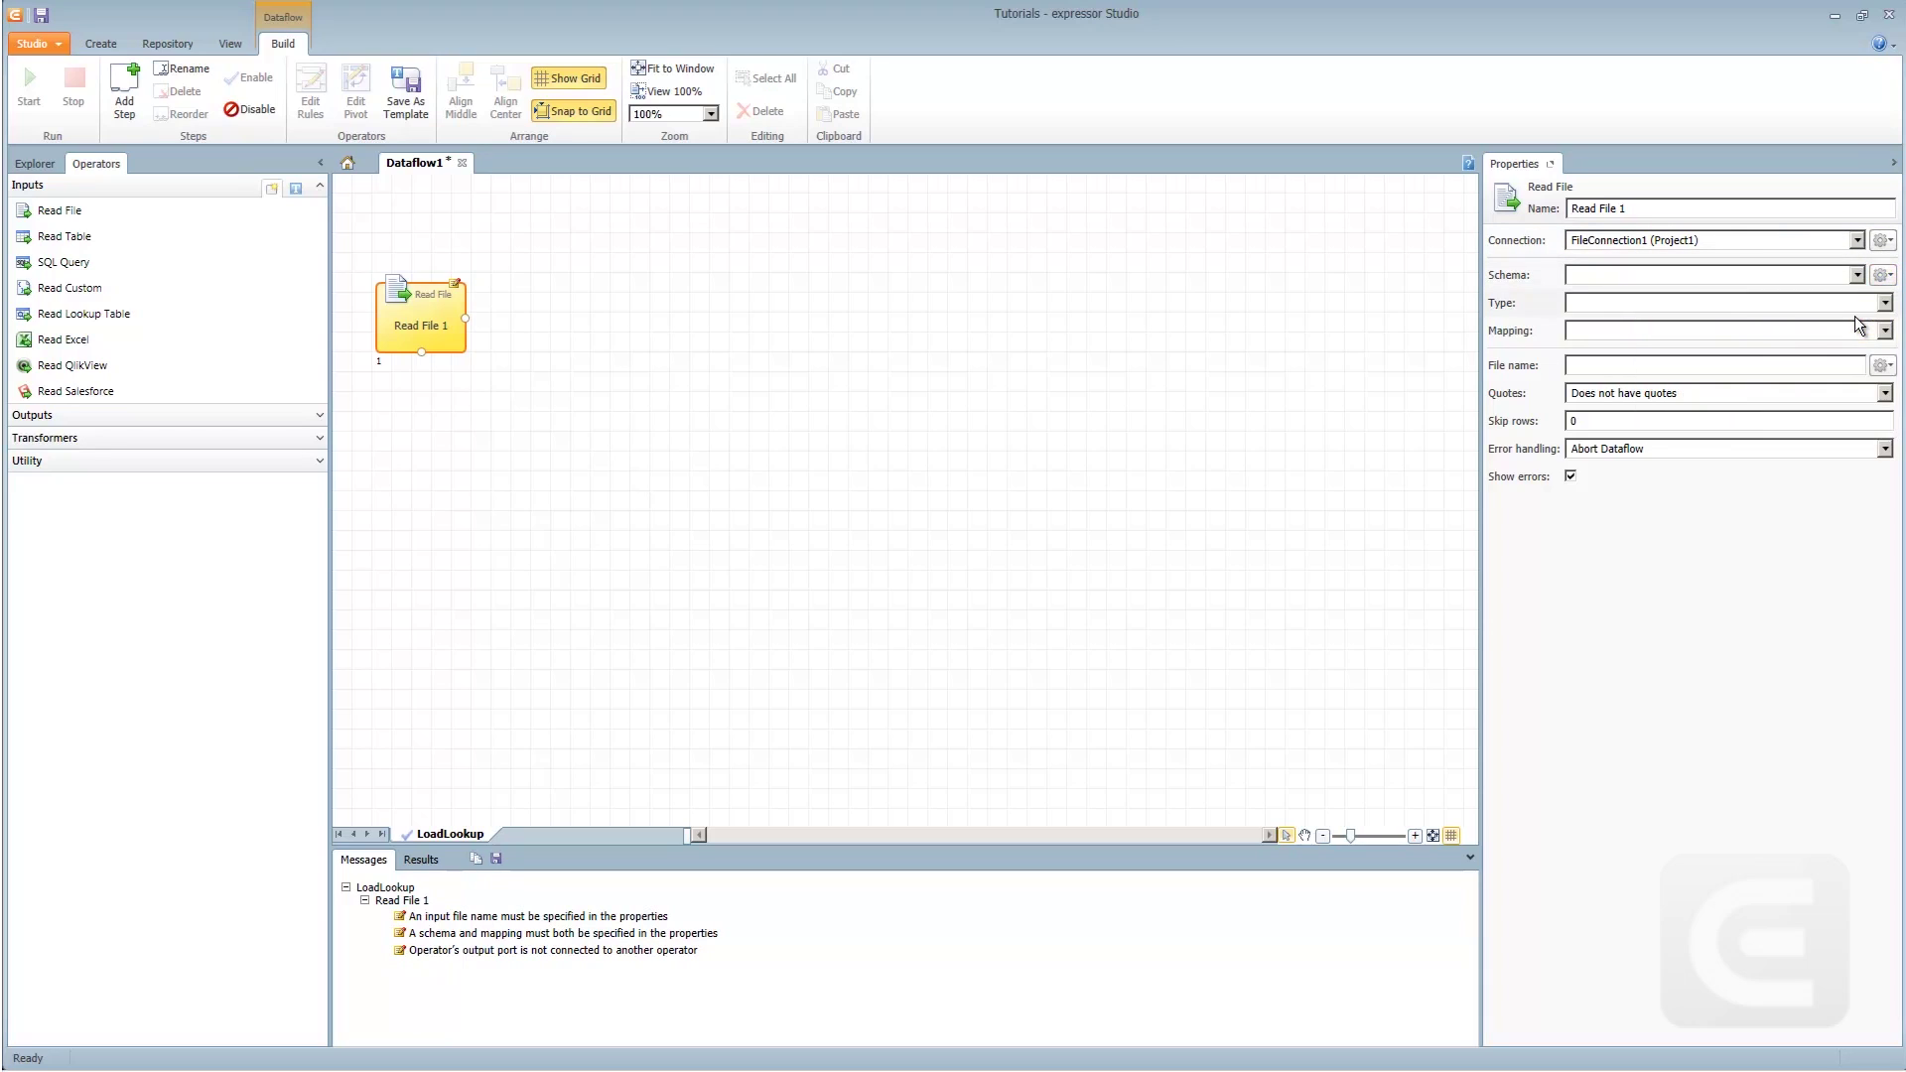
- Preview departments.txt from FileConnection1's lookup folder in a text editor
{"action": "left_click", "coordinate": [759, 364]}
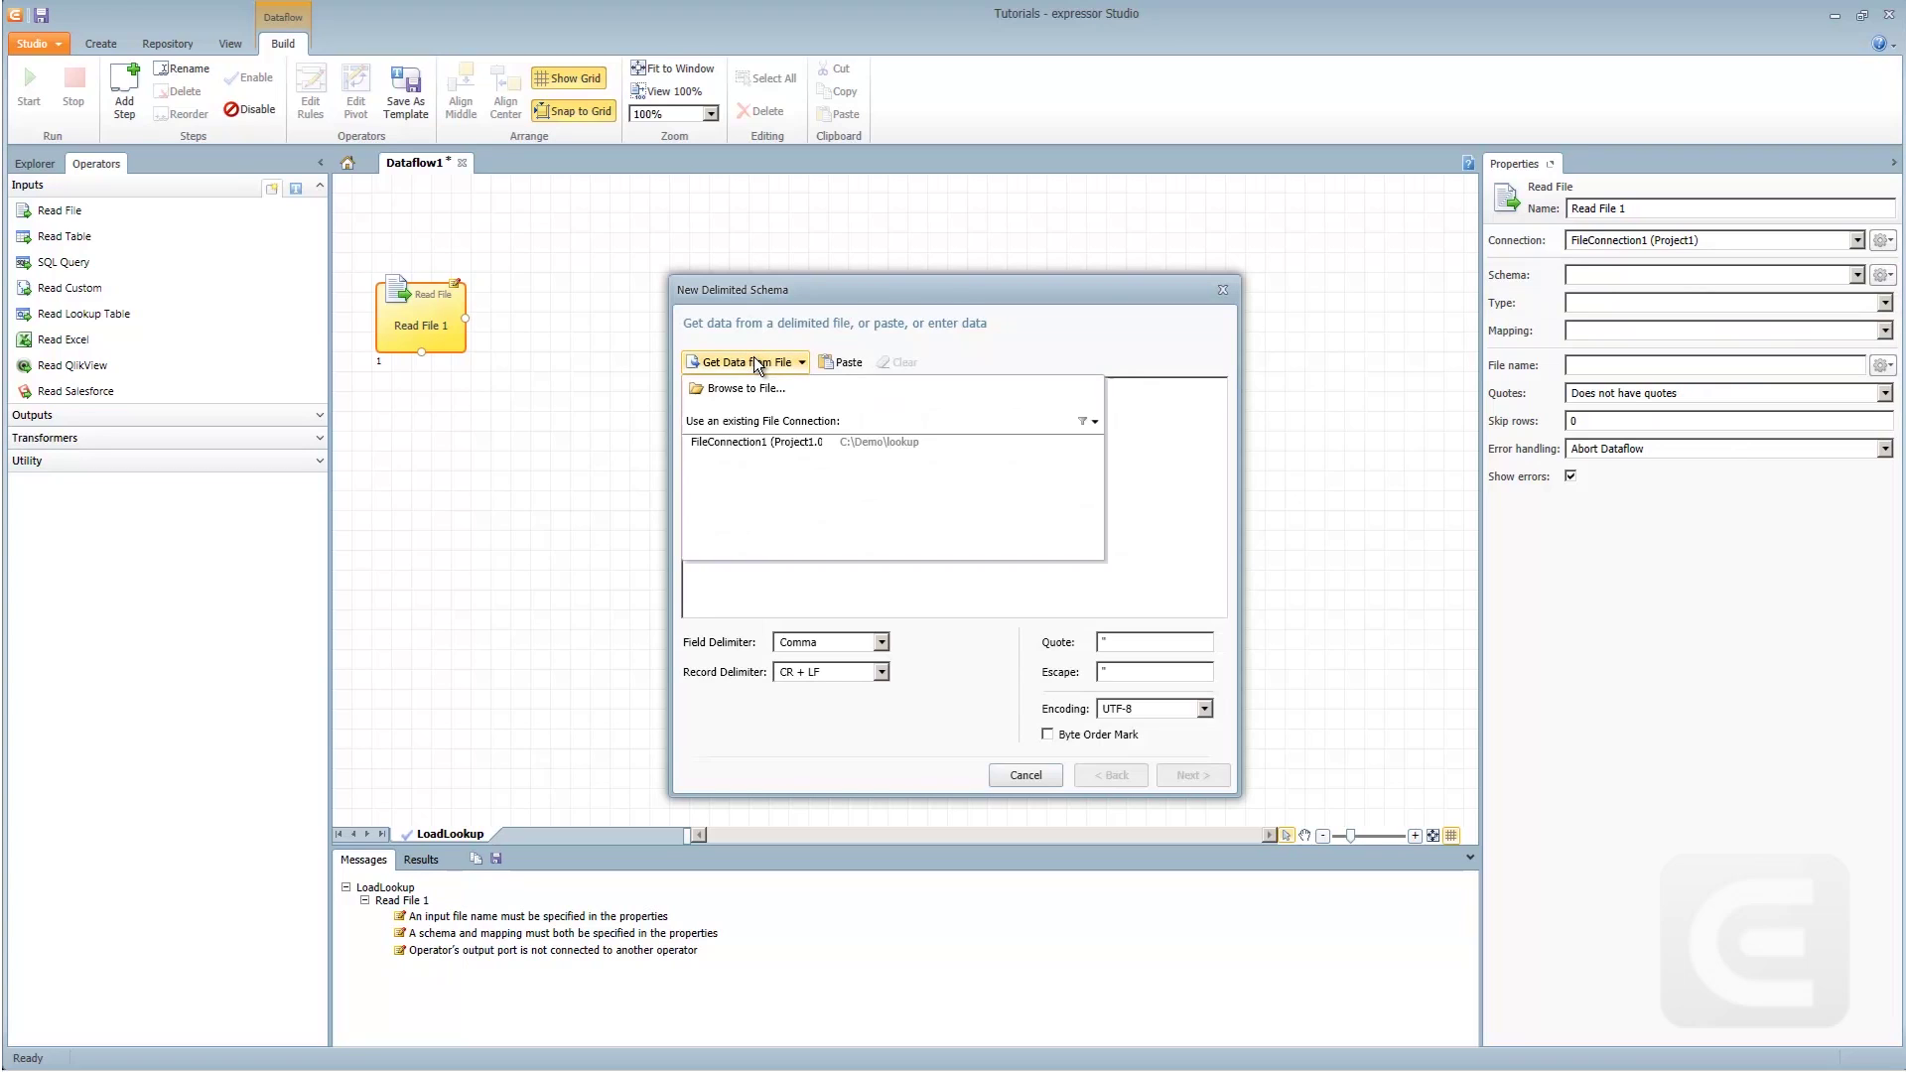
{"action": "left_click", "coordinate": [754, 442]}
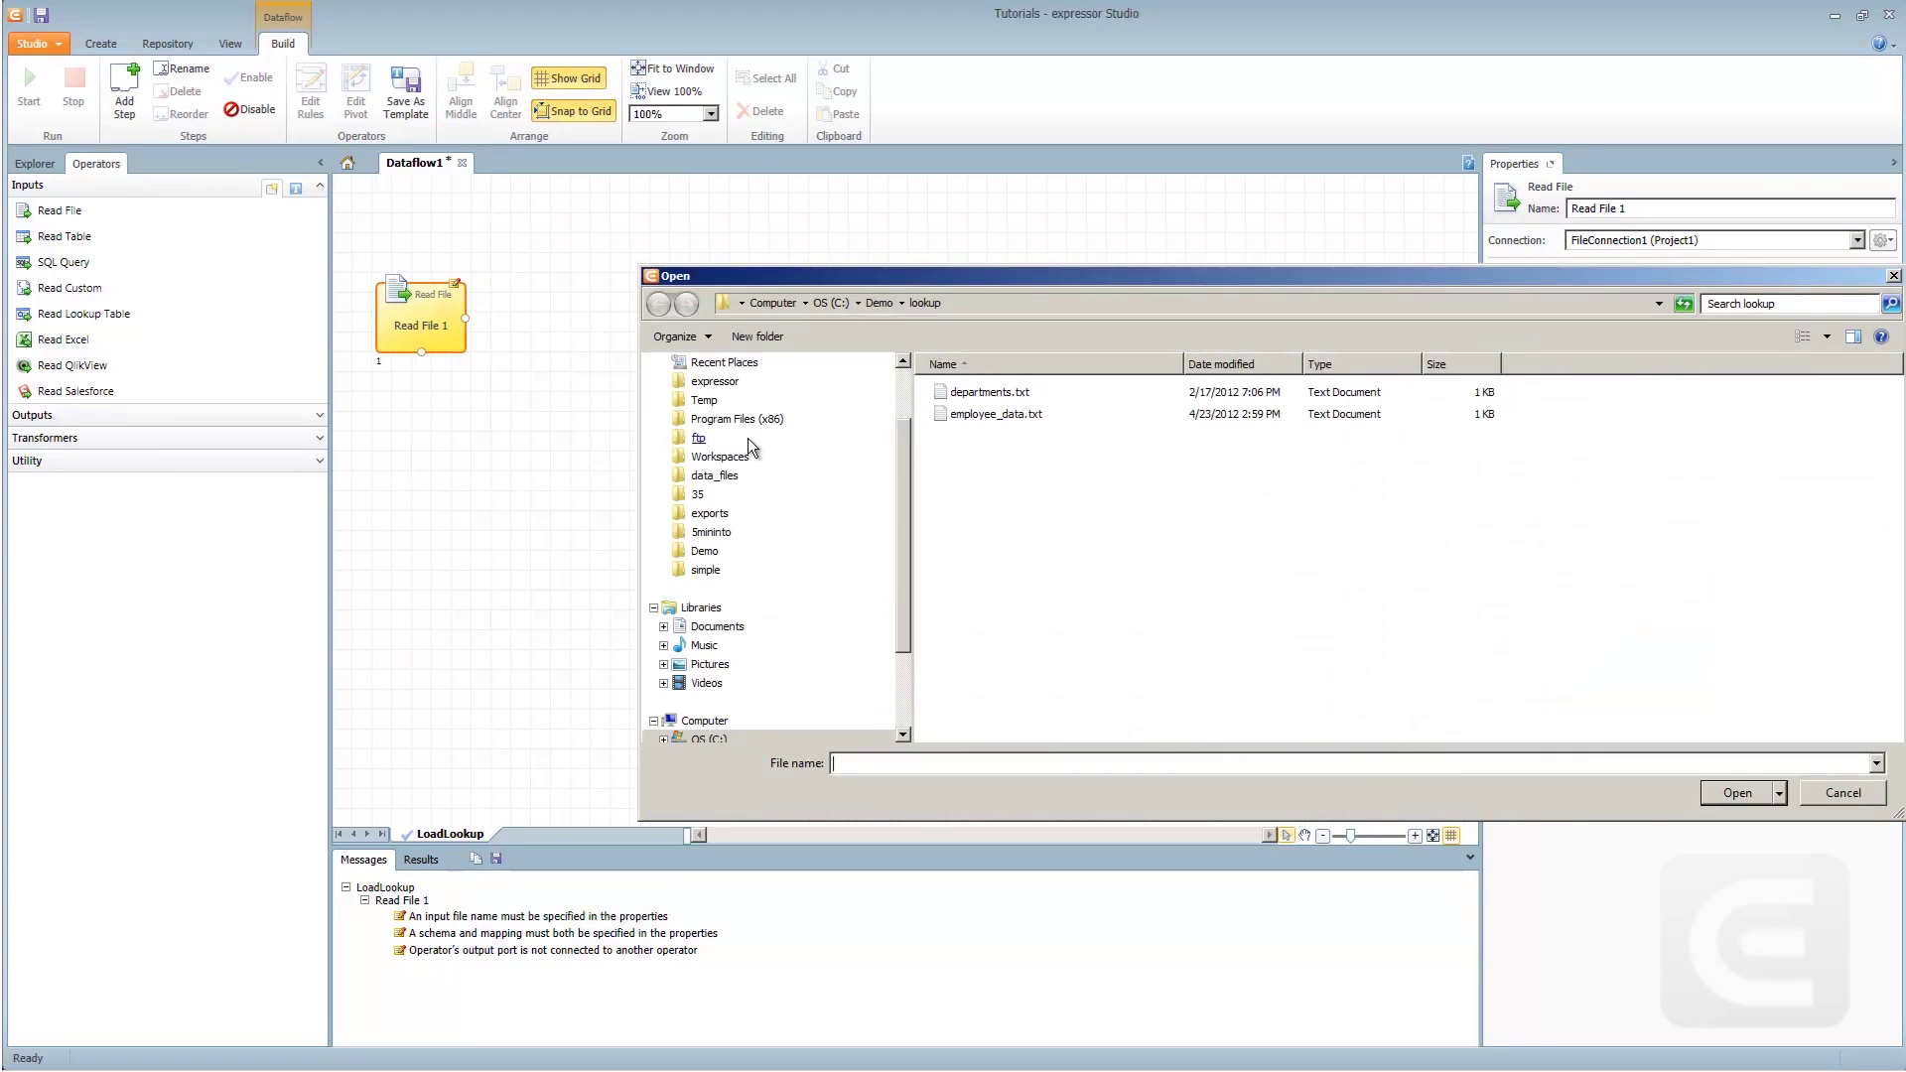
{"action": "left_click", "coordinate": [991, 402]}
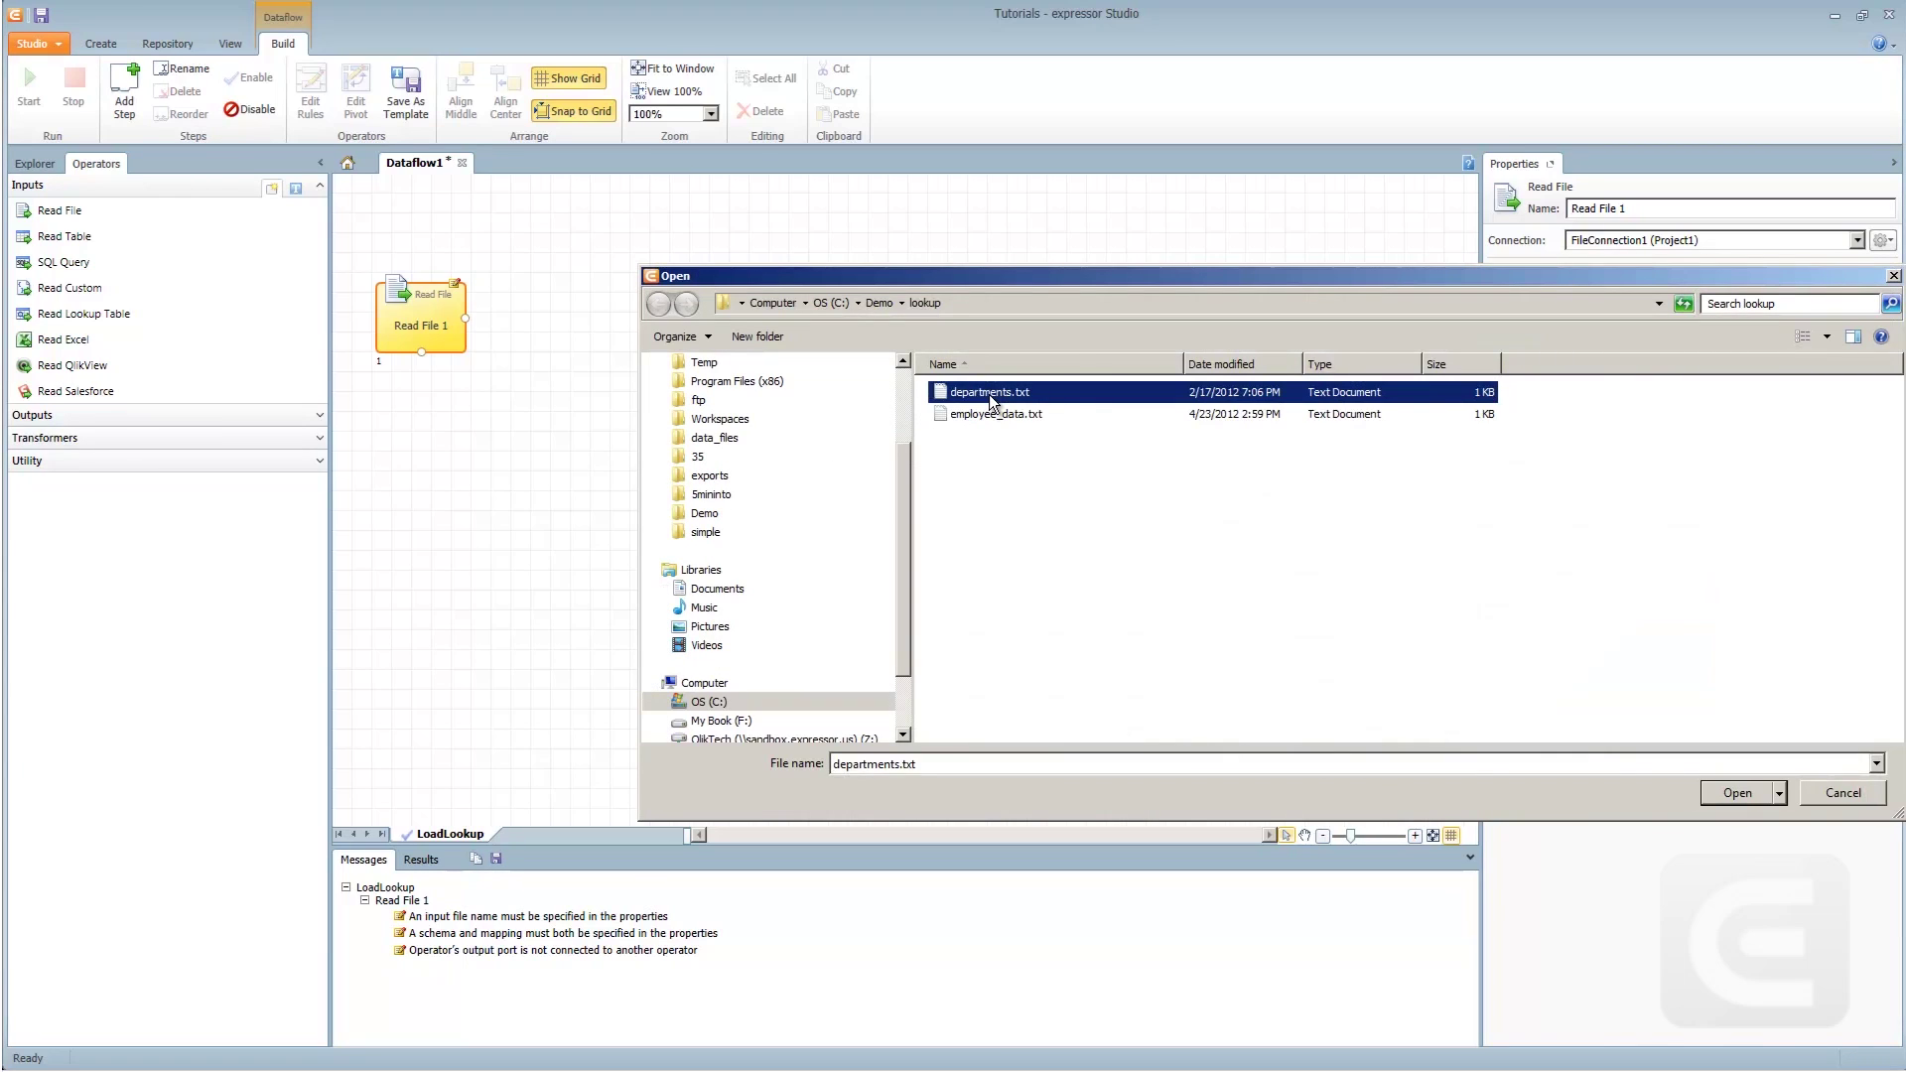
{"action": "right_click", "coordinate": [991, 401]}
{"action": "mouse_move", "coordinate": [1143, 486]}
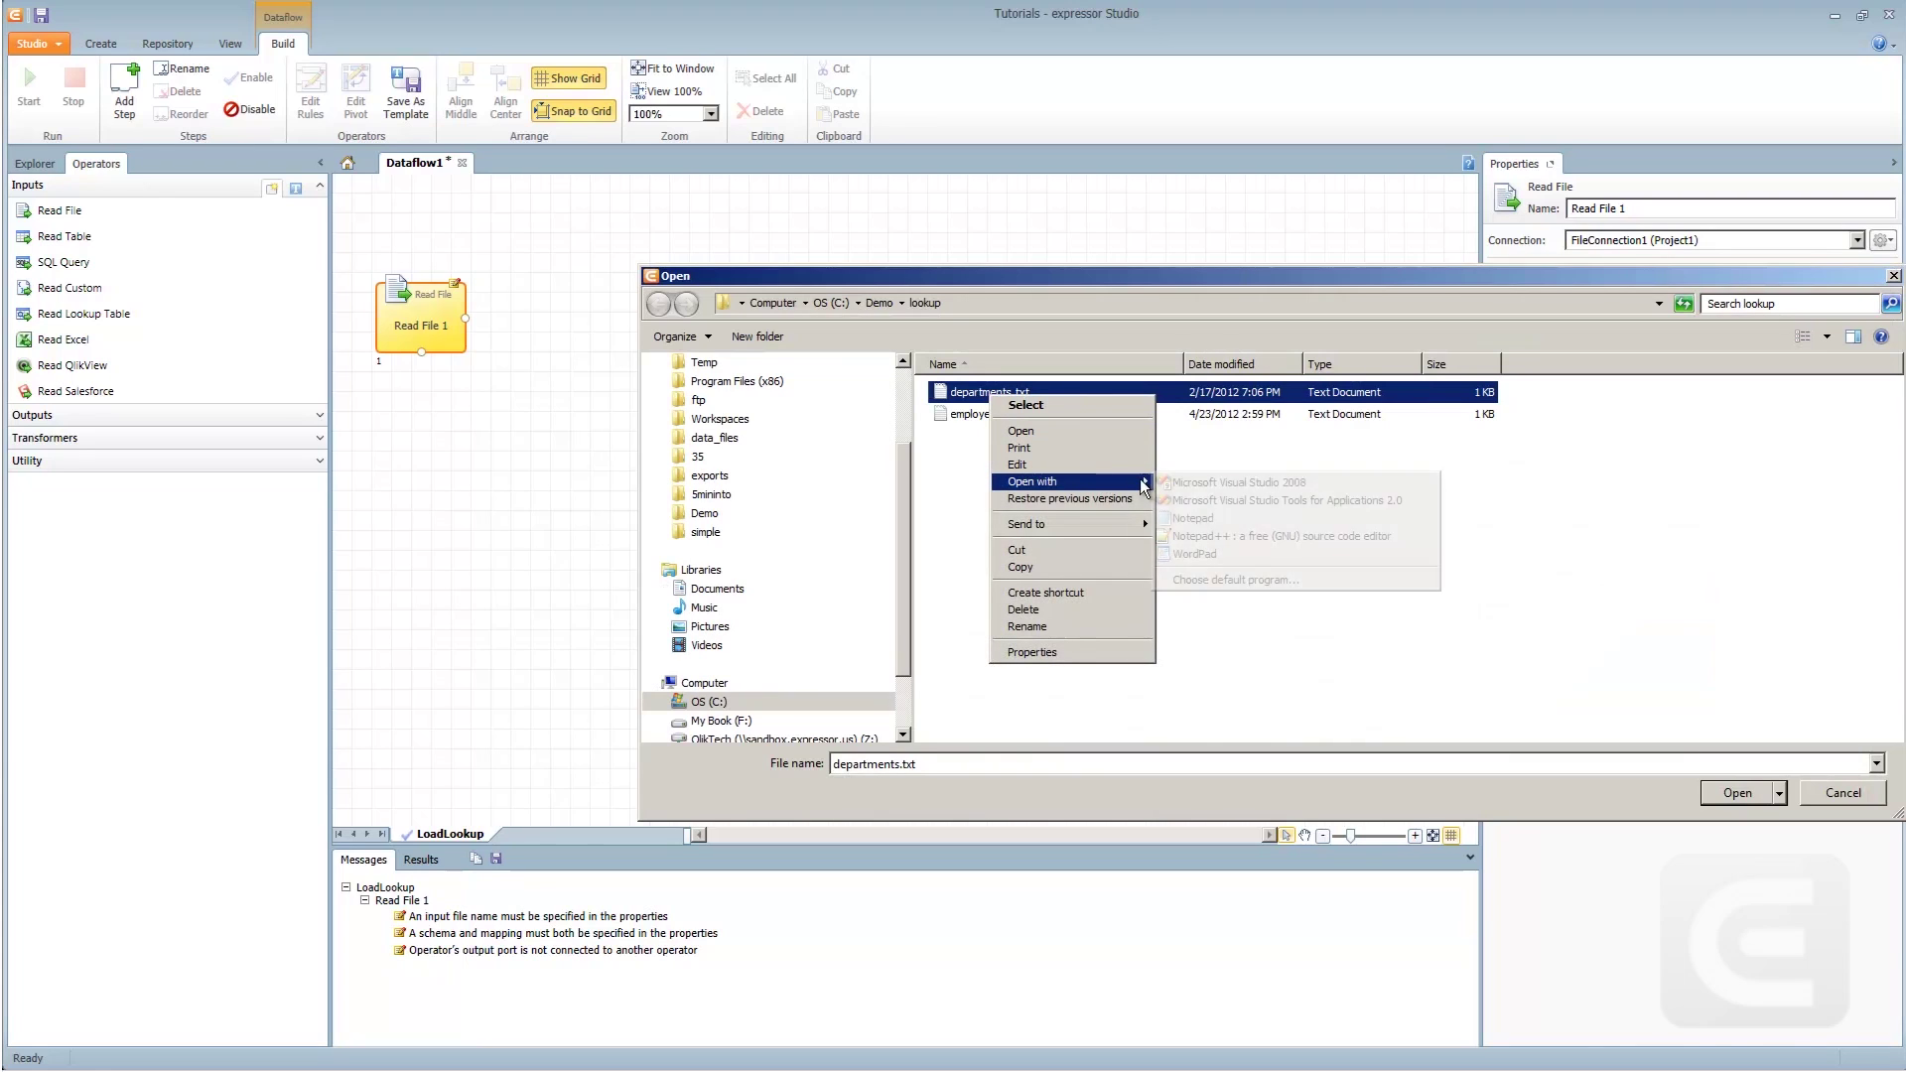
{"action": "left_click", "coordinate": [1231, 540]}
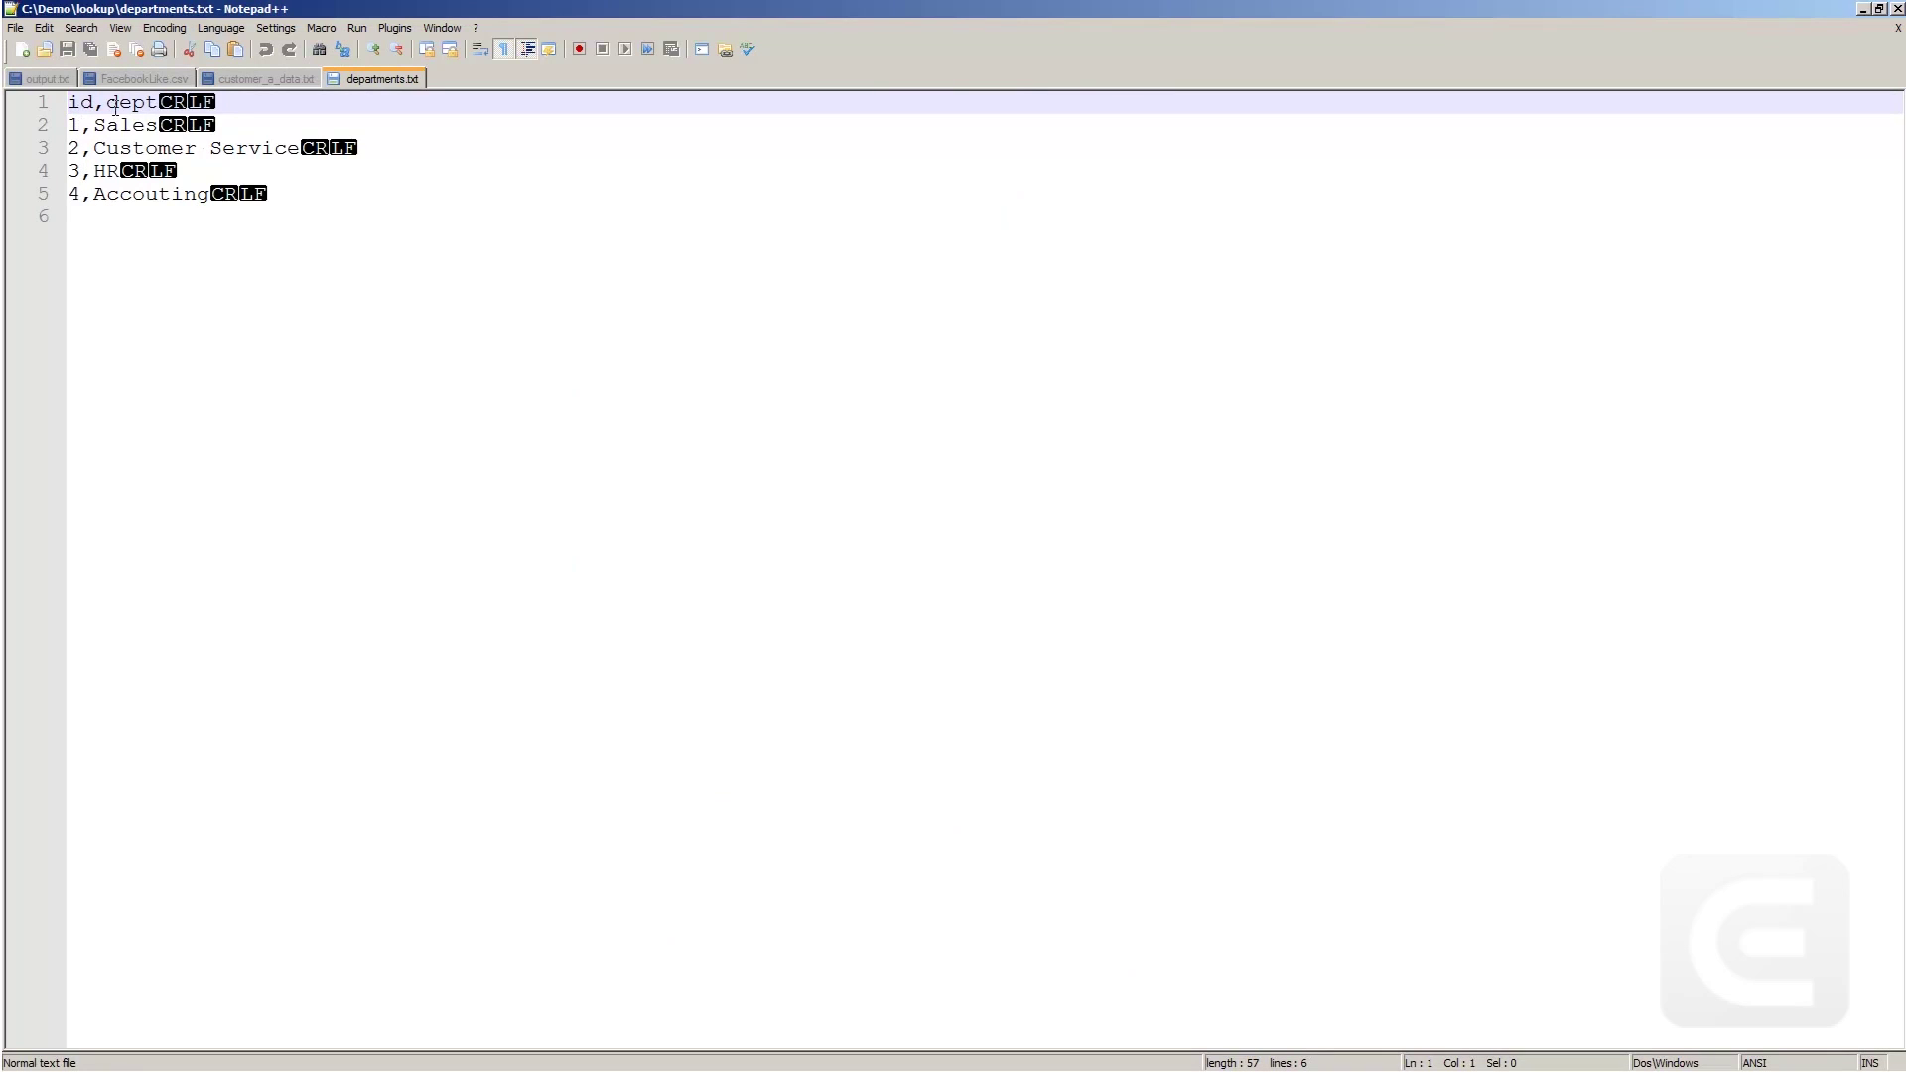
{"action": "key", "text": "alt+Tab"}
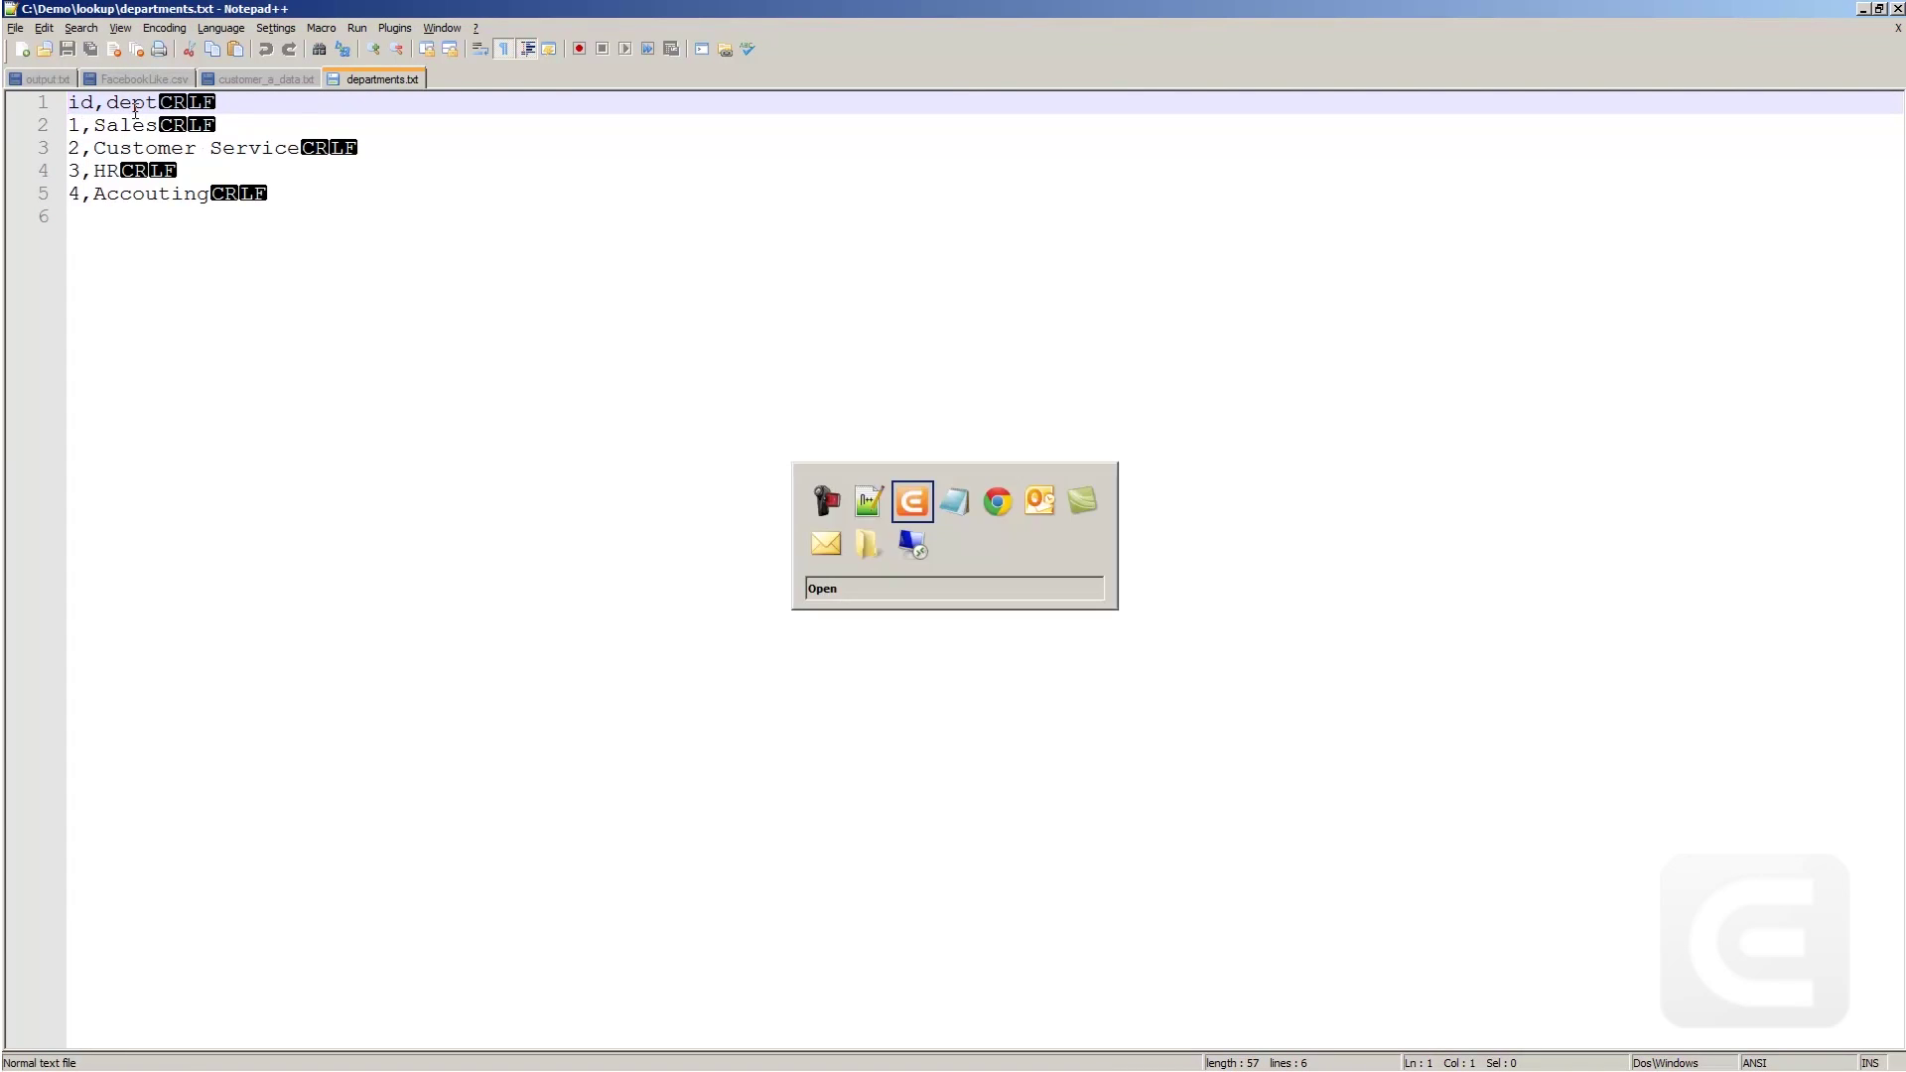
- Create DepartmentsFileSchema from departments.txt, taking field names from the header row
{"action": "left_click", "coordinate": [990, 412]}
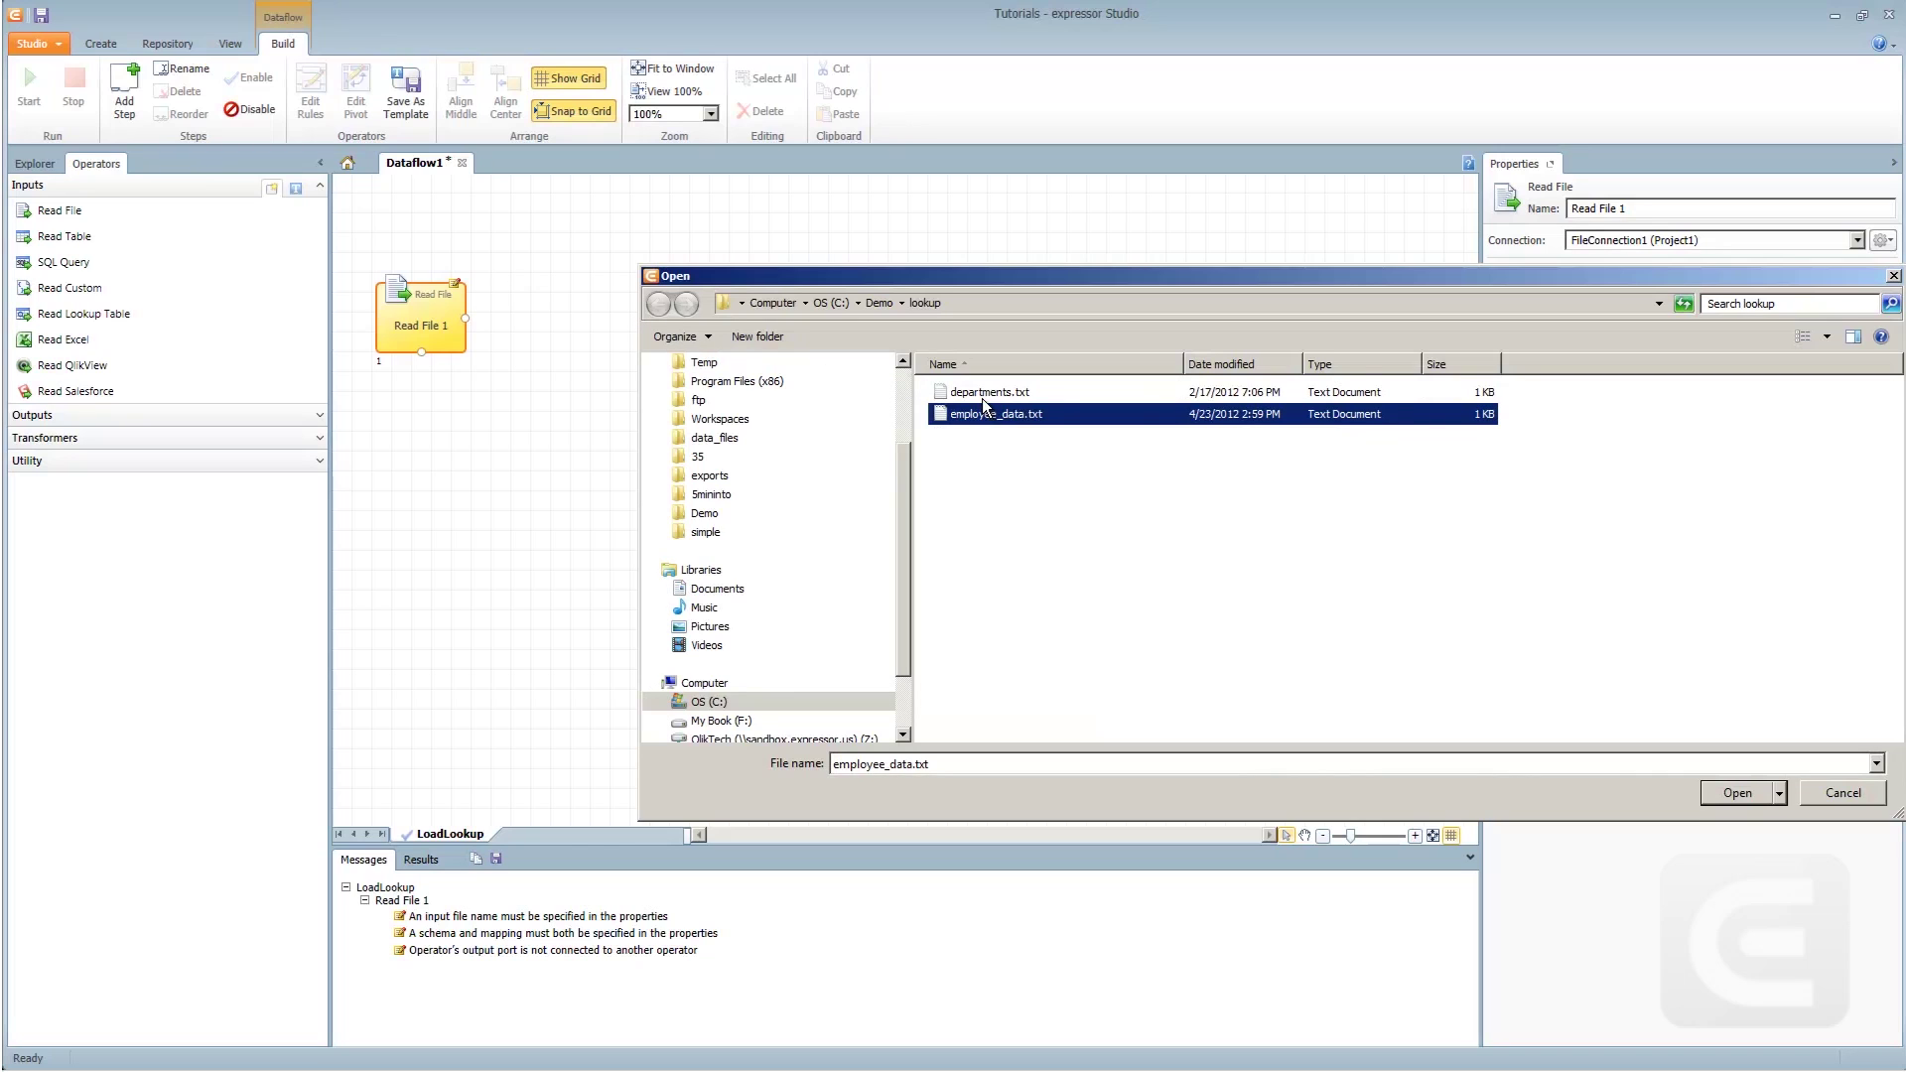
{"action": "double_click", "coordinate": [990, 393]}
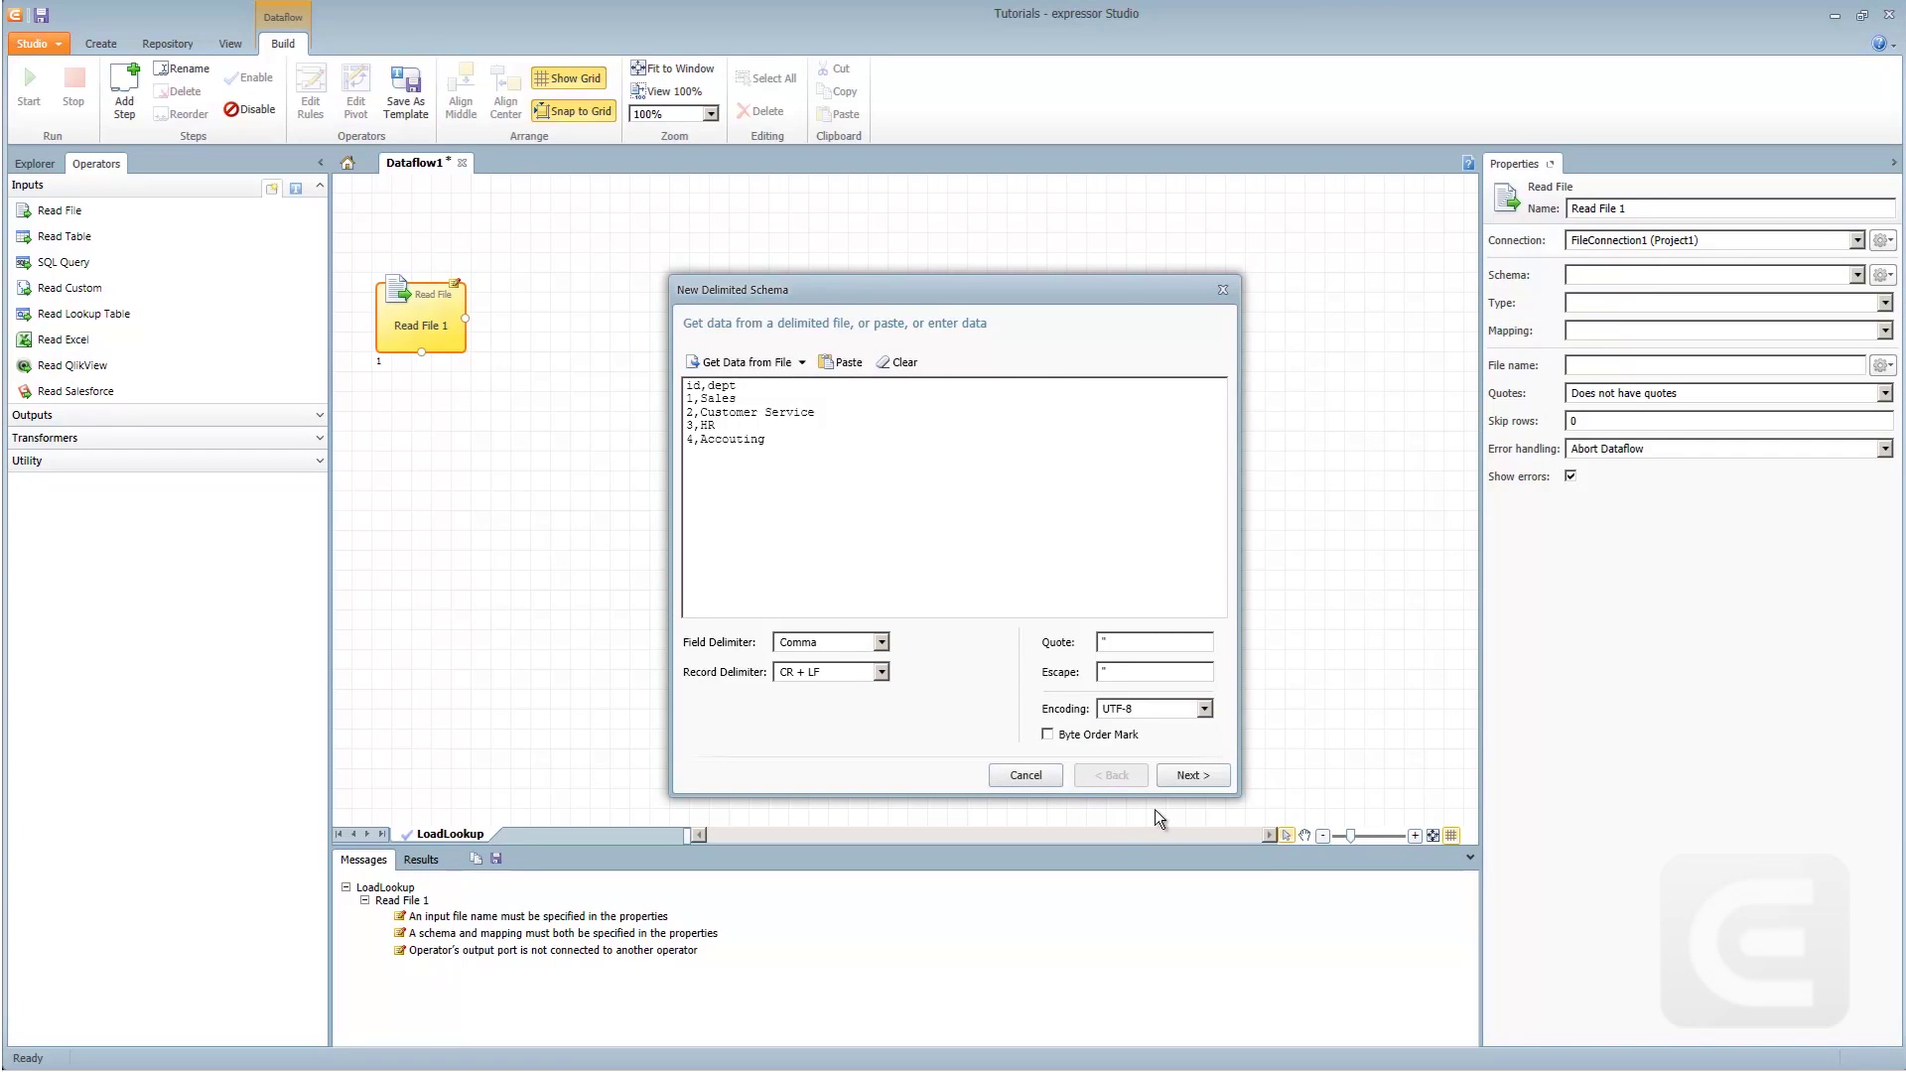
{"action": "left_click", "coordinate": [1192, 776]}
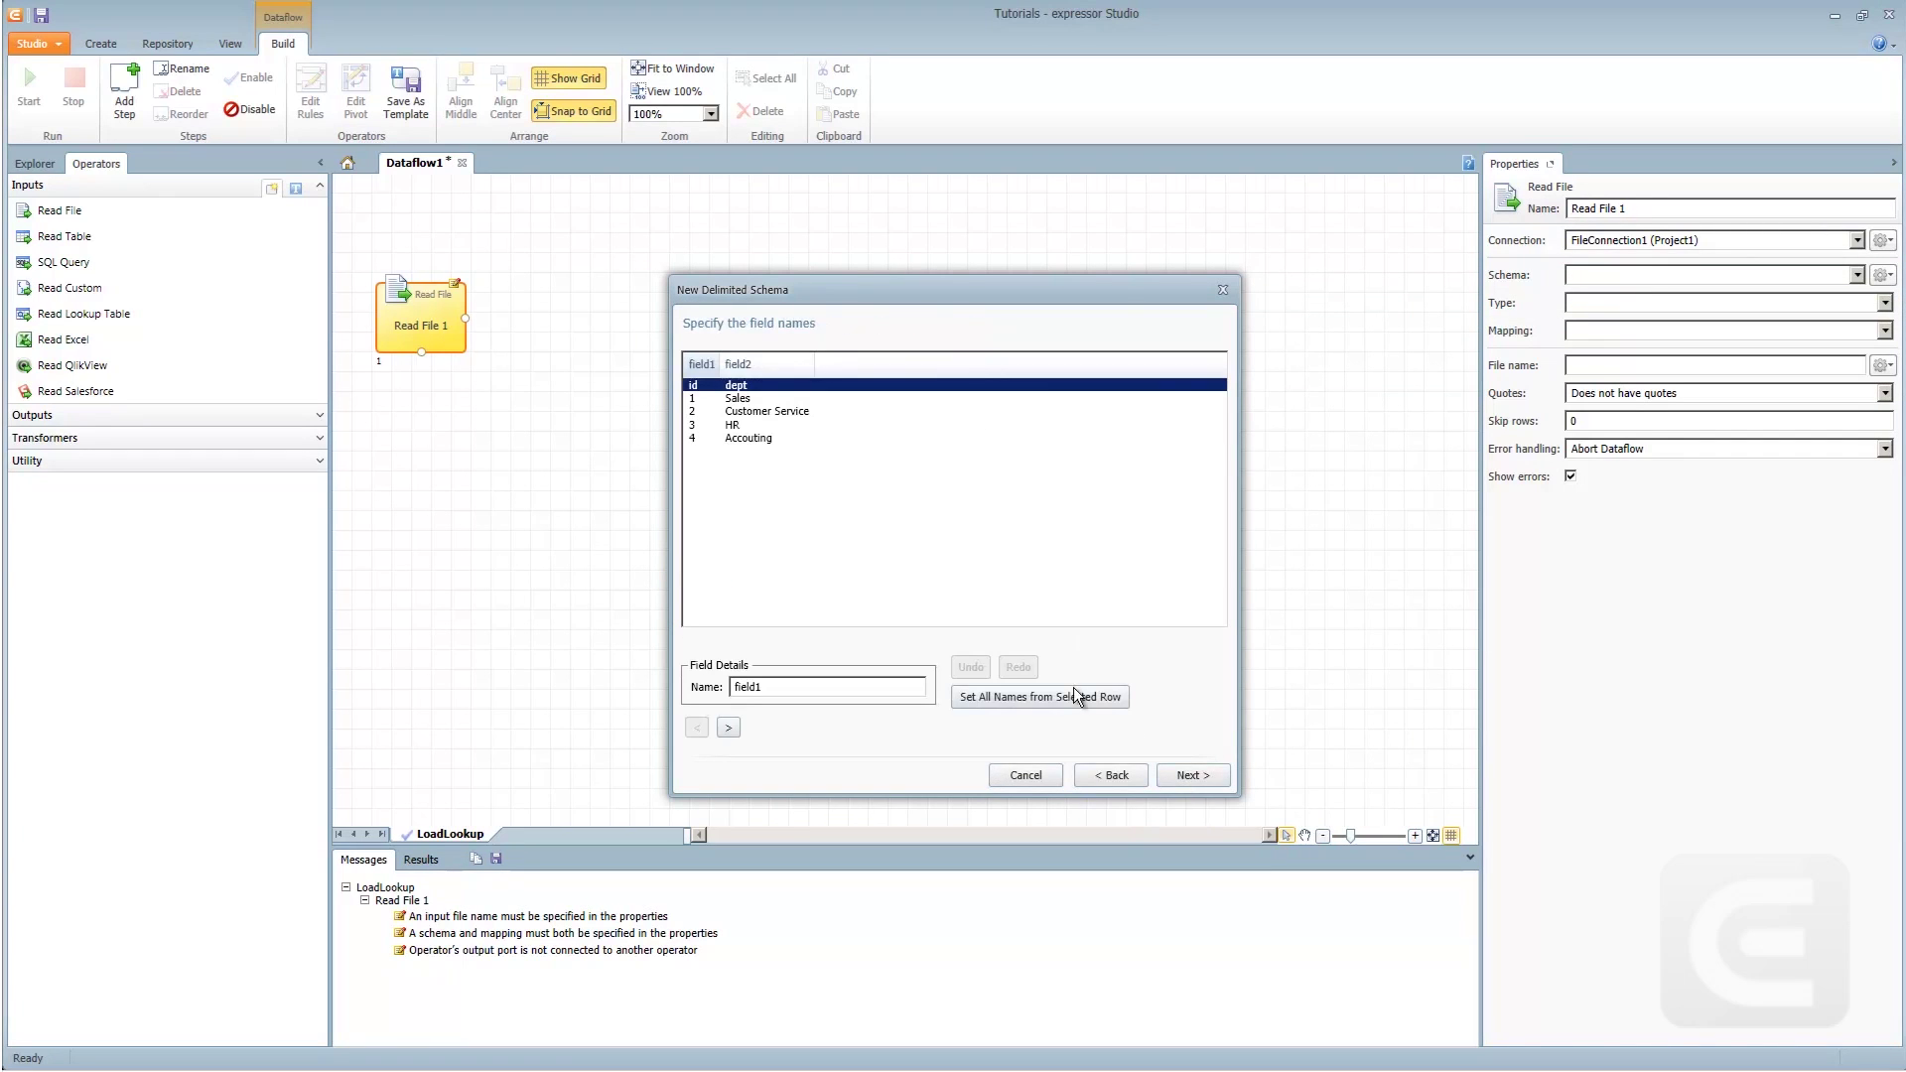
{"action": "left_click", "coordinate": [1034, 701]}
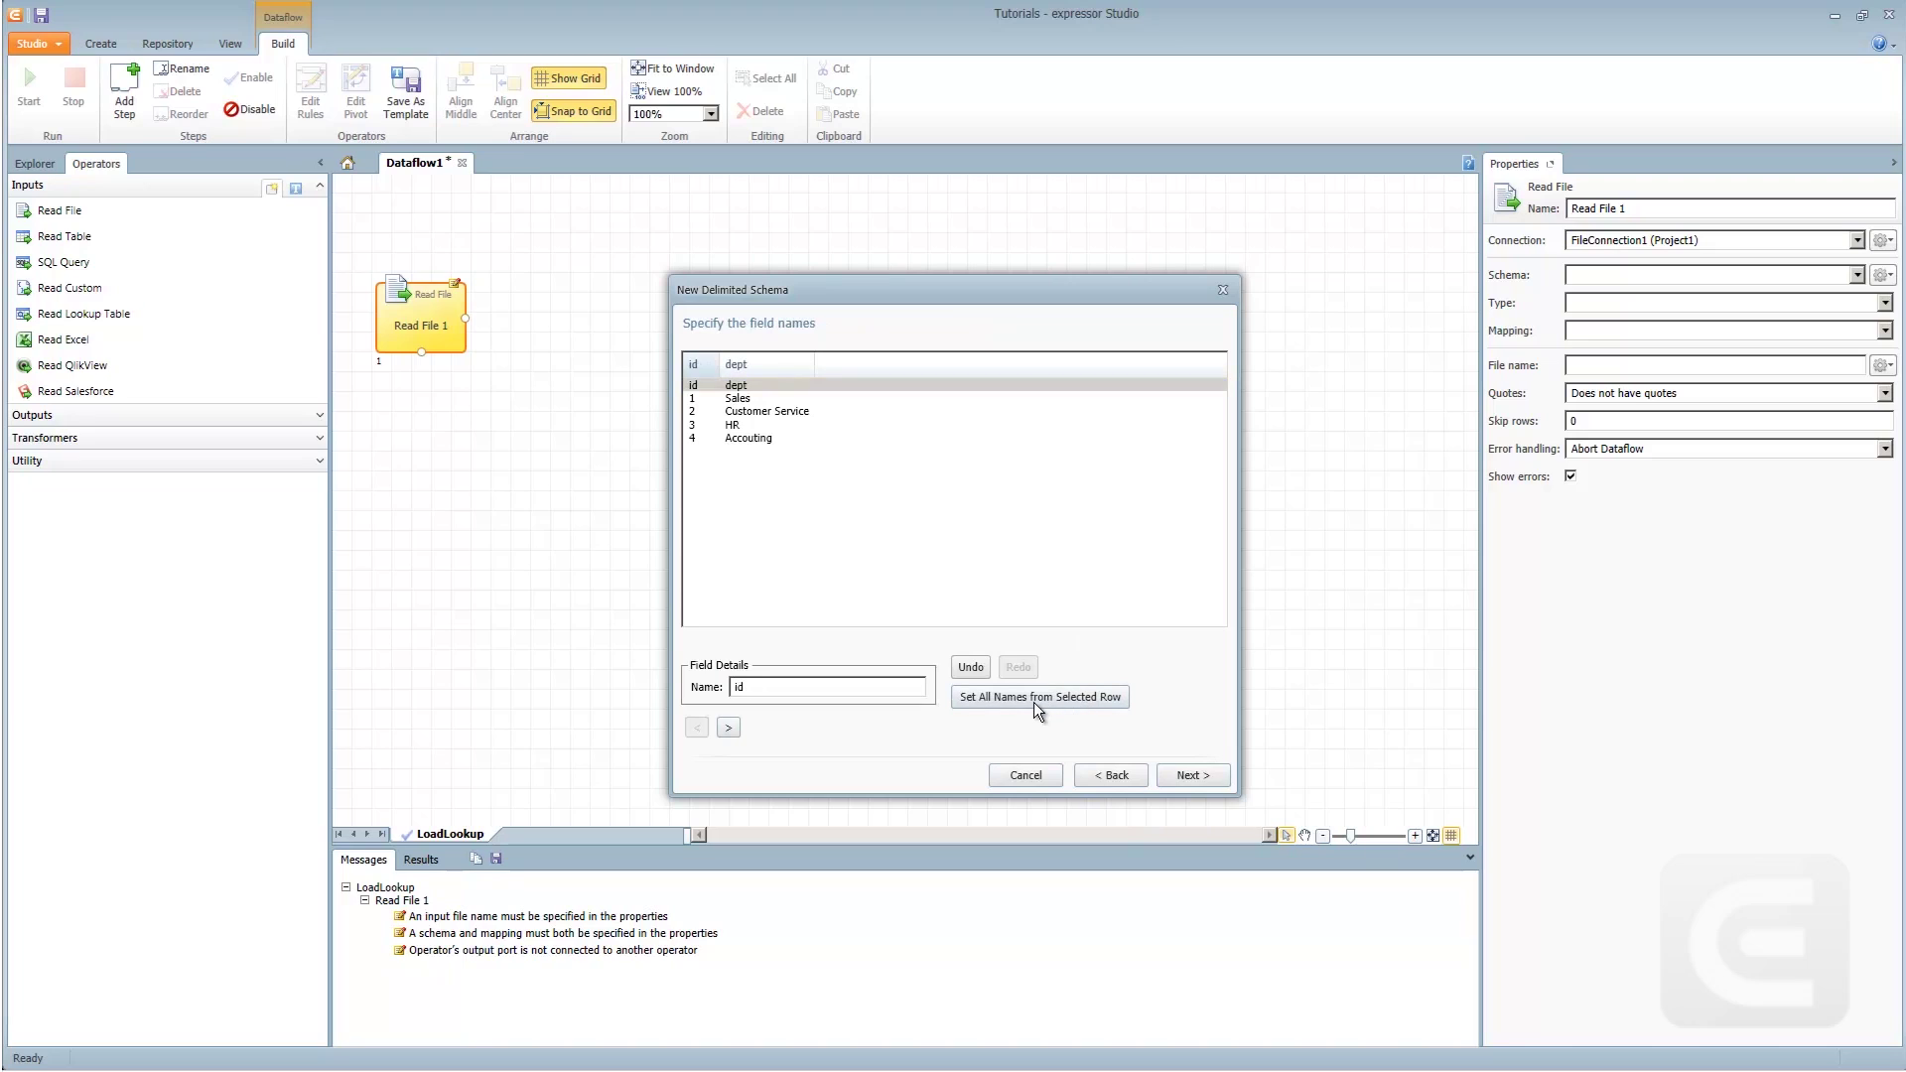
{"action": "left_click", "coordinate": [1196, 776]}
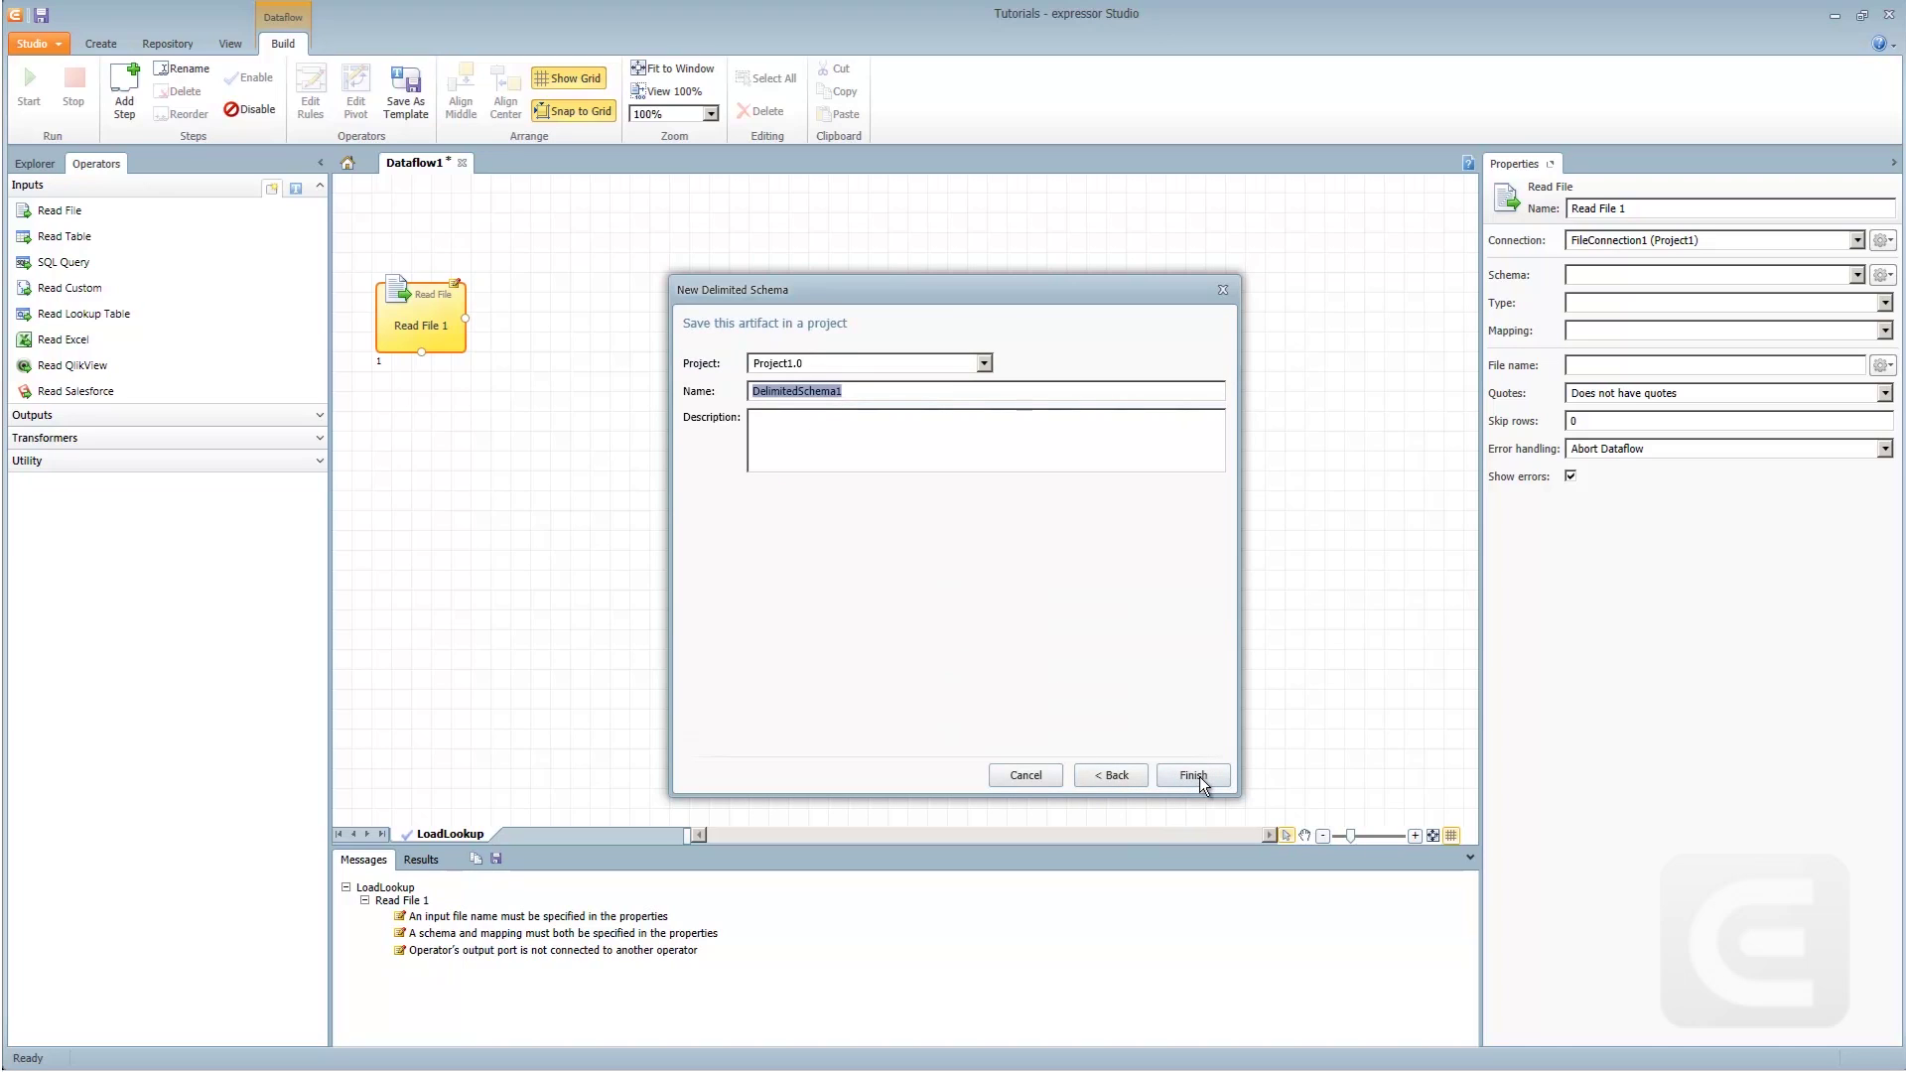
{"action": "type", "text": "L"}
{"action": "key", "text": "BackSpace"}
{"action": "type", "text": "DepartmentsFileSchema"}
{"action": "left_click", "coordinate": [1197, 775]}
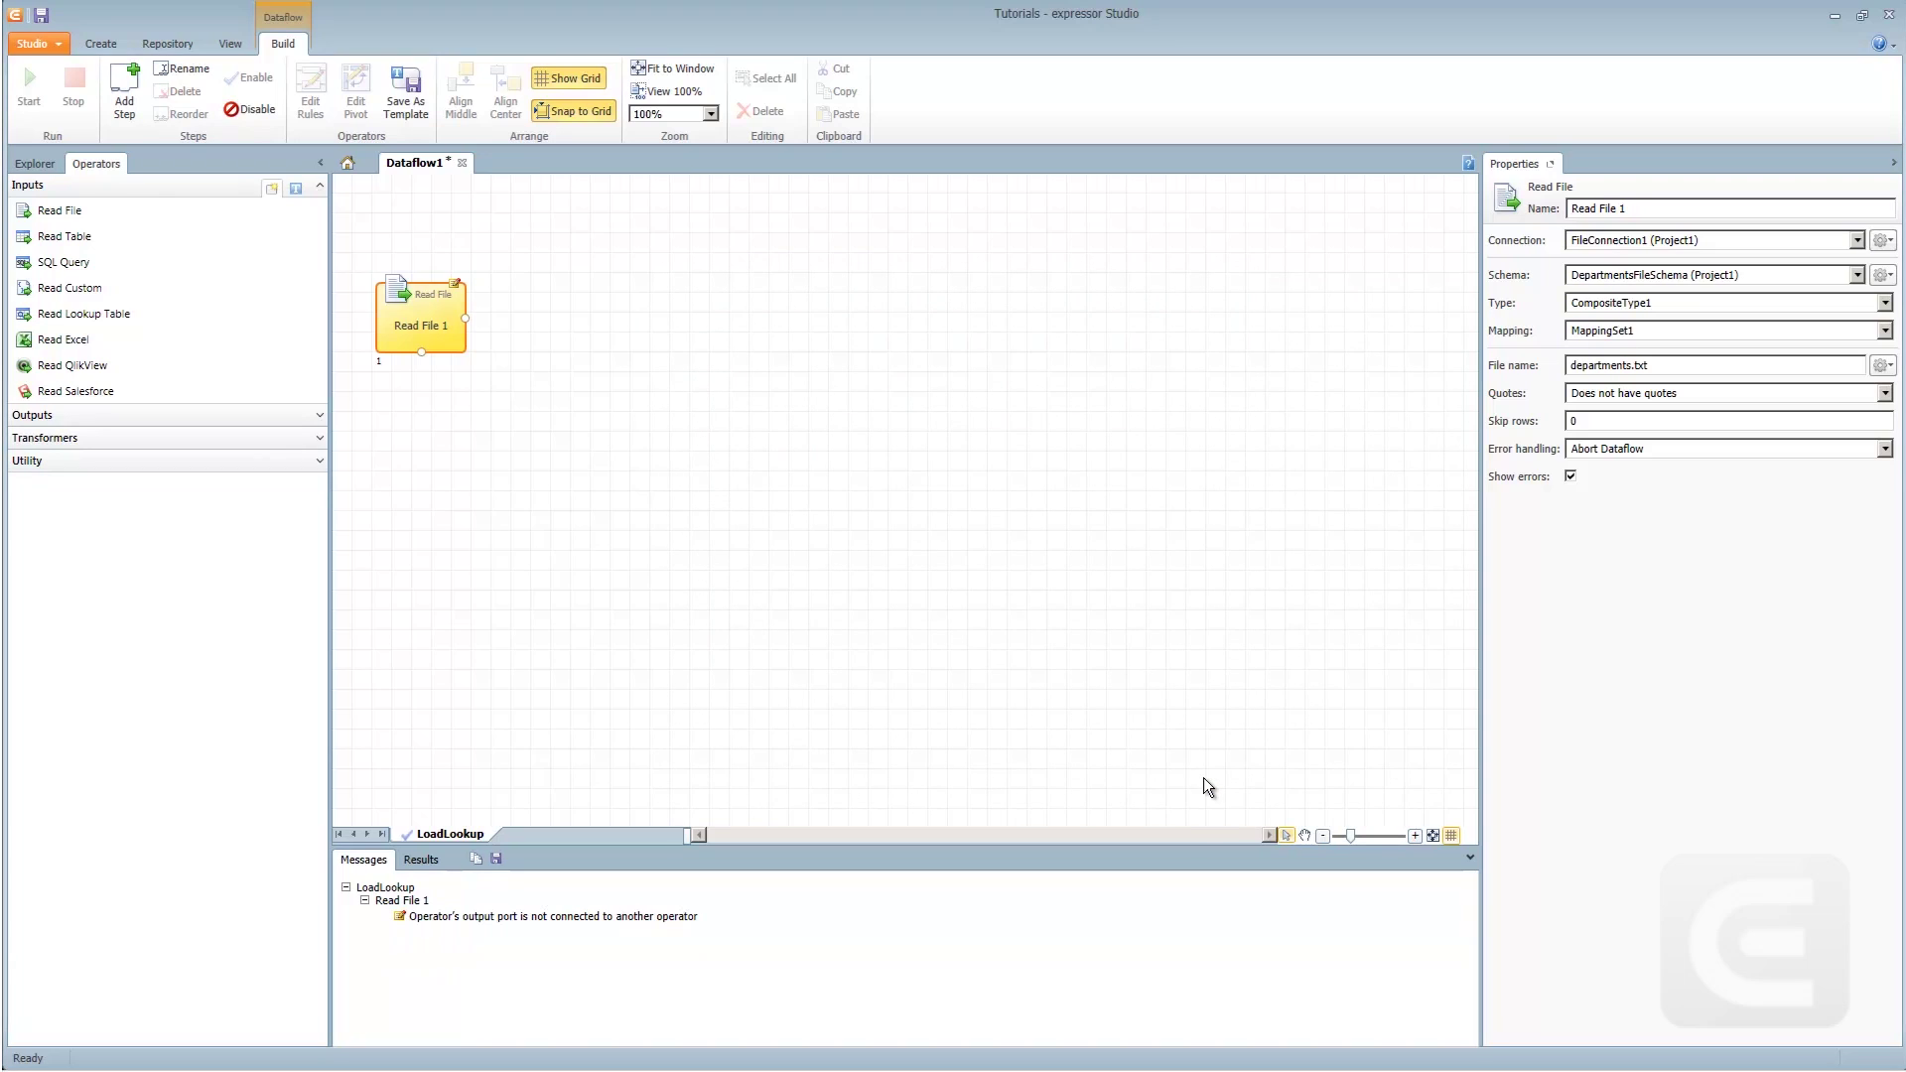
- Set Read File 1 to skip 1 row
{"action": "double_click", "coordinate": [1590, 421]}
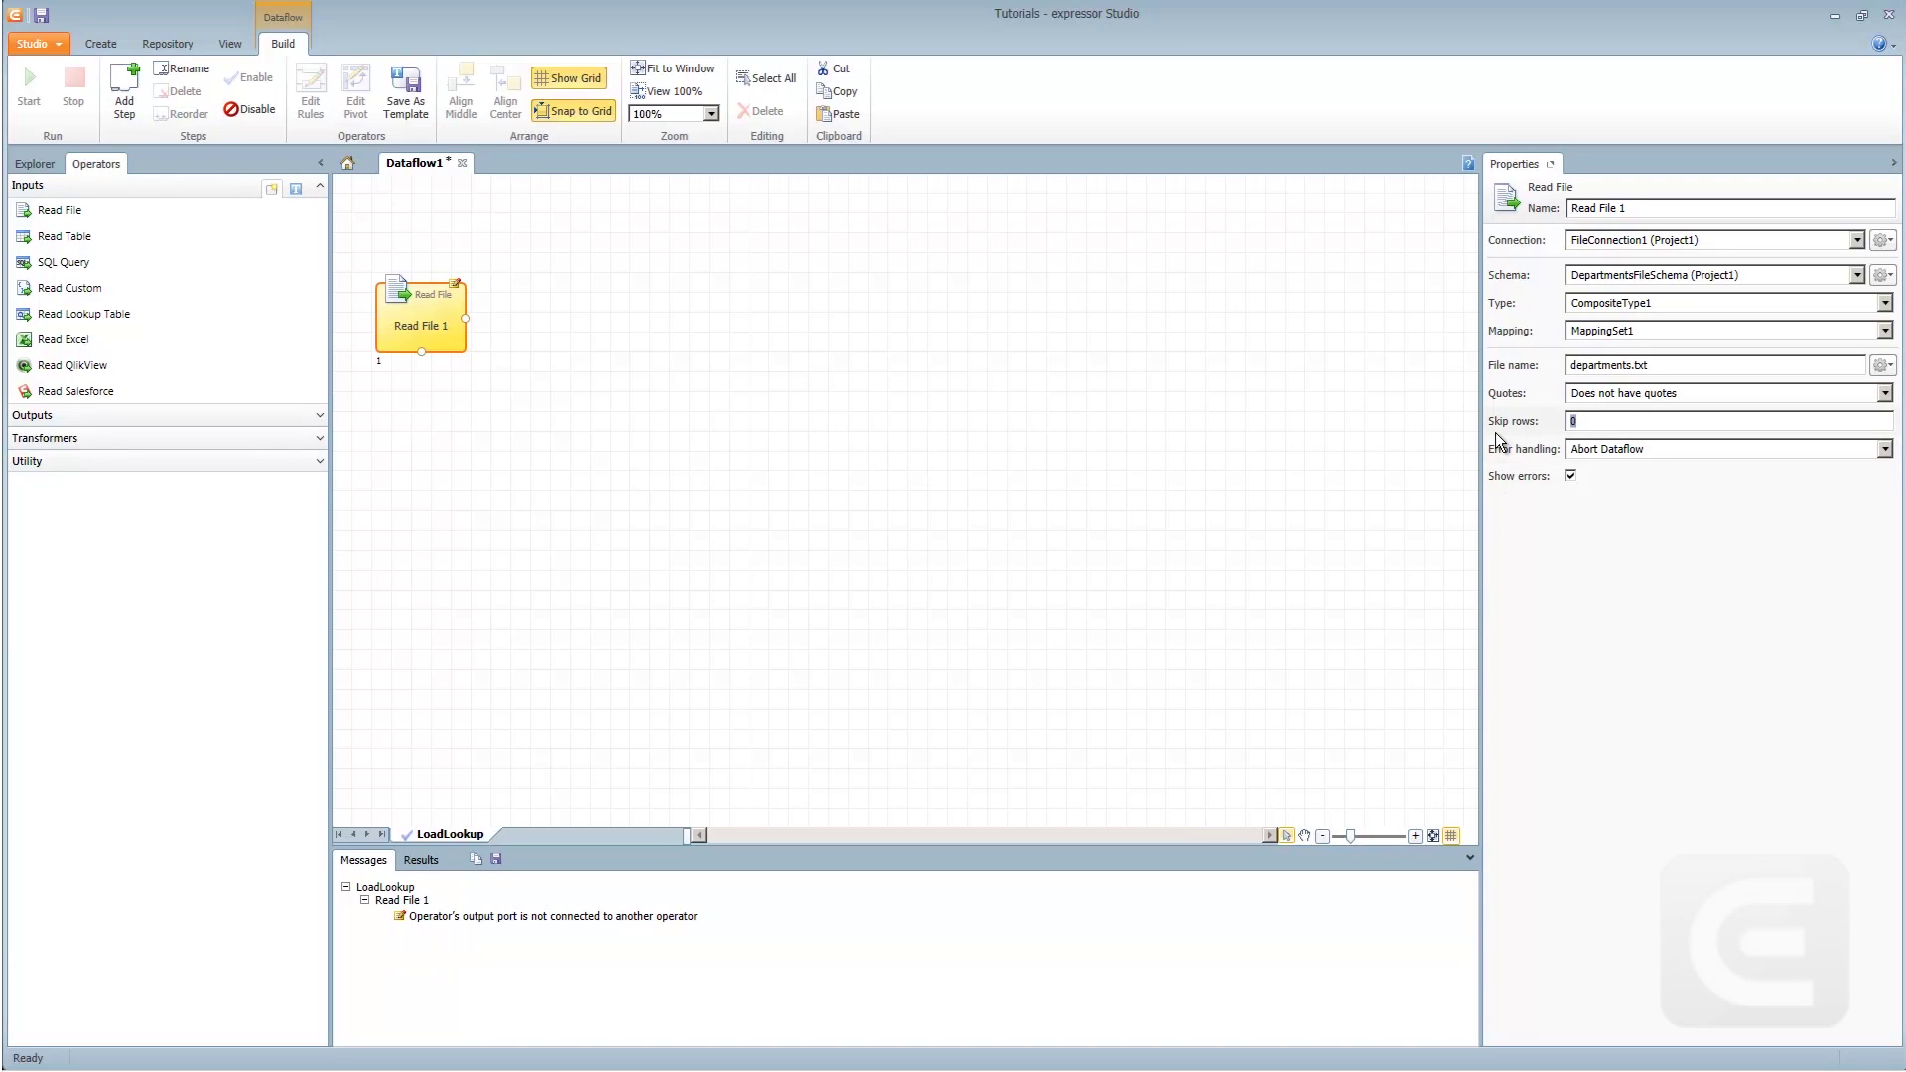
{"action": "type", "text": "1"}
{"action": "left_click", "coordinate": [626, 464]}
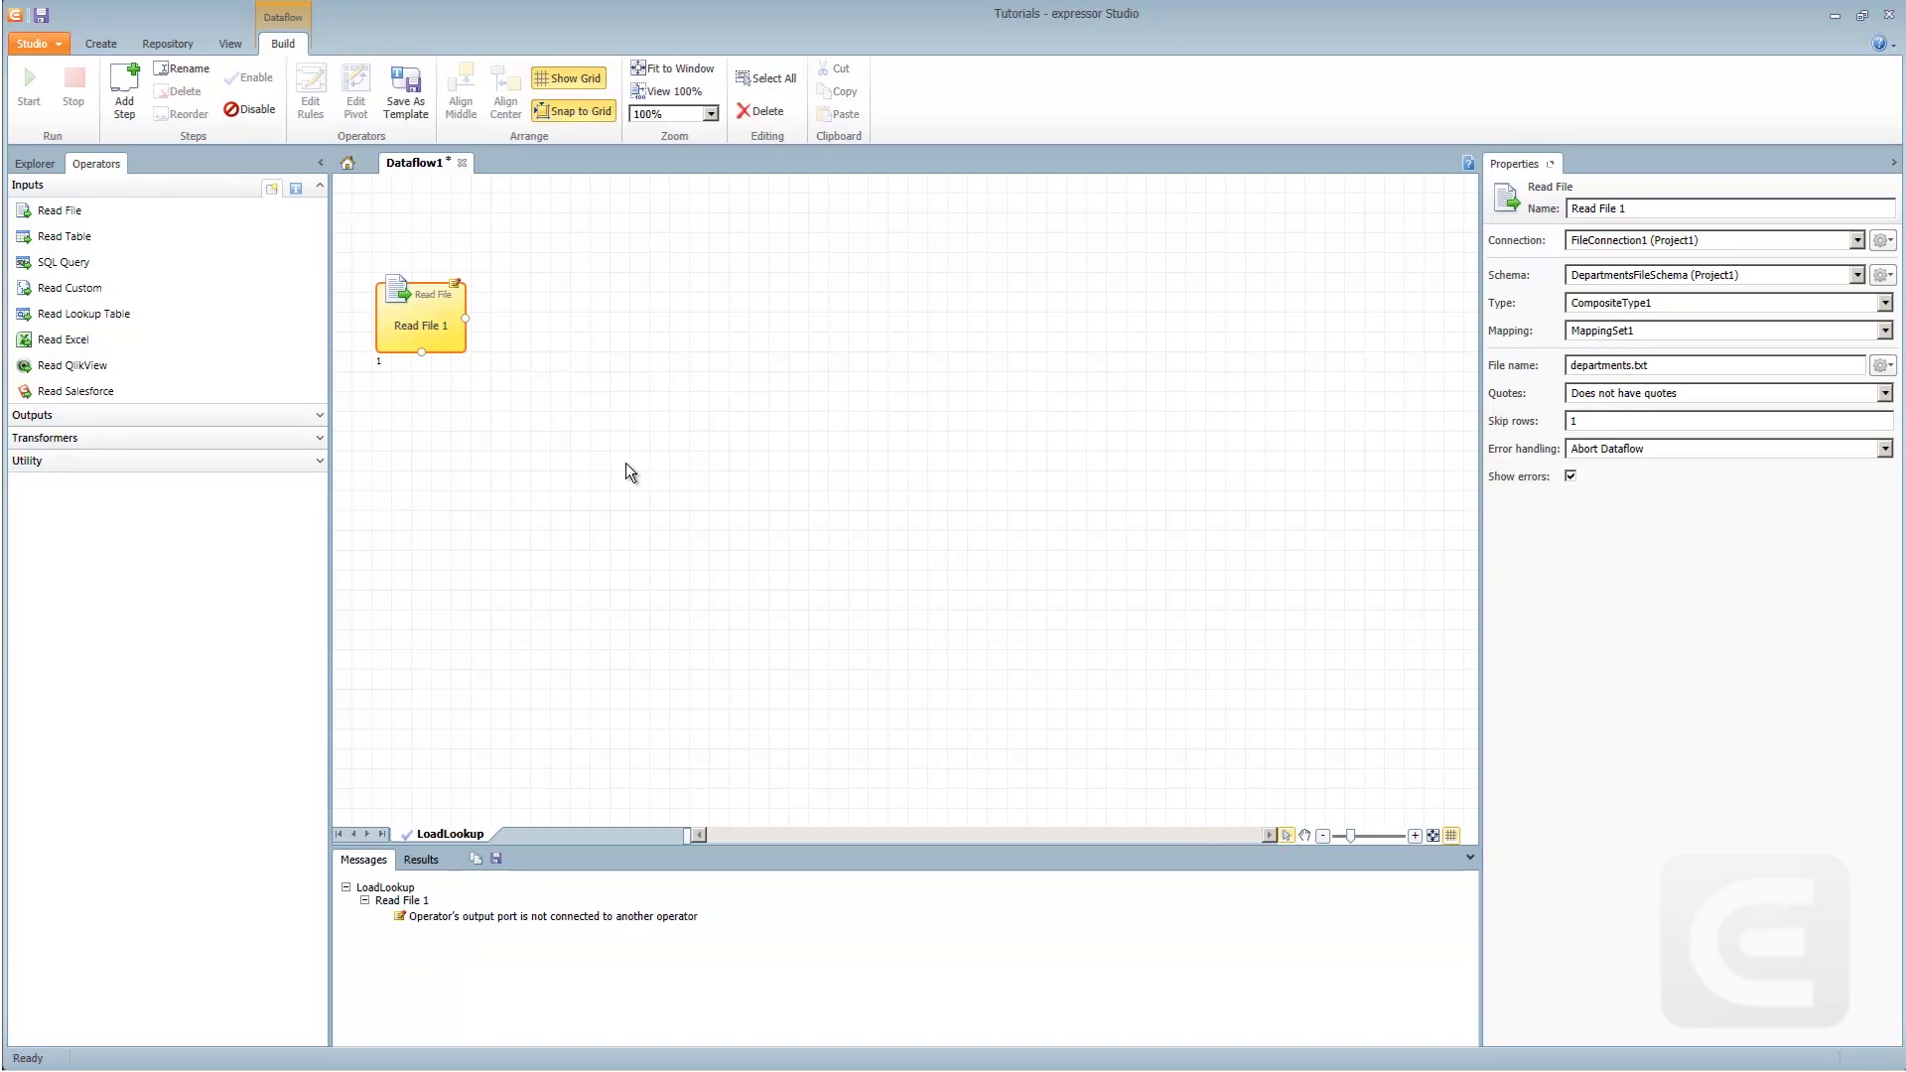
{"action": "left_click", "coordinate": [446, 347]}
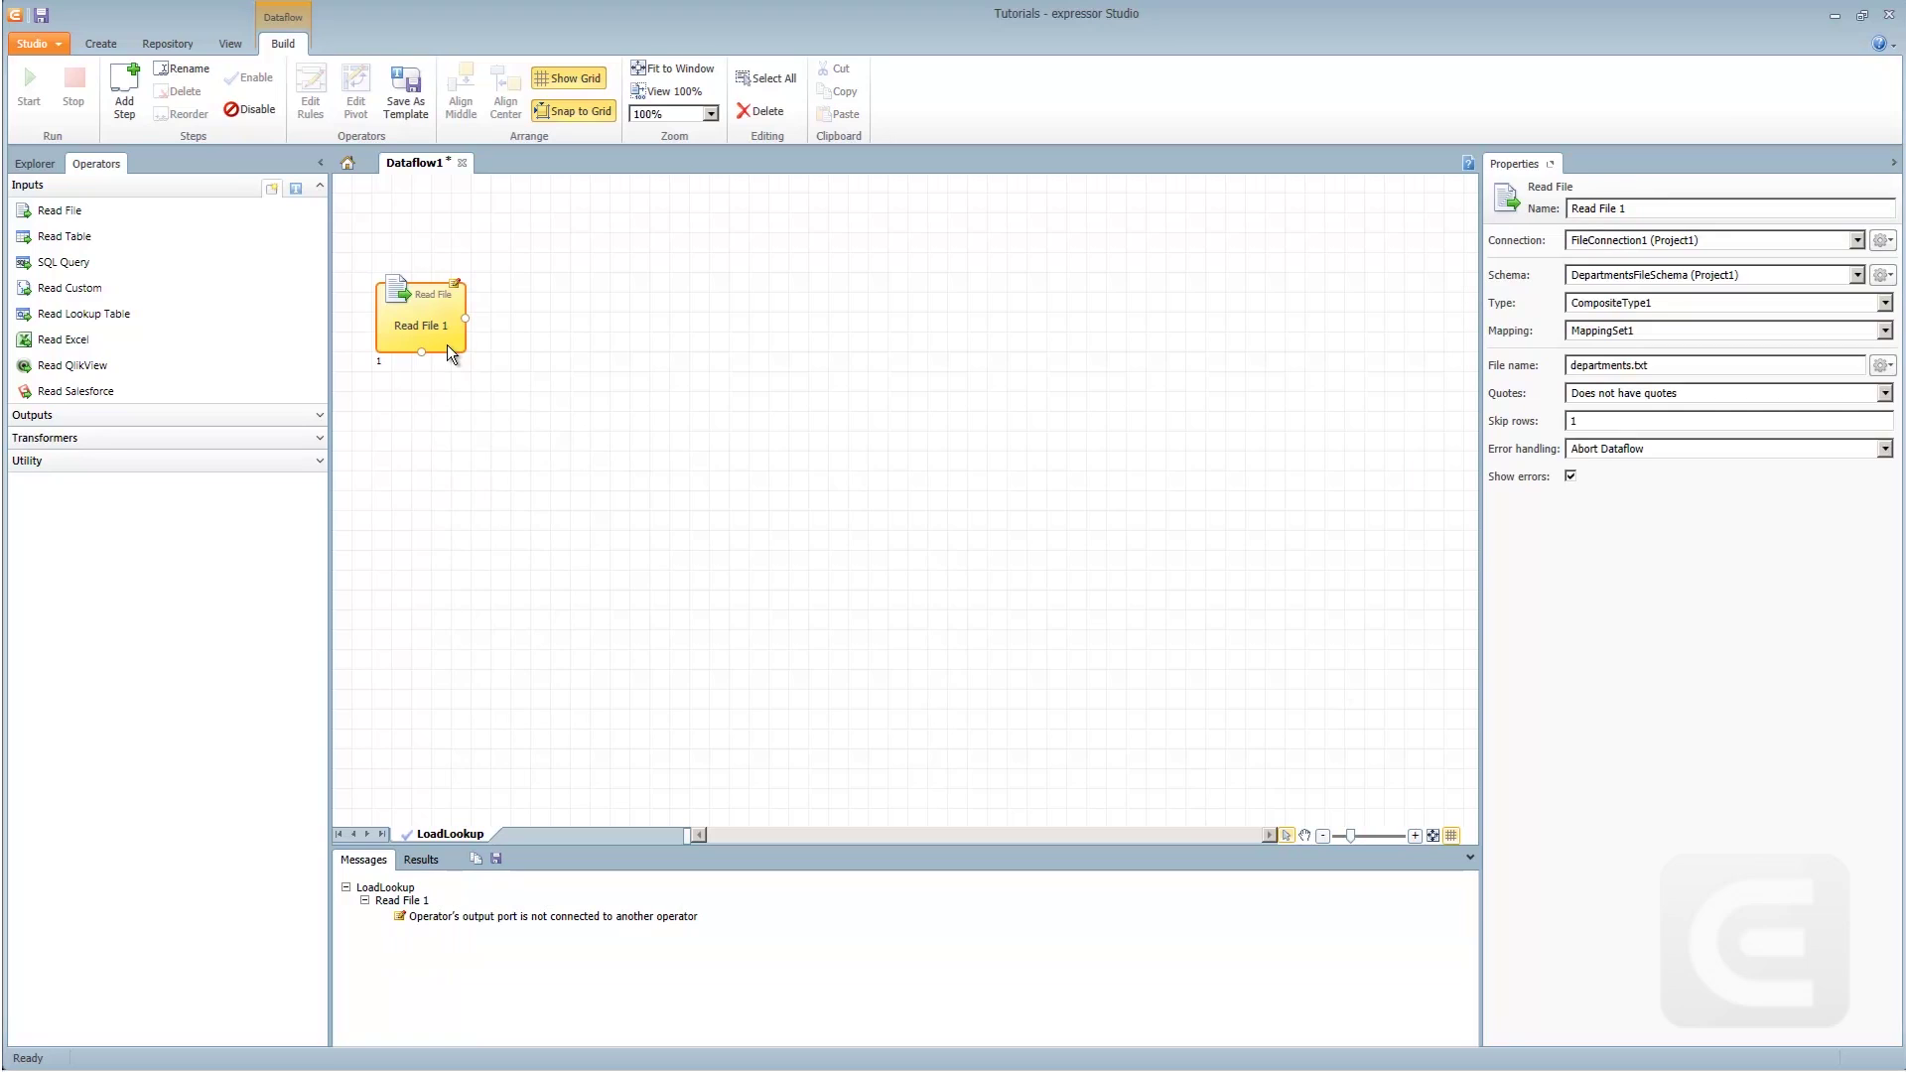
{"action": "left_click", "coordinate": [115, 419]}
- Add a Write Lookup Table operator fed by Read File 1's output
{"action": "left_click_drag", "start_coordinate": [93, 547], "coordinate": [603, 314]}
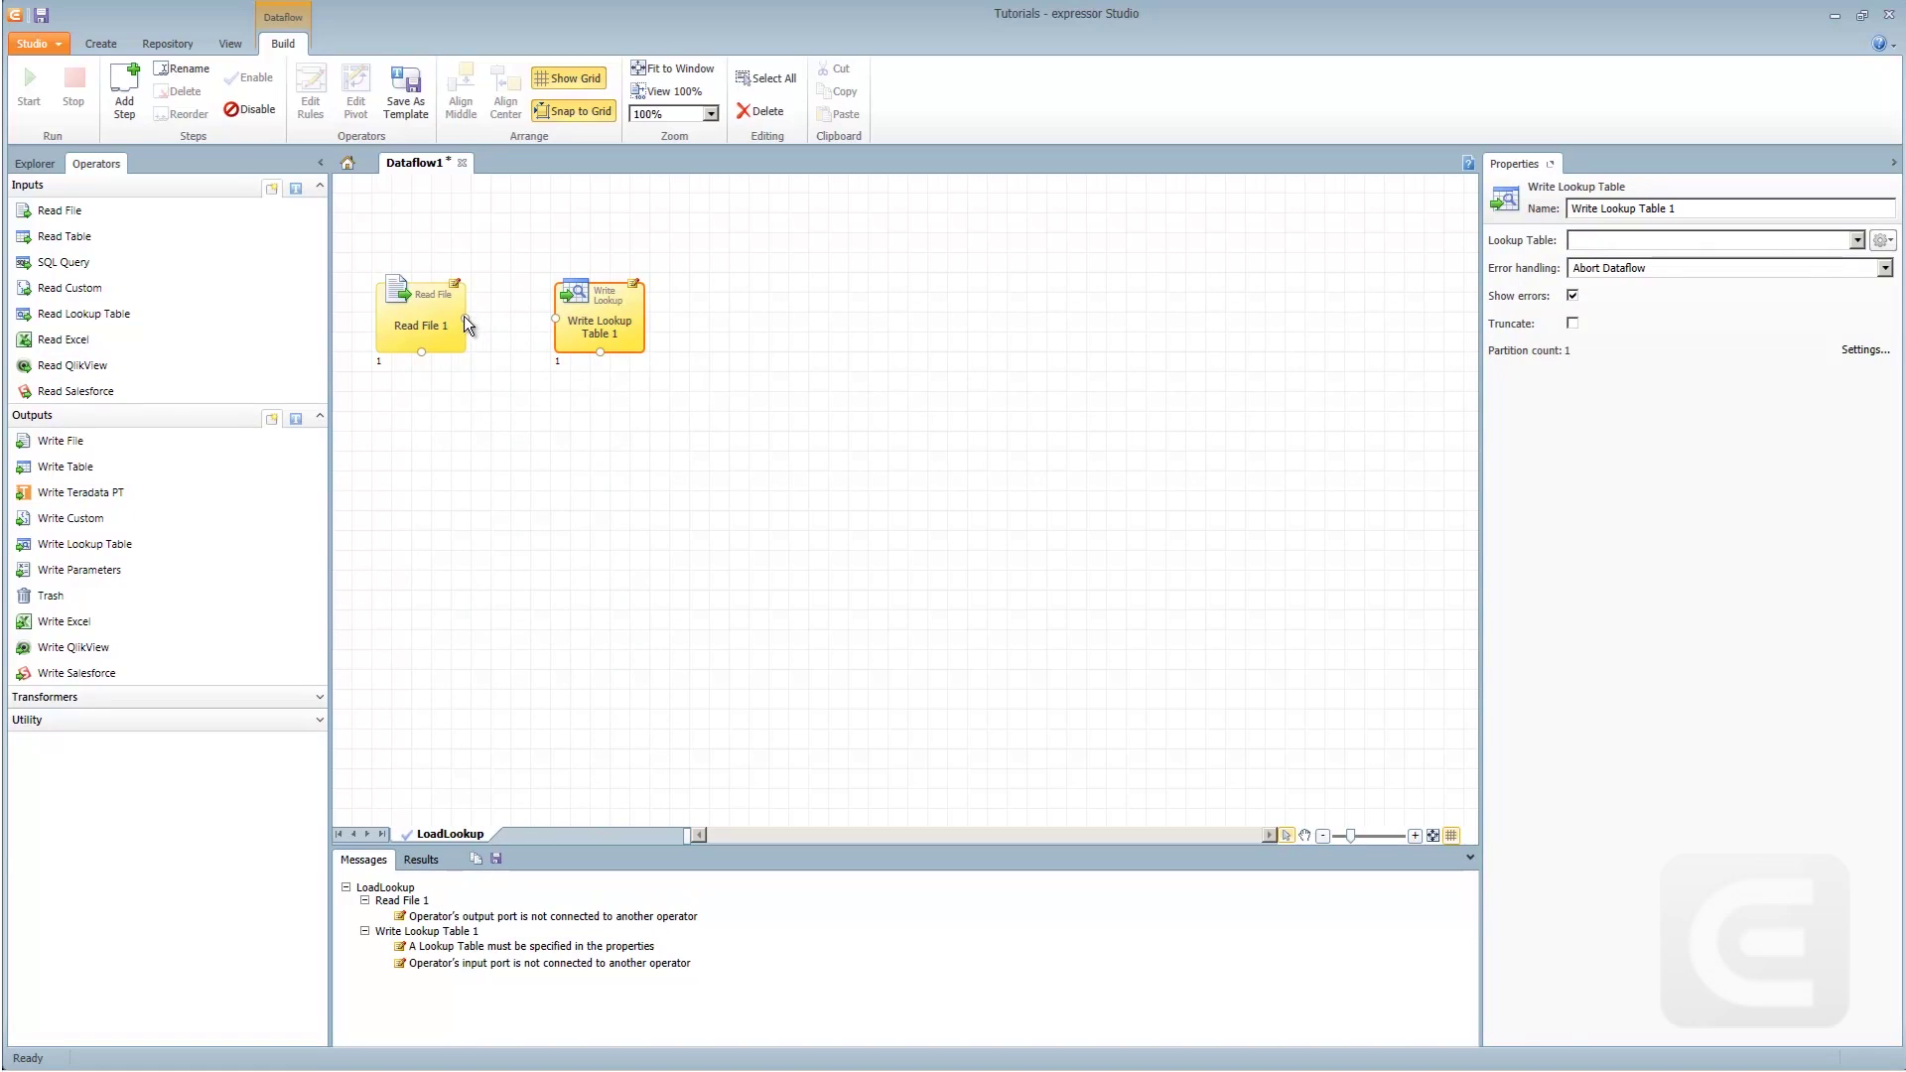
{"action": "left_click_drag", "start_coordinate": [464, 320], "coordinate": [532, 330]}
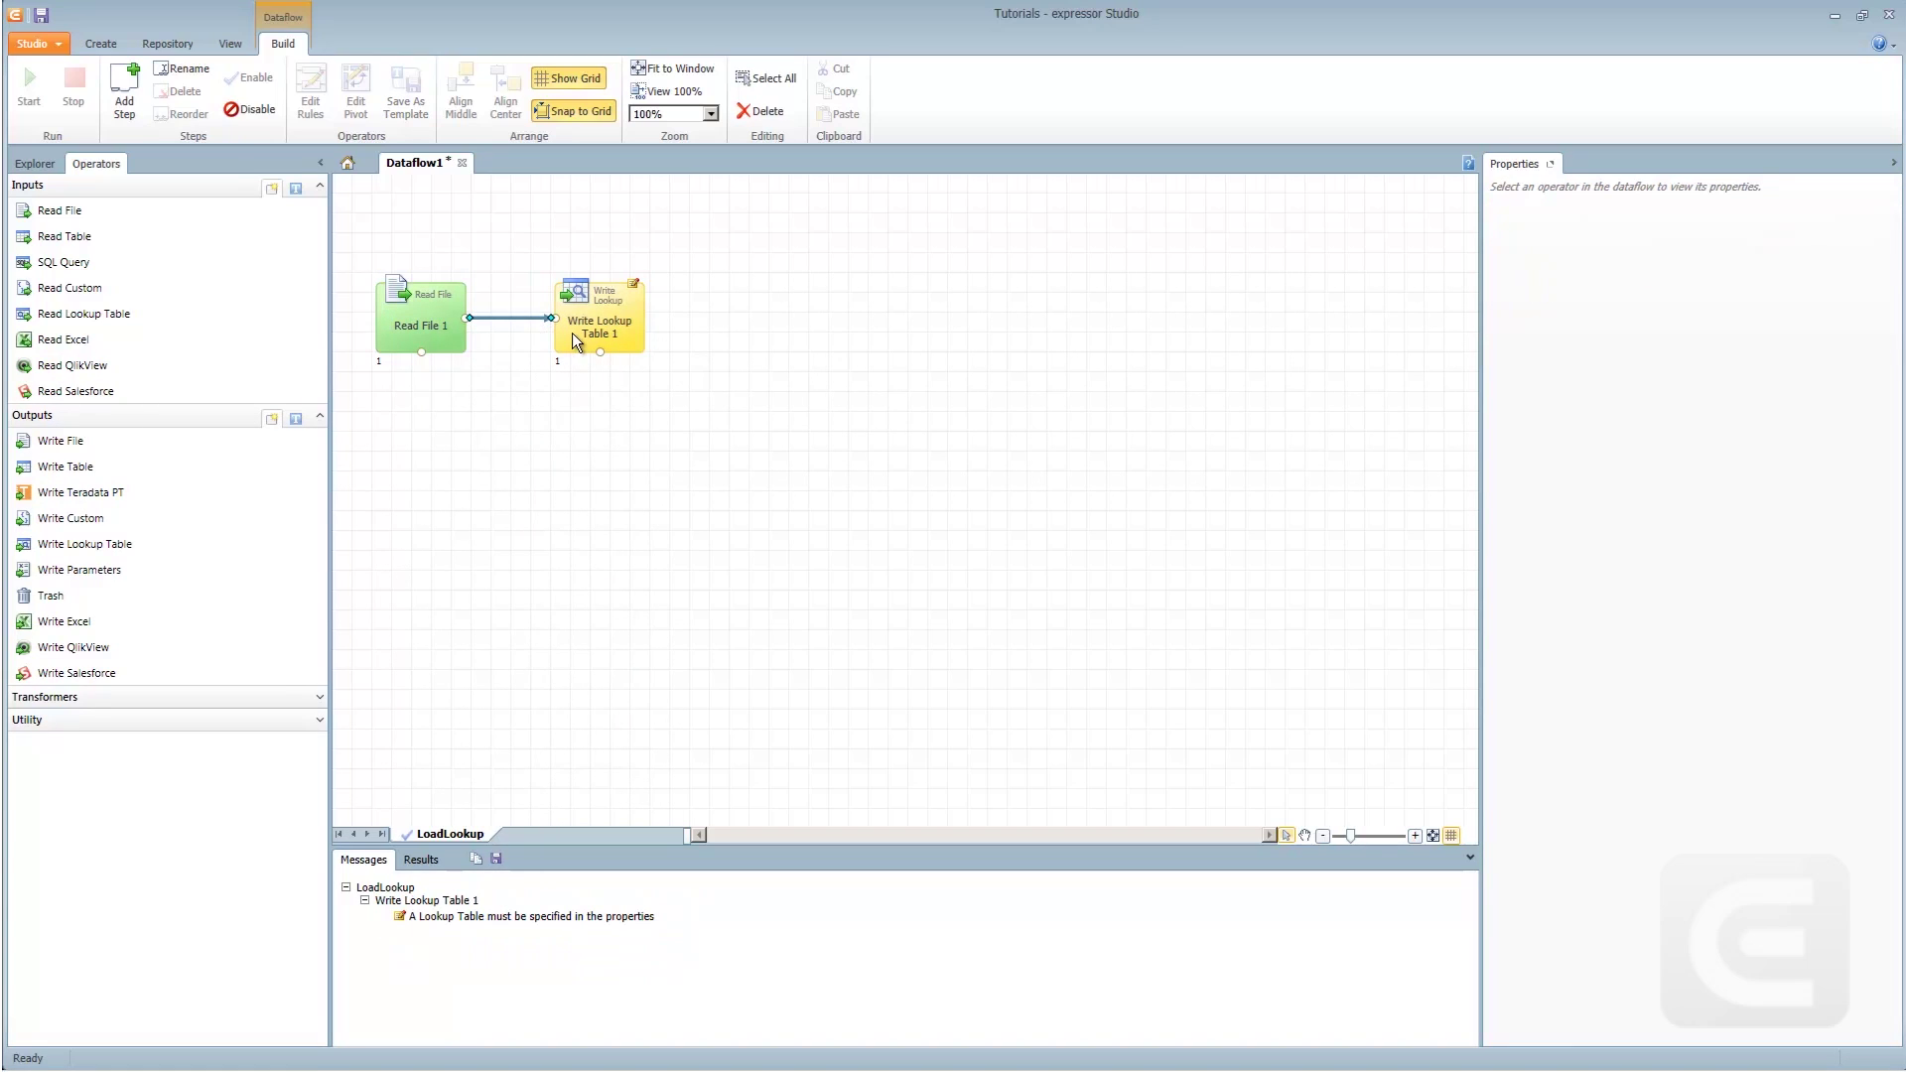
{"action": "left_click", "coordinate": [573, 340]}
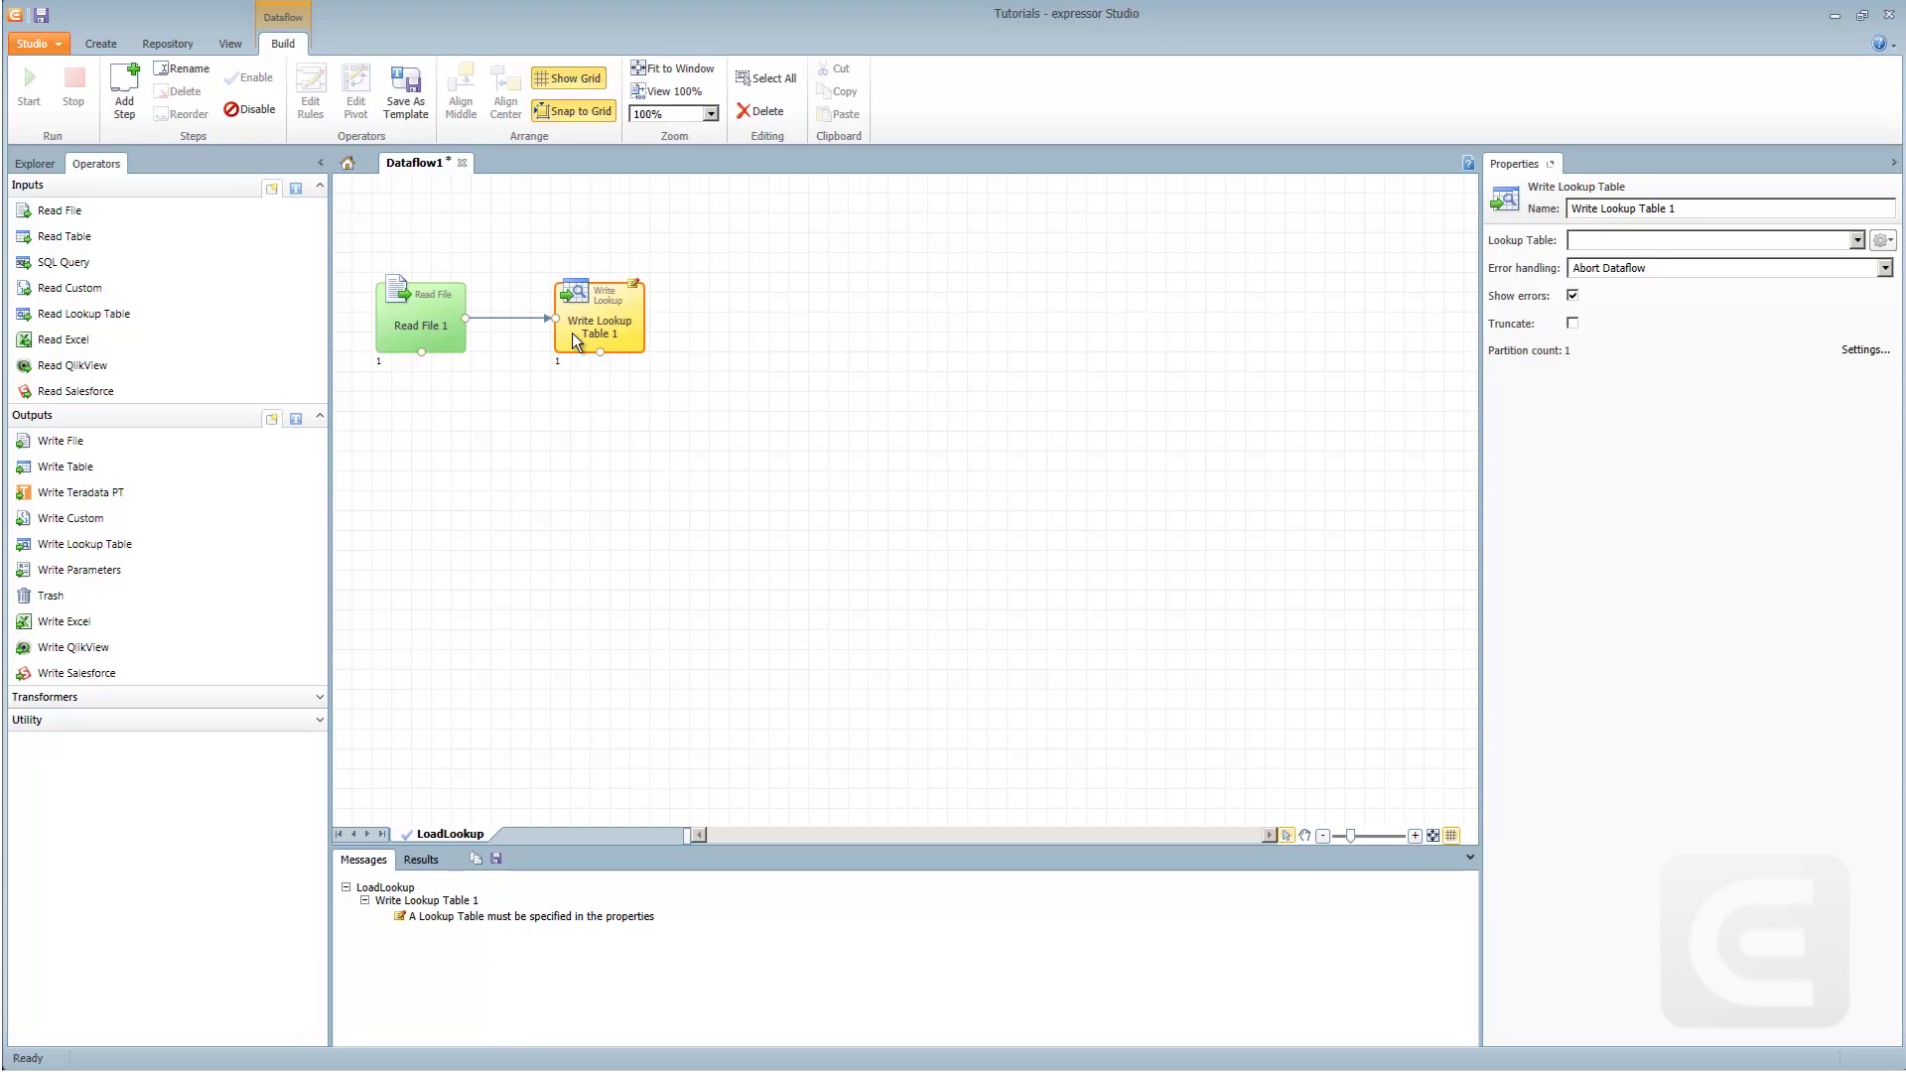
- Create a new lookup table named DeparmentsLookupTable for Write Lookup Table 1
{"action": "left_click", "coordinate": [1856, 240]}
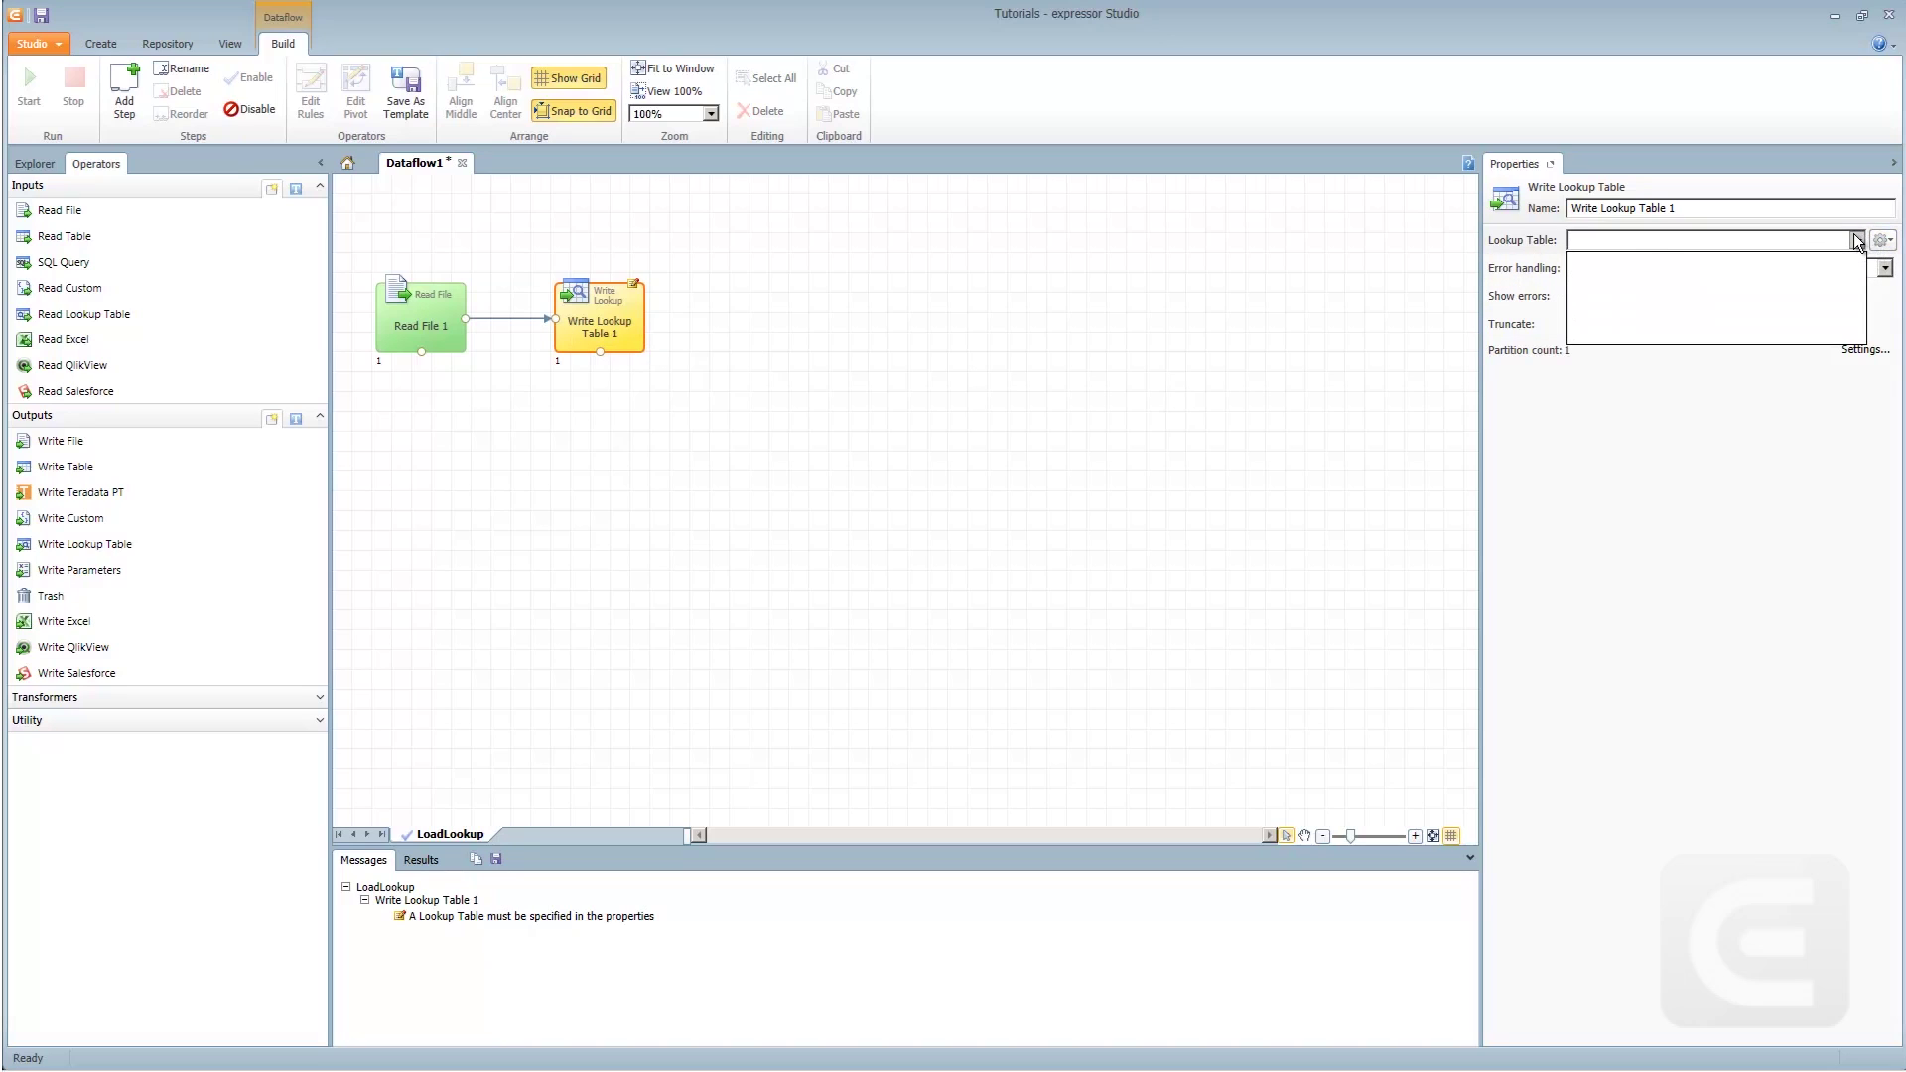
{"action": "left_click", "coordinate": [1857, 242]}
{"action": "left_click", "coordinate": [1884, 243]}
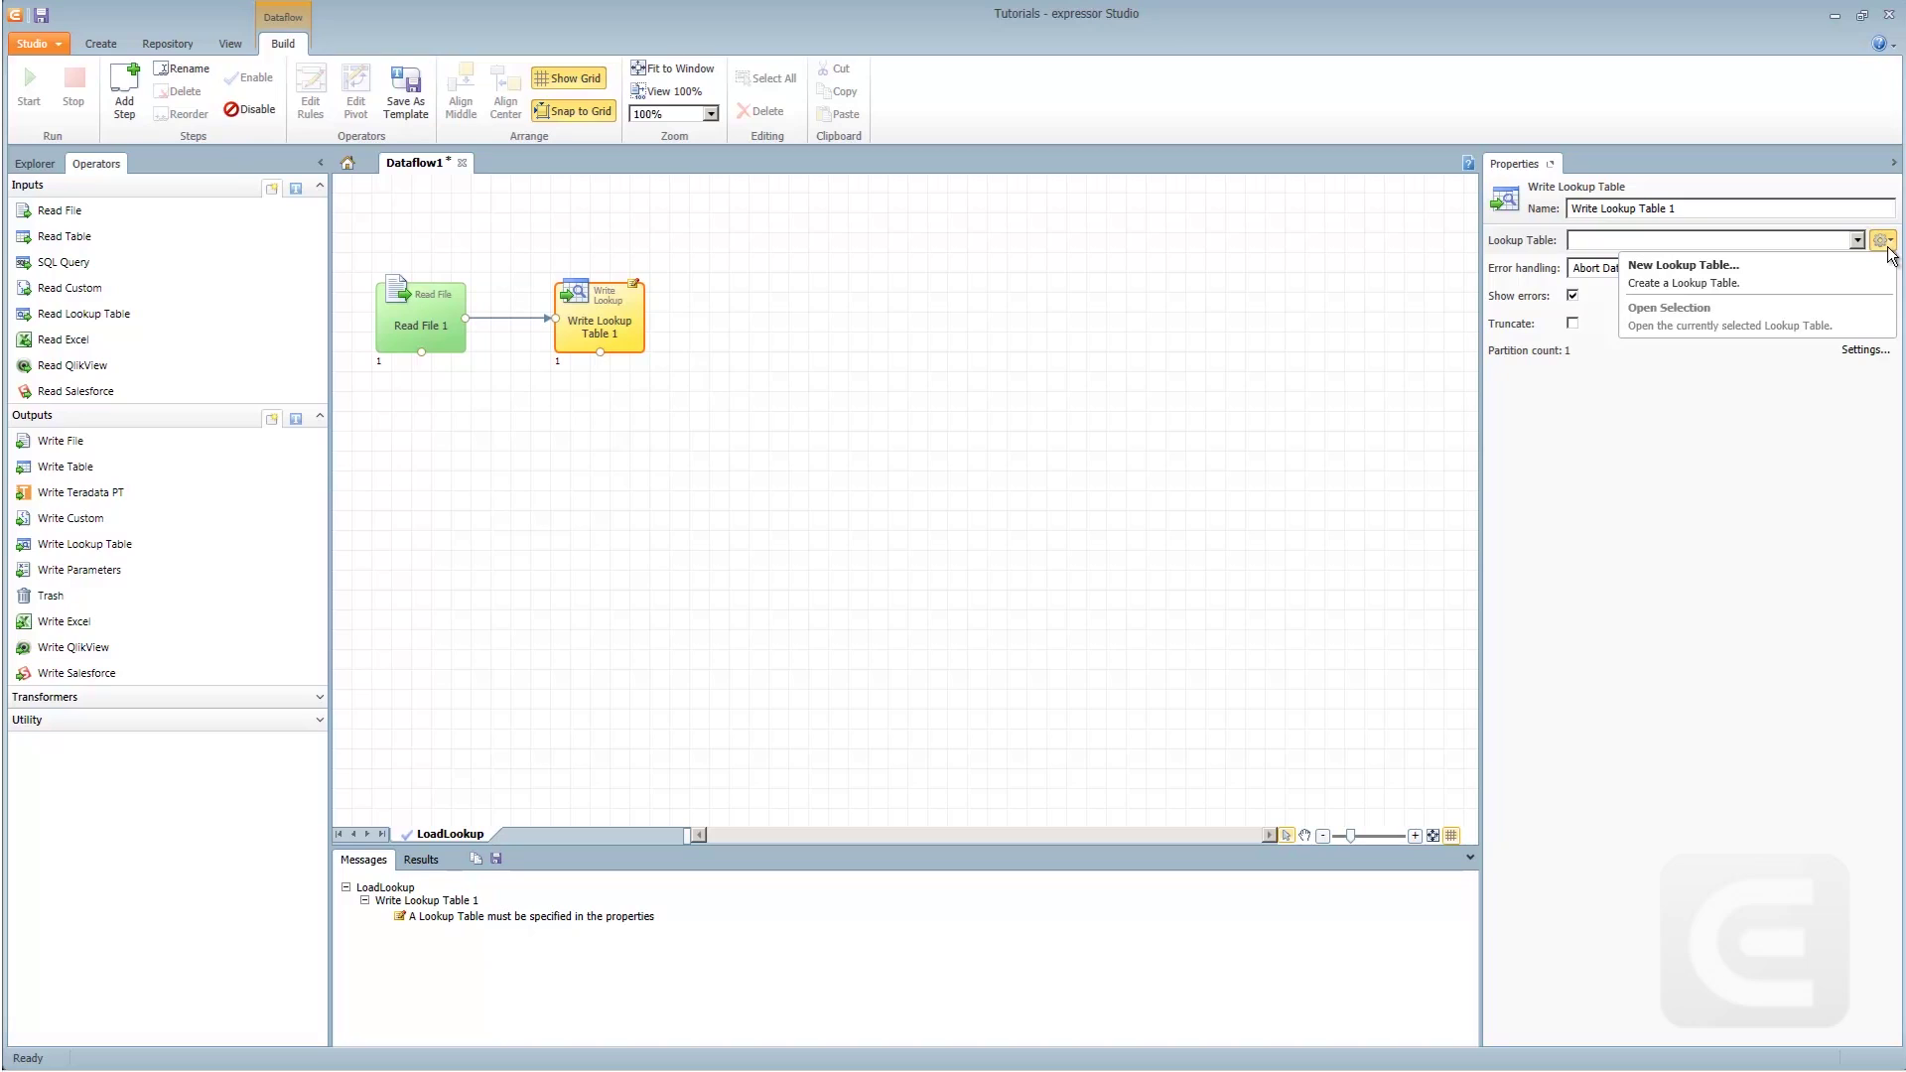
{"action": "left_click", "coordinate": [1707, 268]}
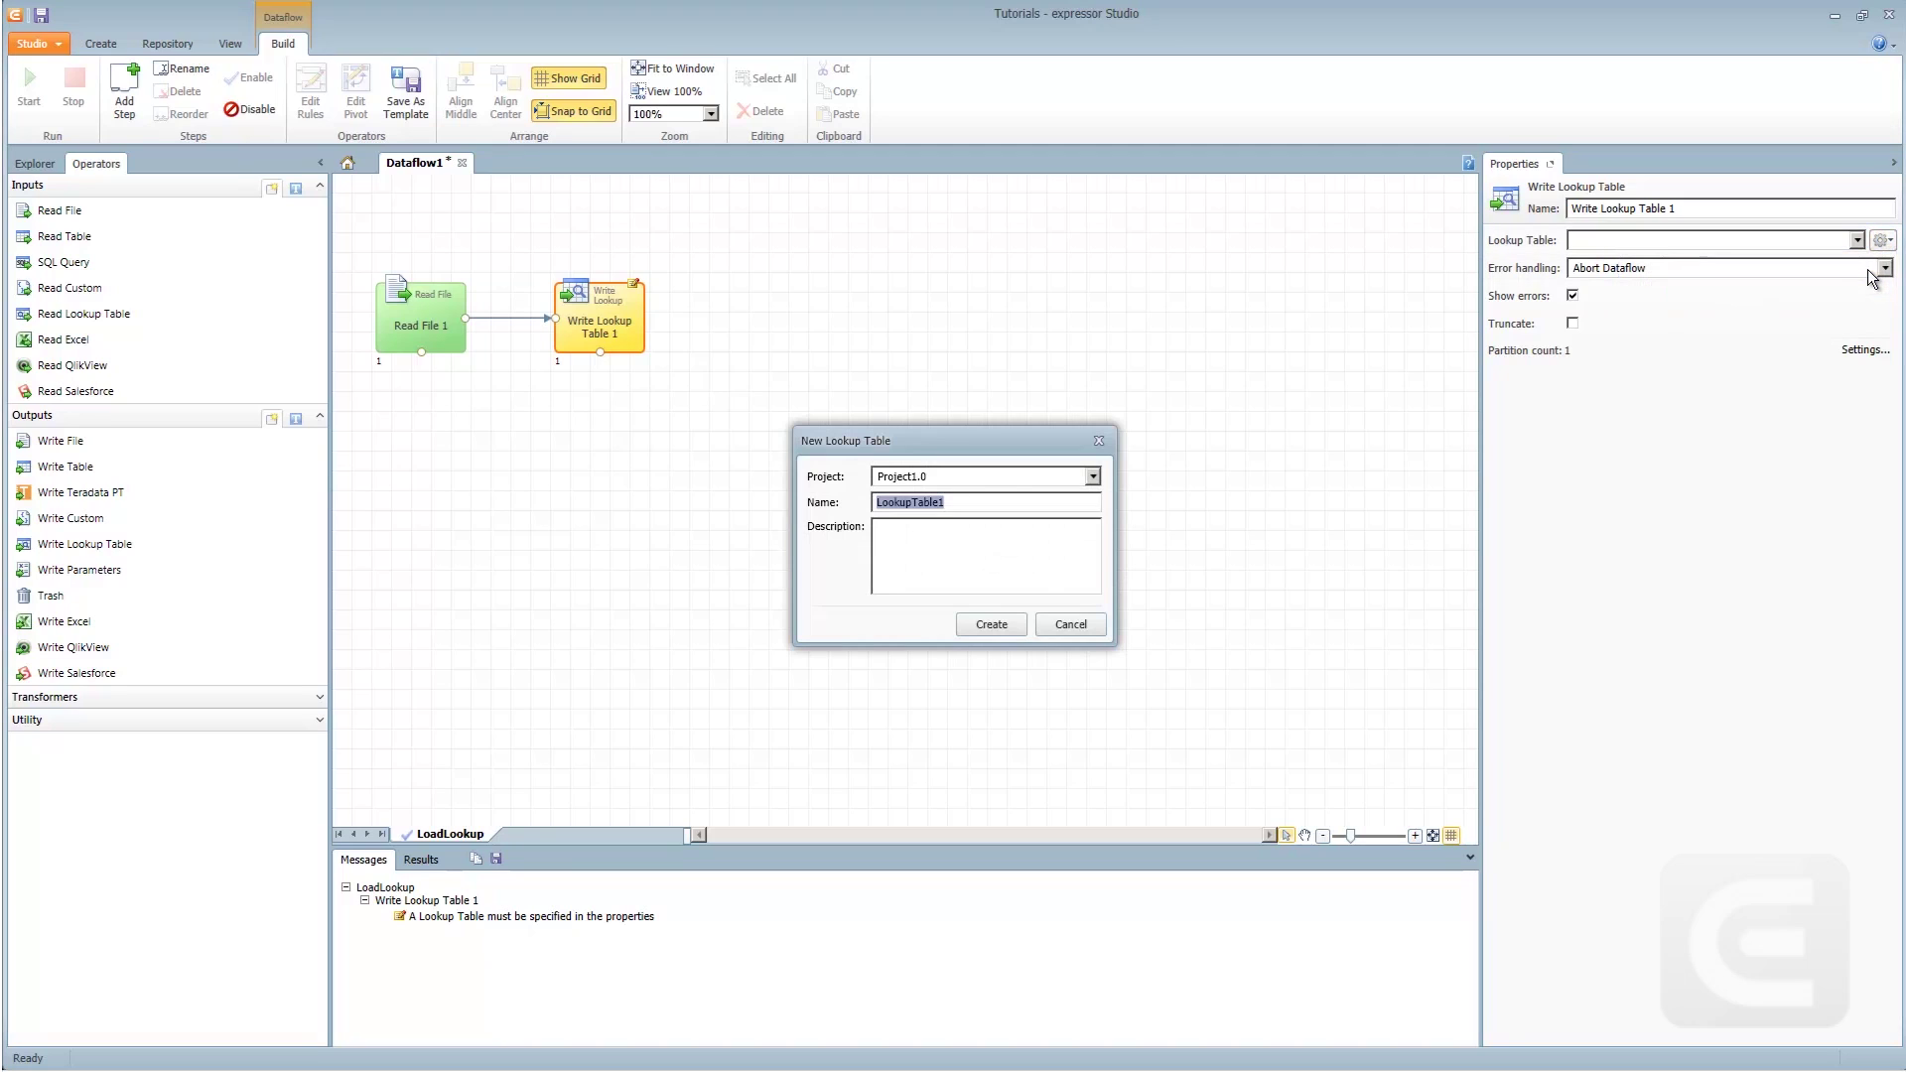
{"action": "key", "text": "Home"}
{"action": "type", "text": "Deparments"}
{"action": "key", "text": "End"}
{"action": "key", "text": "BackSpace"}
{"action": "left_click", "coordinate": [979, 626]}
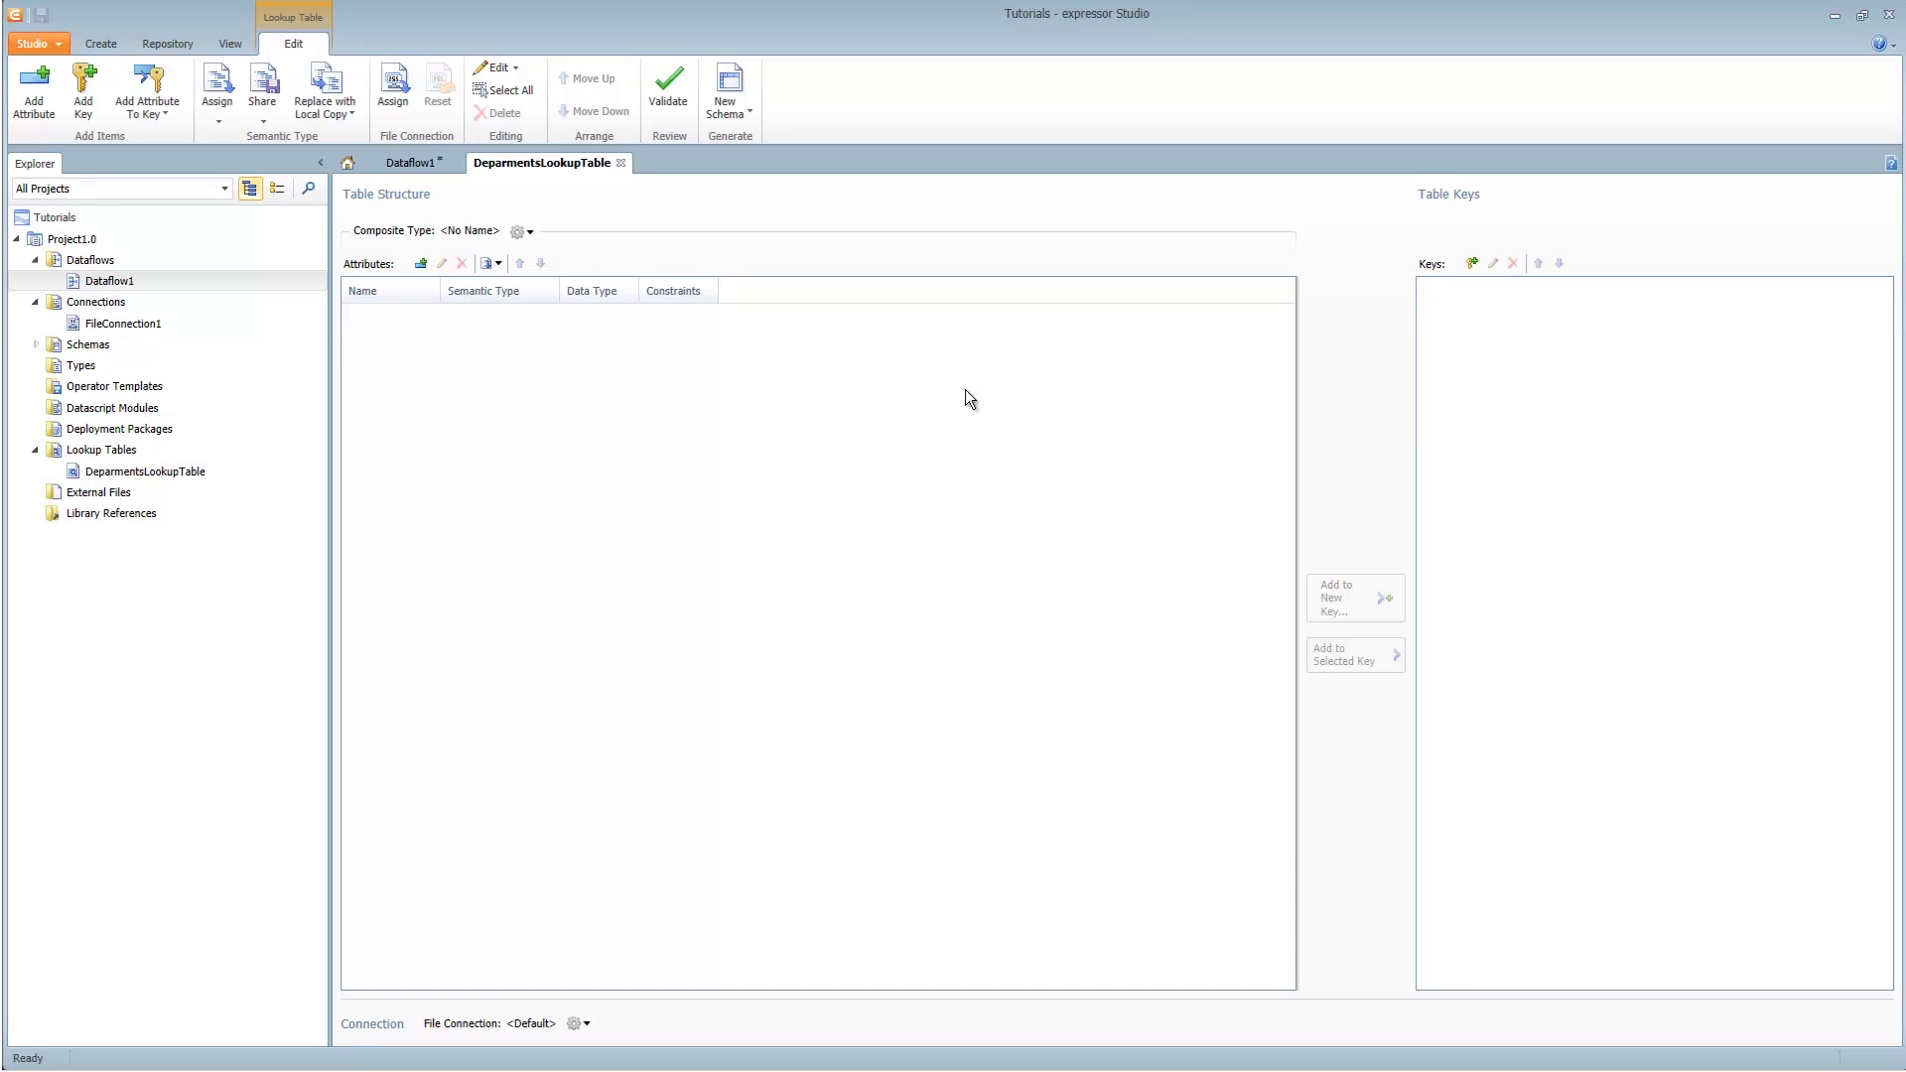
- Assign the shared CompositeType1 (id, dept) used by DepartmentsFileSchema to the lookup table
{"action": "left_click", "coordinate": [491, 263]}
{"action": "mouse_move", "coordinate": [520, 286]}
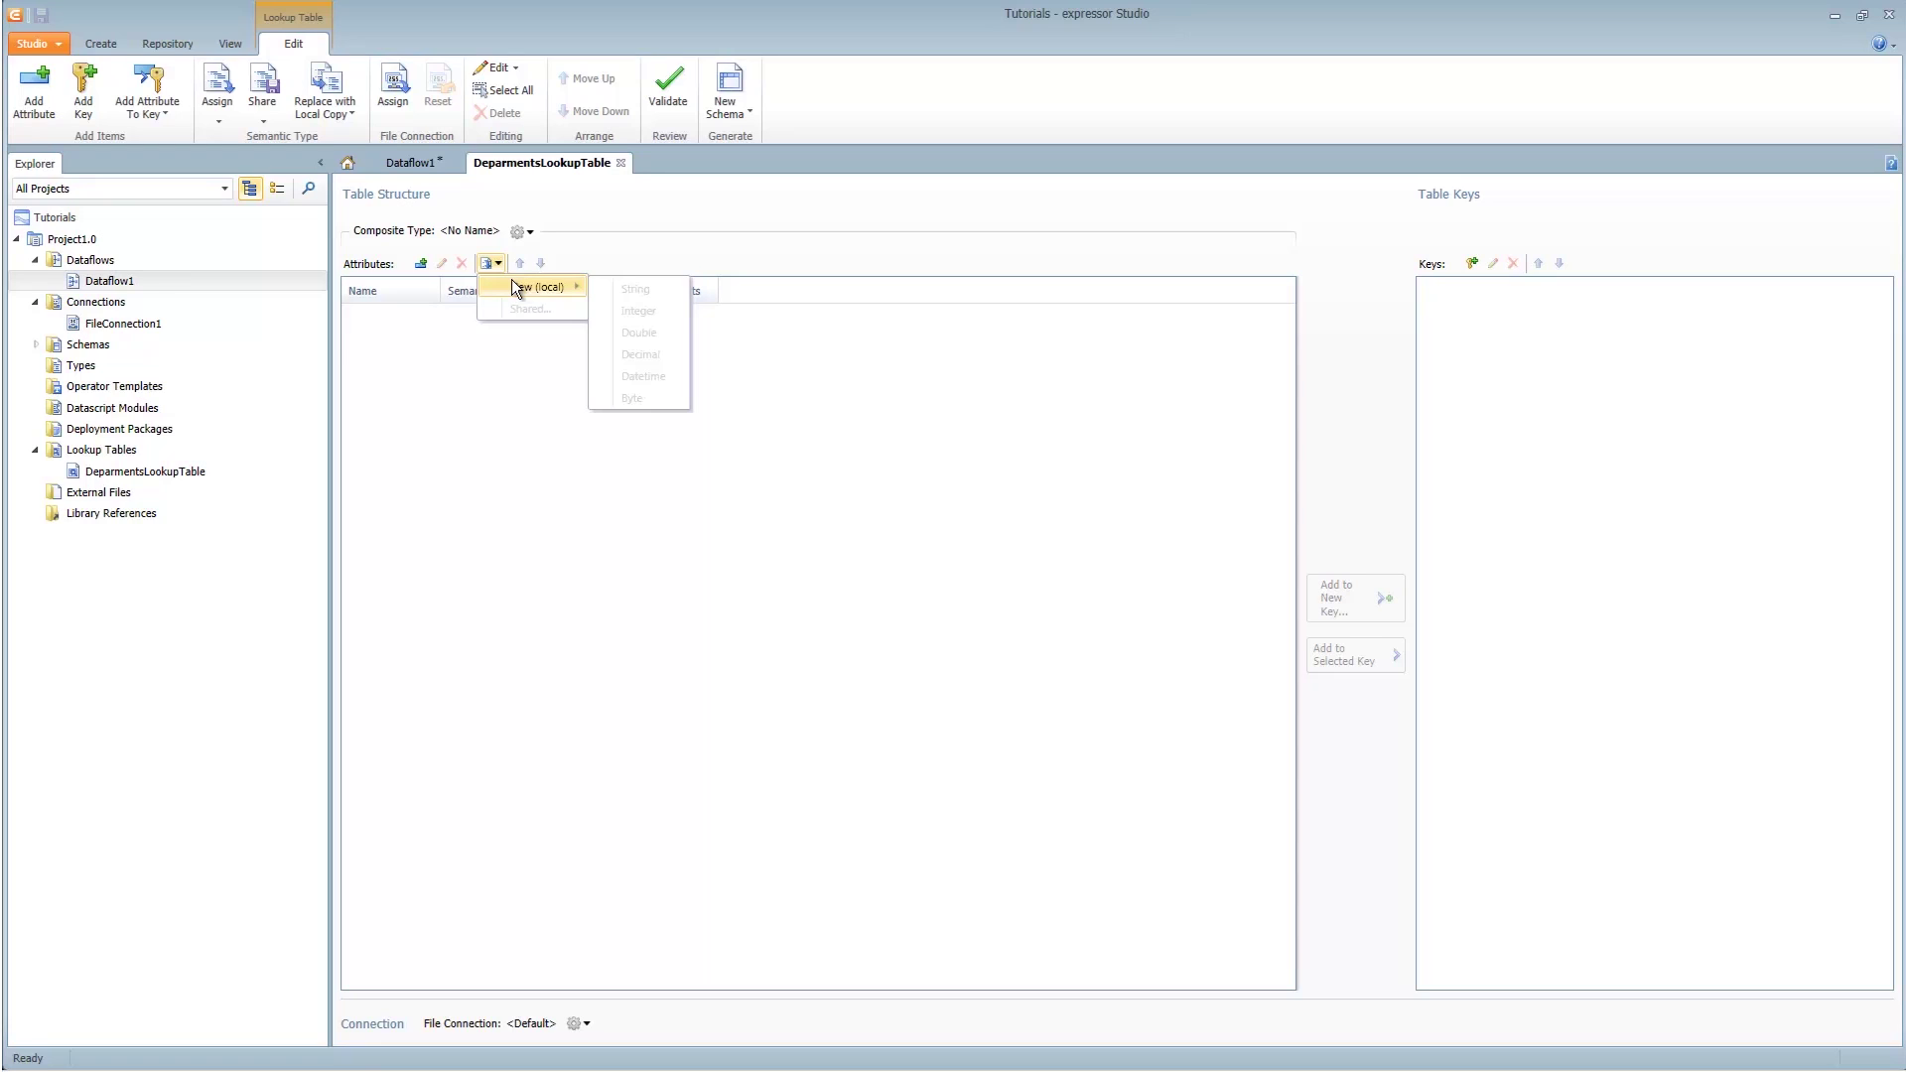
{"action": "left_click", "coordinate": [595, 249]}
{"action": "left_click", "coordinate": [534, 234]}
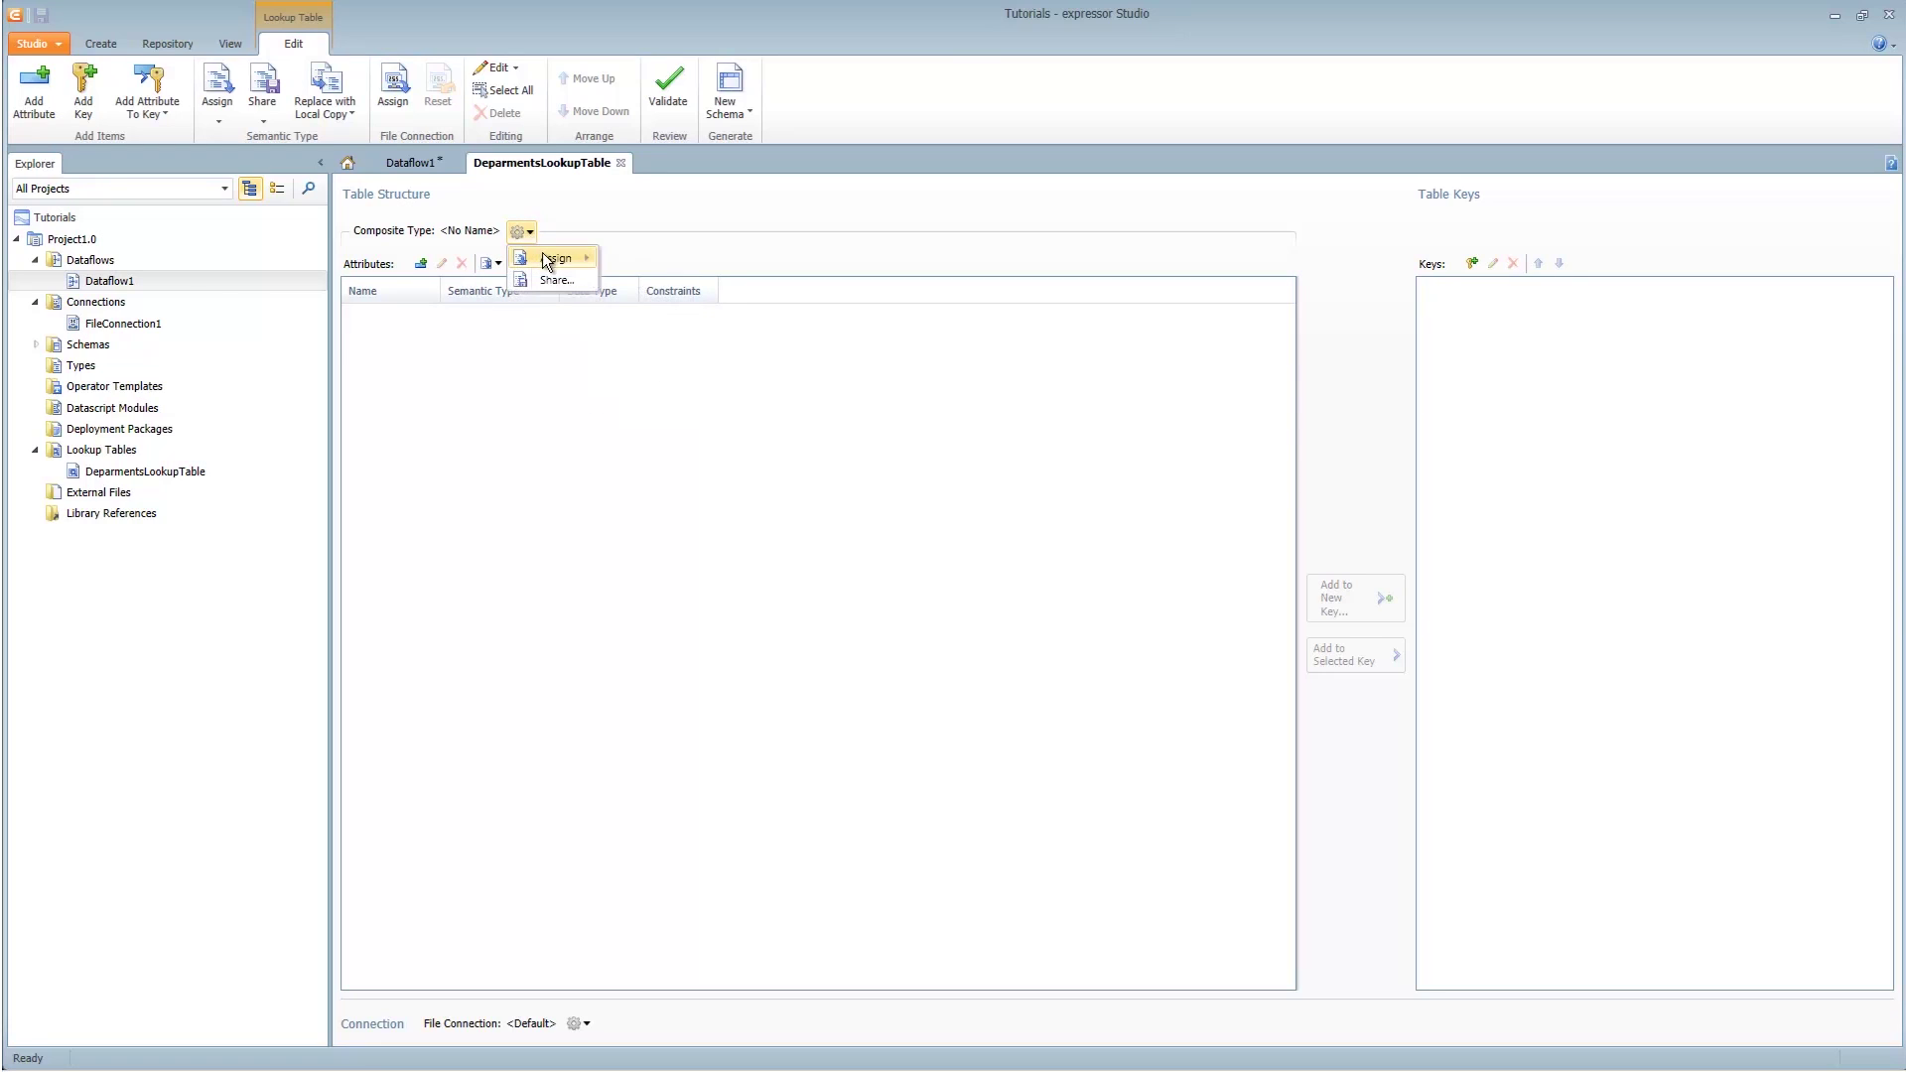
{"action": "mouse_move", "coordinate": [575, 258]}
{"action": "left_click", "coordinate": [641, 281]}
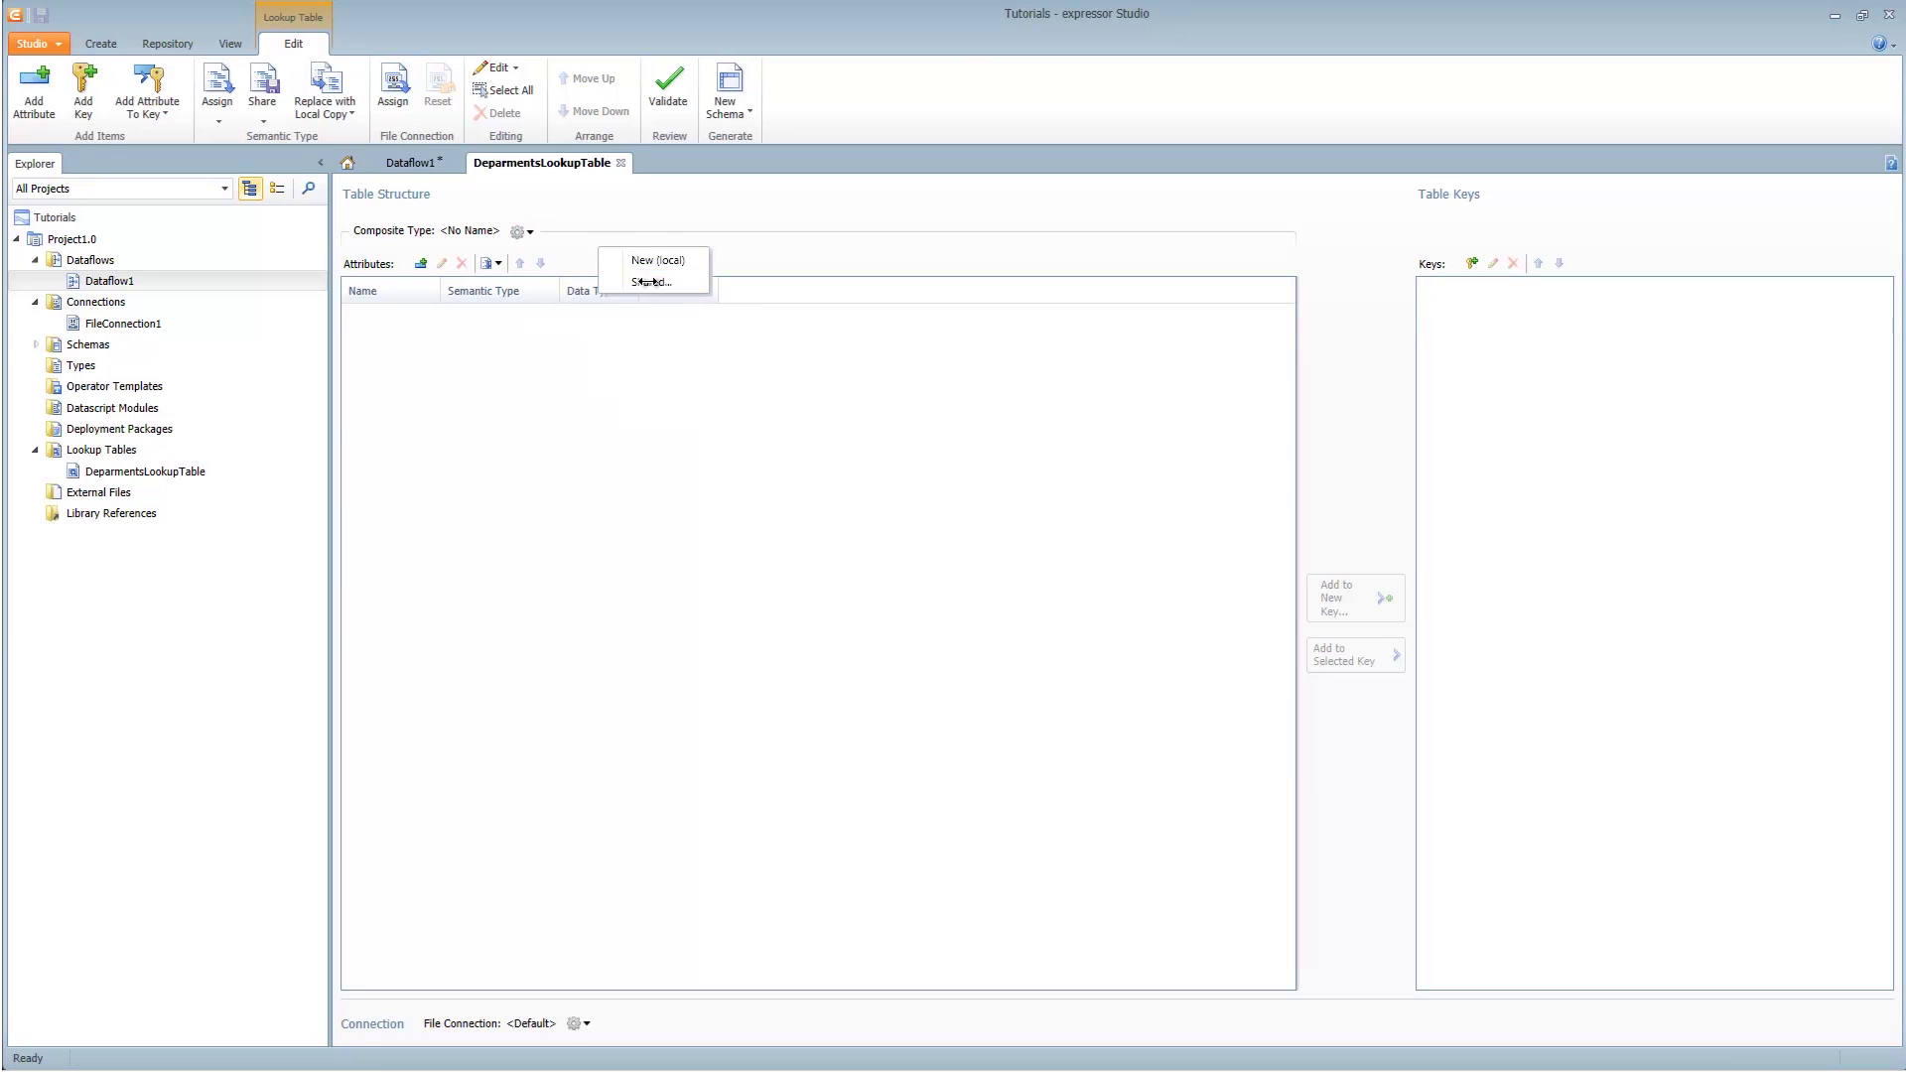
{"action": "left_click", "coordinate": [865, 376]}
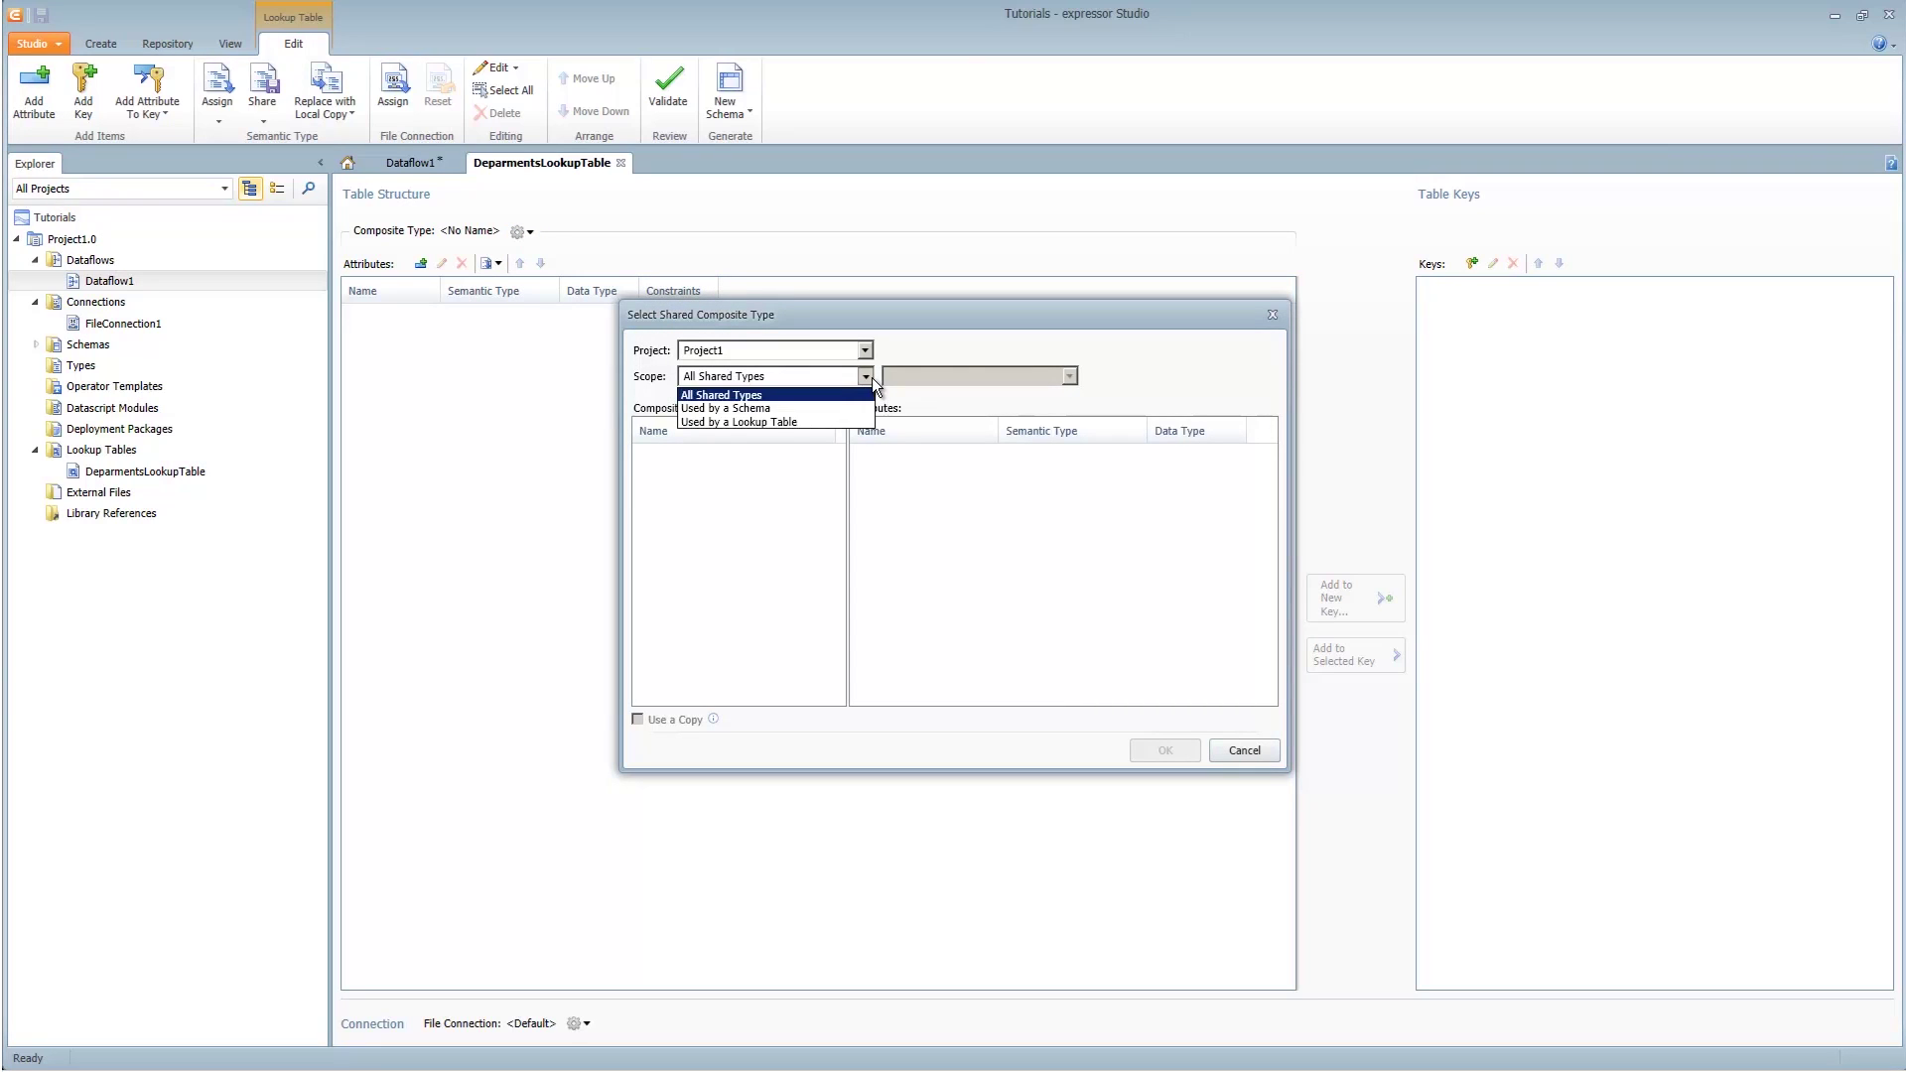
{"action": "left_click", "coordinate": [837, 407]}
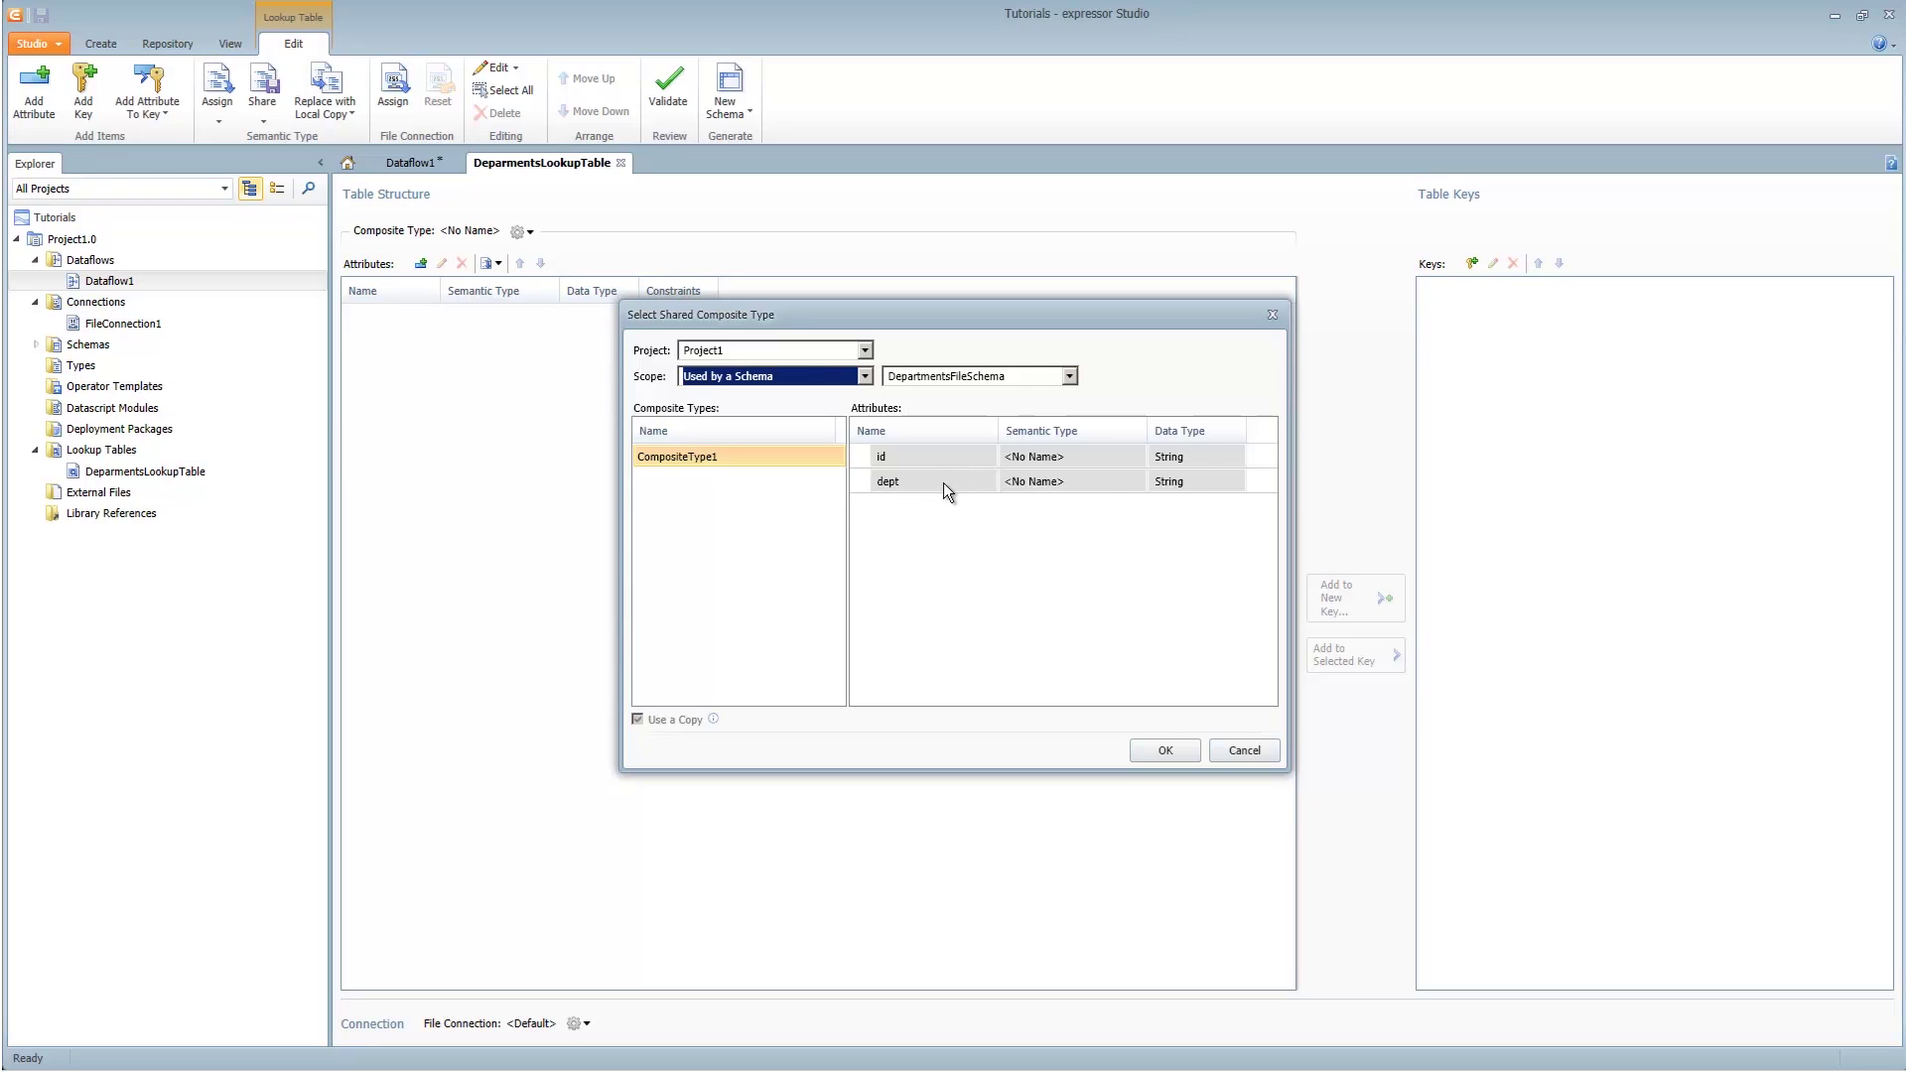
{"action": "left_click", "coordinate": [1164, 757]}
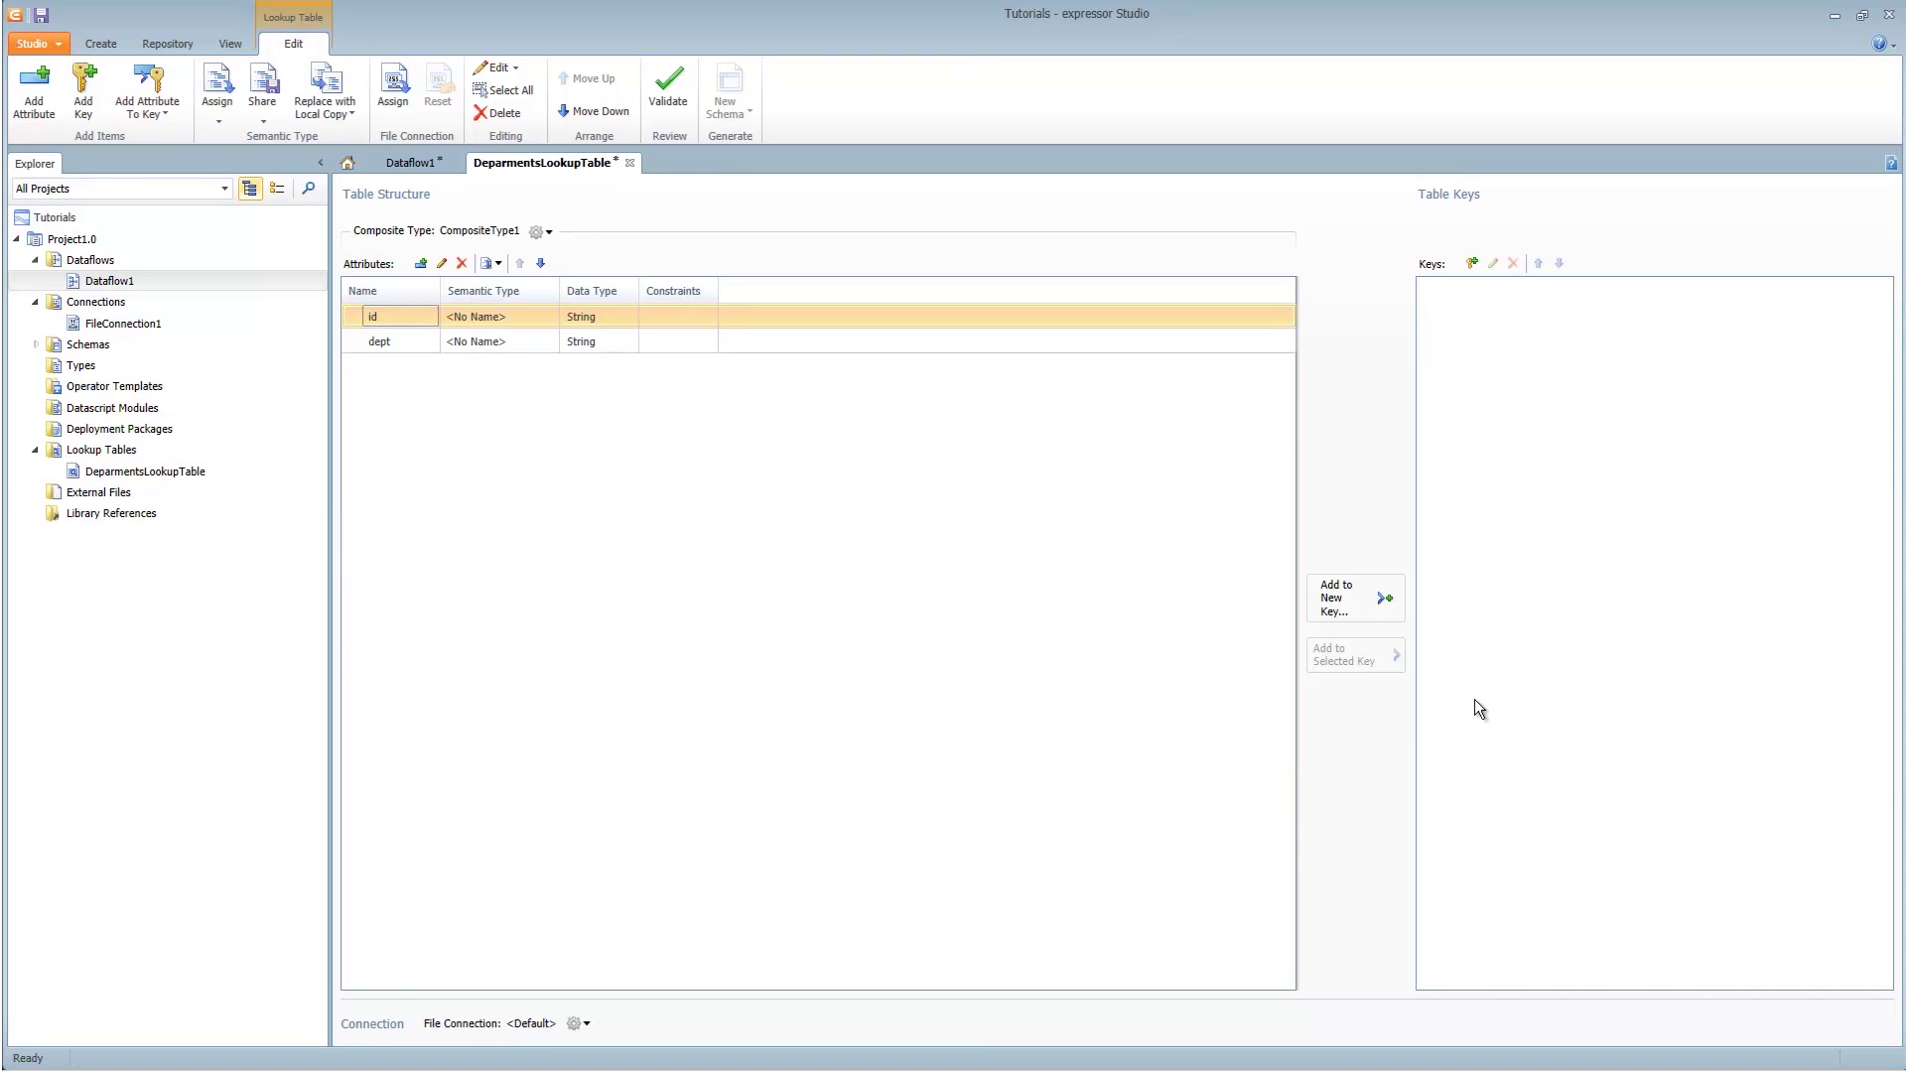
- Add unique key Key1 on the id attribute and validate the lookup table
{"action": "left_click", "coordinate": [1379, 604]}
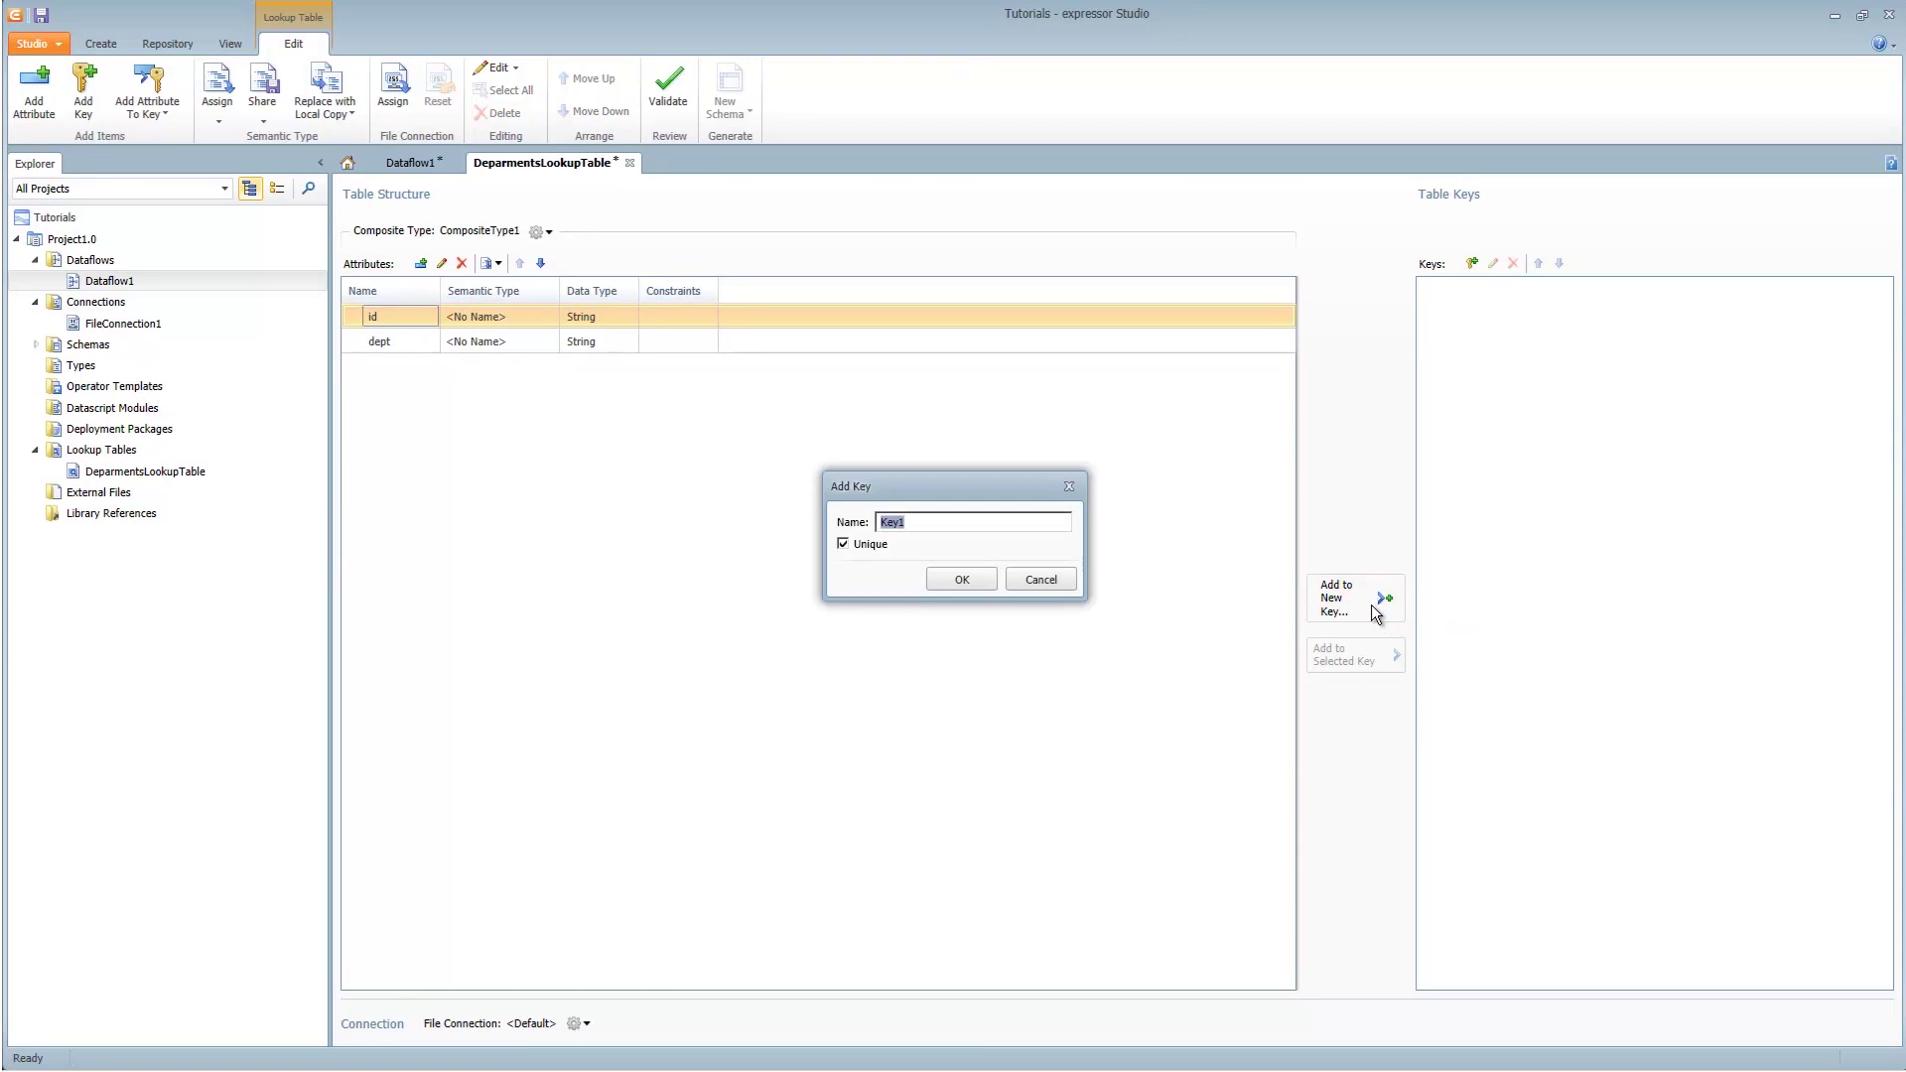
{"action": "left_click", "coordinate": [962, 574]}
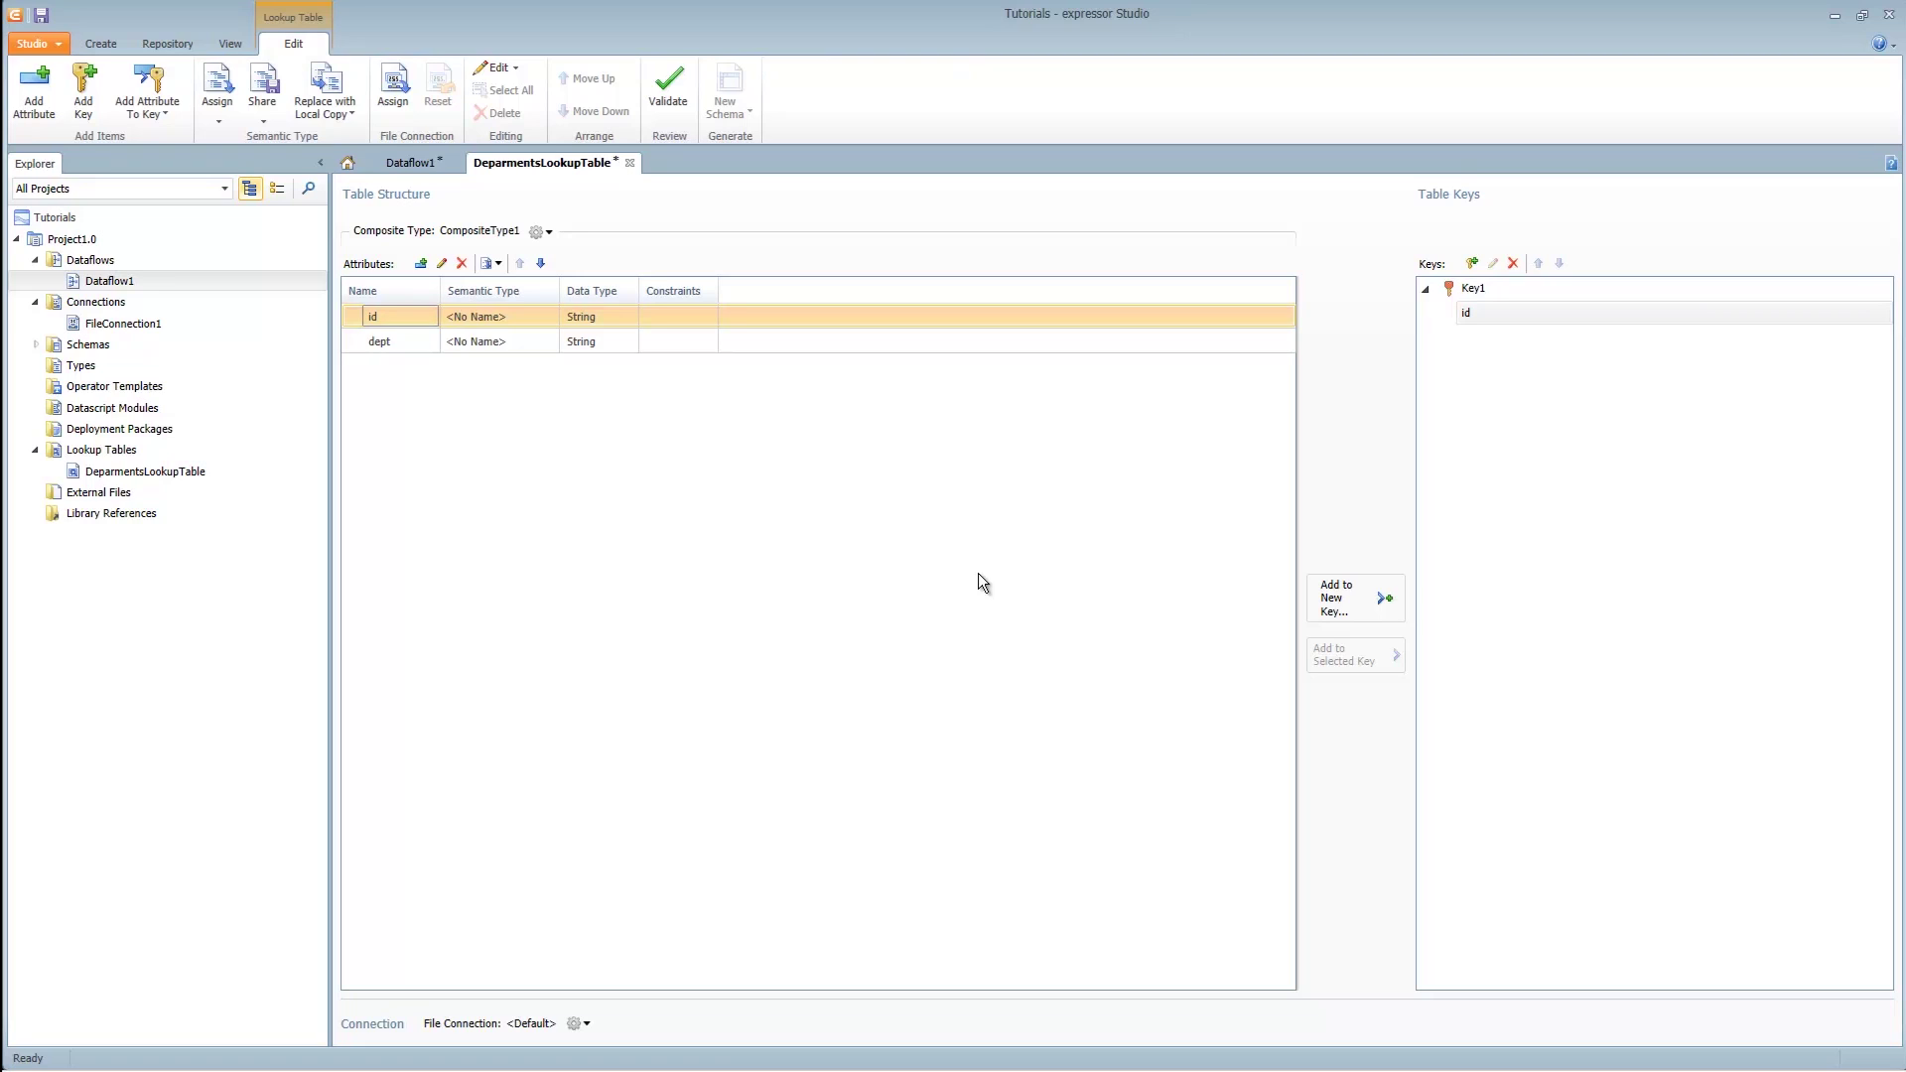
{"action": "left_click", "coordinate": [688, 104]}
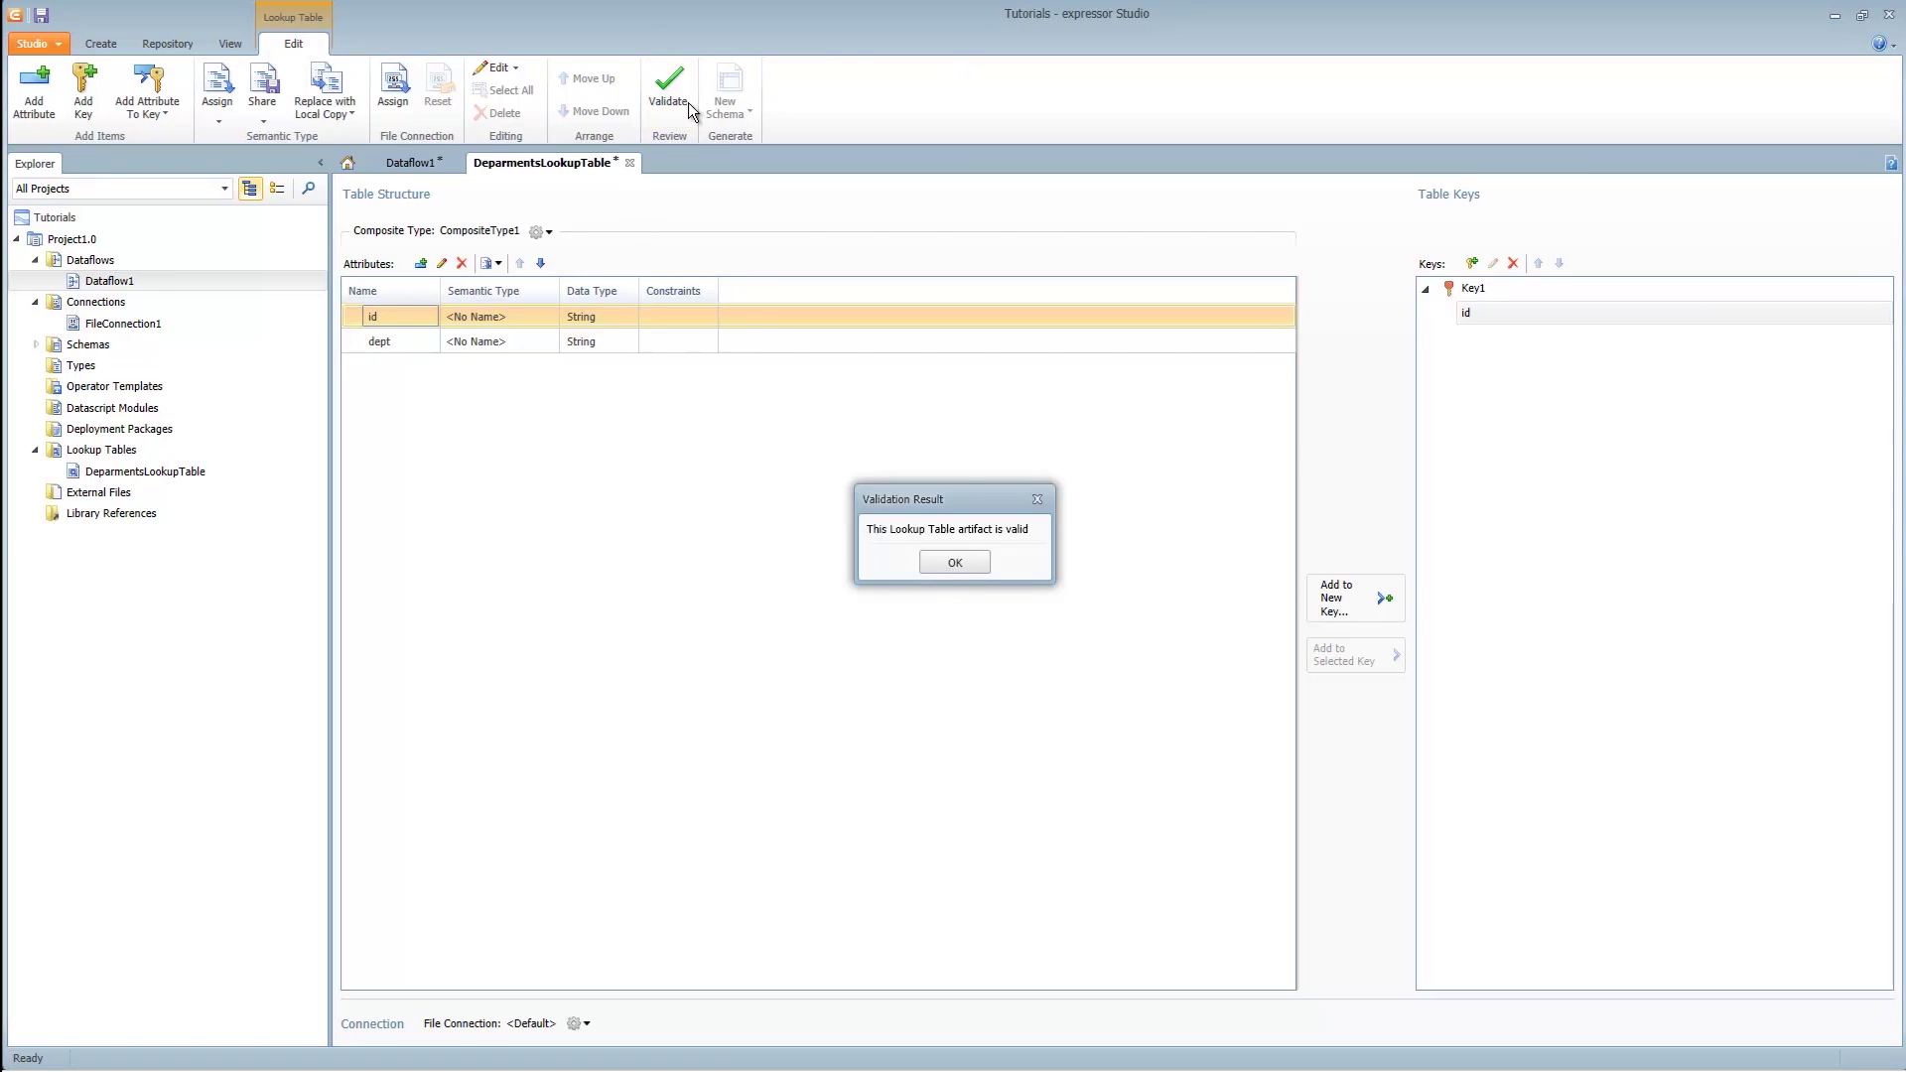
{"action": "left_click", "coordinate": [943, 561]}
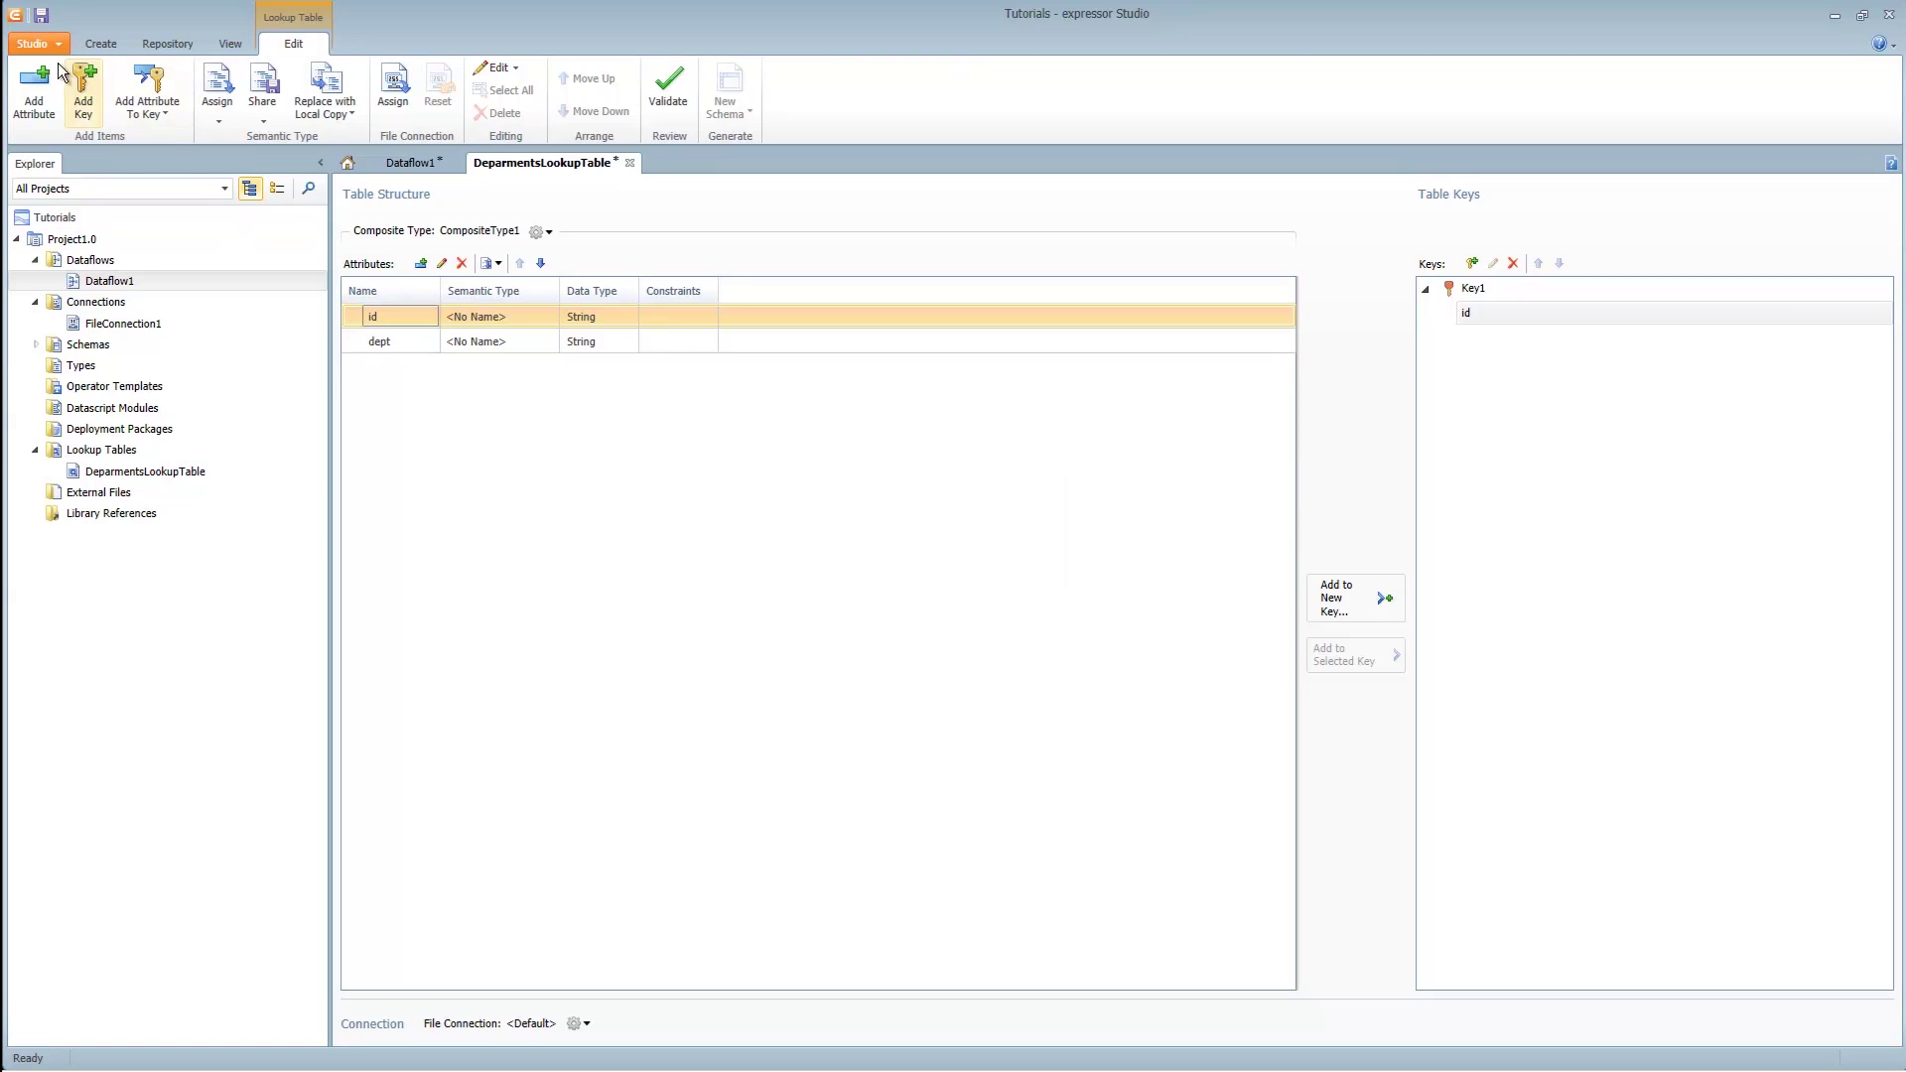
- Save the lookup table, assign FileConnection1 as its file connection, and save again
{"action": "left_click", "coordinate": [42, 16]}
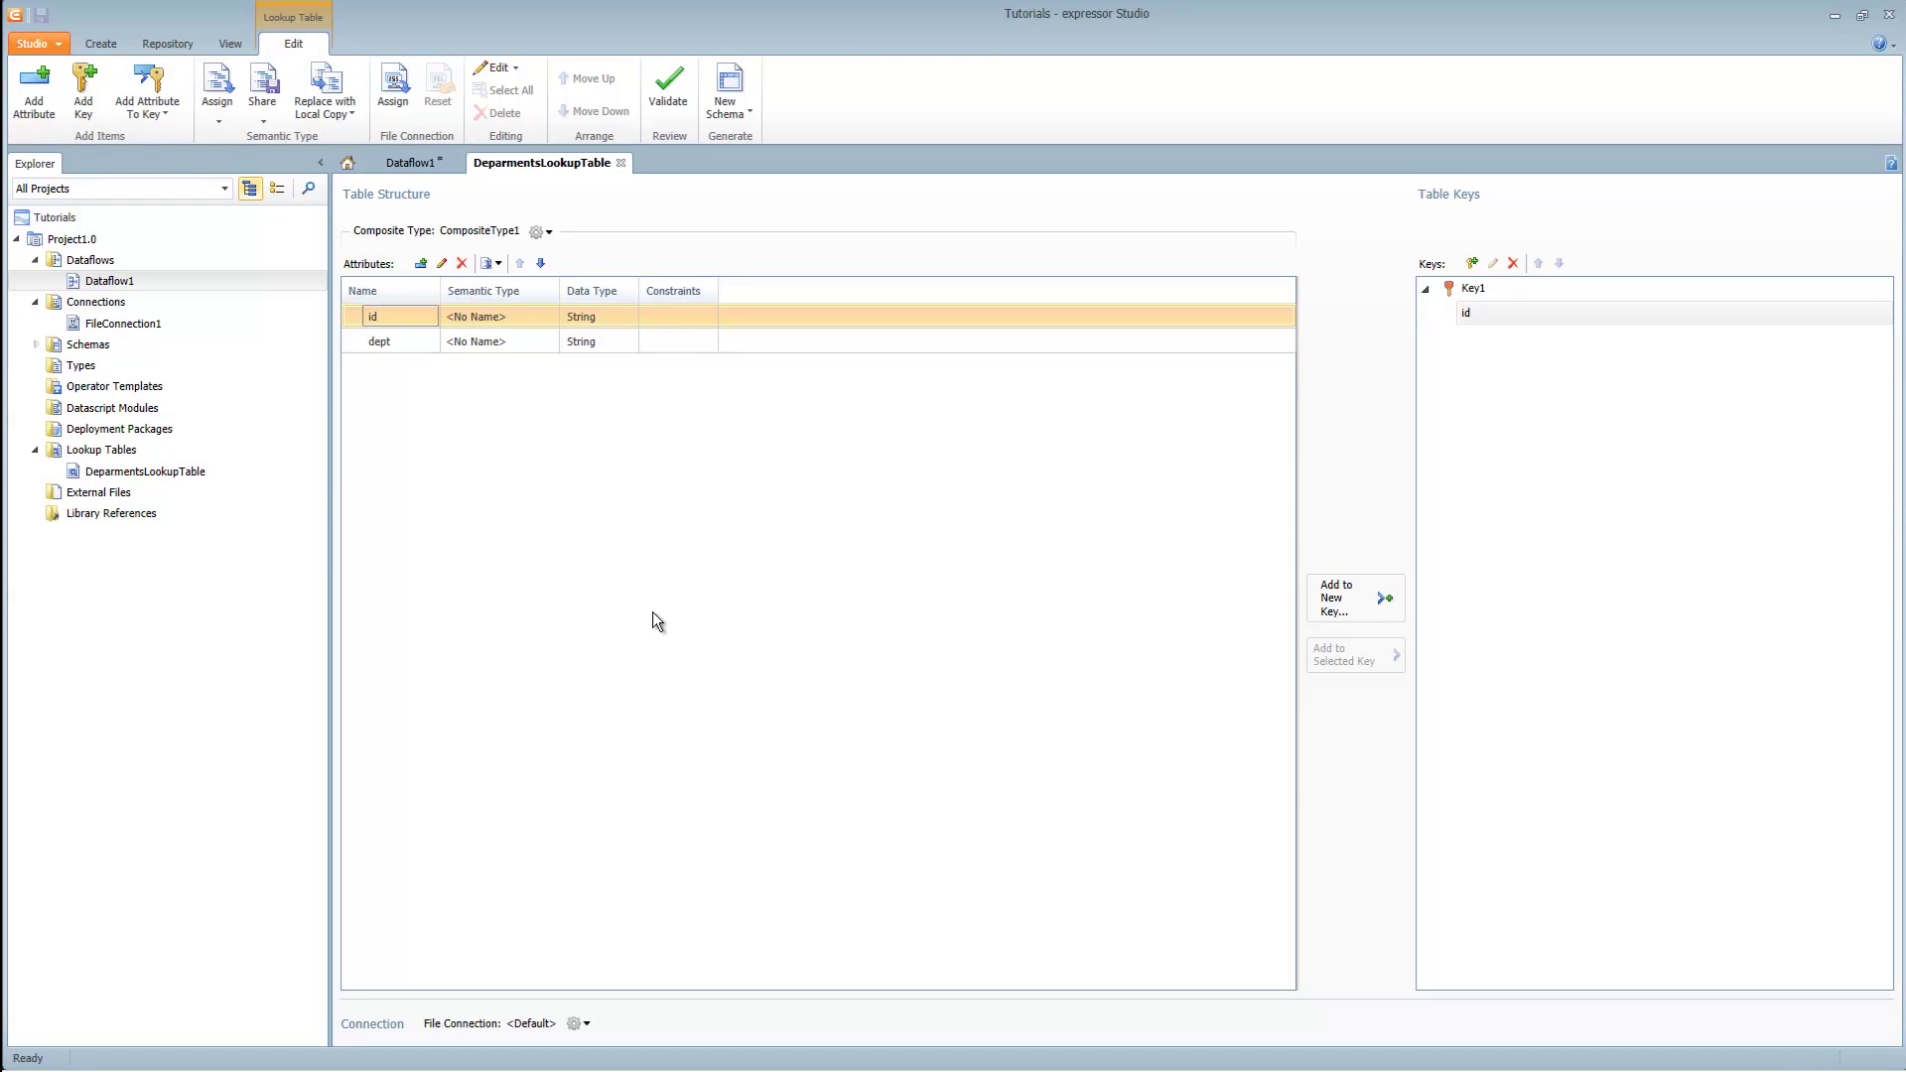
{"action": "left_click", "coordinate": [139, 478]}
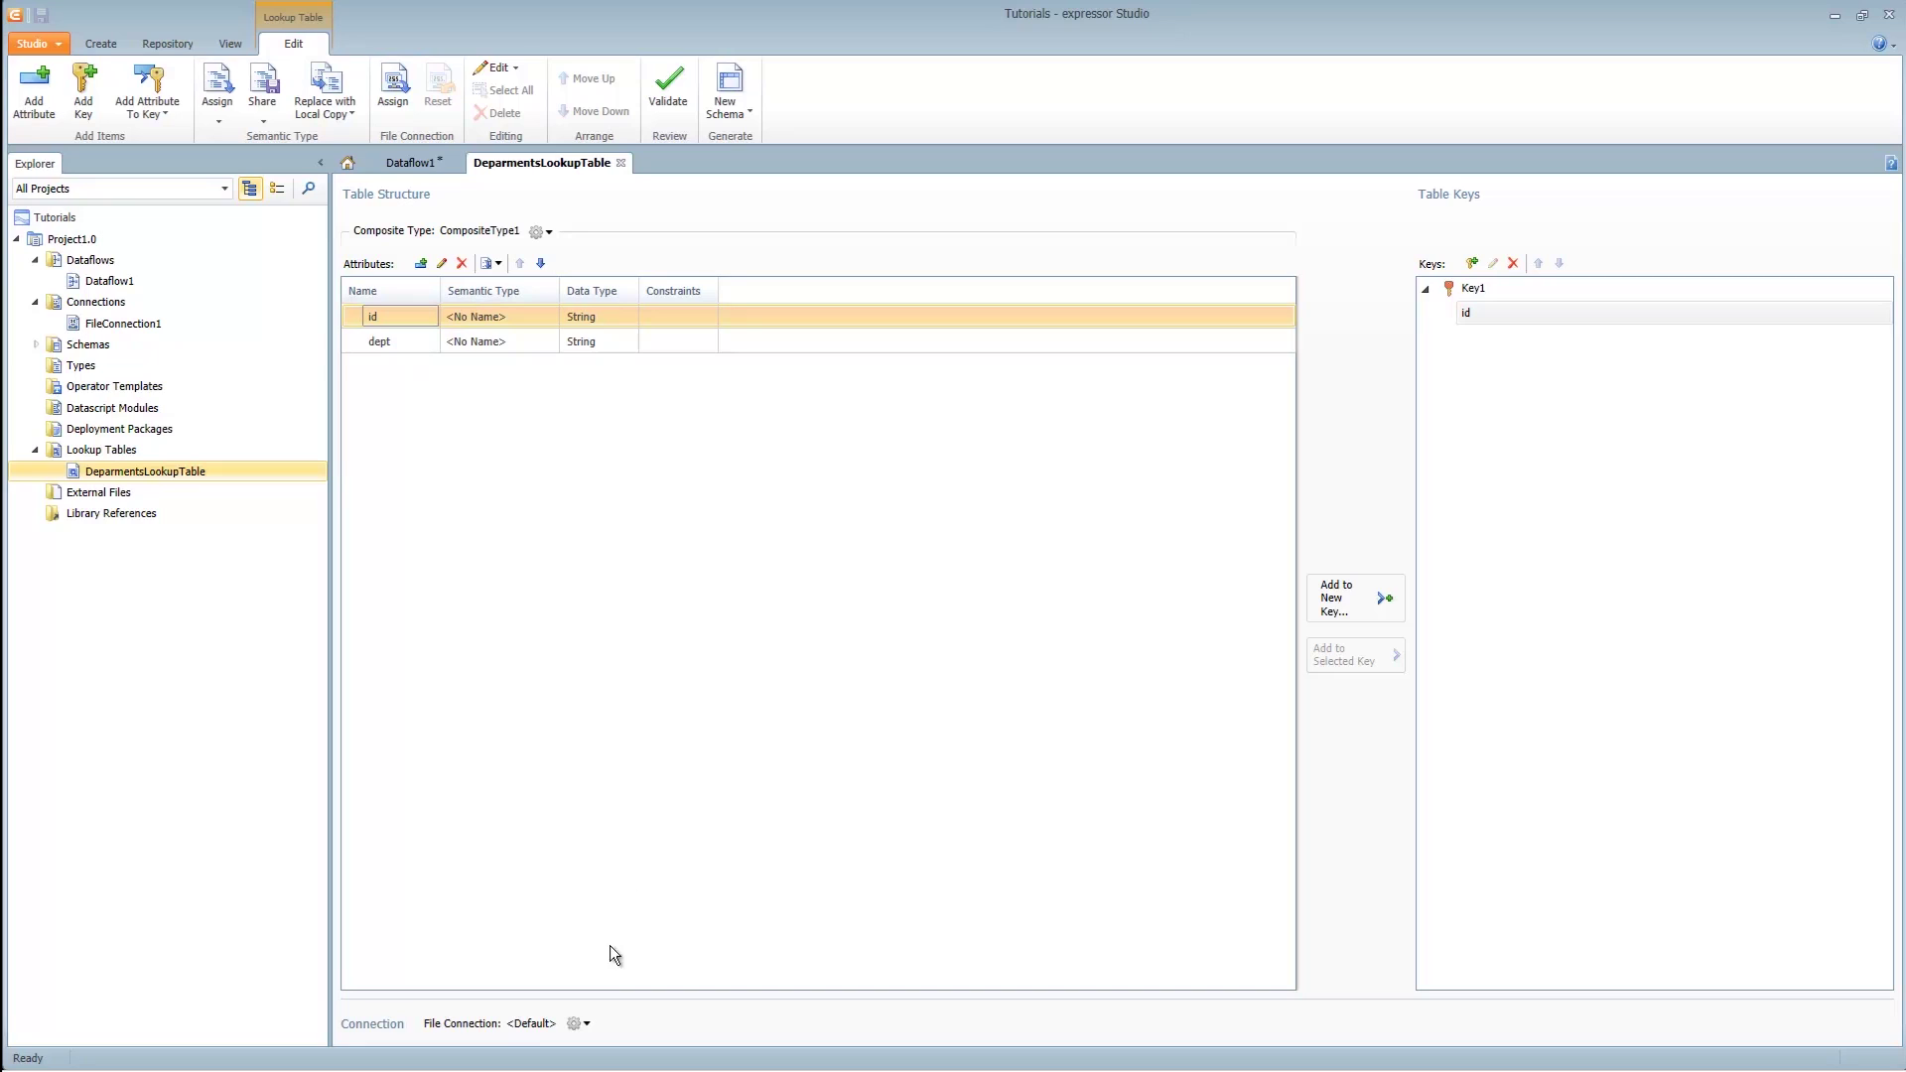
{"action": "left_click", "coordinate": [585, 1024]}
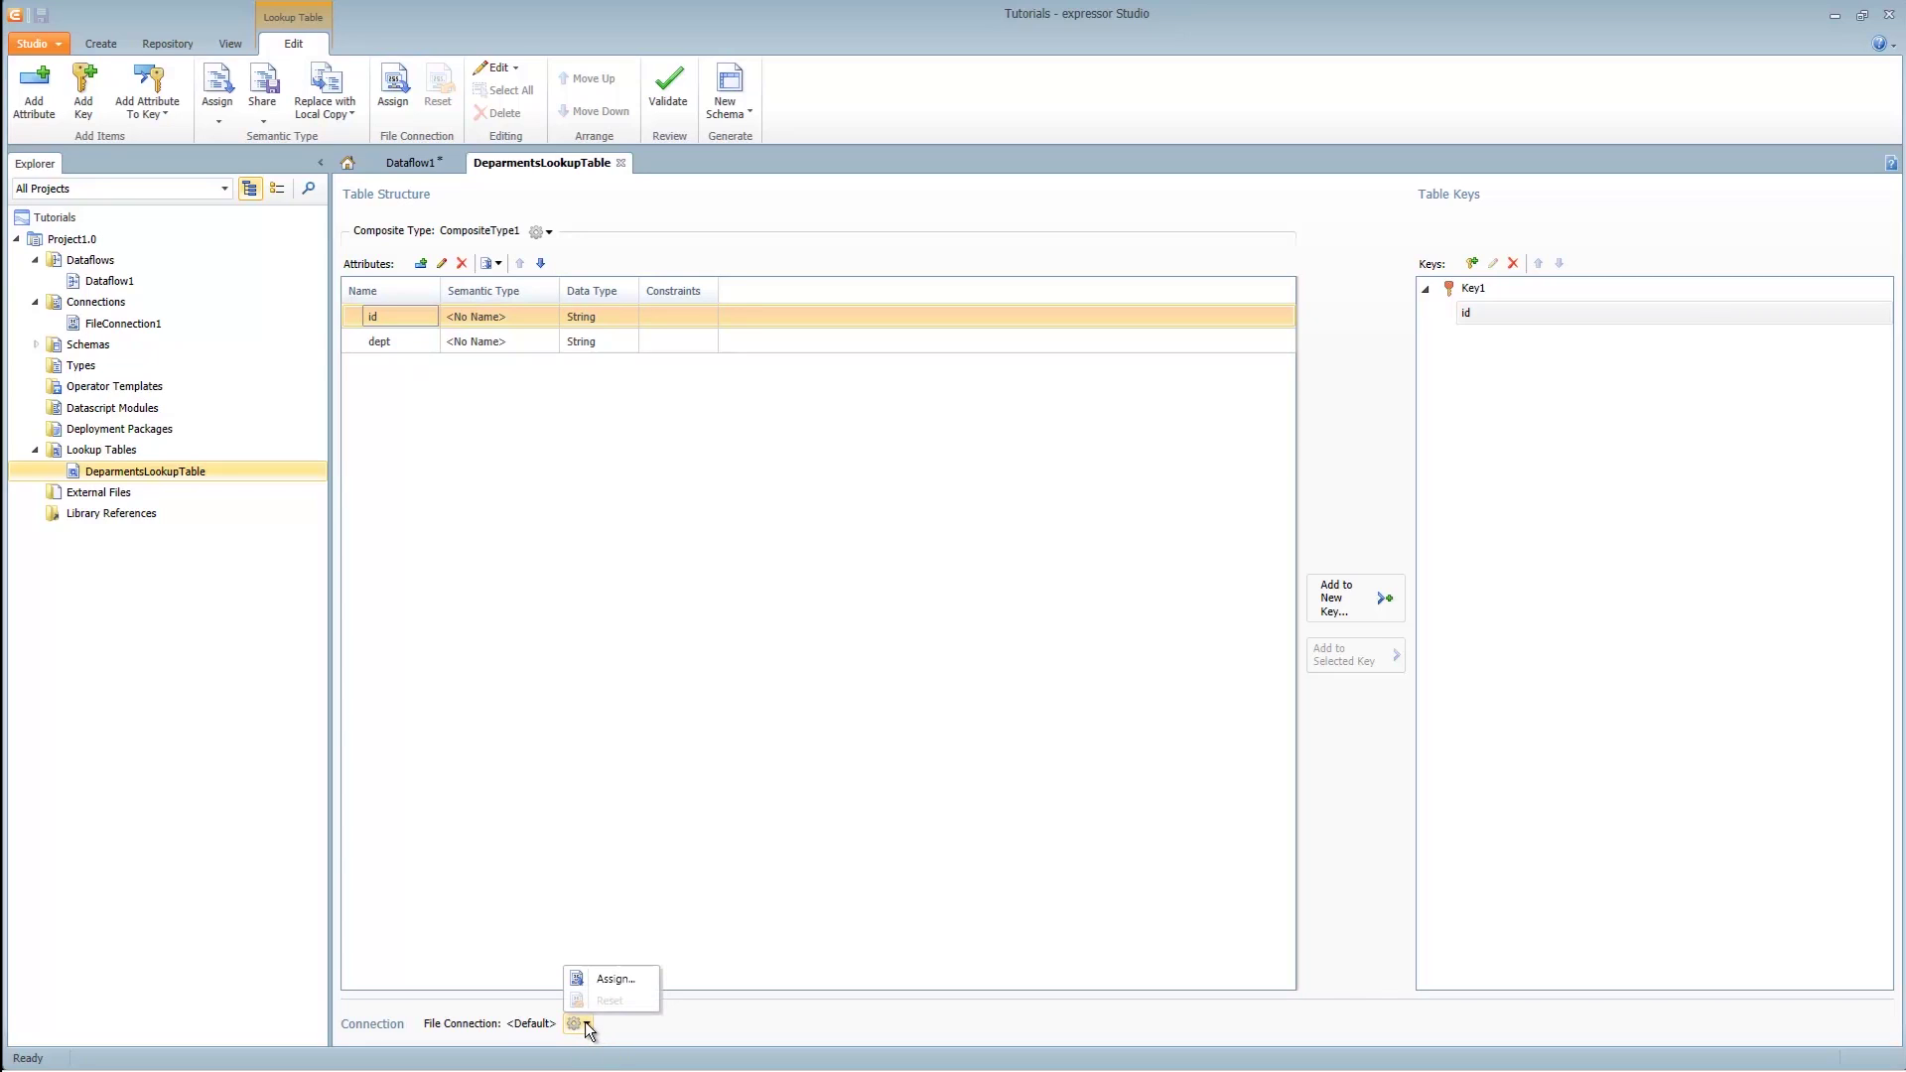
{"action": "left_click", "coordinate": [614, 981]}
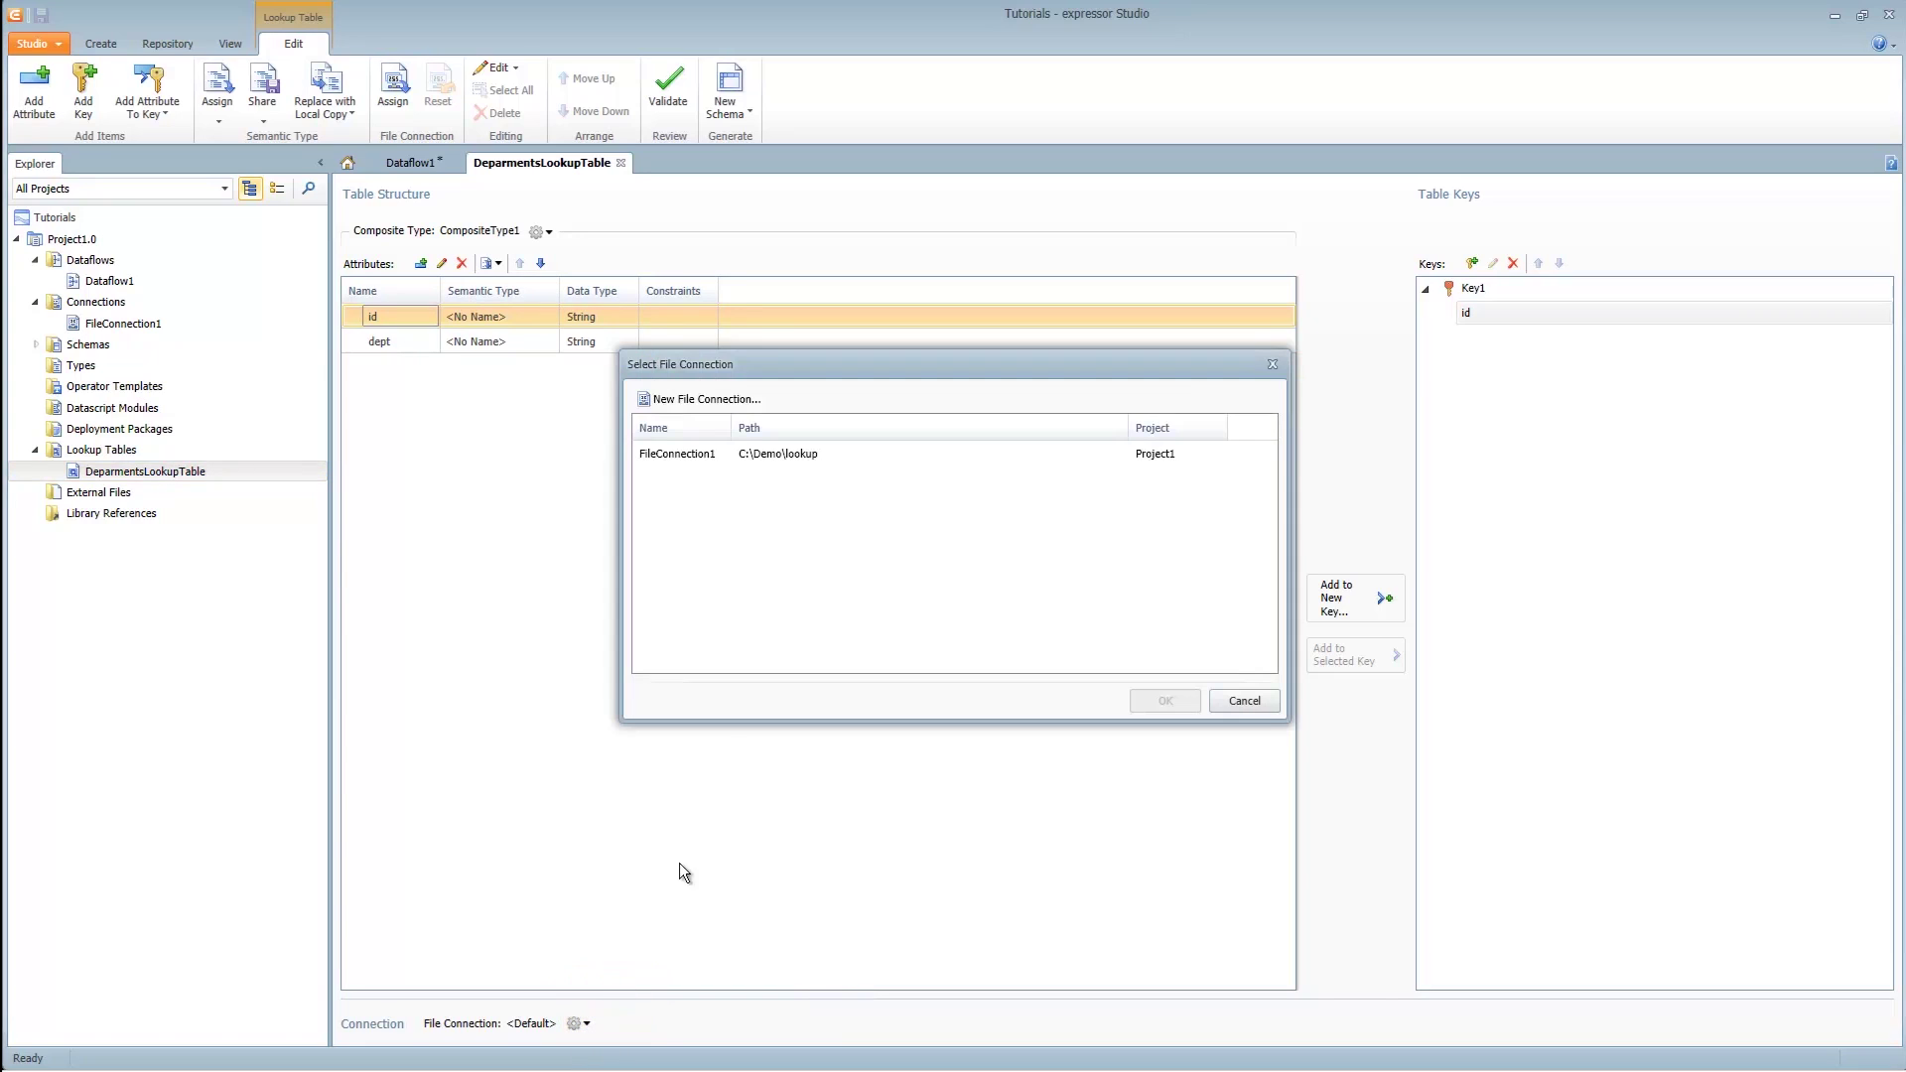
{"action": "left_click", "coordinate": [692, 458]}
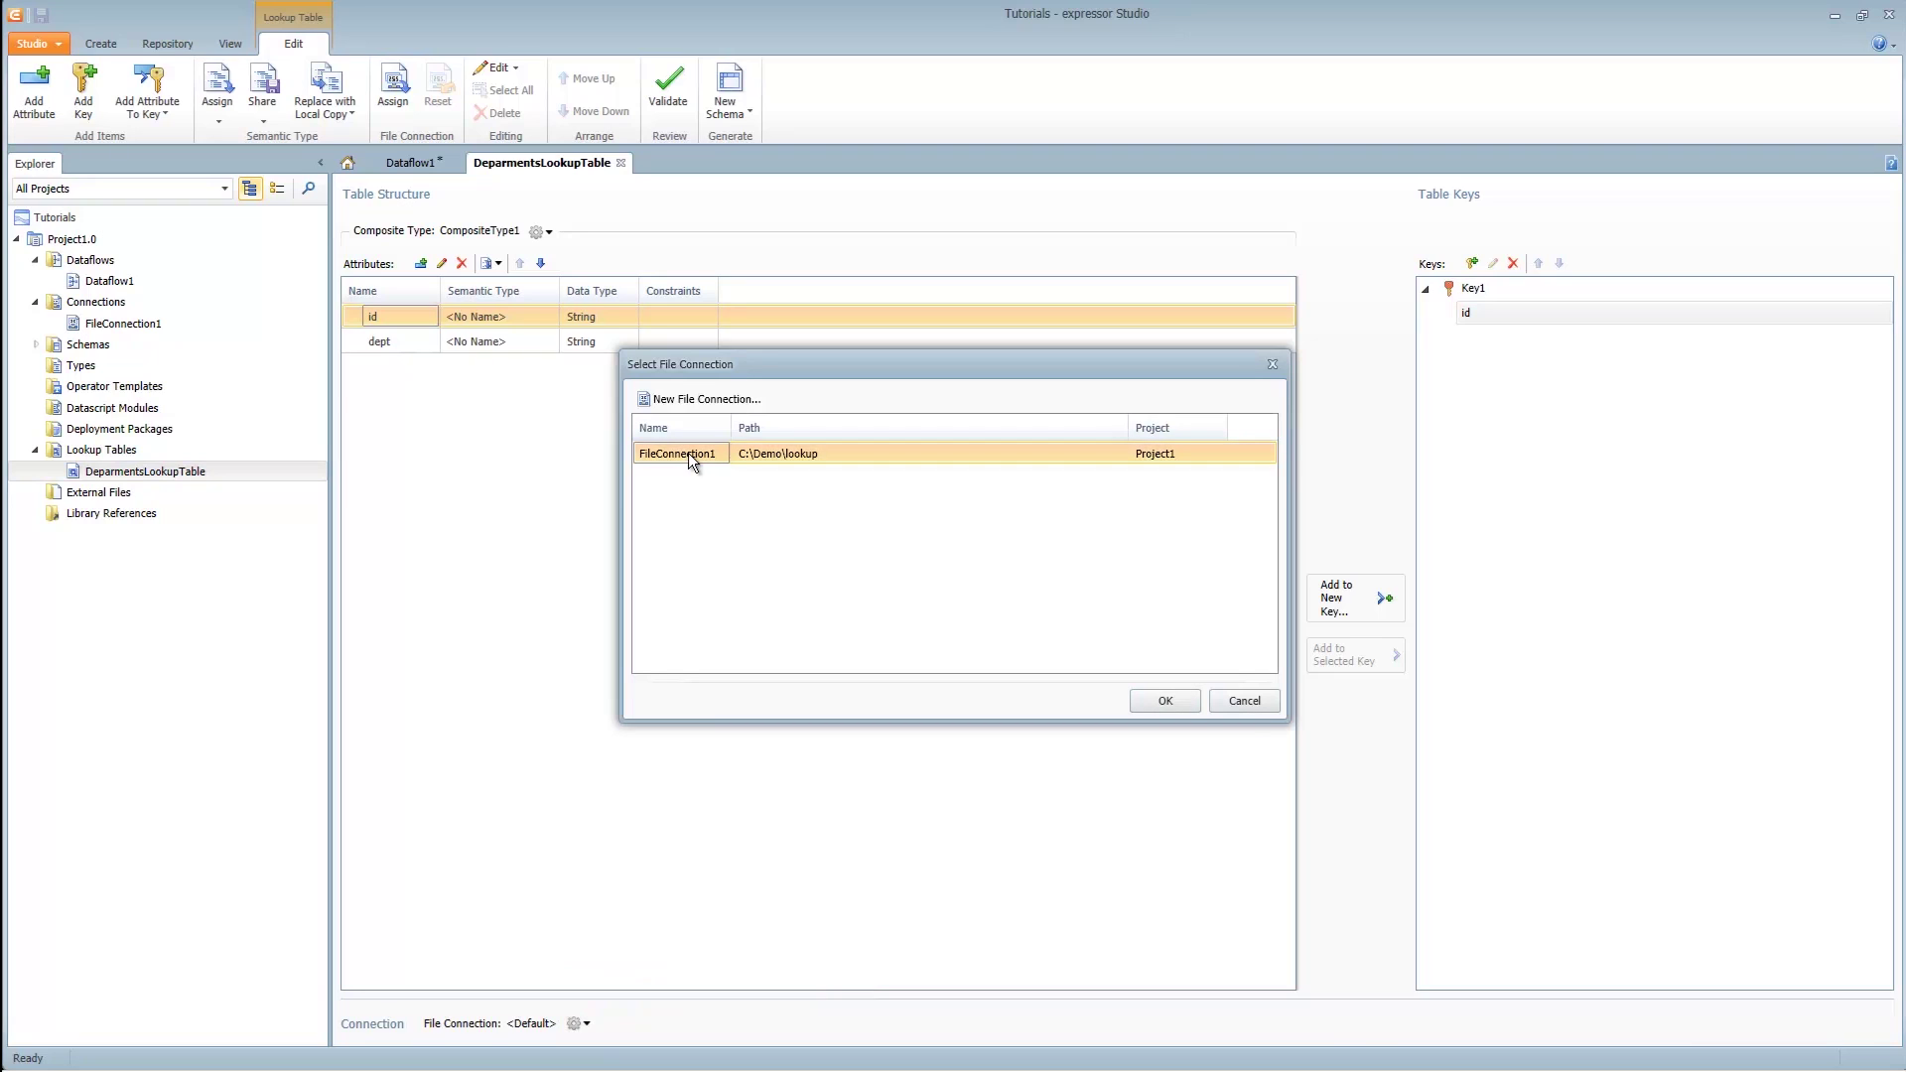
{"action": "left_click", "coordinate": [1165, 702]}
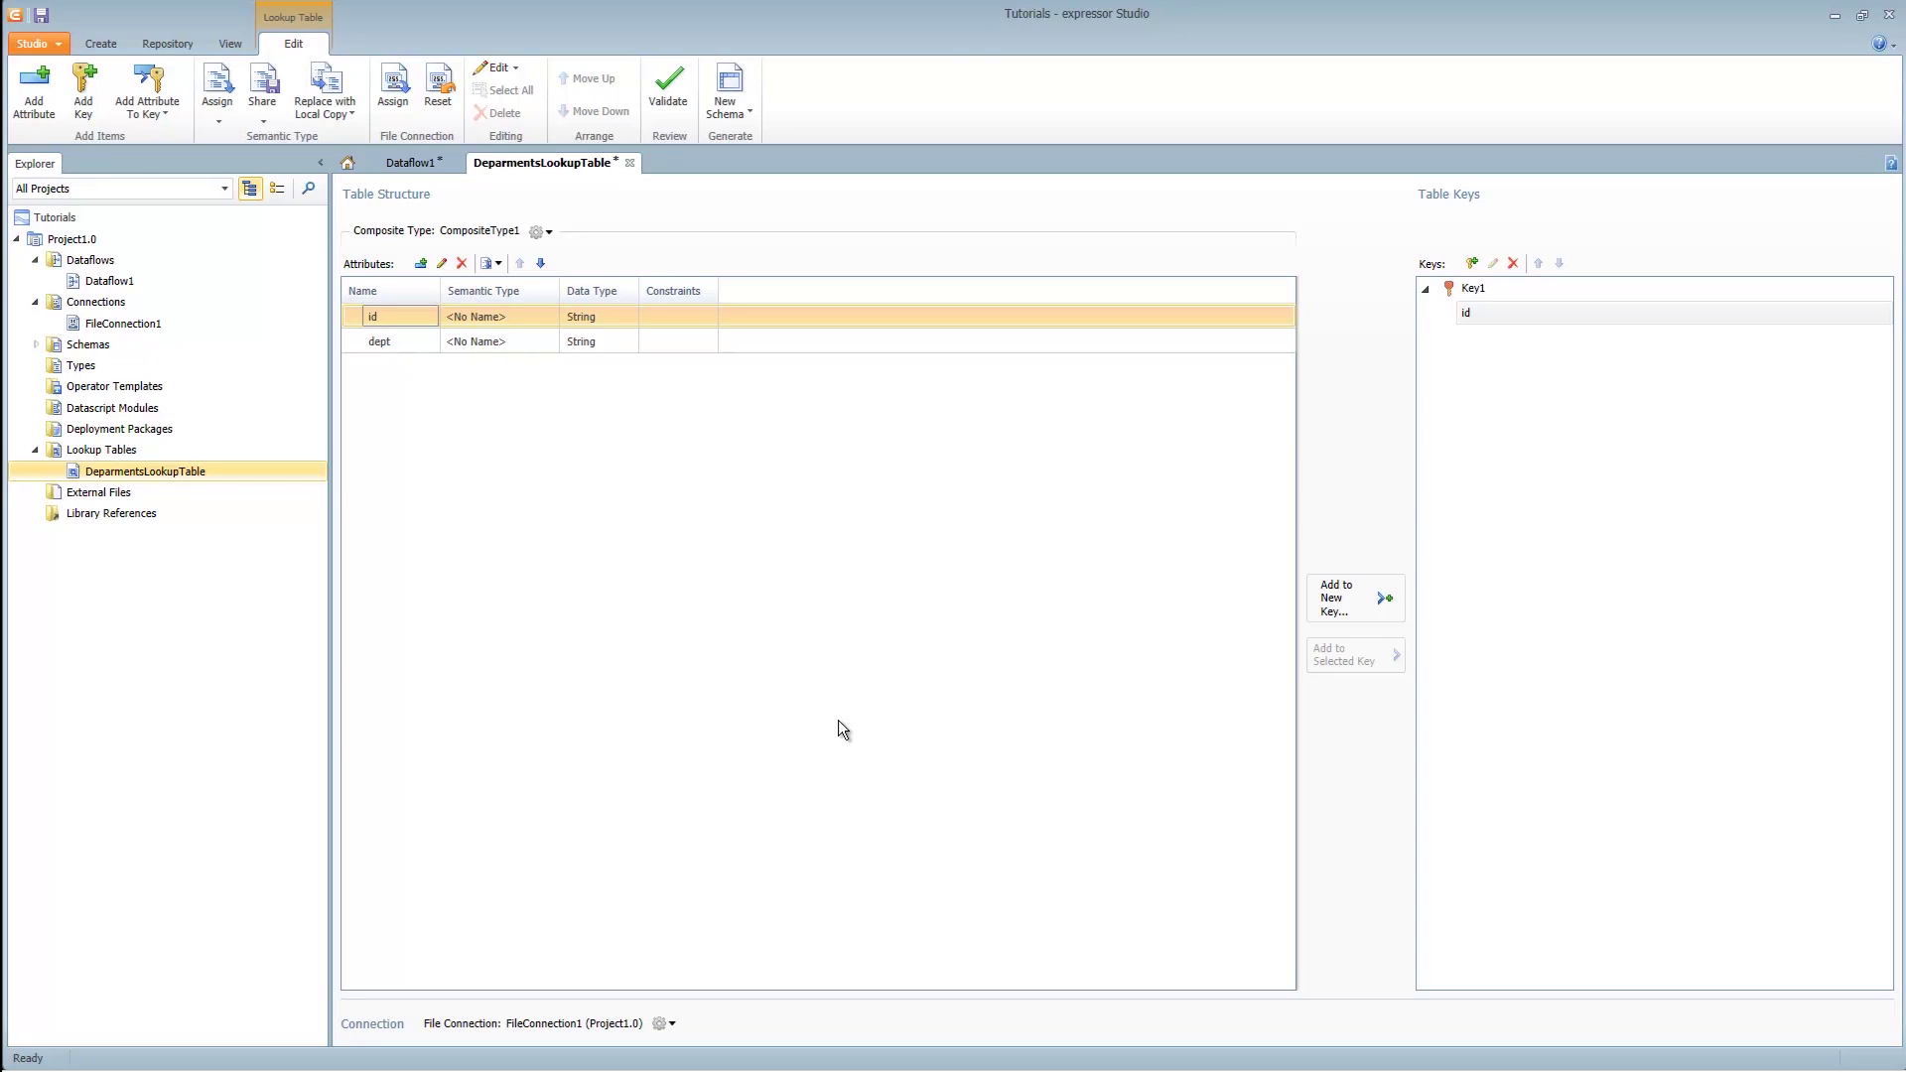
{"action": "left_click", "coordinate": [41, 15]}
{"action": "left_click", "coordinate": [411, 163]}
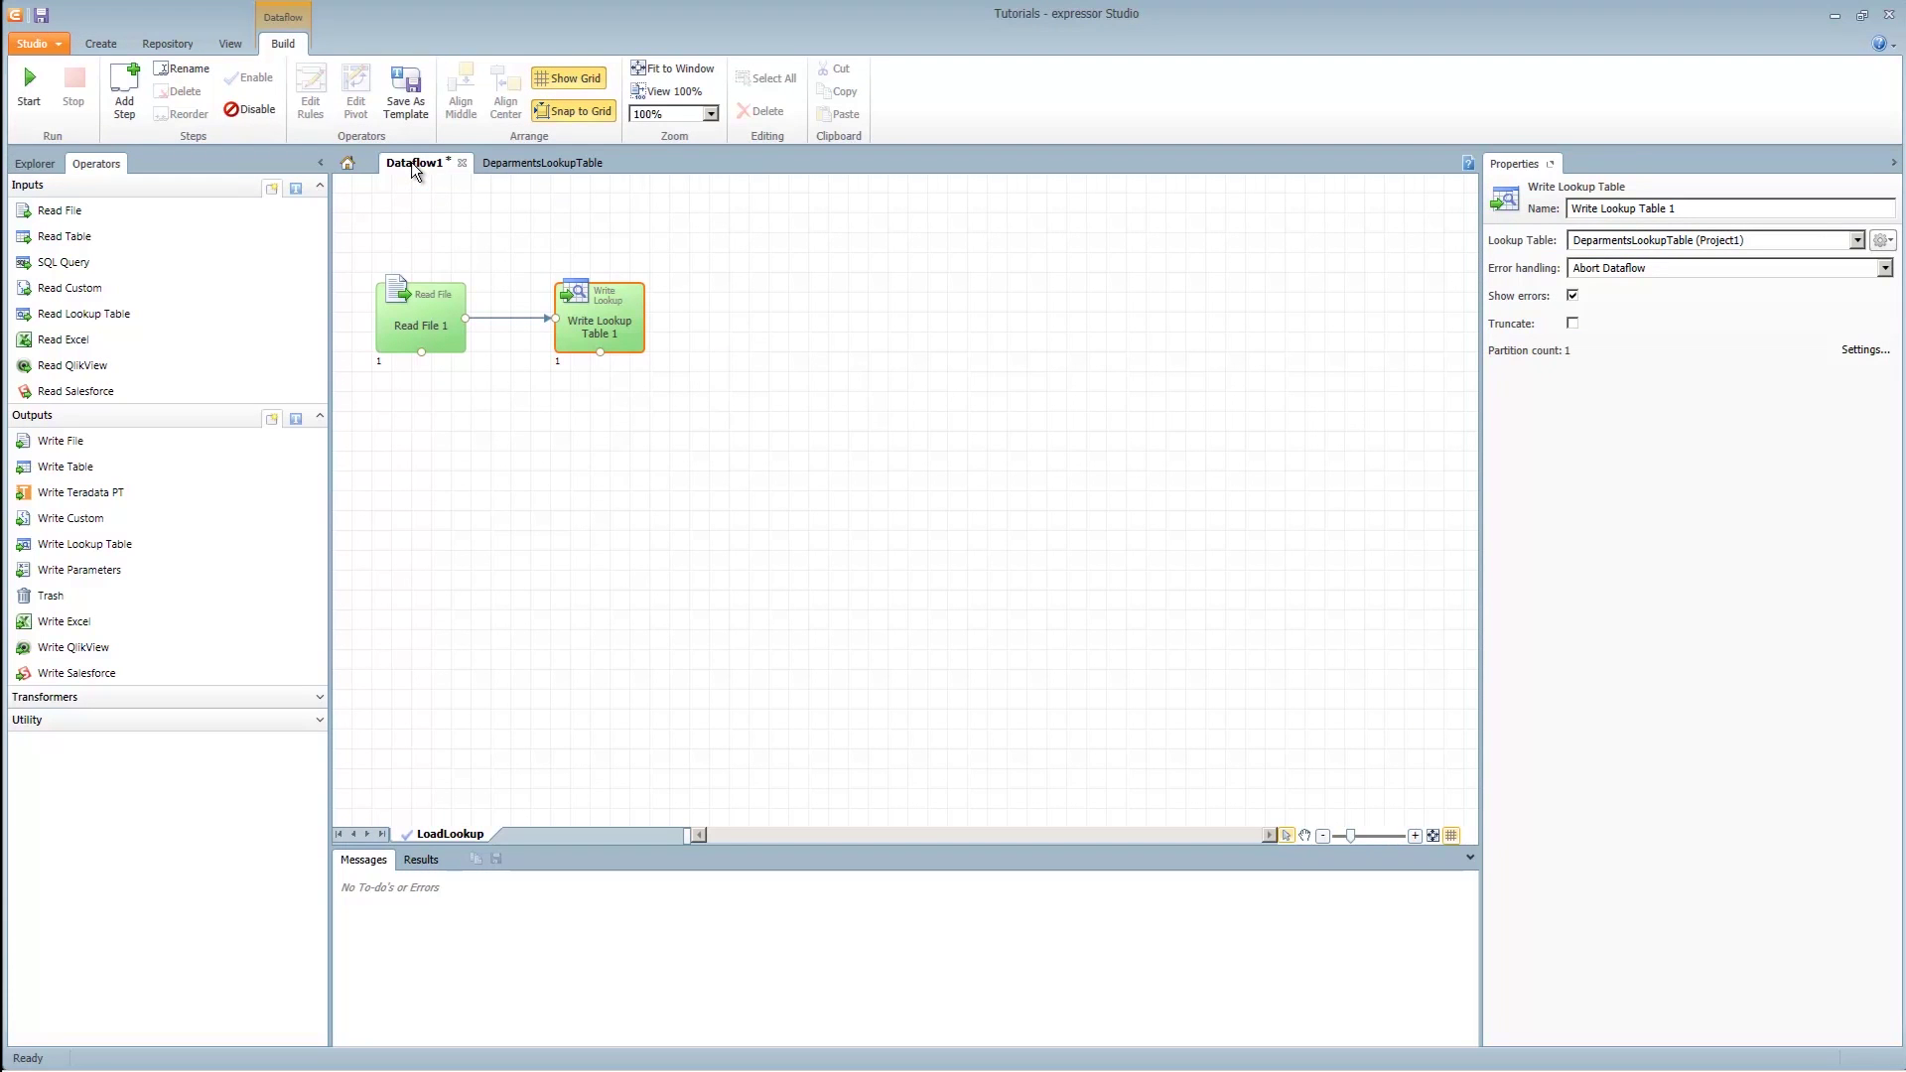
- Run the LoadLookup step, check 4 records accepted in Results, and add a new step
{"action": "left_click", "coordinate": [29, 87]}
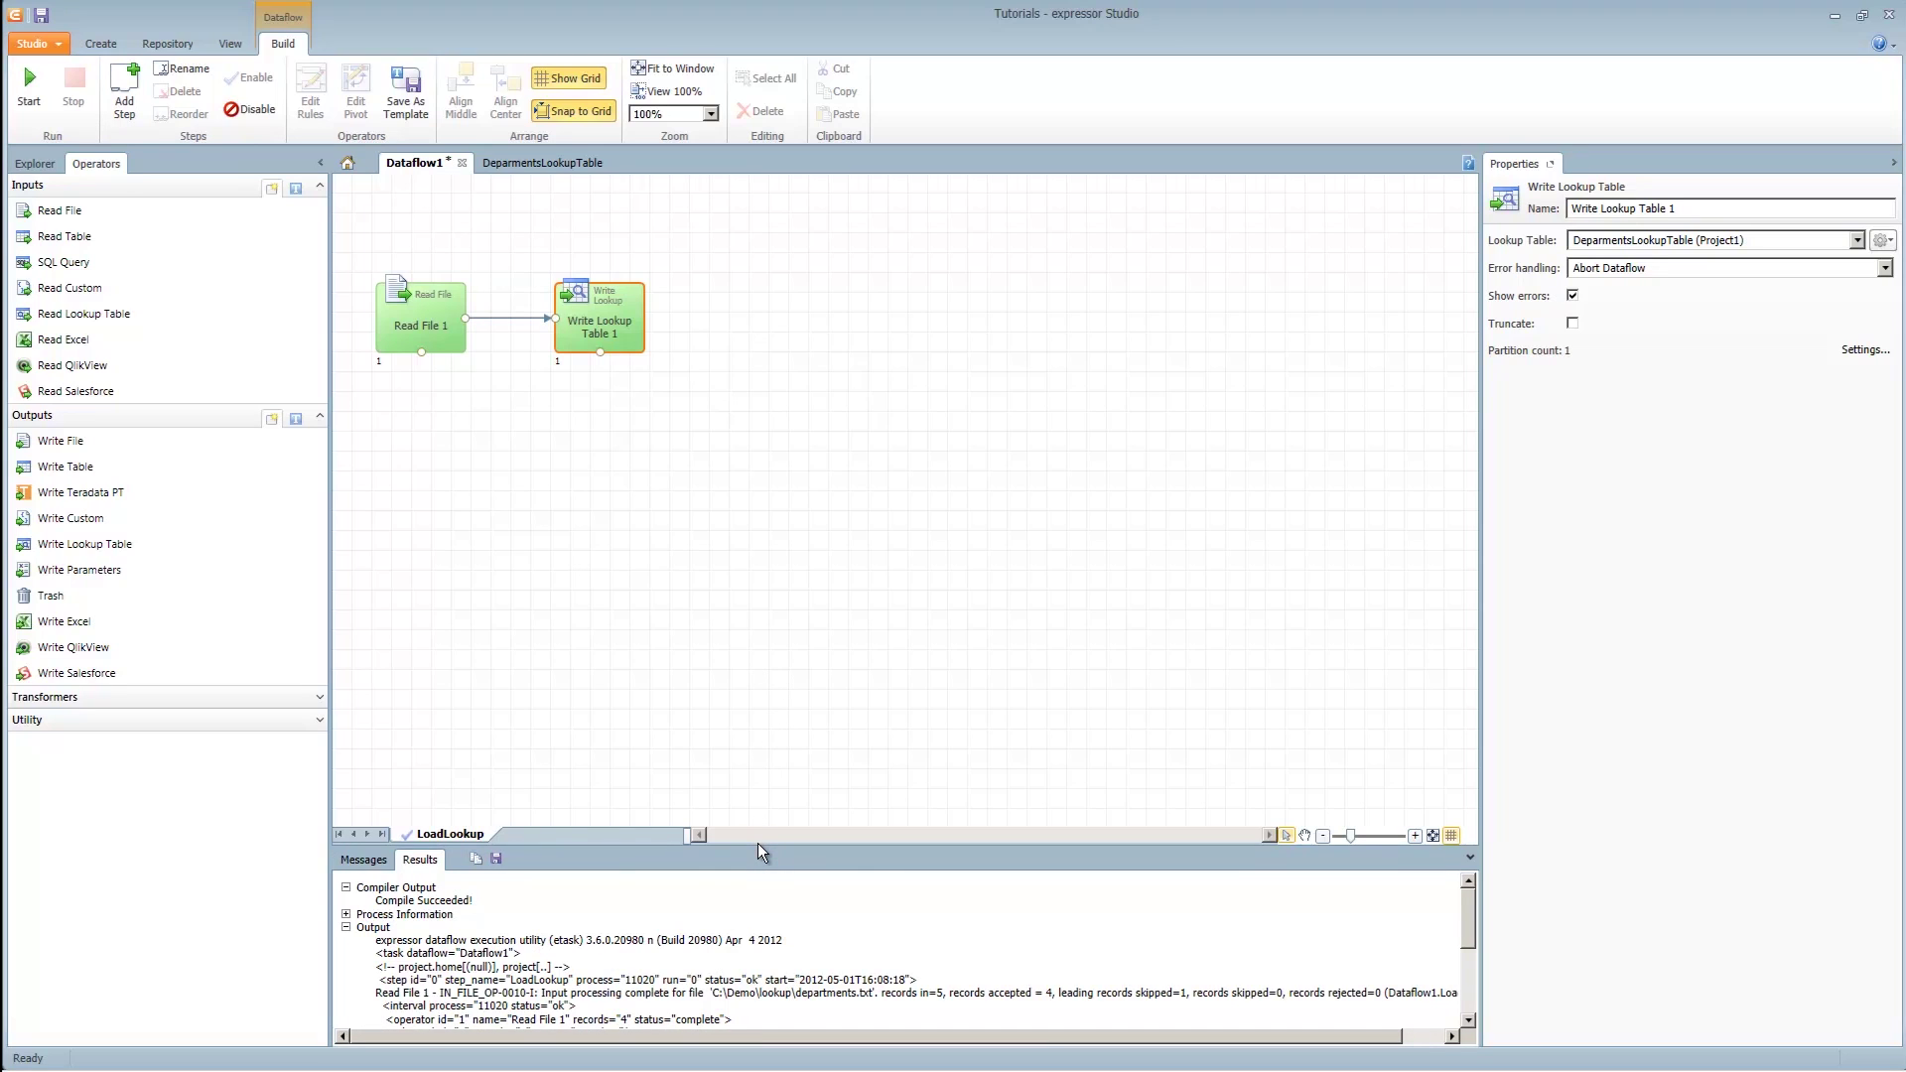
{"action": "left_click_drag", "start_coordinate": [758, 845], "coordinate": [758, 577]}
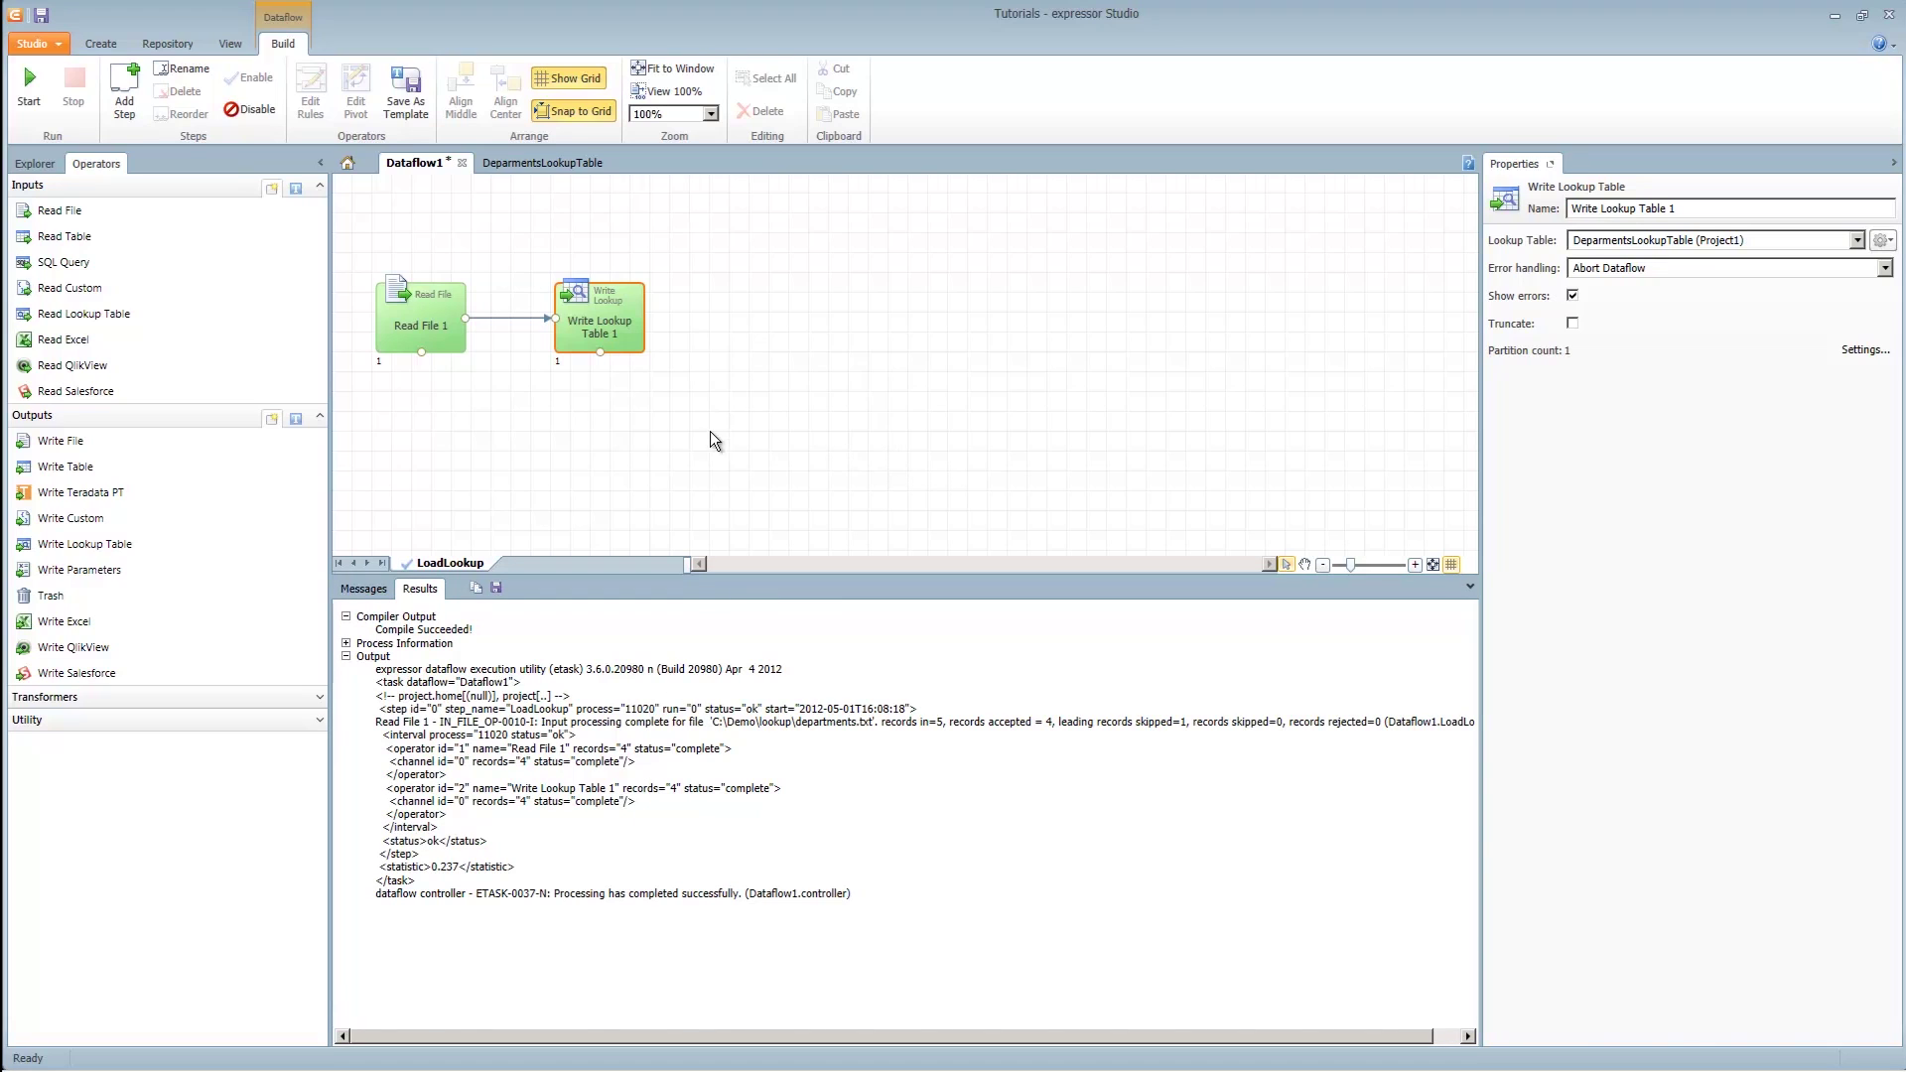
{"action": "left_click", "coordinate": [122, 99]}
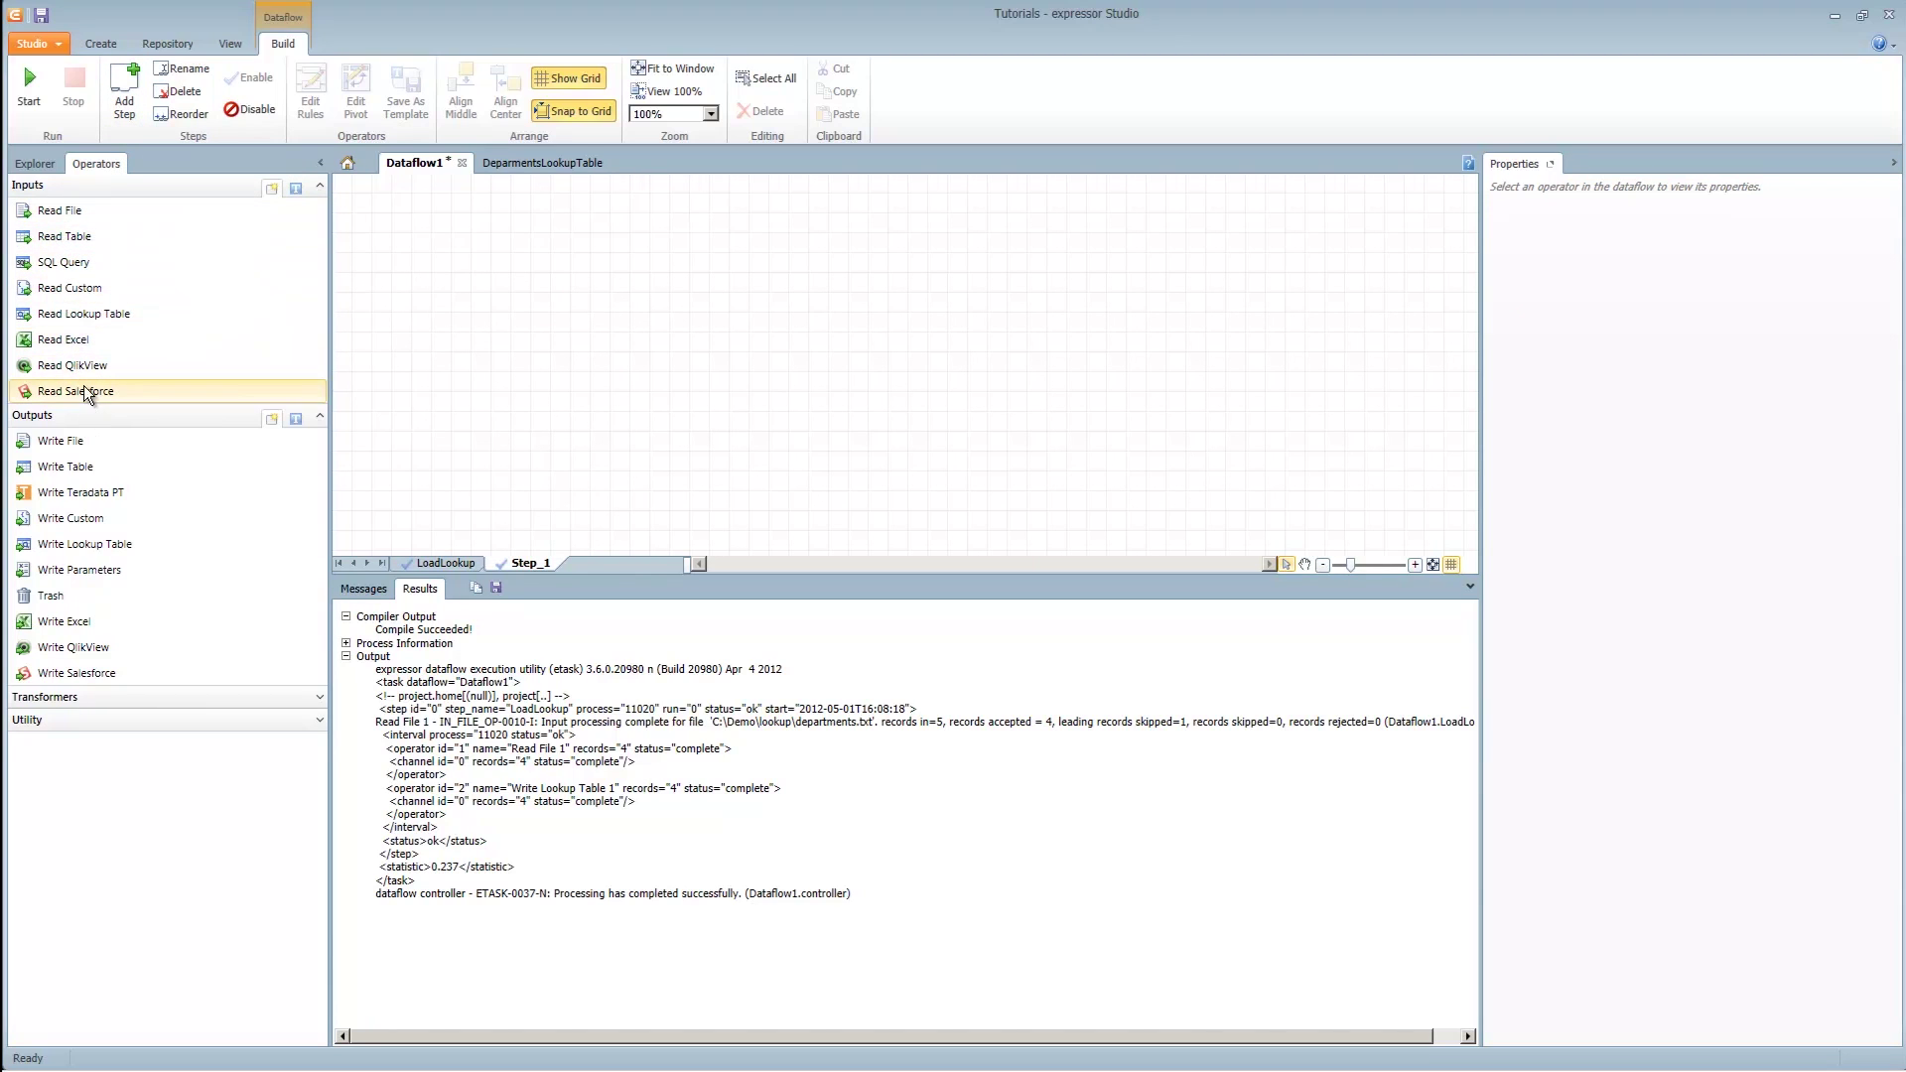
- Add a Read Lookup Table operator reading DepartmentsLookupTable
{"action": "left_click_drag", "start_coordinate": [89, 314], "coordinate": [462, 288]}
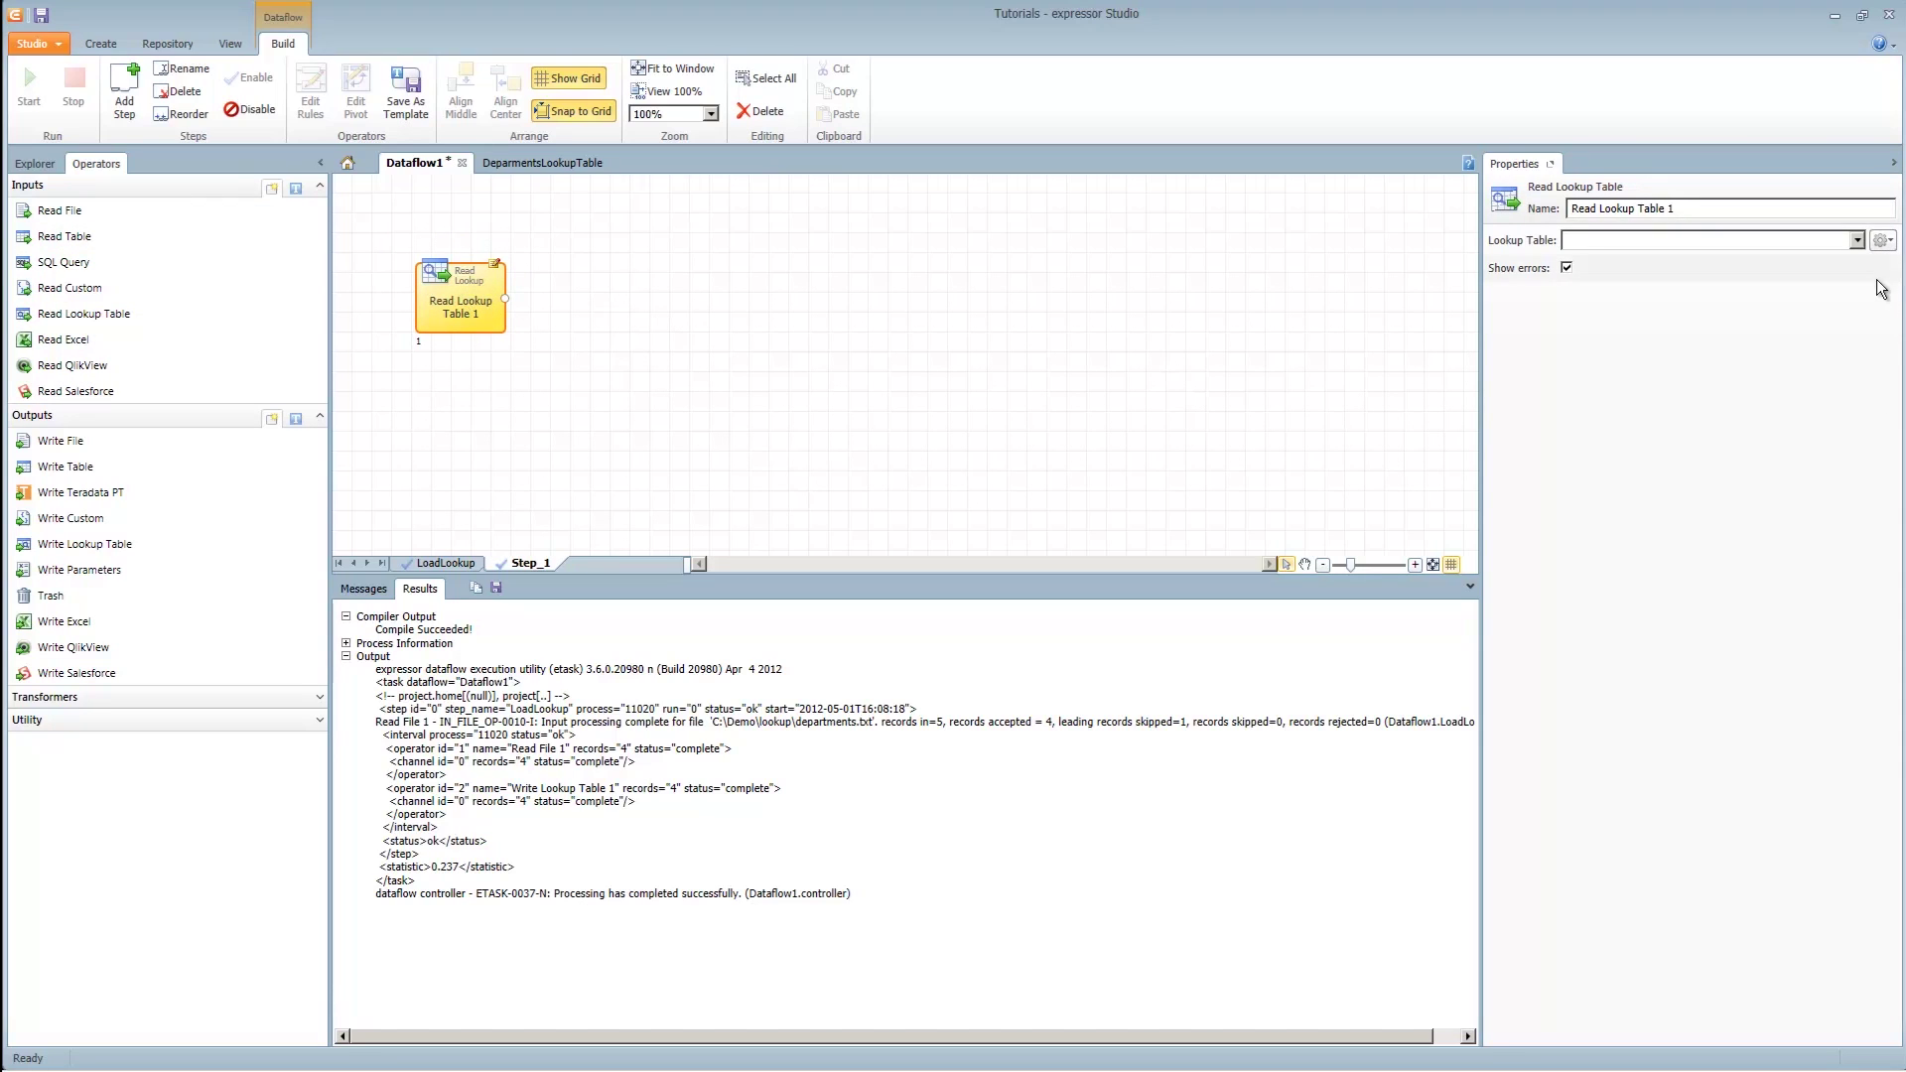
{"action": "left_click", "coordinate": [1856, 240]}
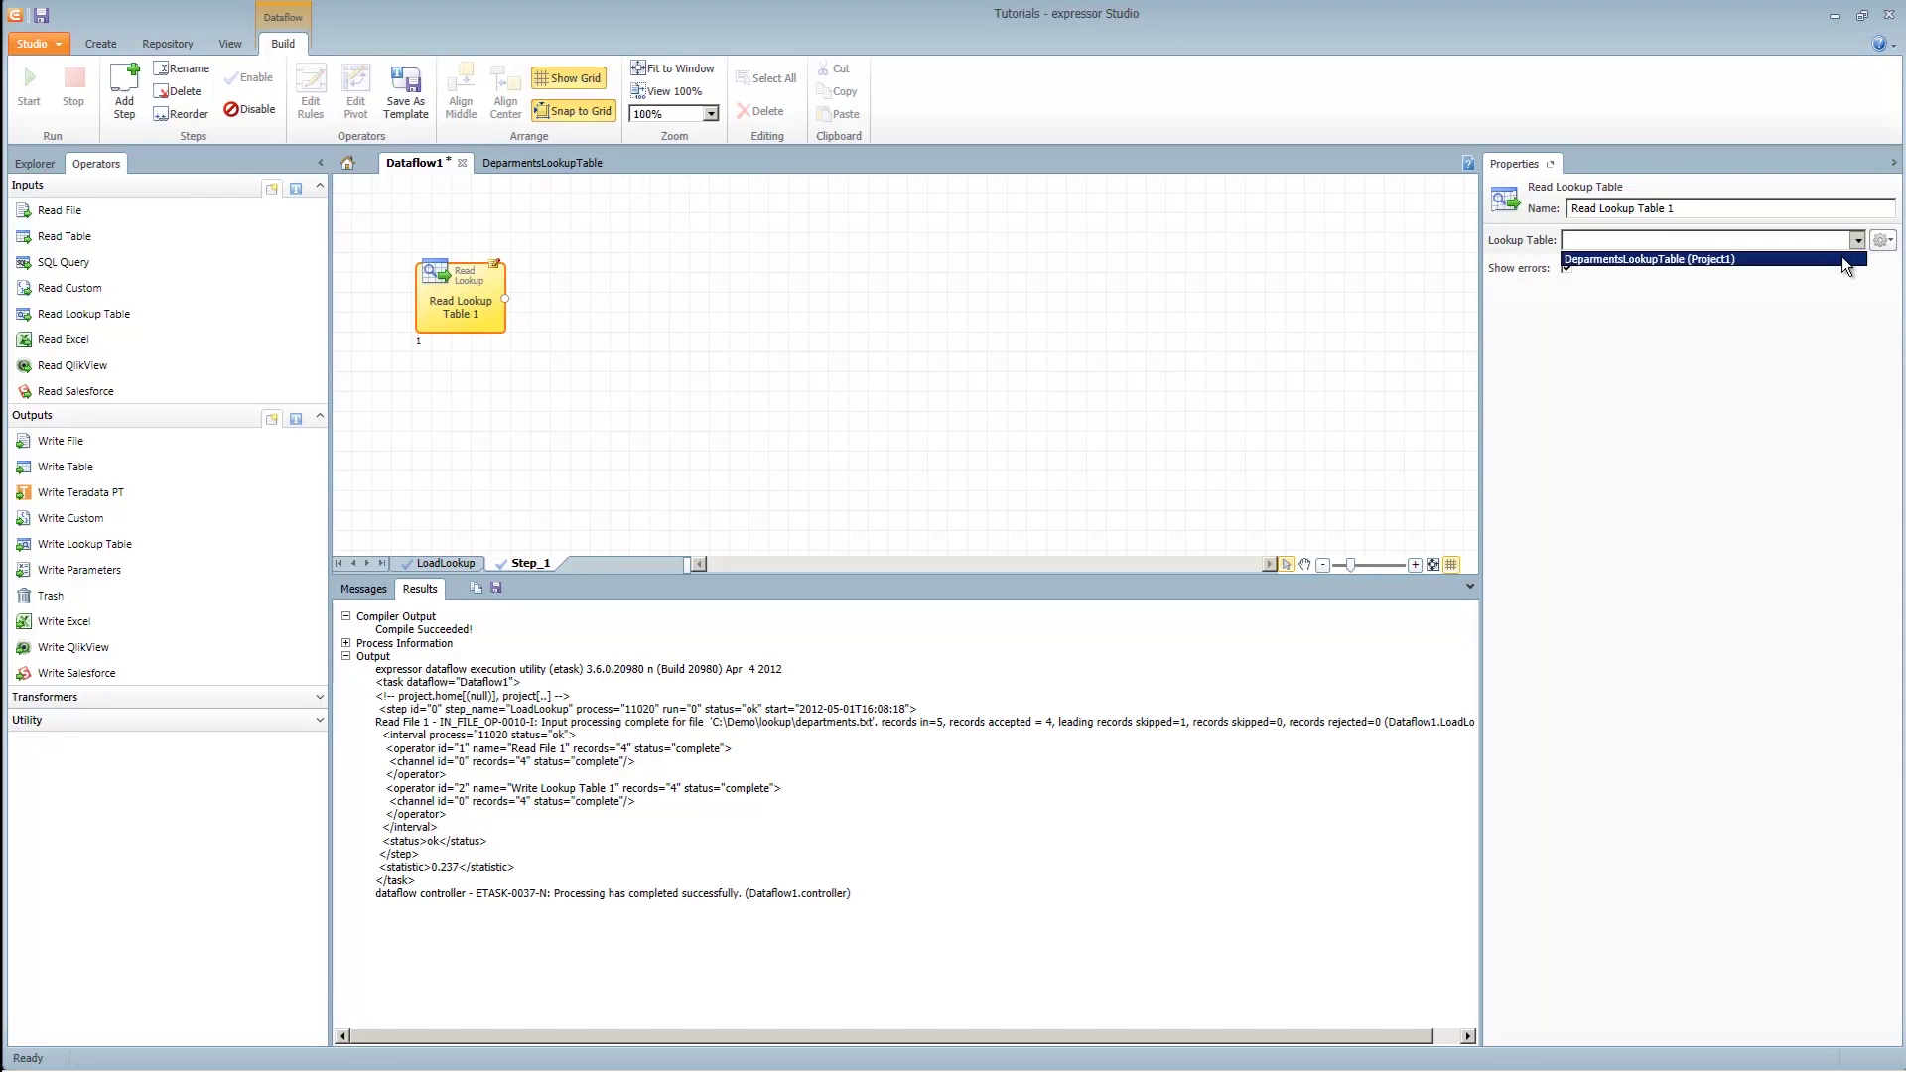
{"action": "left_click", "coordinate": [1841, 260]}
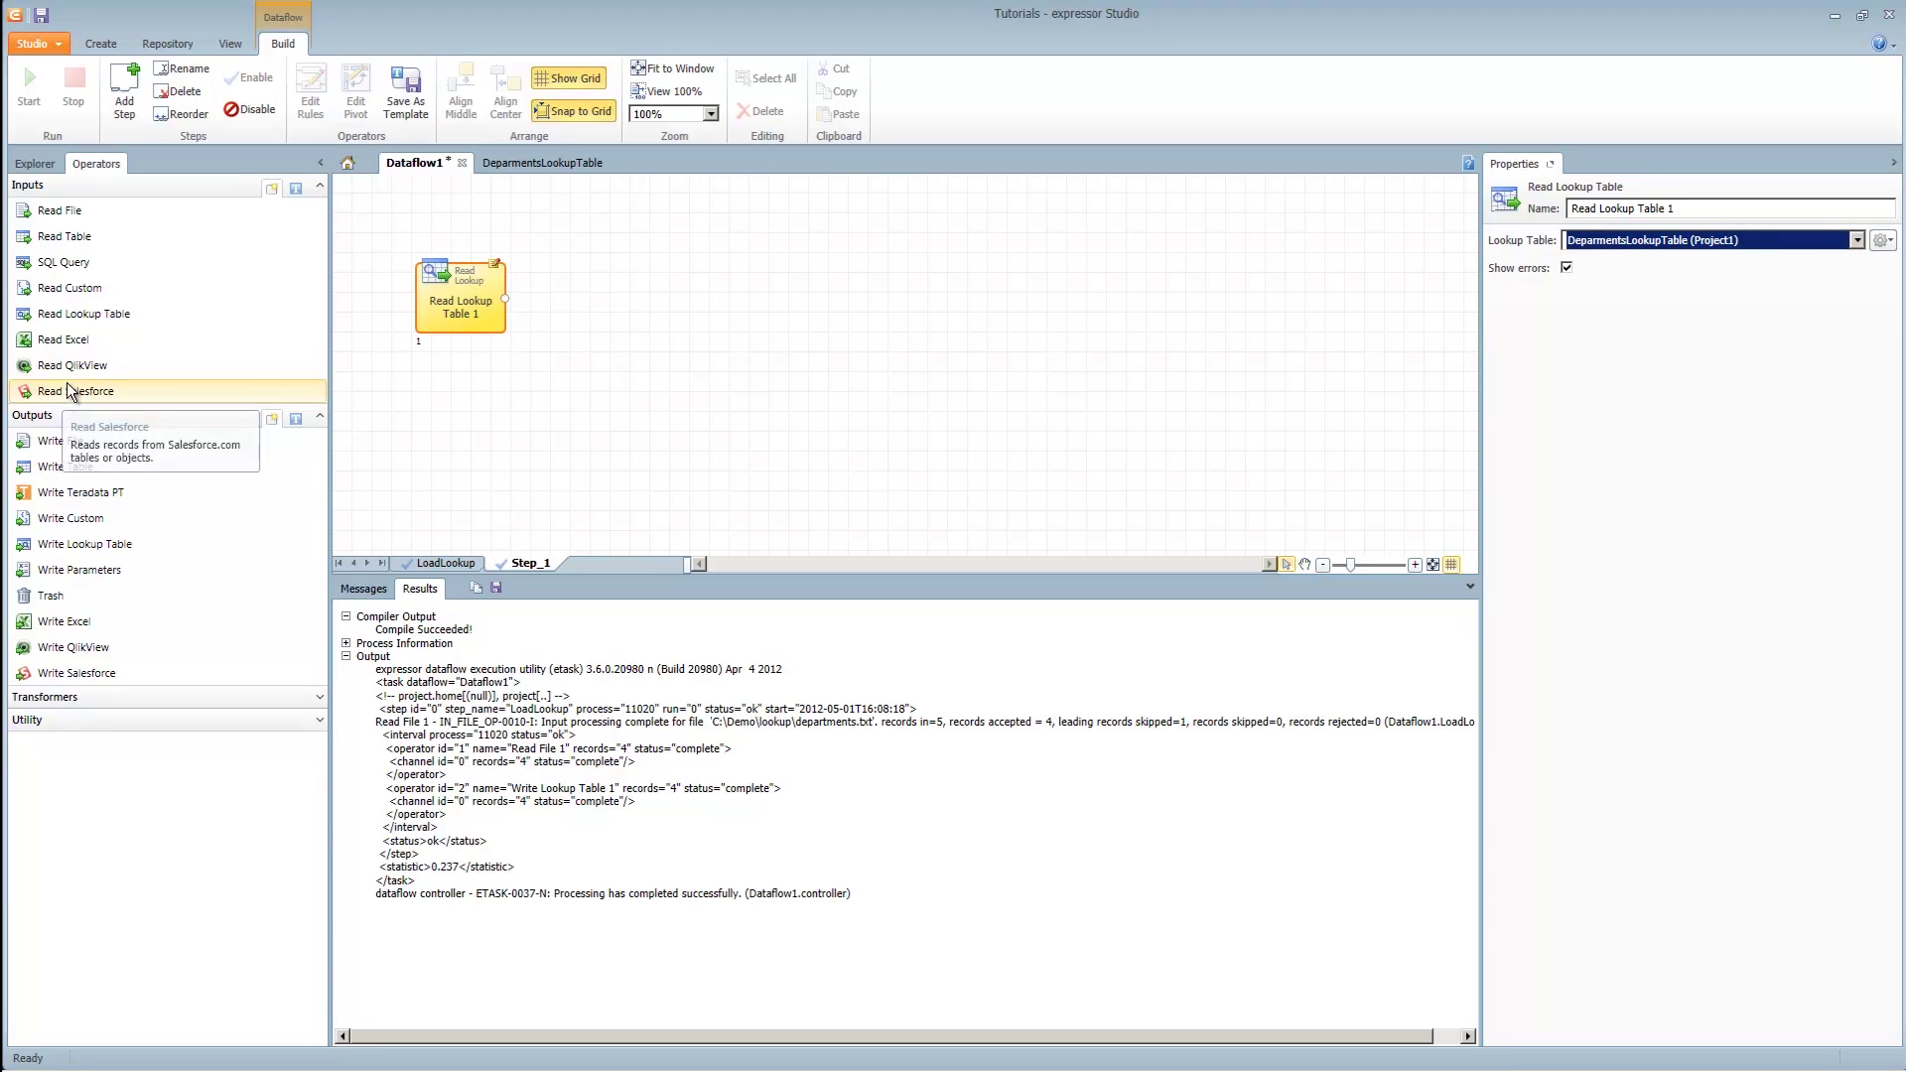
- Add Write File 1, fed by the lookup reader, writing through FileConnection1
{"action": "left_click_drag", "start_coordinate": [64, 443], "coordinate": [623, 293]}
{"action": "left_click_drag", "start_coordinate": [505, 298], "coordinate": [573, 297]}
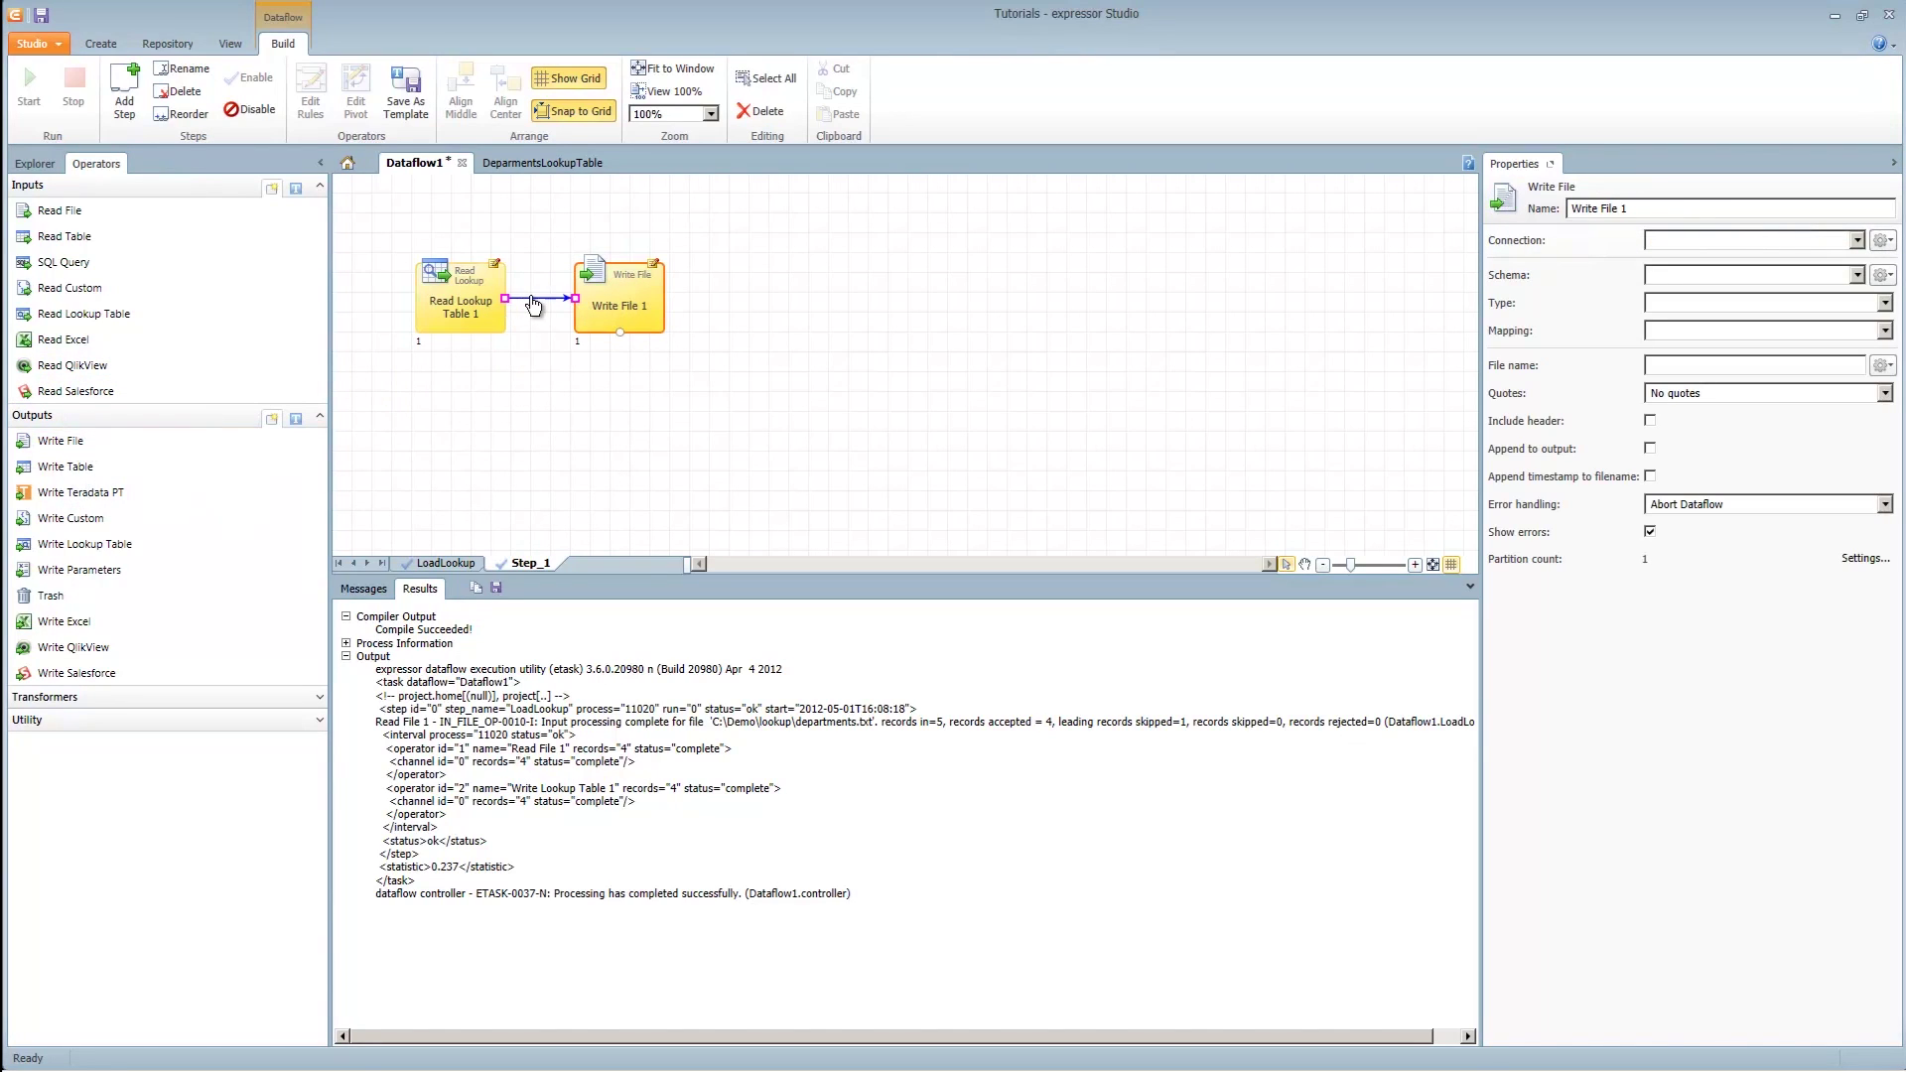
{"action": "left_click", "coordinate": [609, 312]}
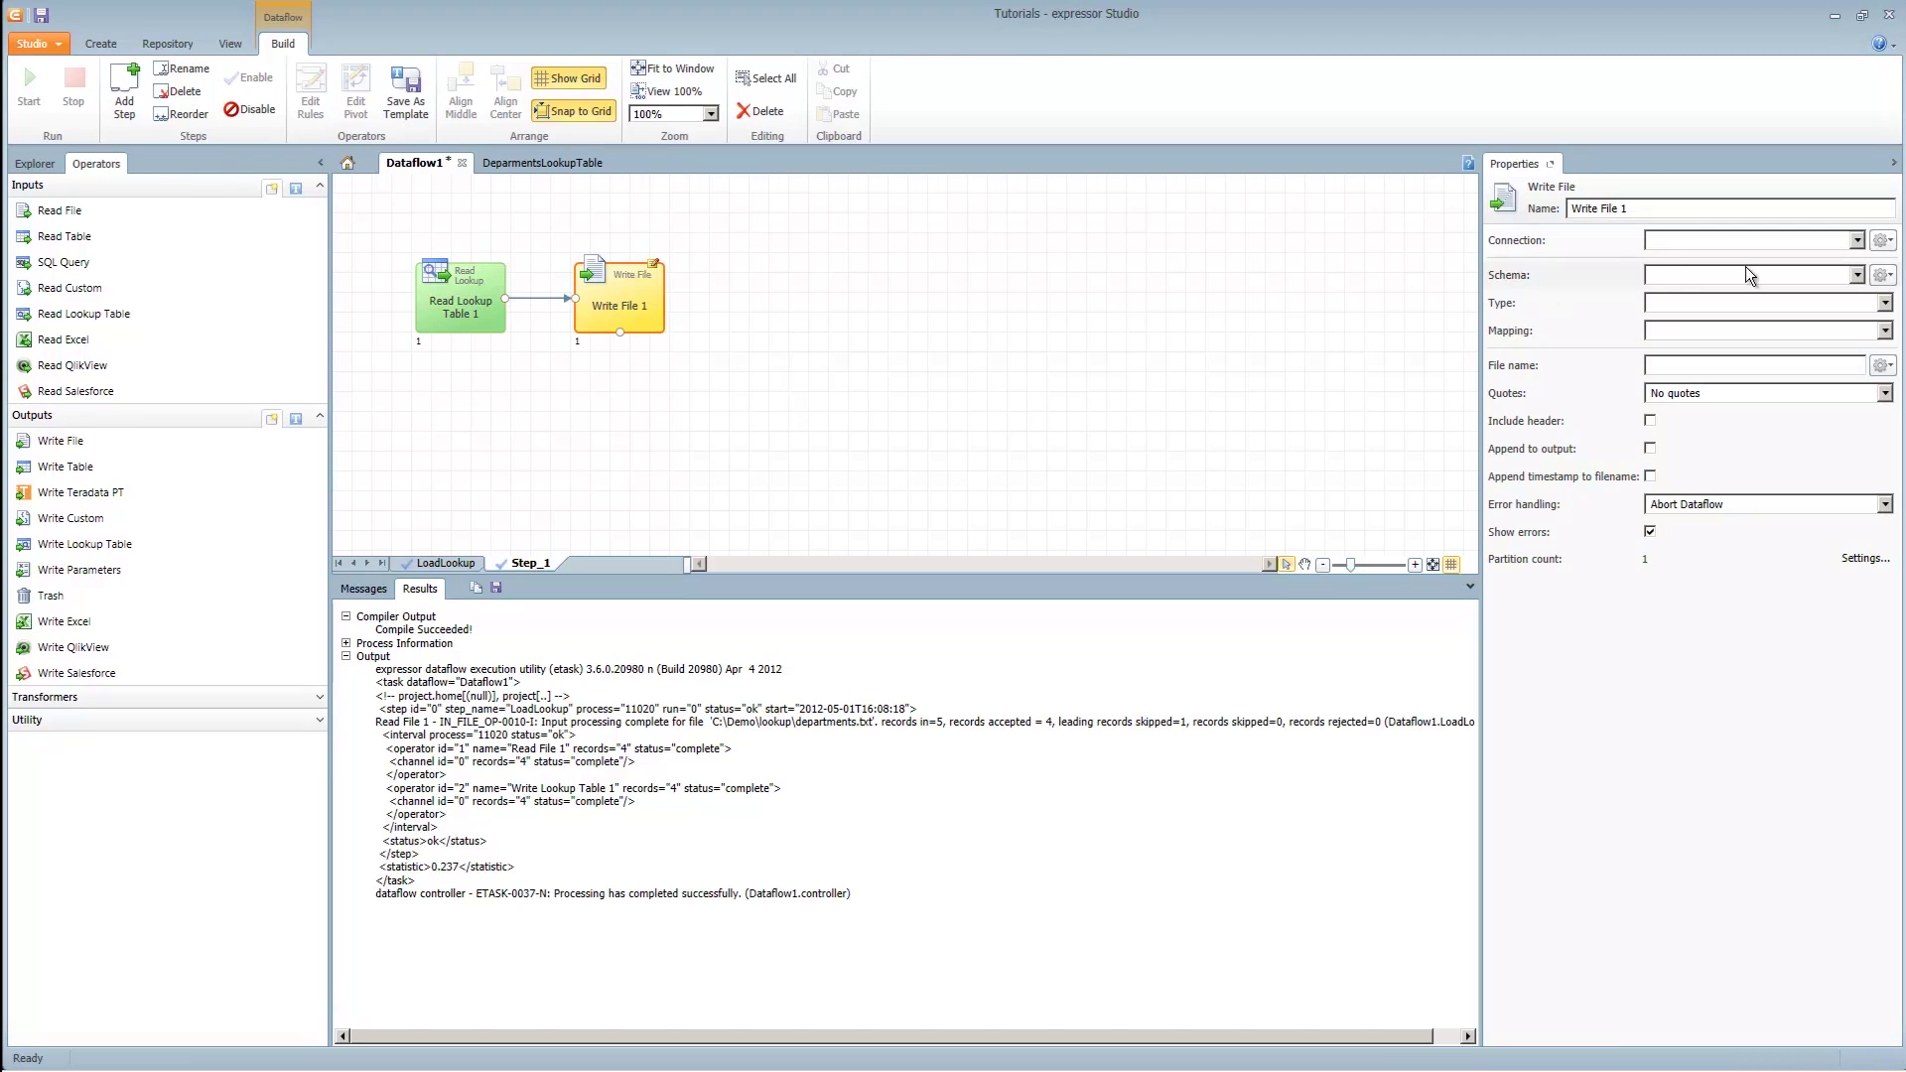
{"action": "left_click", "coordinate": [1858, 243]}
{"action": "left_click", "coordinate": [1861, 262]}
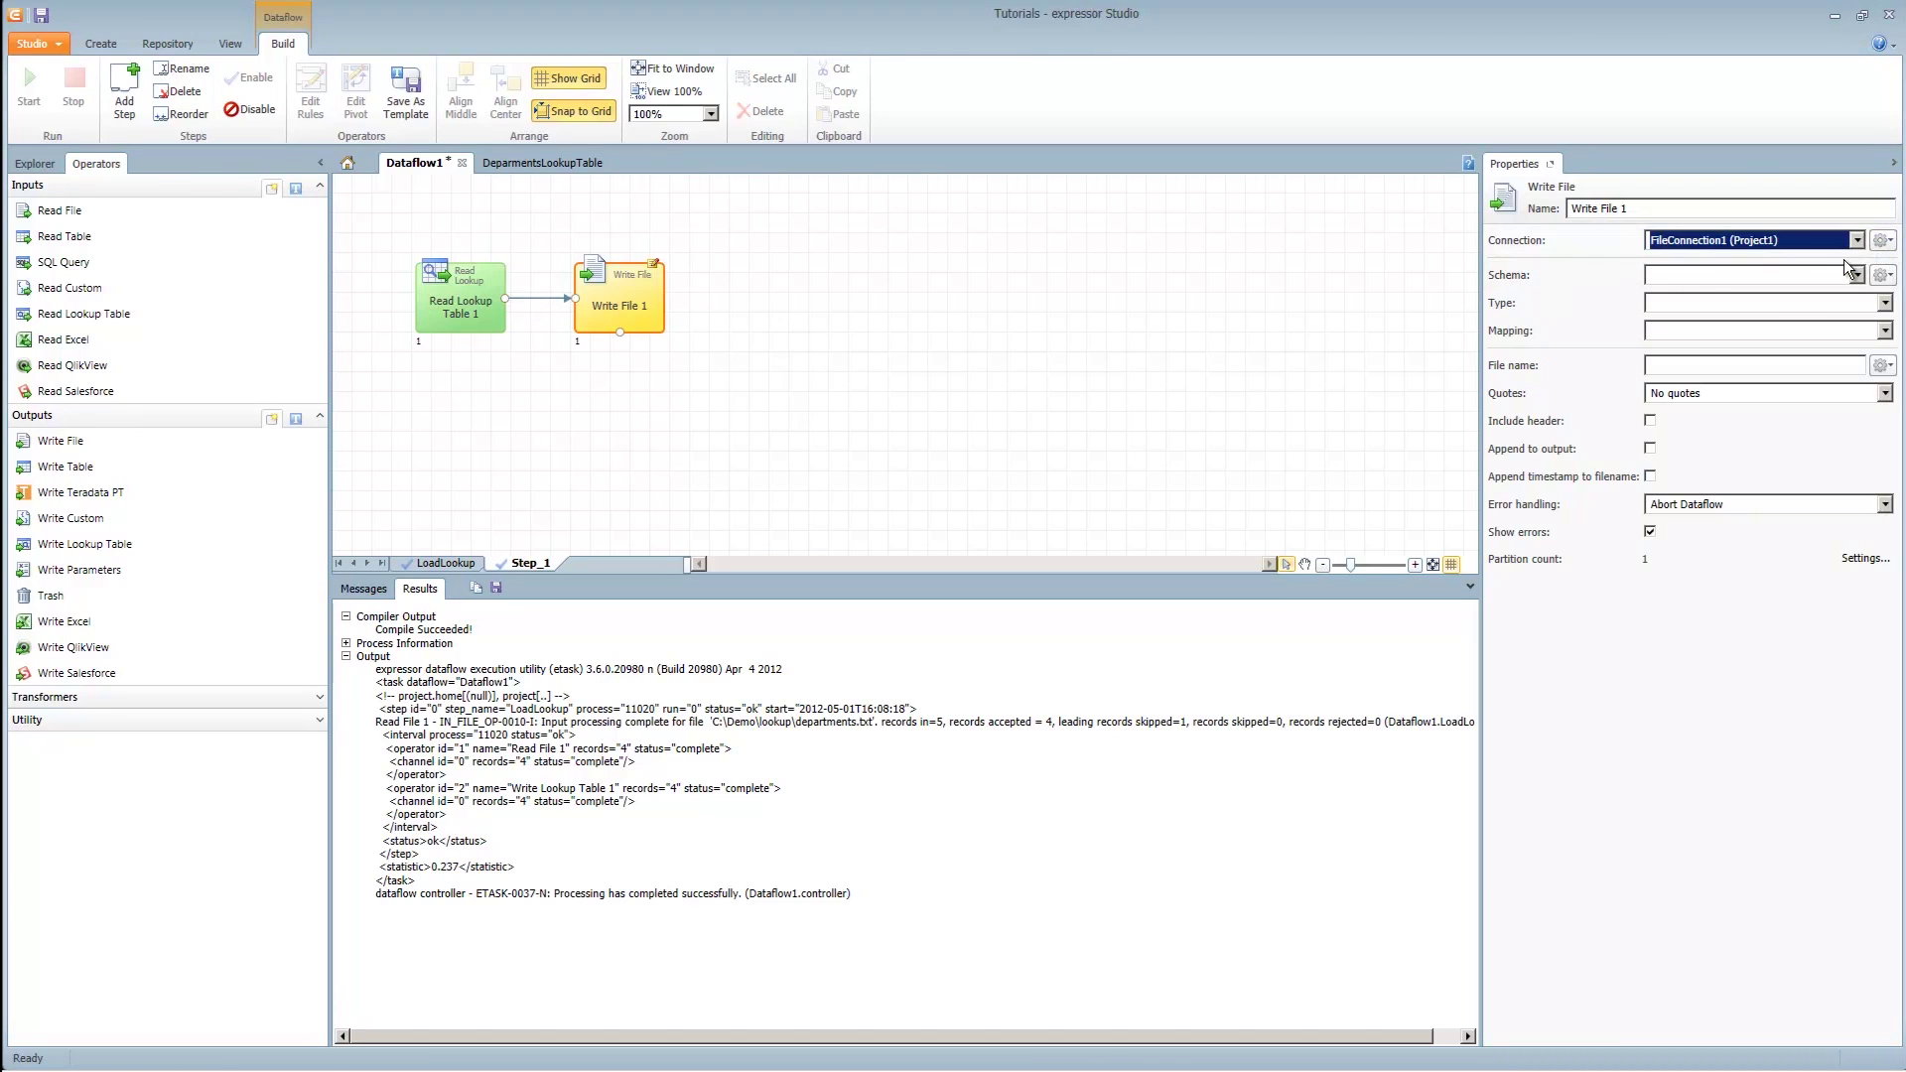
- Create a delimited schema named DepartmentDelimitedSchema from the upstream output for Write File 1
{"action": "left_click", "coordinate": [1878, 275]}
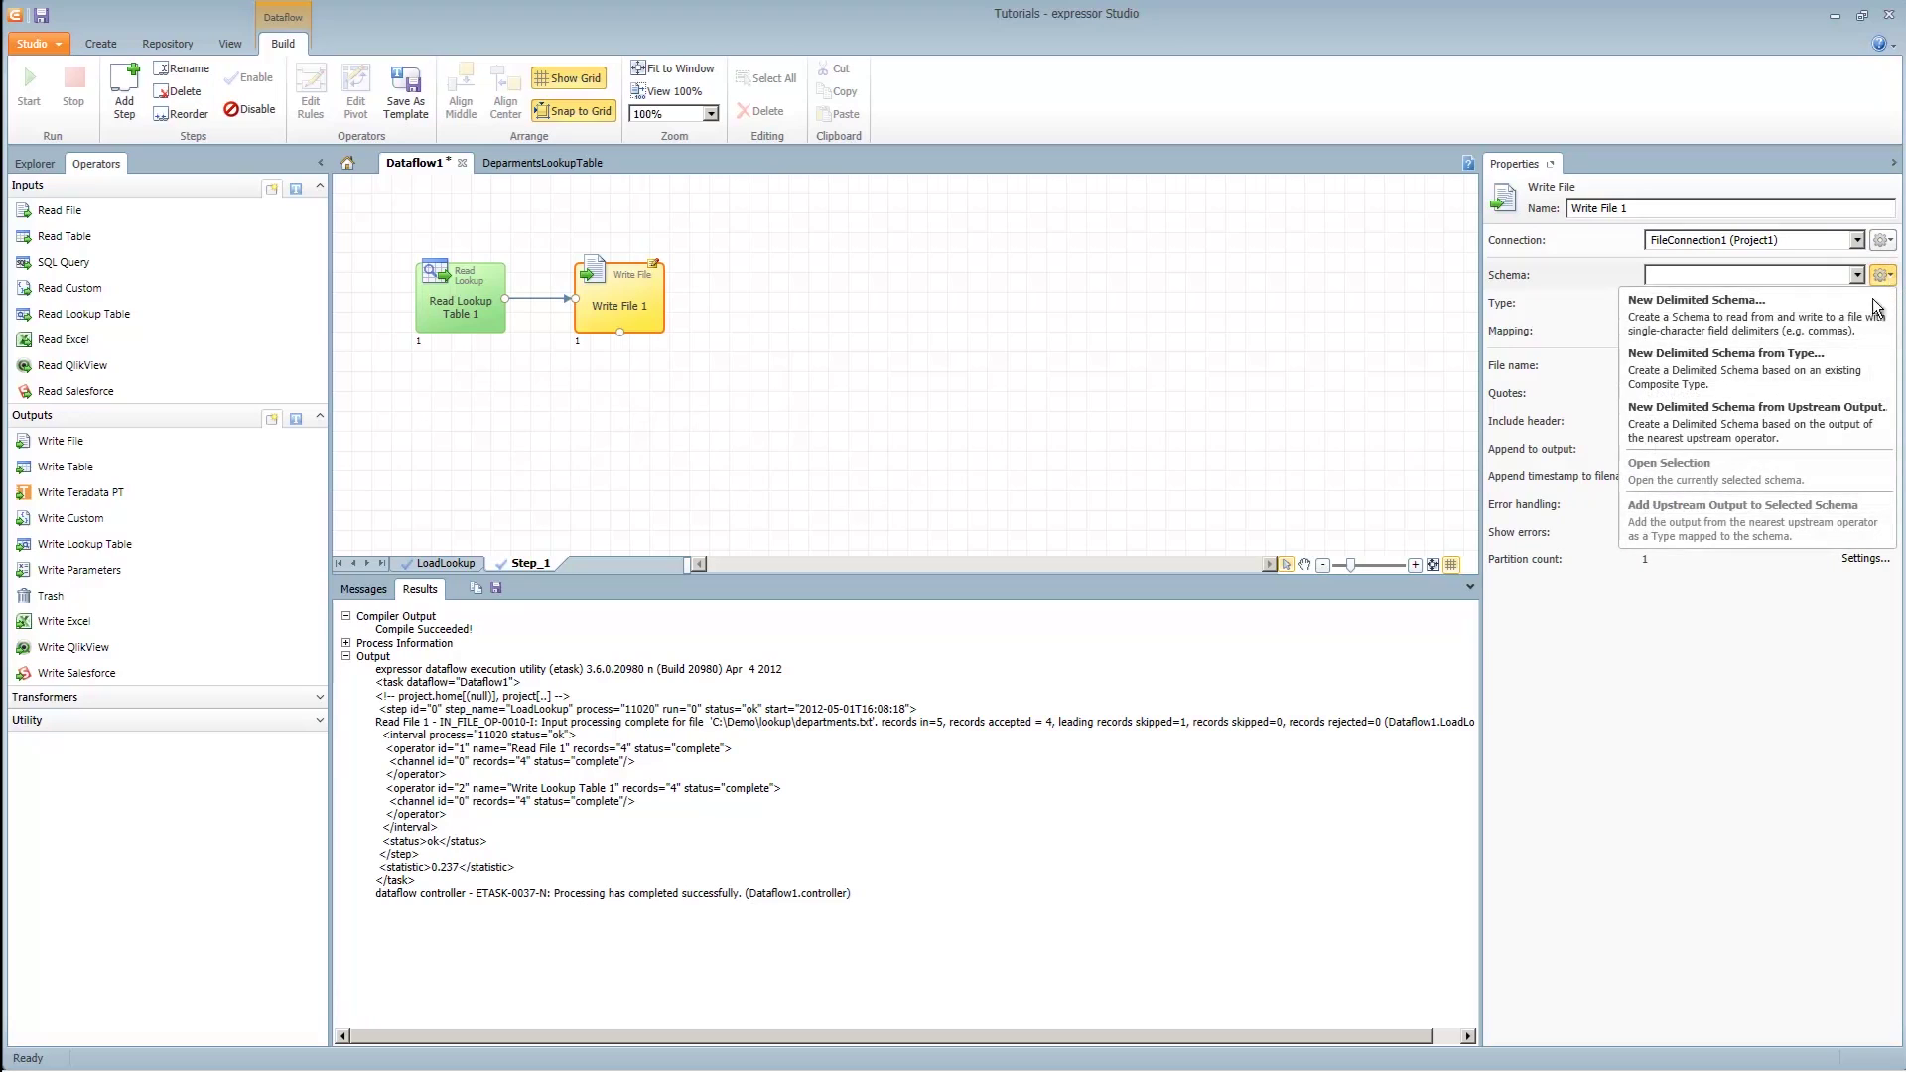
{"action": "left_click", "coordinate": [1808, 413]}
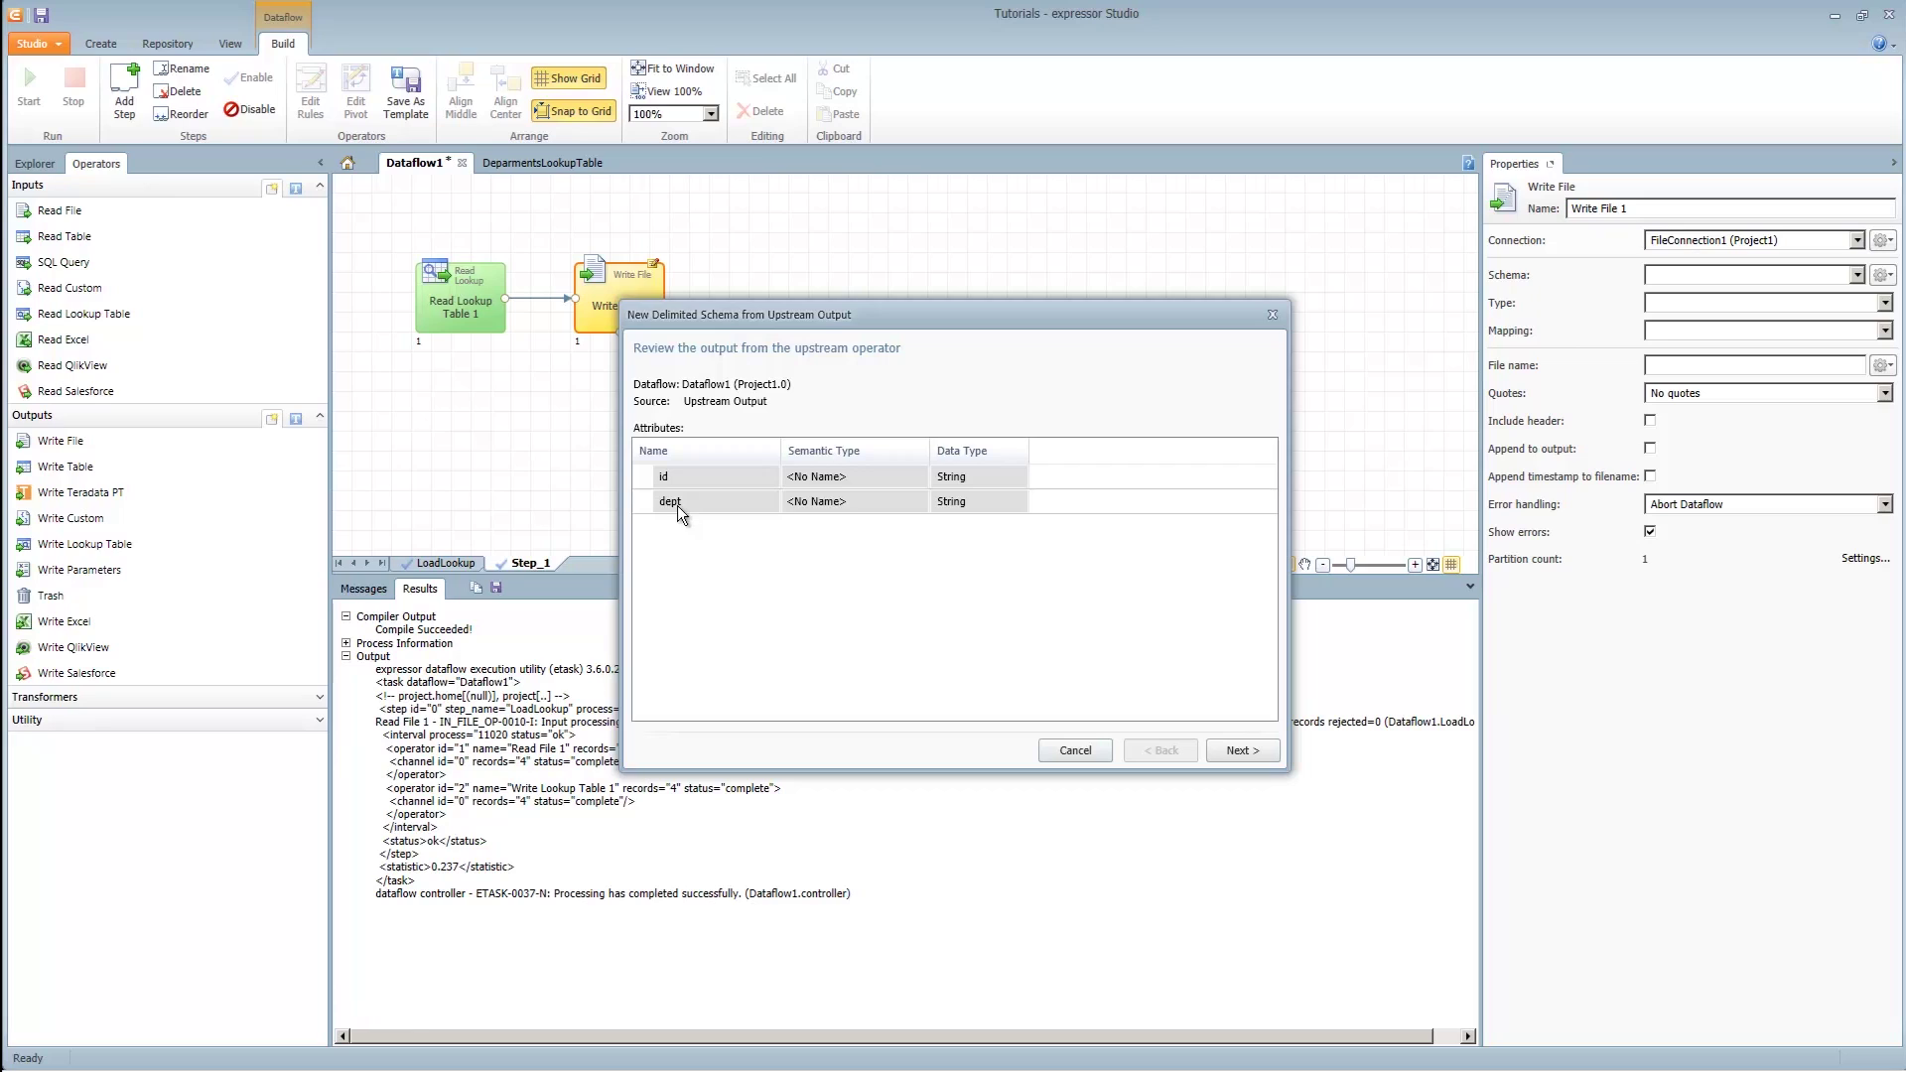
{"action": "left_click", "coordinate": [1238, 751]}
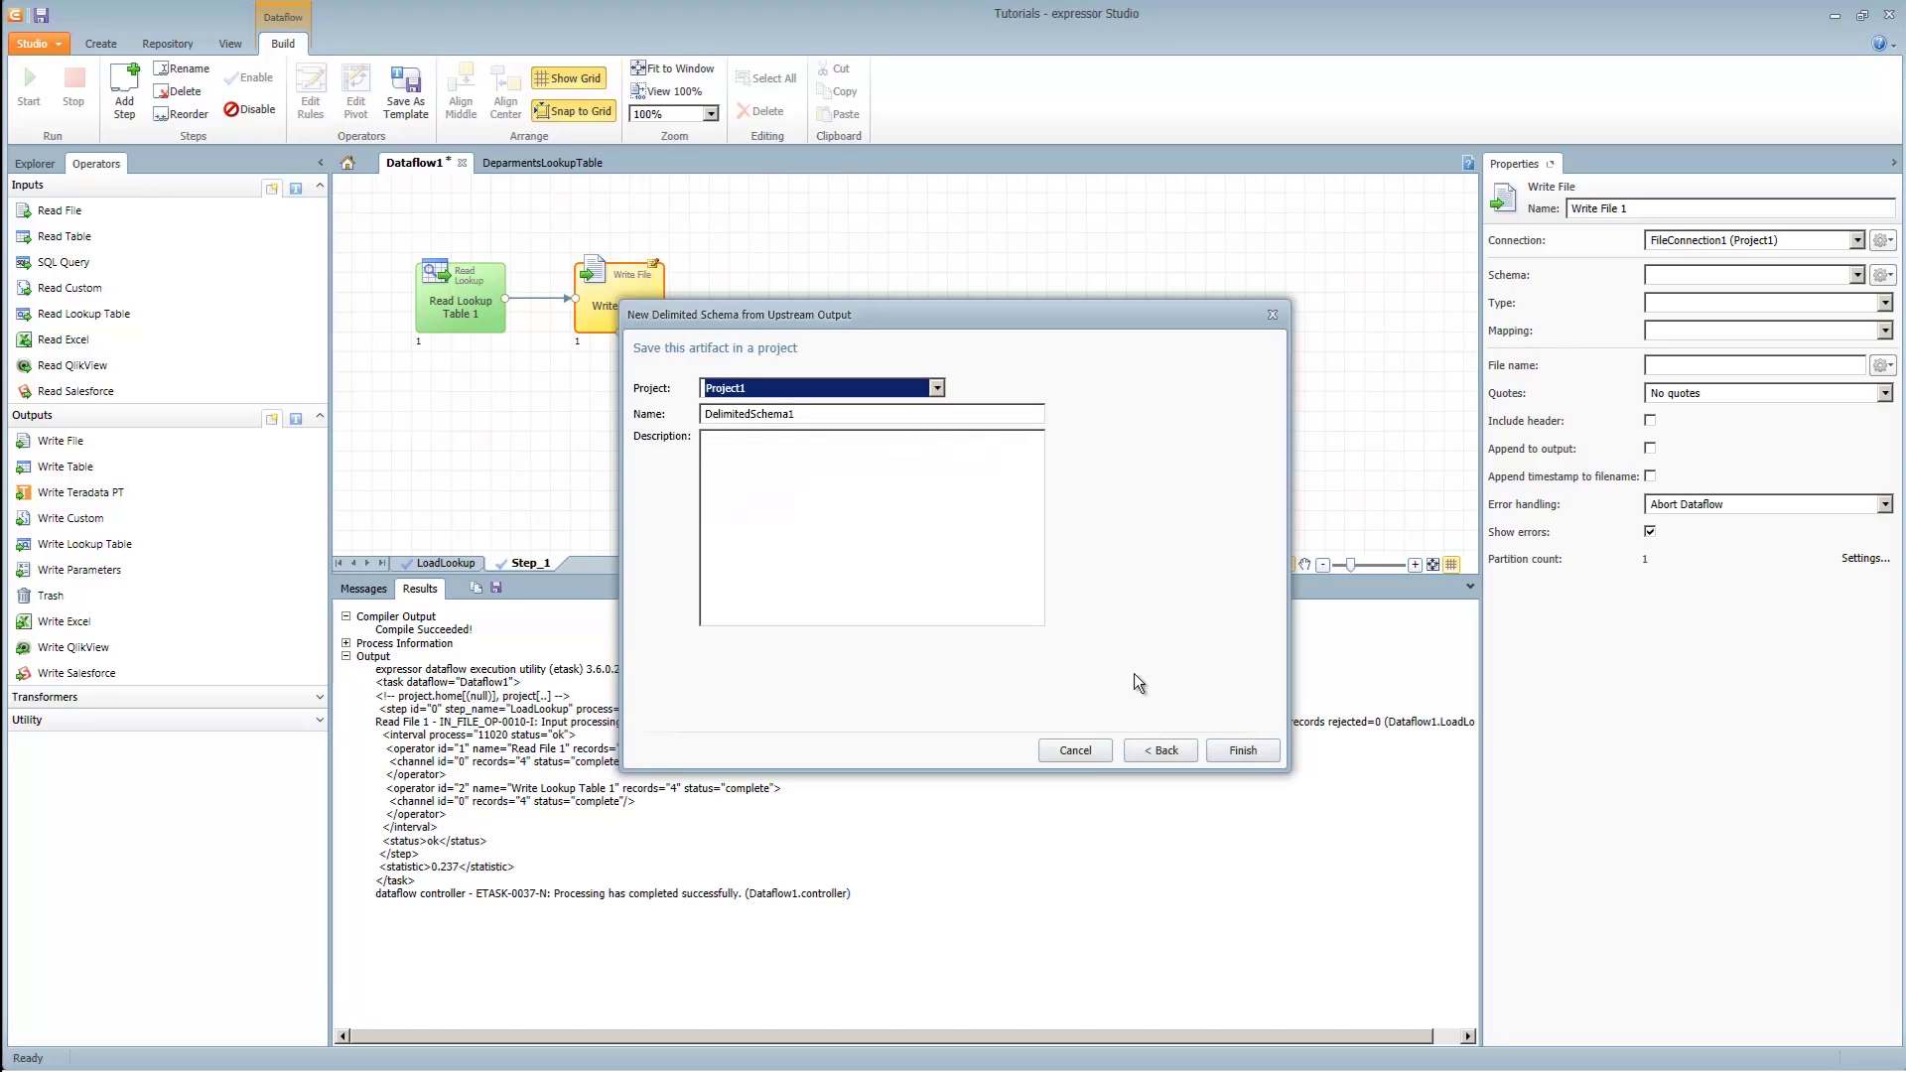
{"action": "left_click", "coordinate": [826, 411]}
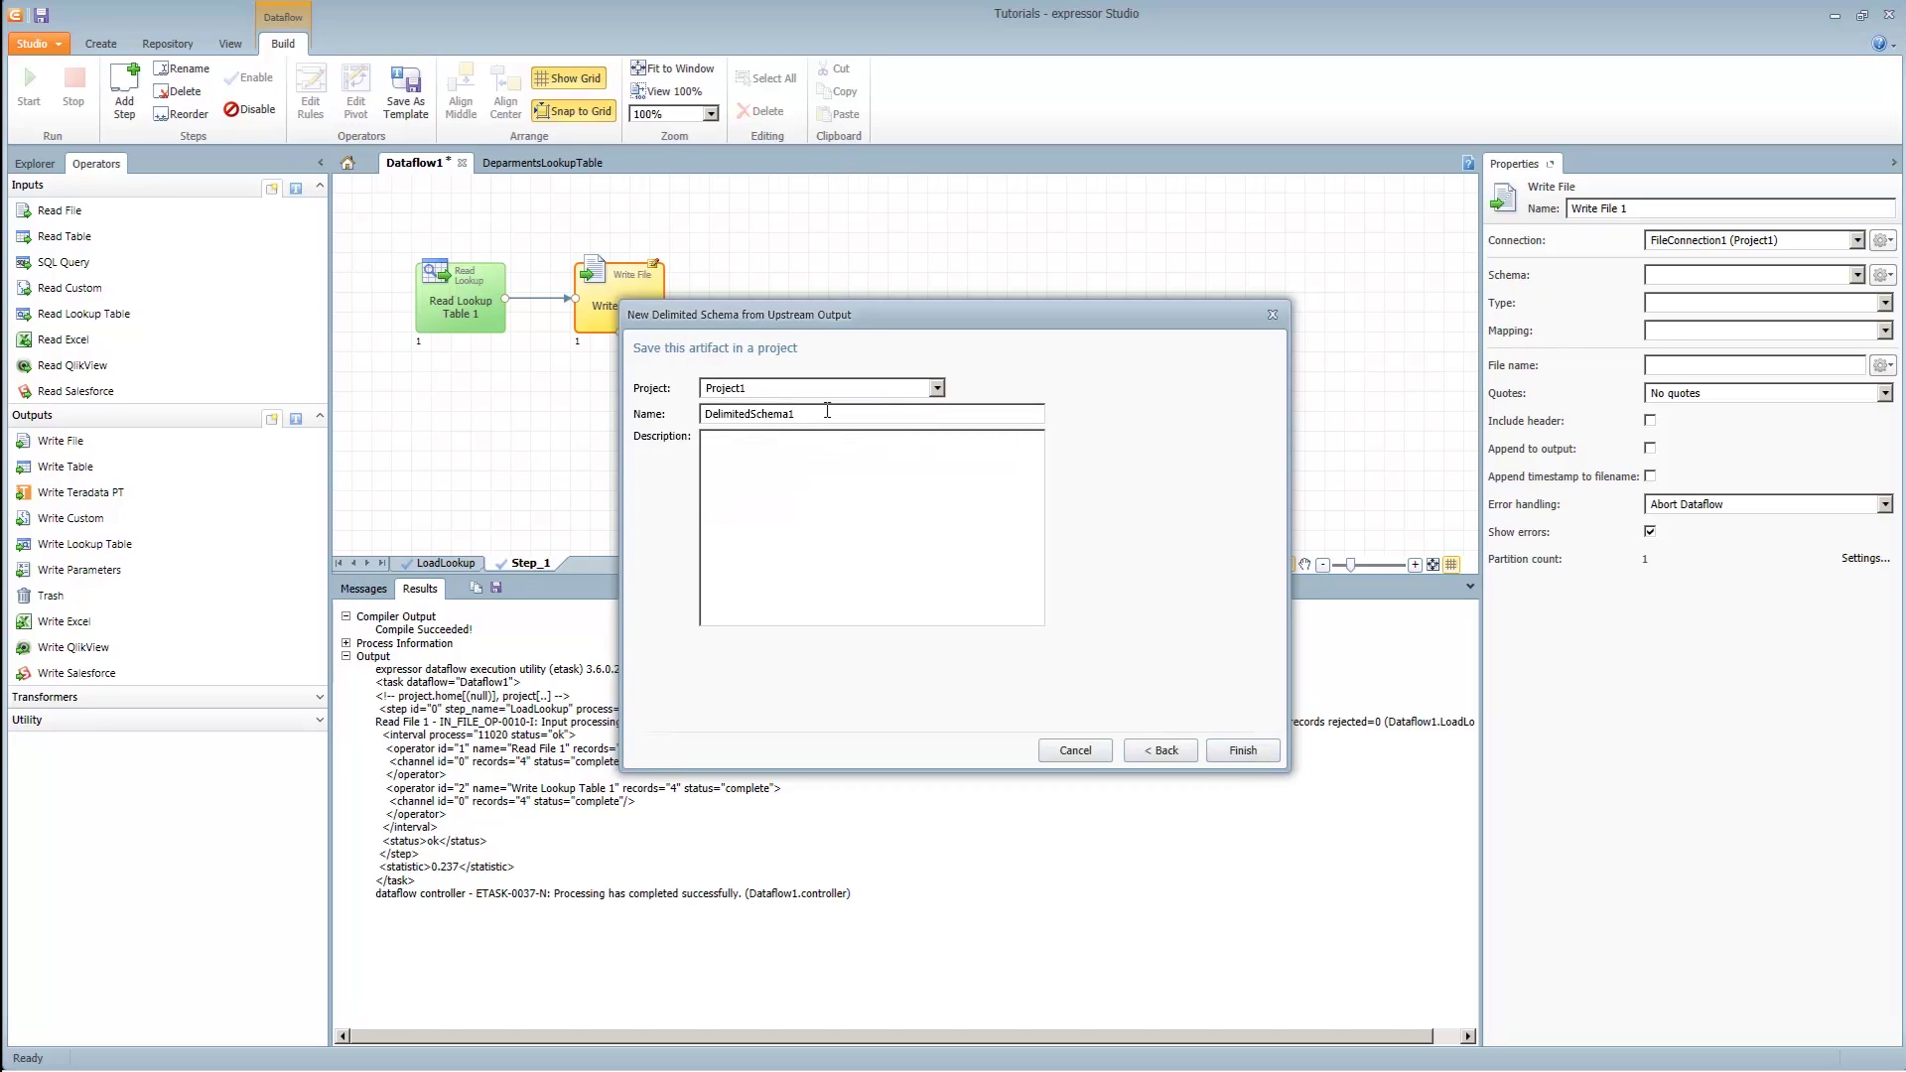
{"action": "type", "text": "Department"}
{"action": "left_click", "coordinate": [1236, 751]}
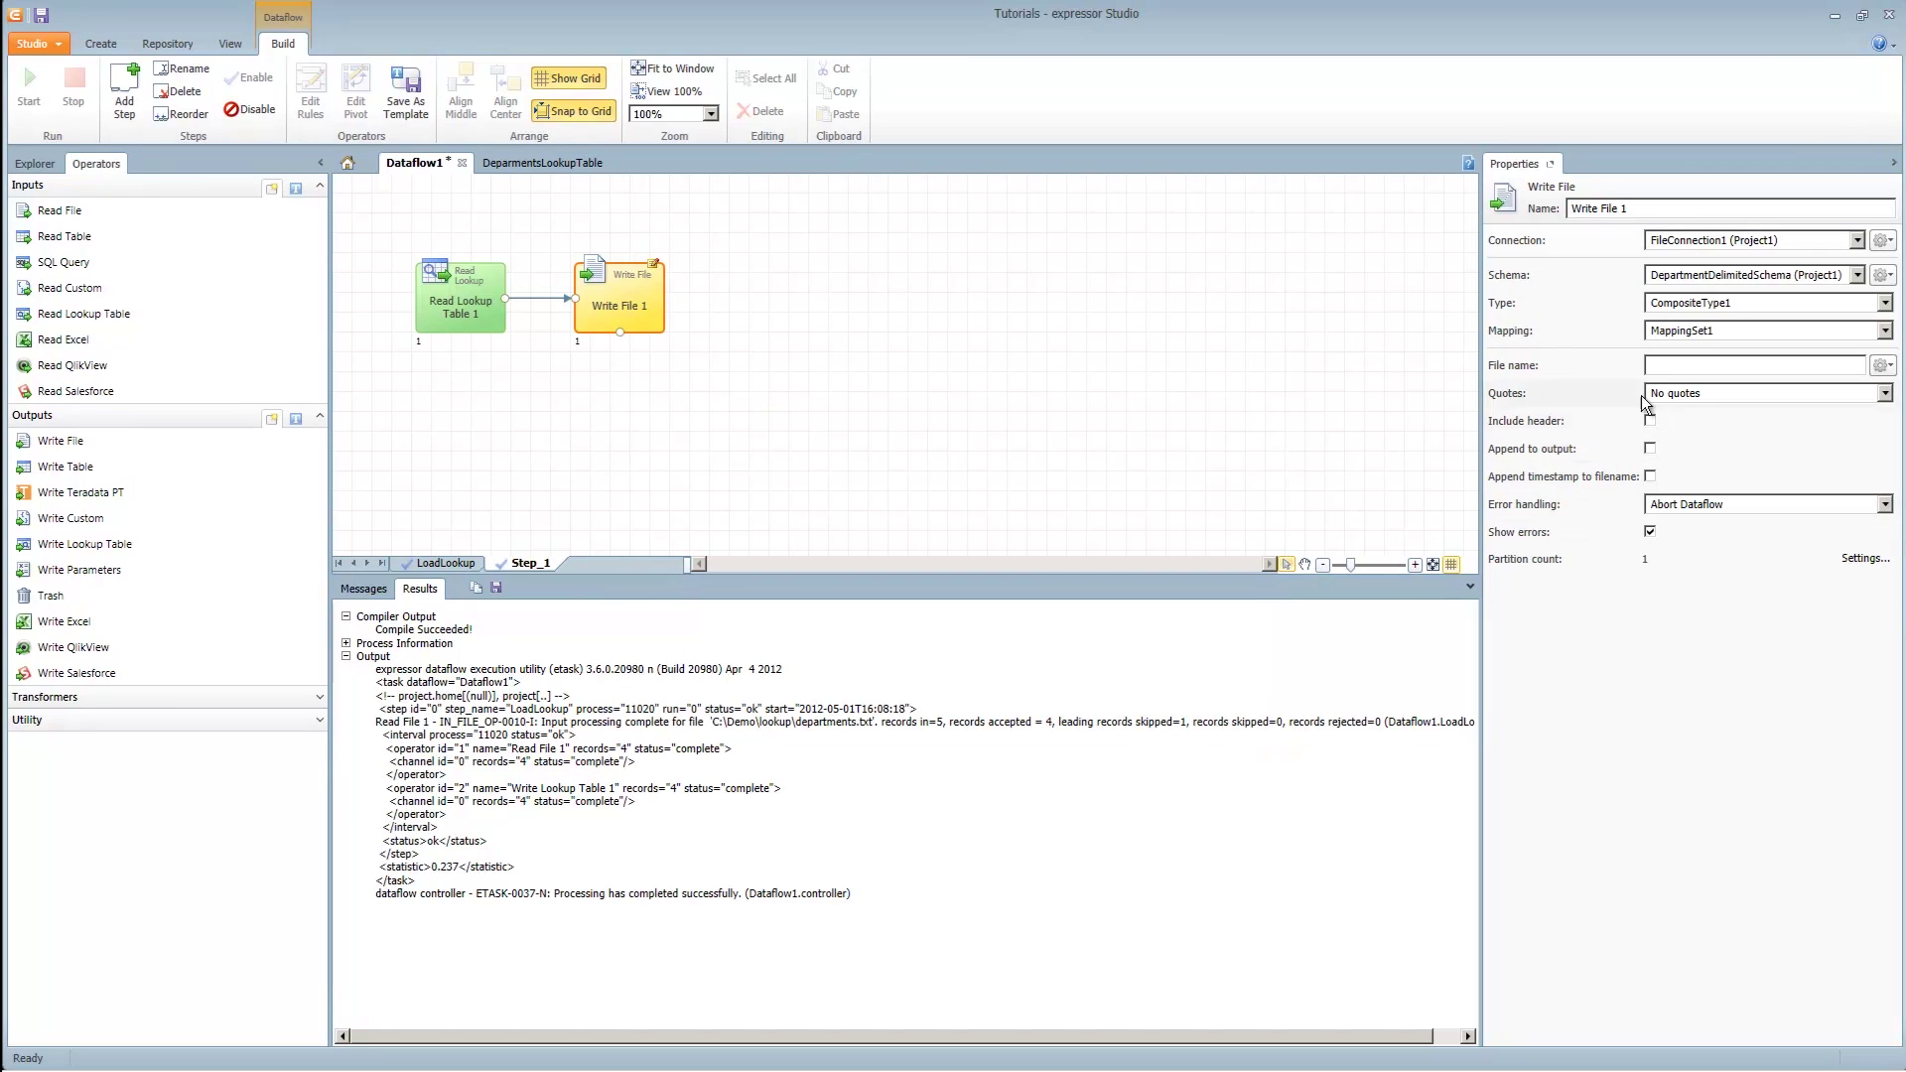
- Set the output file name to departments2.txt with a header row included
{"action": "left_click", "coordinate": [1715, 365]}
{"action": "type", "text": "departments"}
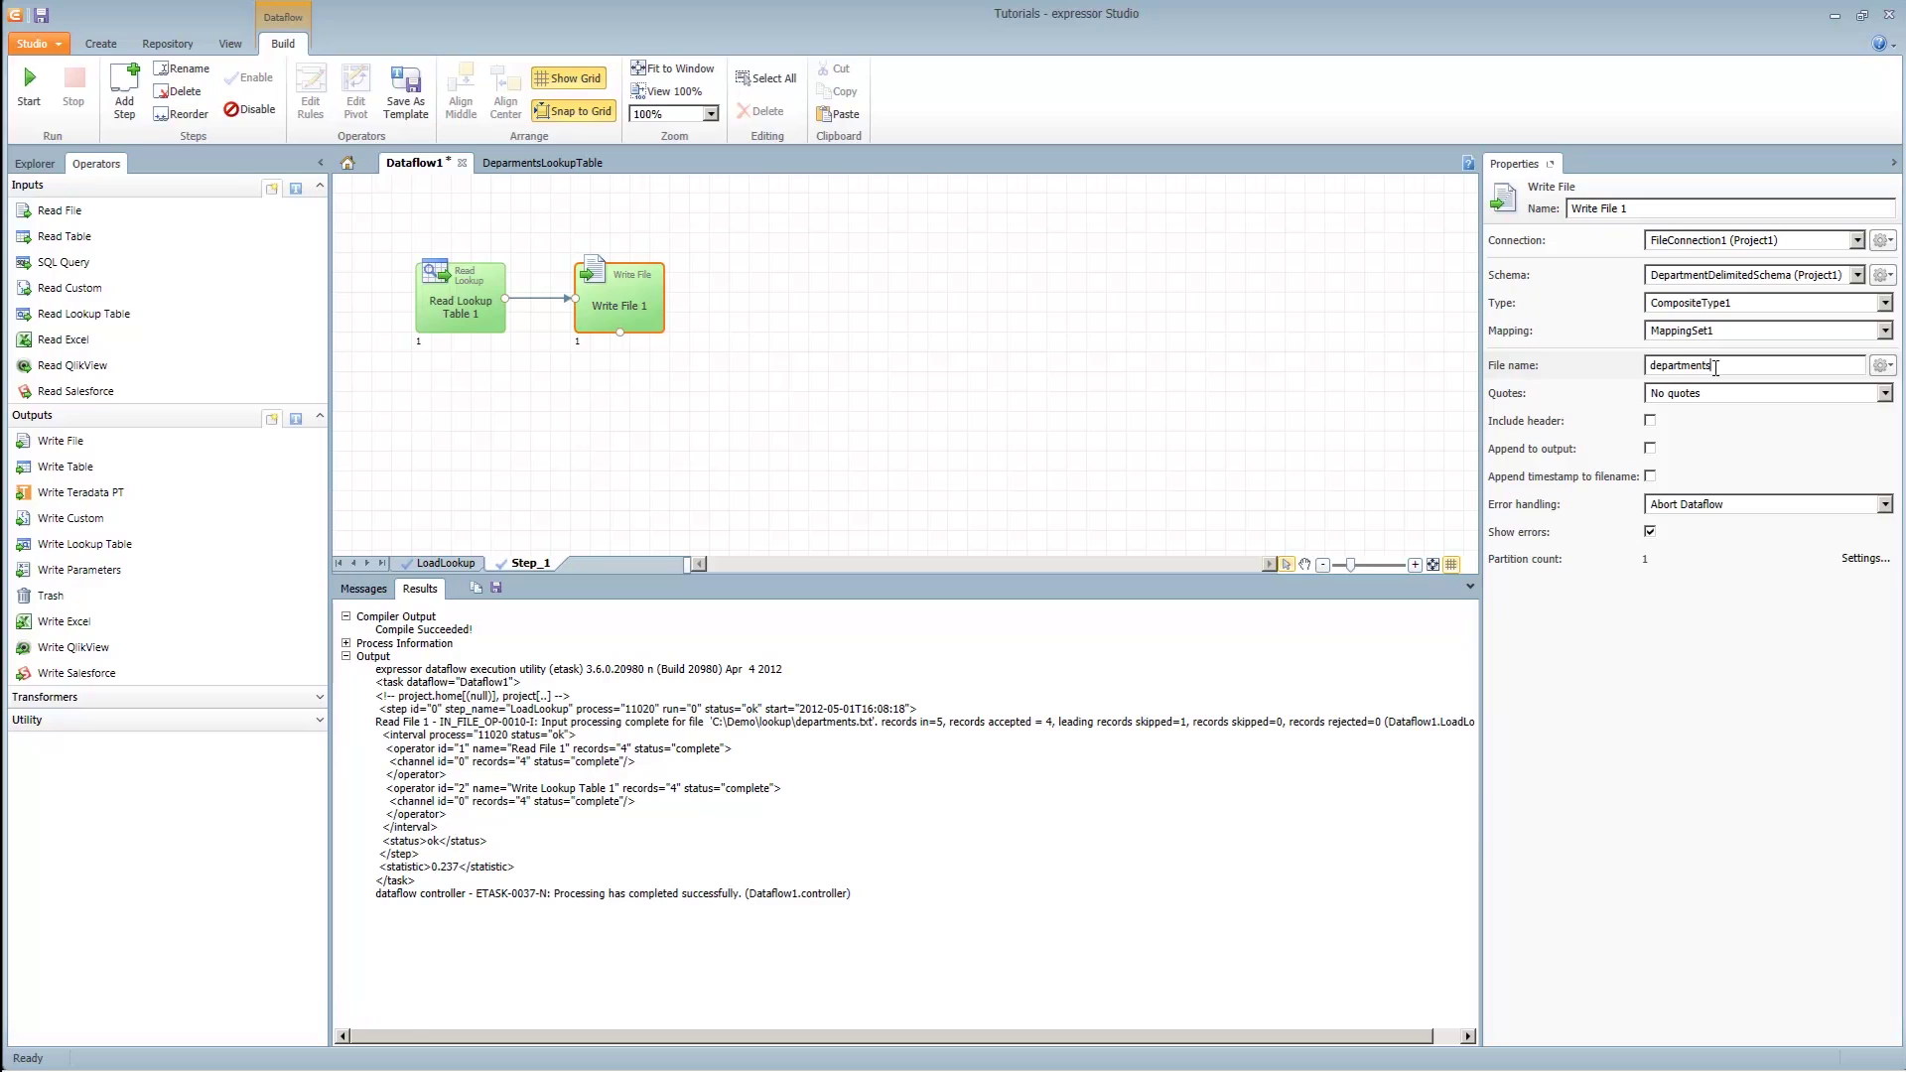
{"action": "type", "text": "2.txt"}
{"action": "left_click", "coordinate": [1649, 420]}
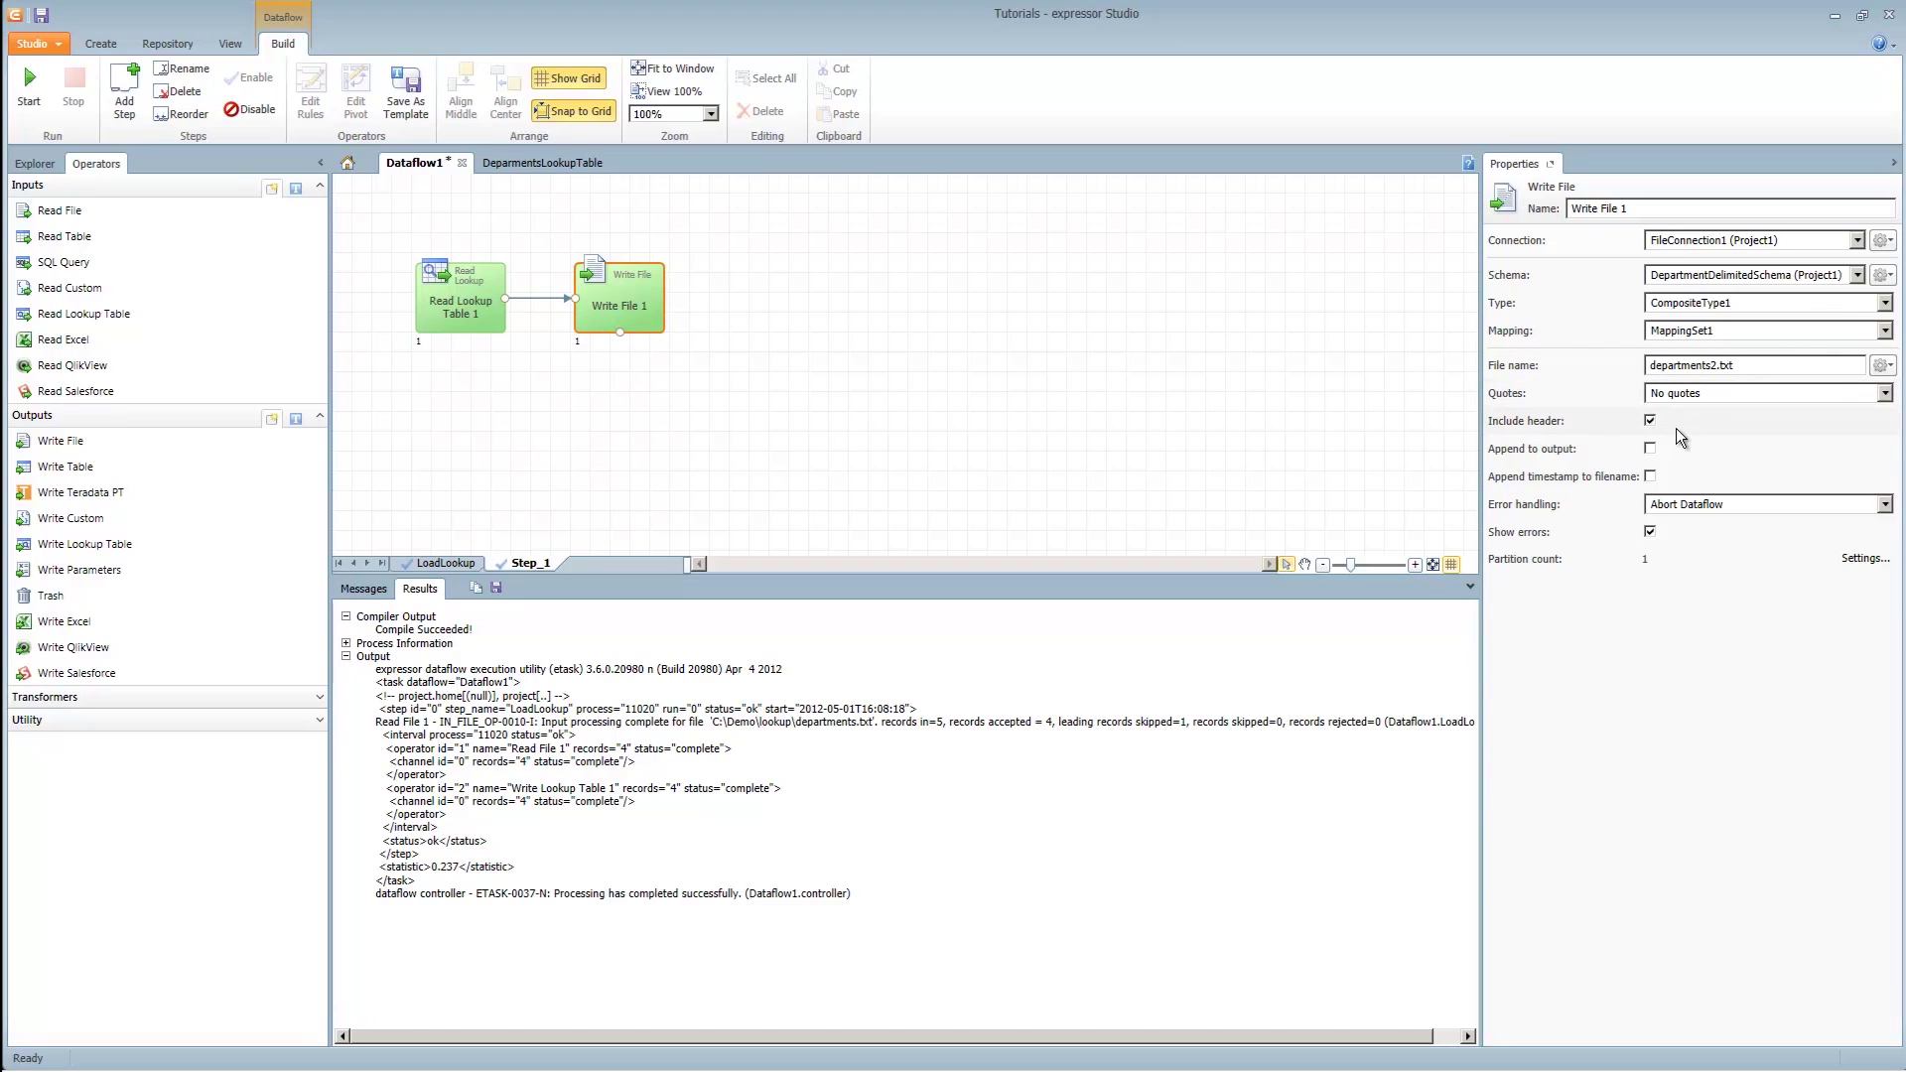
{"action": "left_click", "coordinate": [427, 562]}
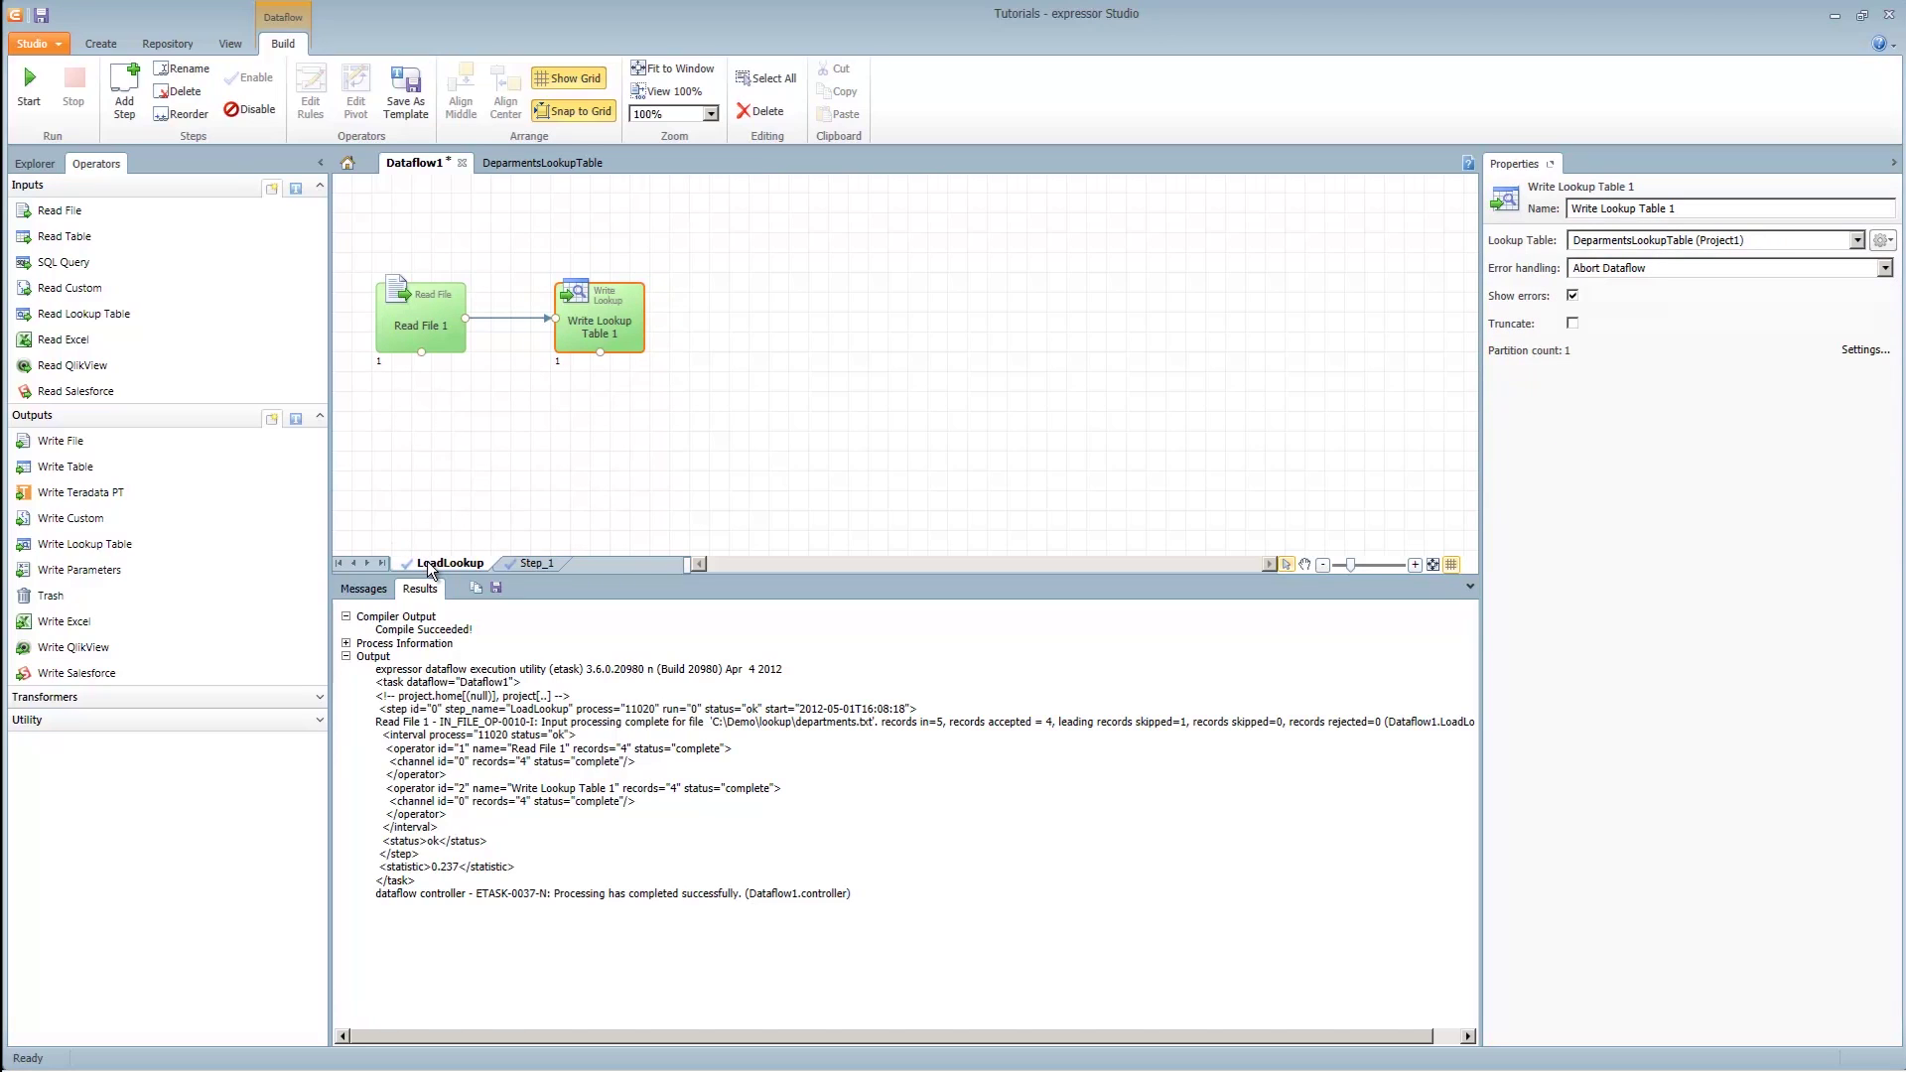
- Disable the LoadLookup step
{"action": "right_click", "coordinate": [427, 562]}
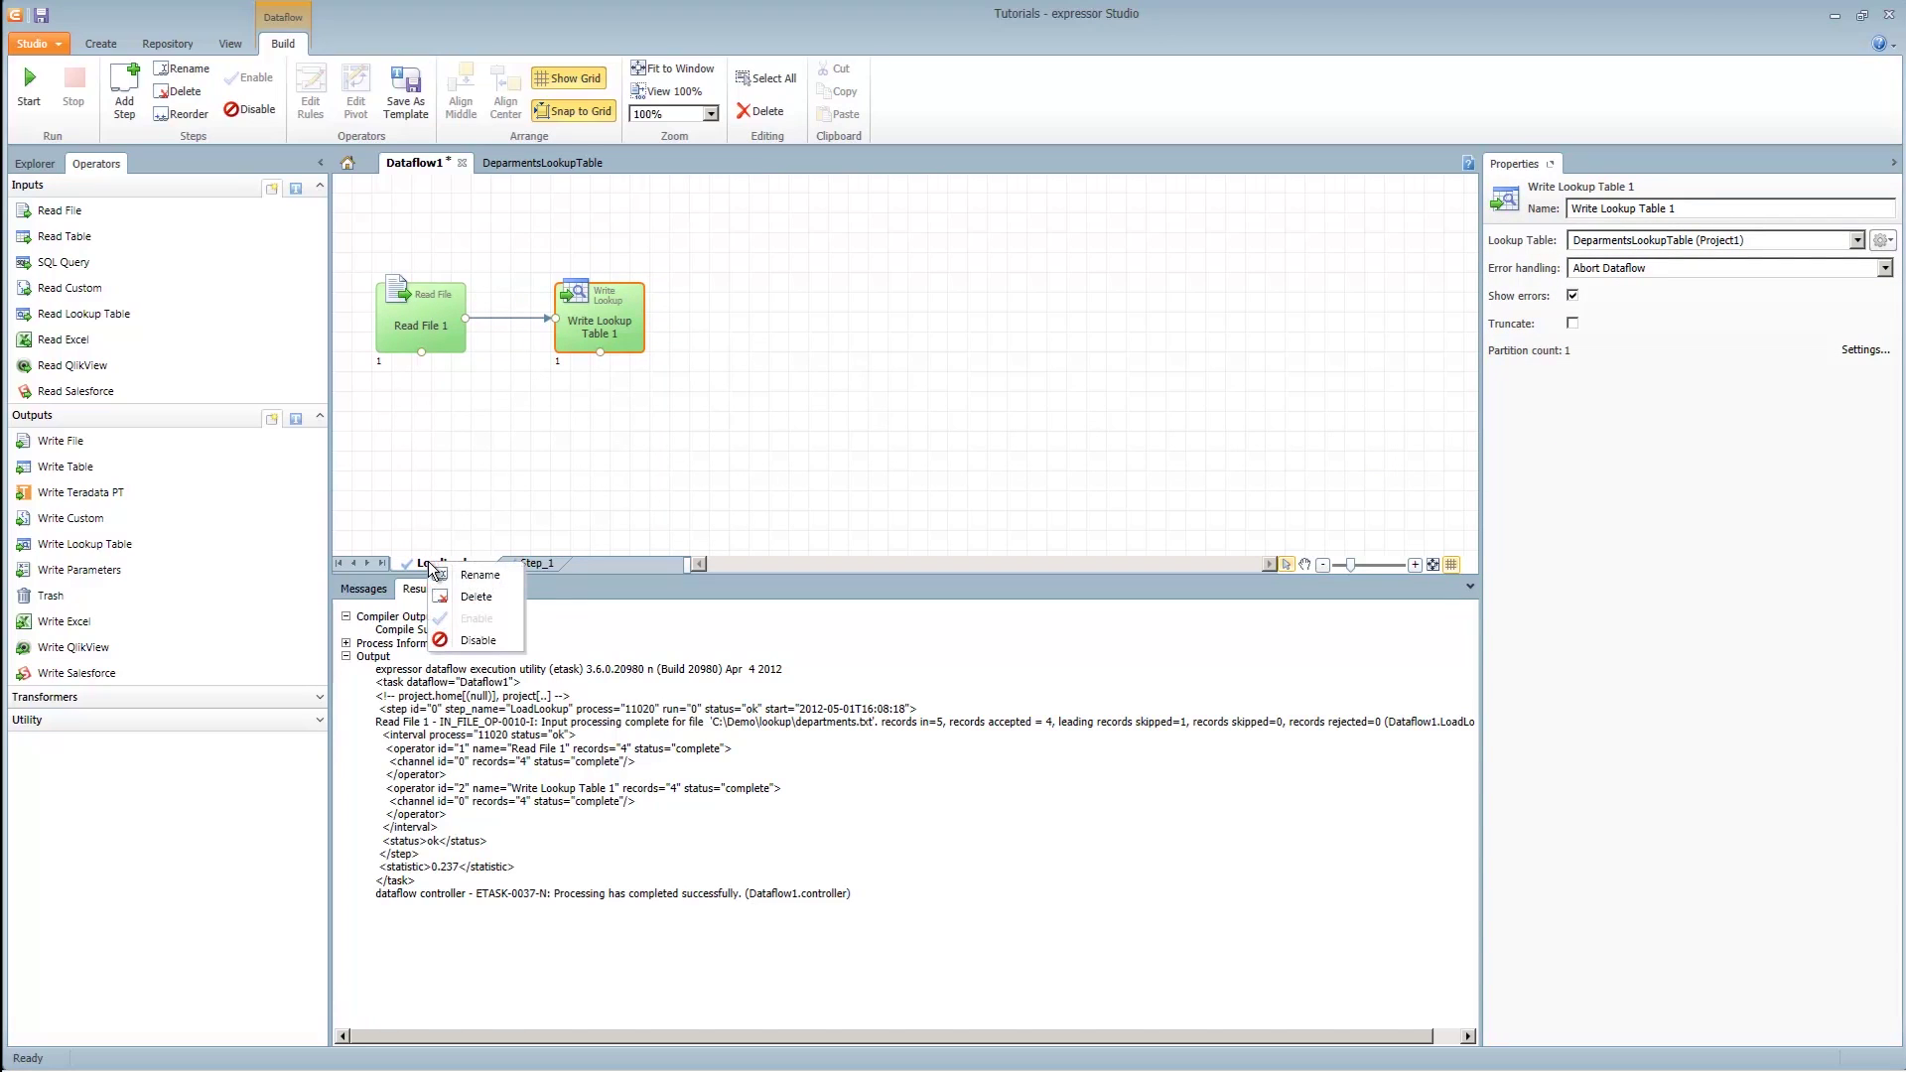
{"action": "left_click", "coordinate": [461, 641]}
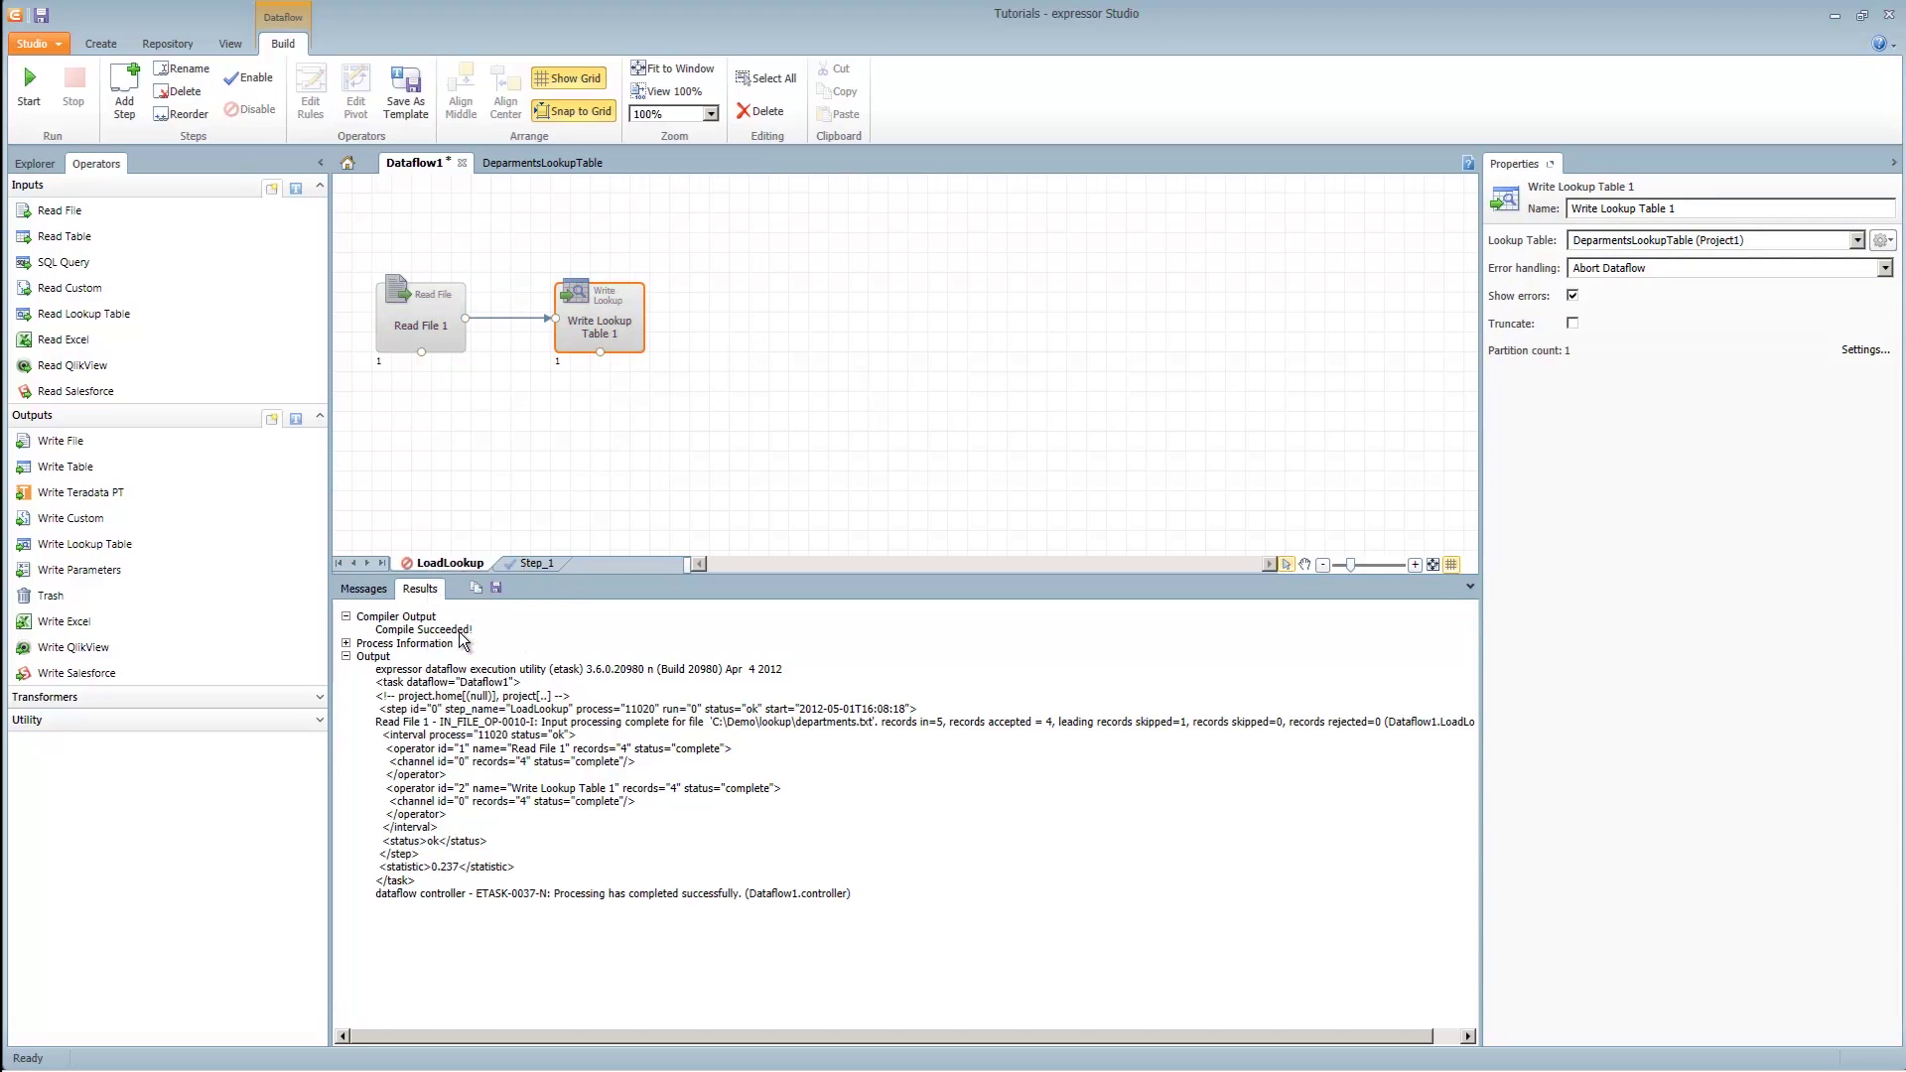
{"action": "right_click", "coordinate": [448, 564]}
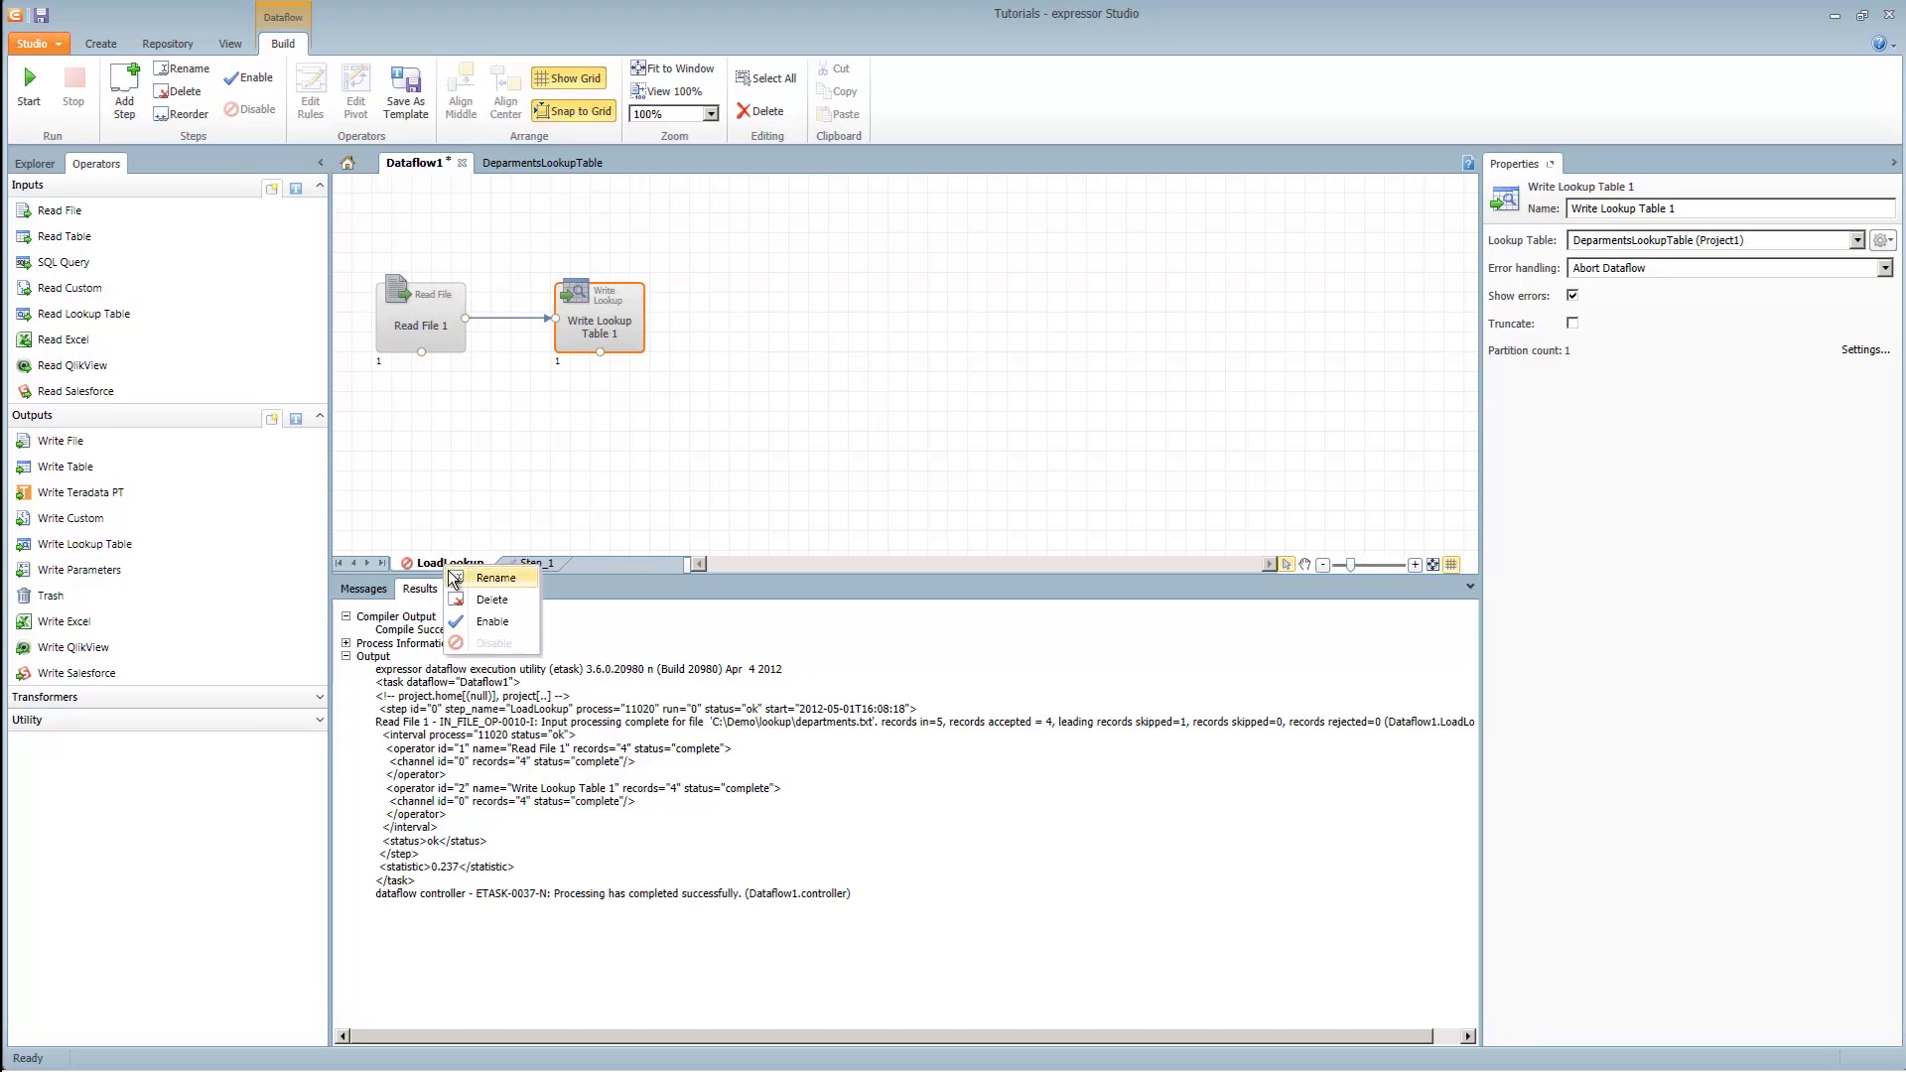
- Run Step_1, which completes successfully writing 4 records
{"action": "left_click", "coordinate": [542, 565]}
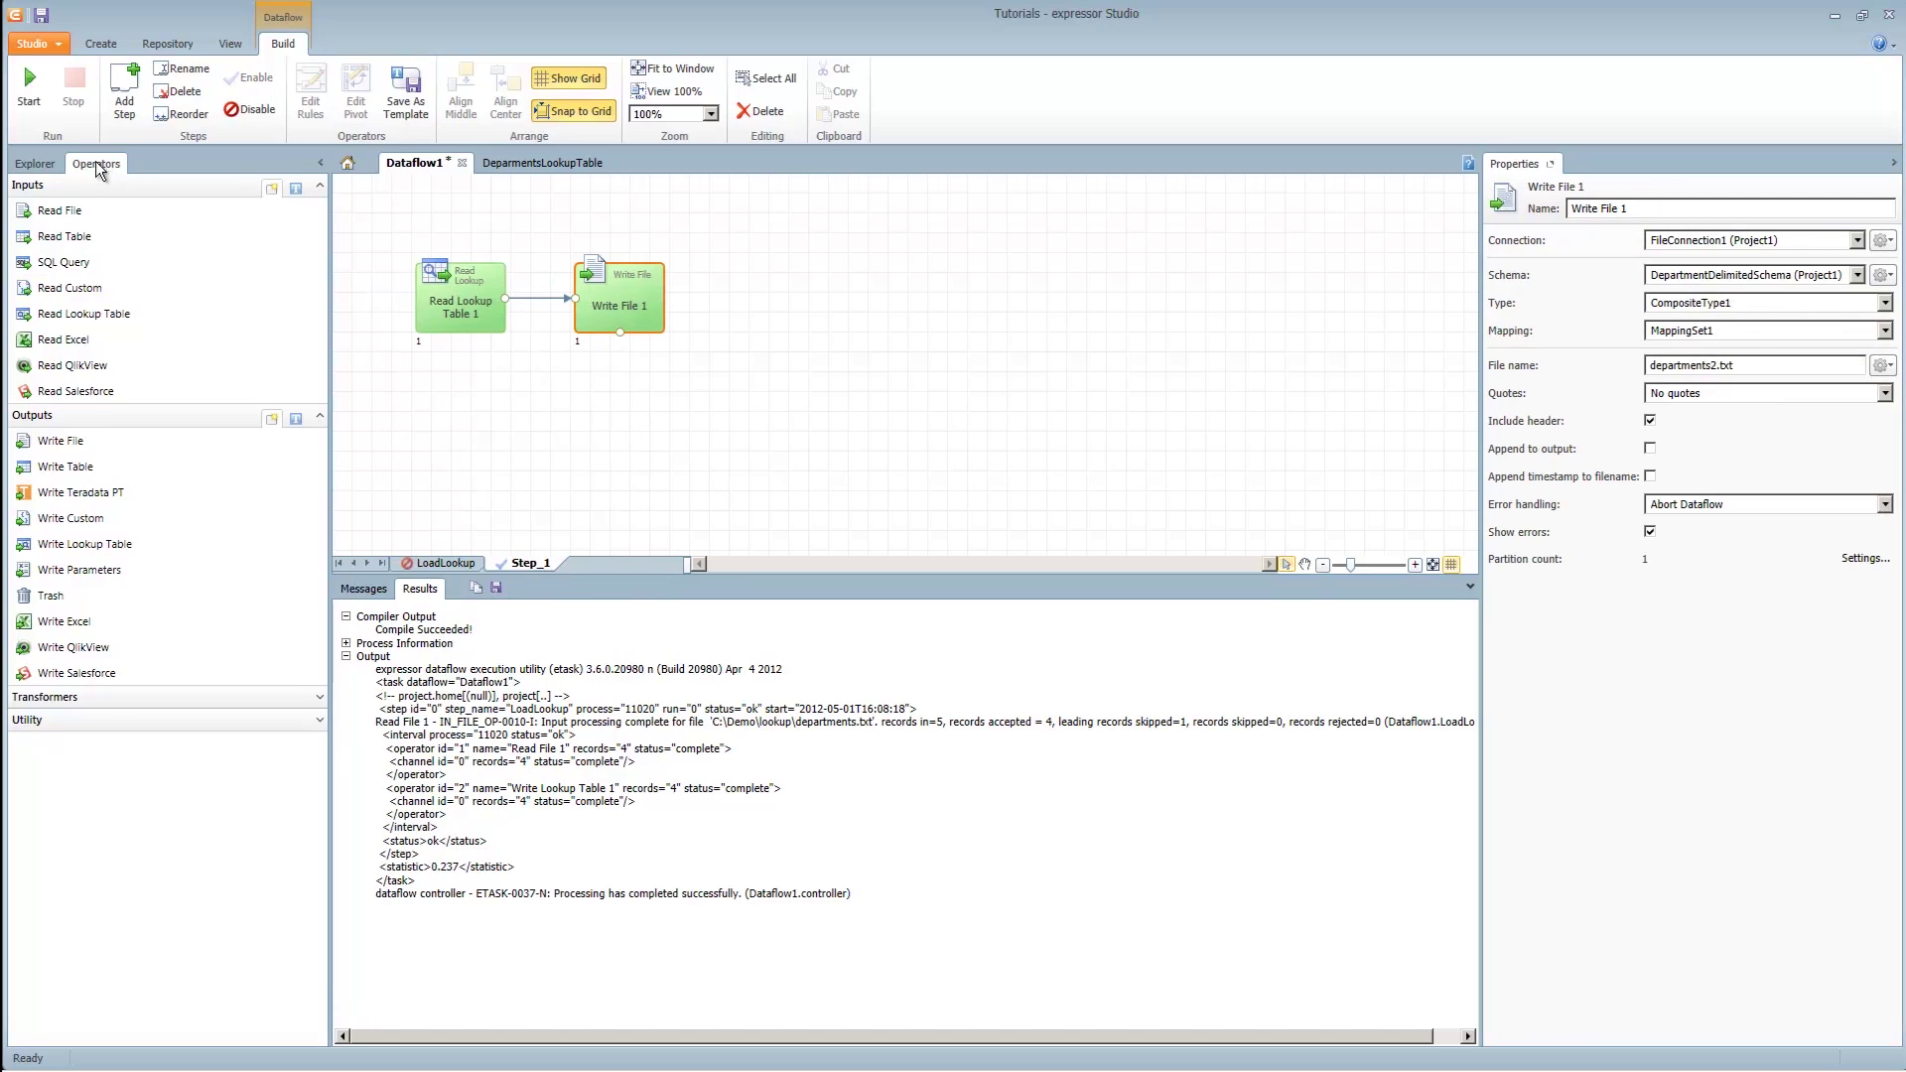
{"action": "left_click", "coordinate": [40, 82]}
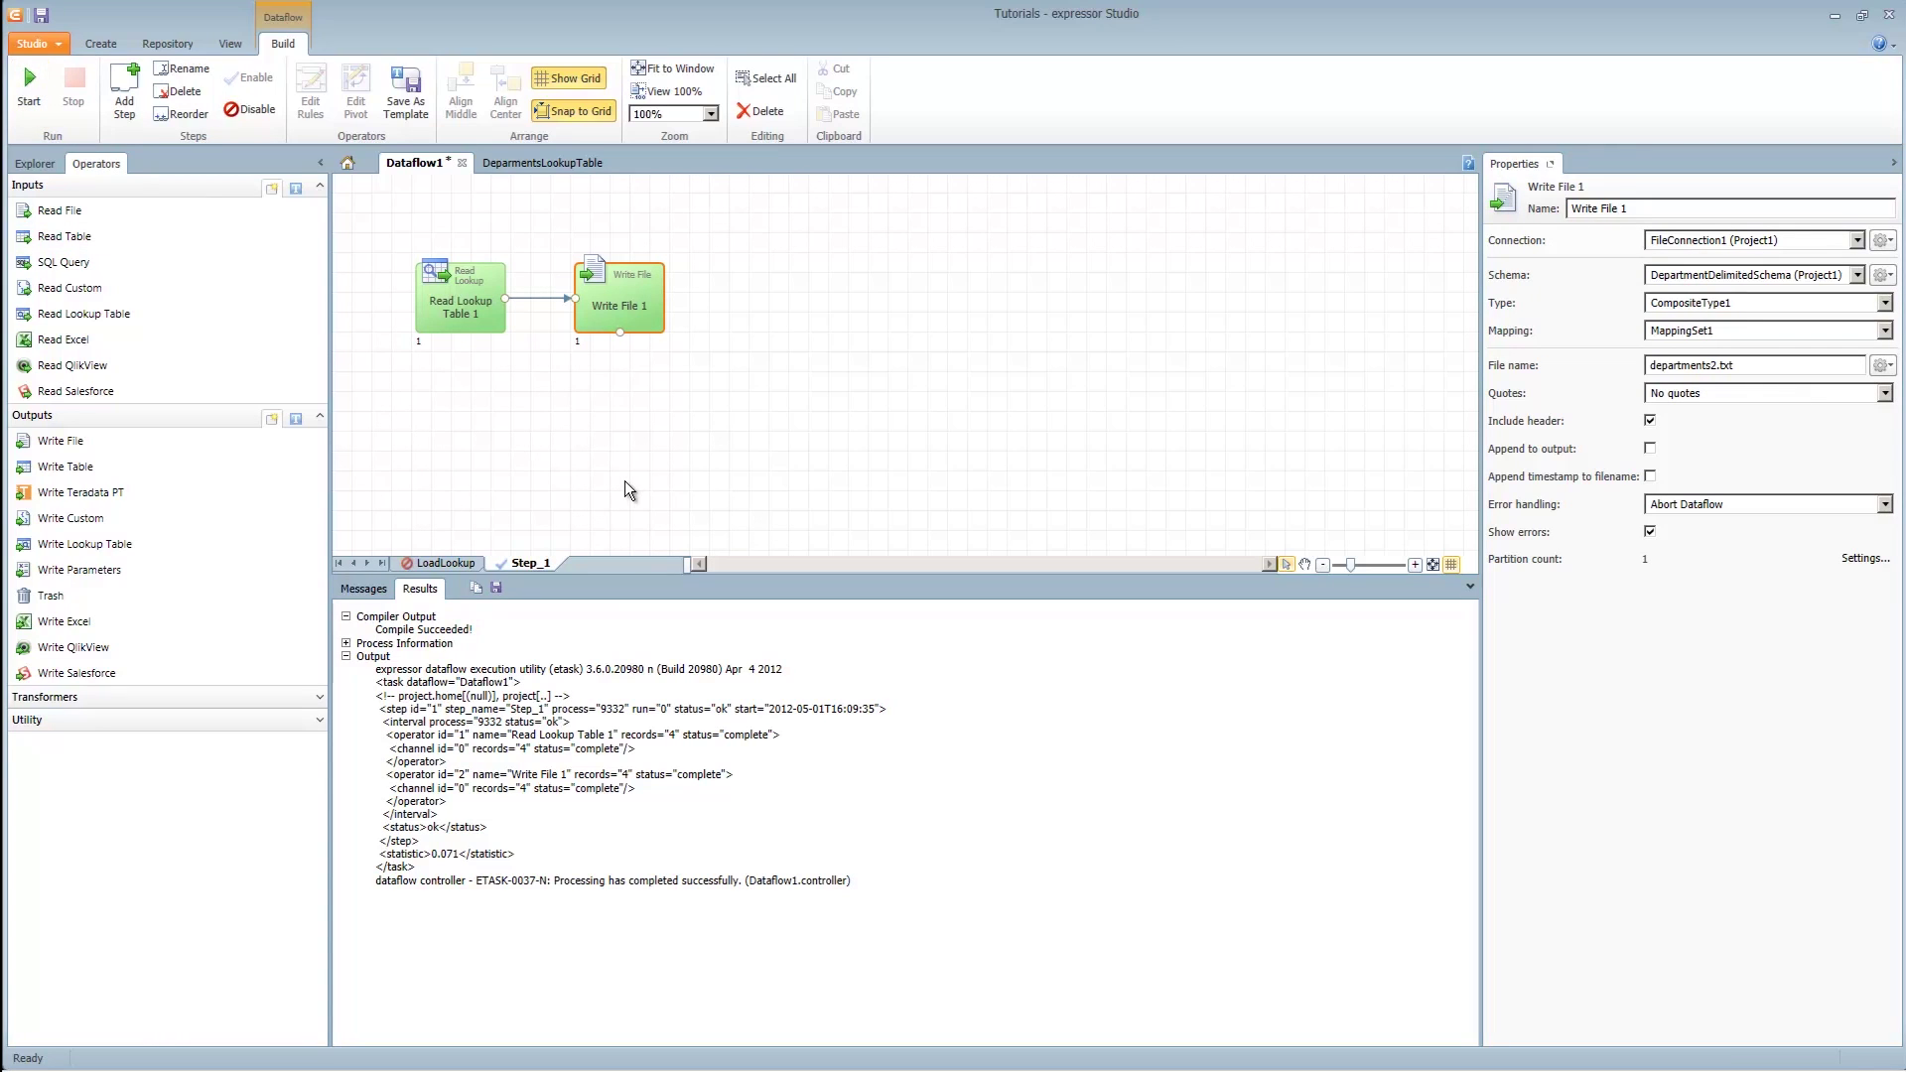
{"action": "key", "text": "alt+Tab"}
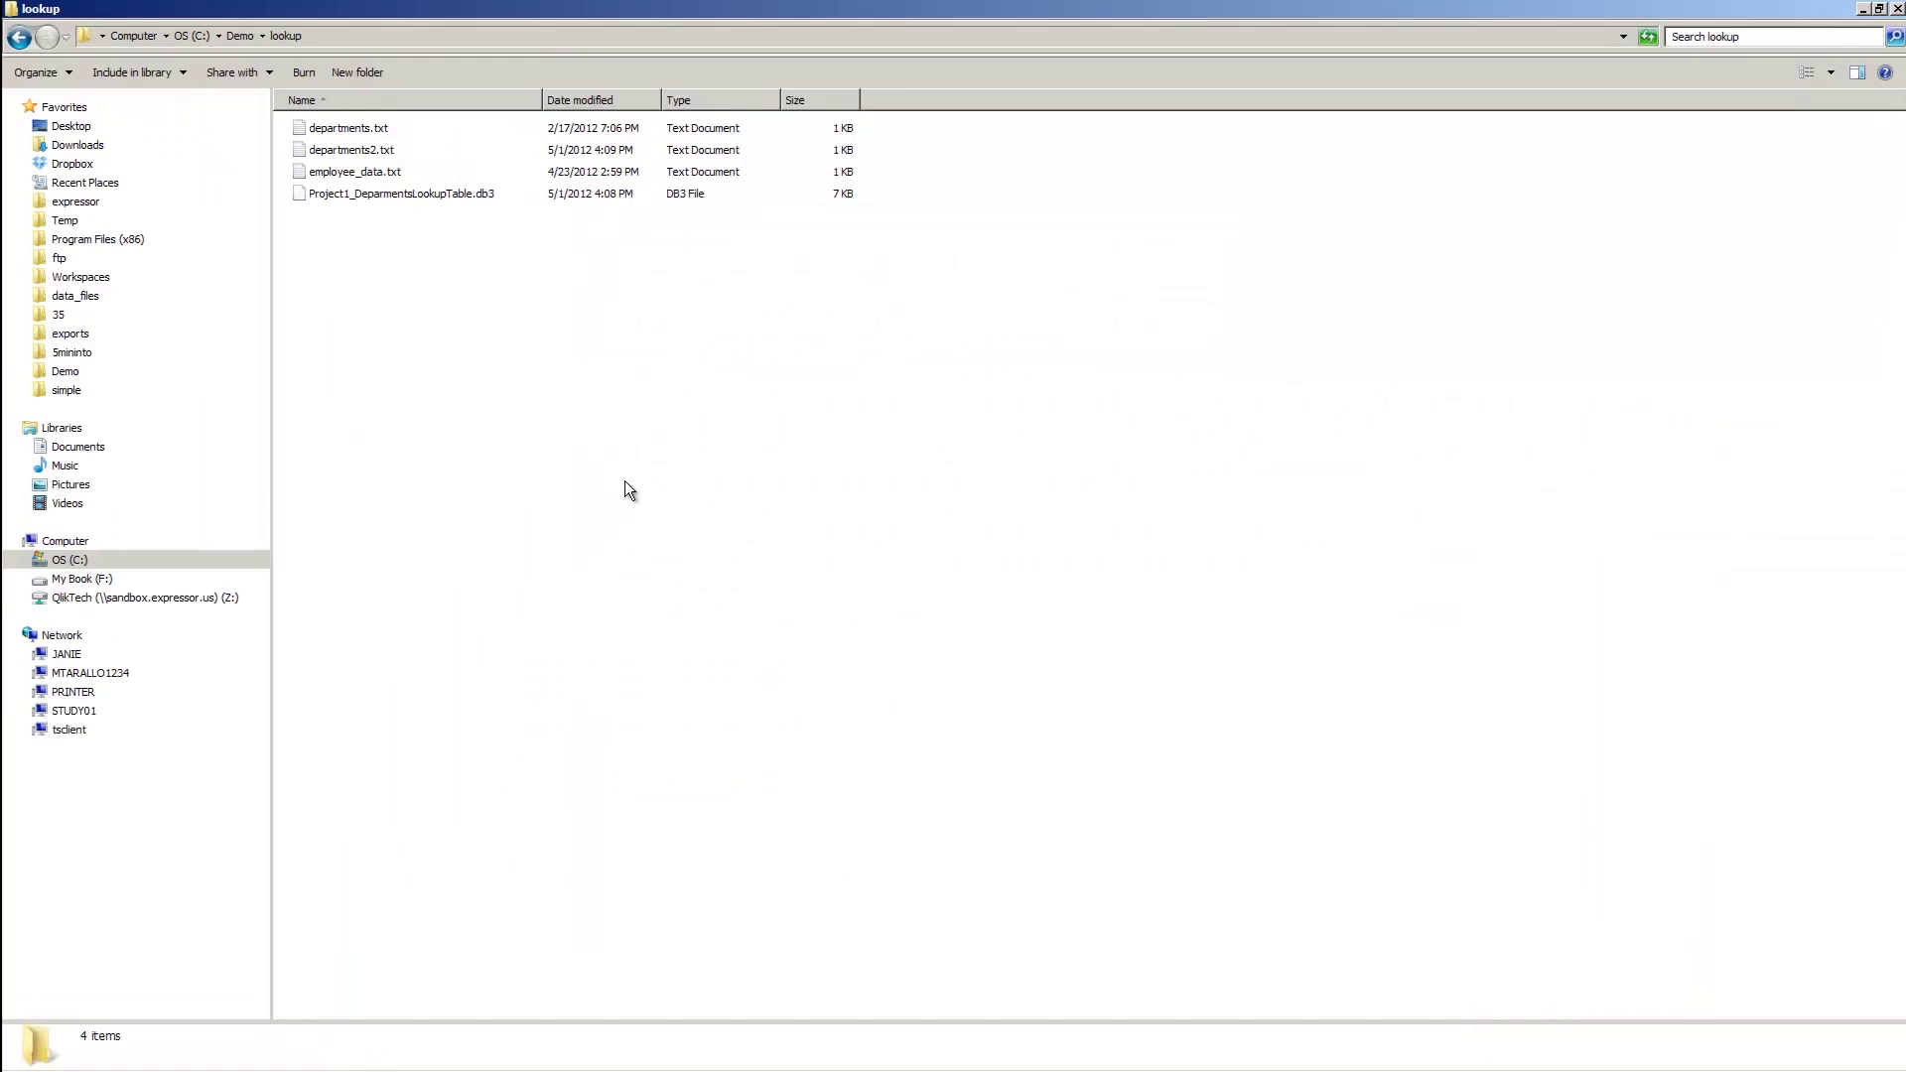
- Sort the lookup folder newest first and check departments2.txt shows the id,dept header and four department rows
{"action": "left_click", "coordinate": [558, 100]}
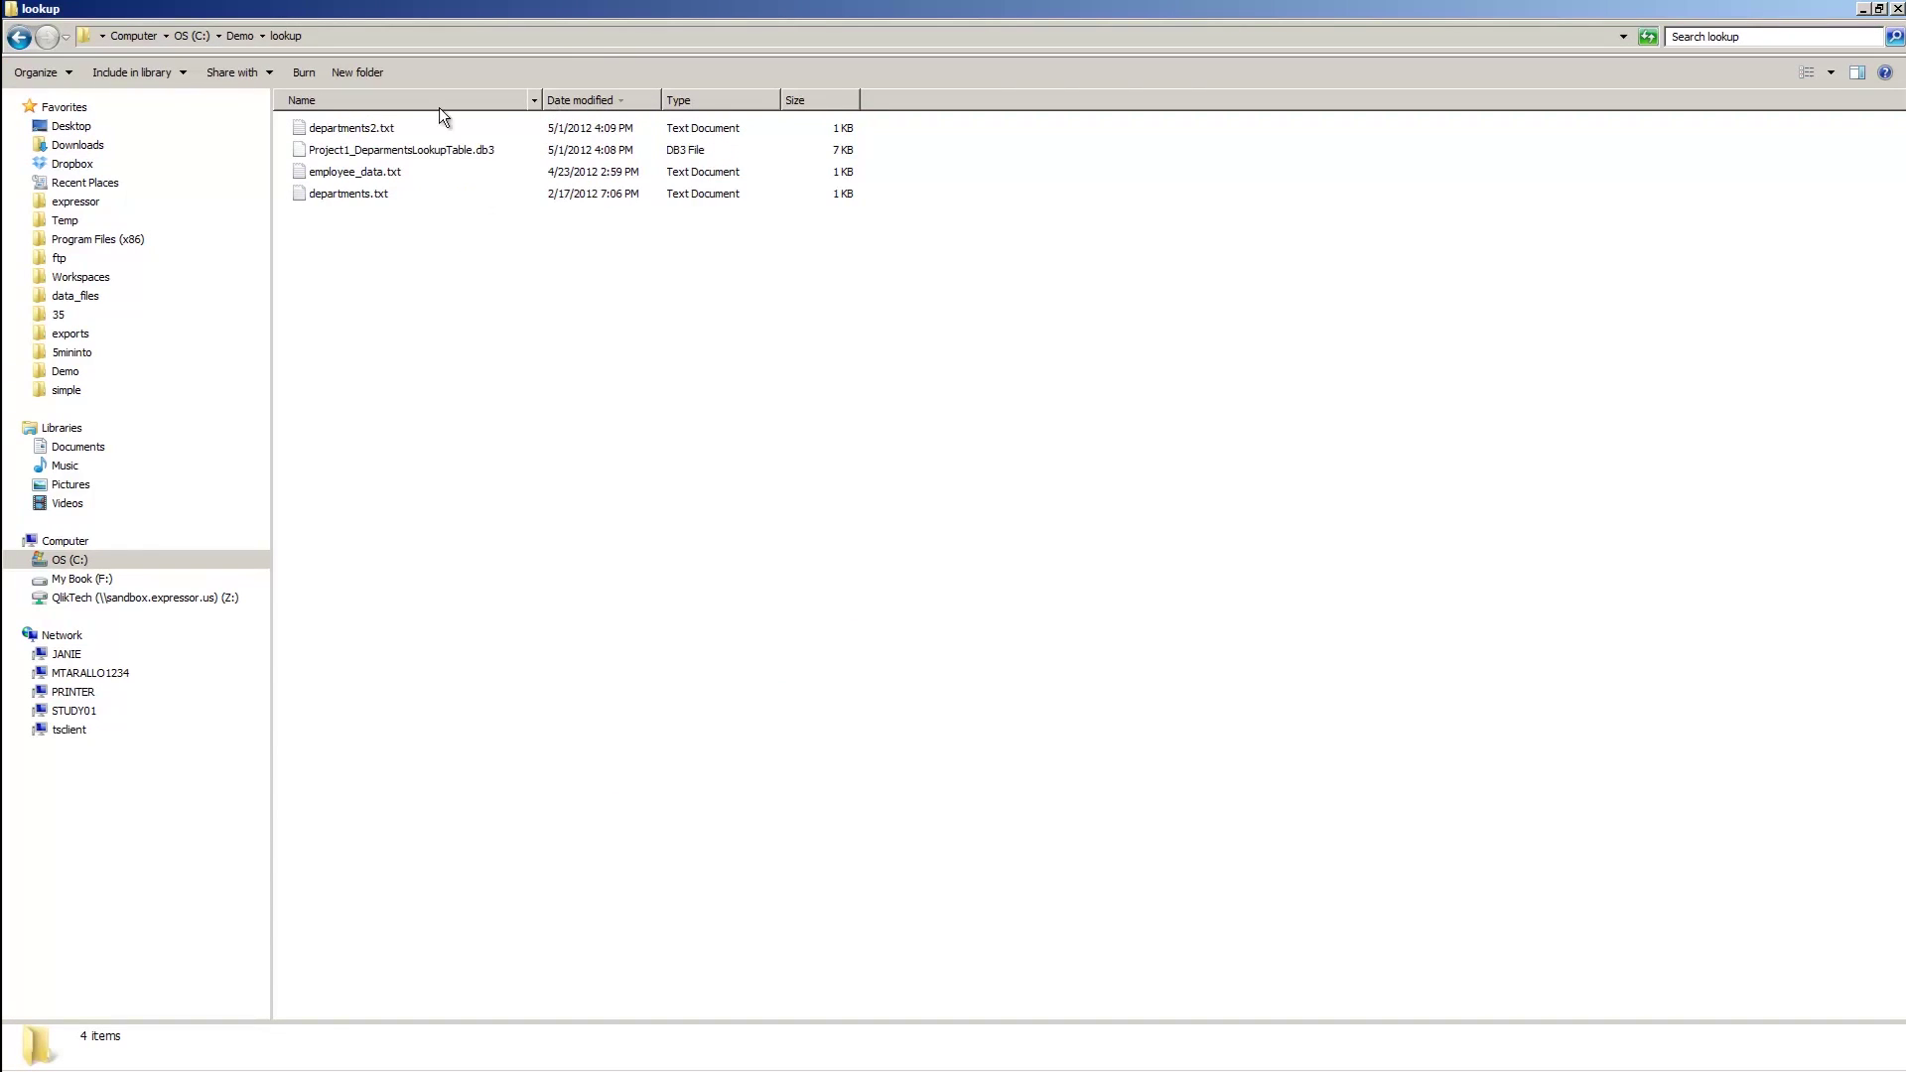
{"action": "double_click", "coordinate": [363, 129]}
{"action": "left_click_drag", "start_coordinate": [239, 402], "coordinate": [681, 379]}
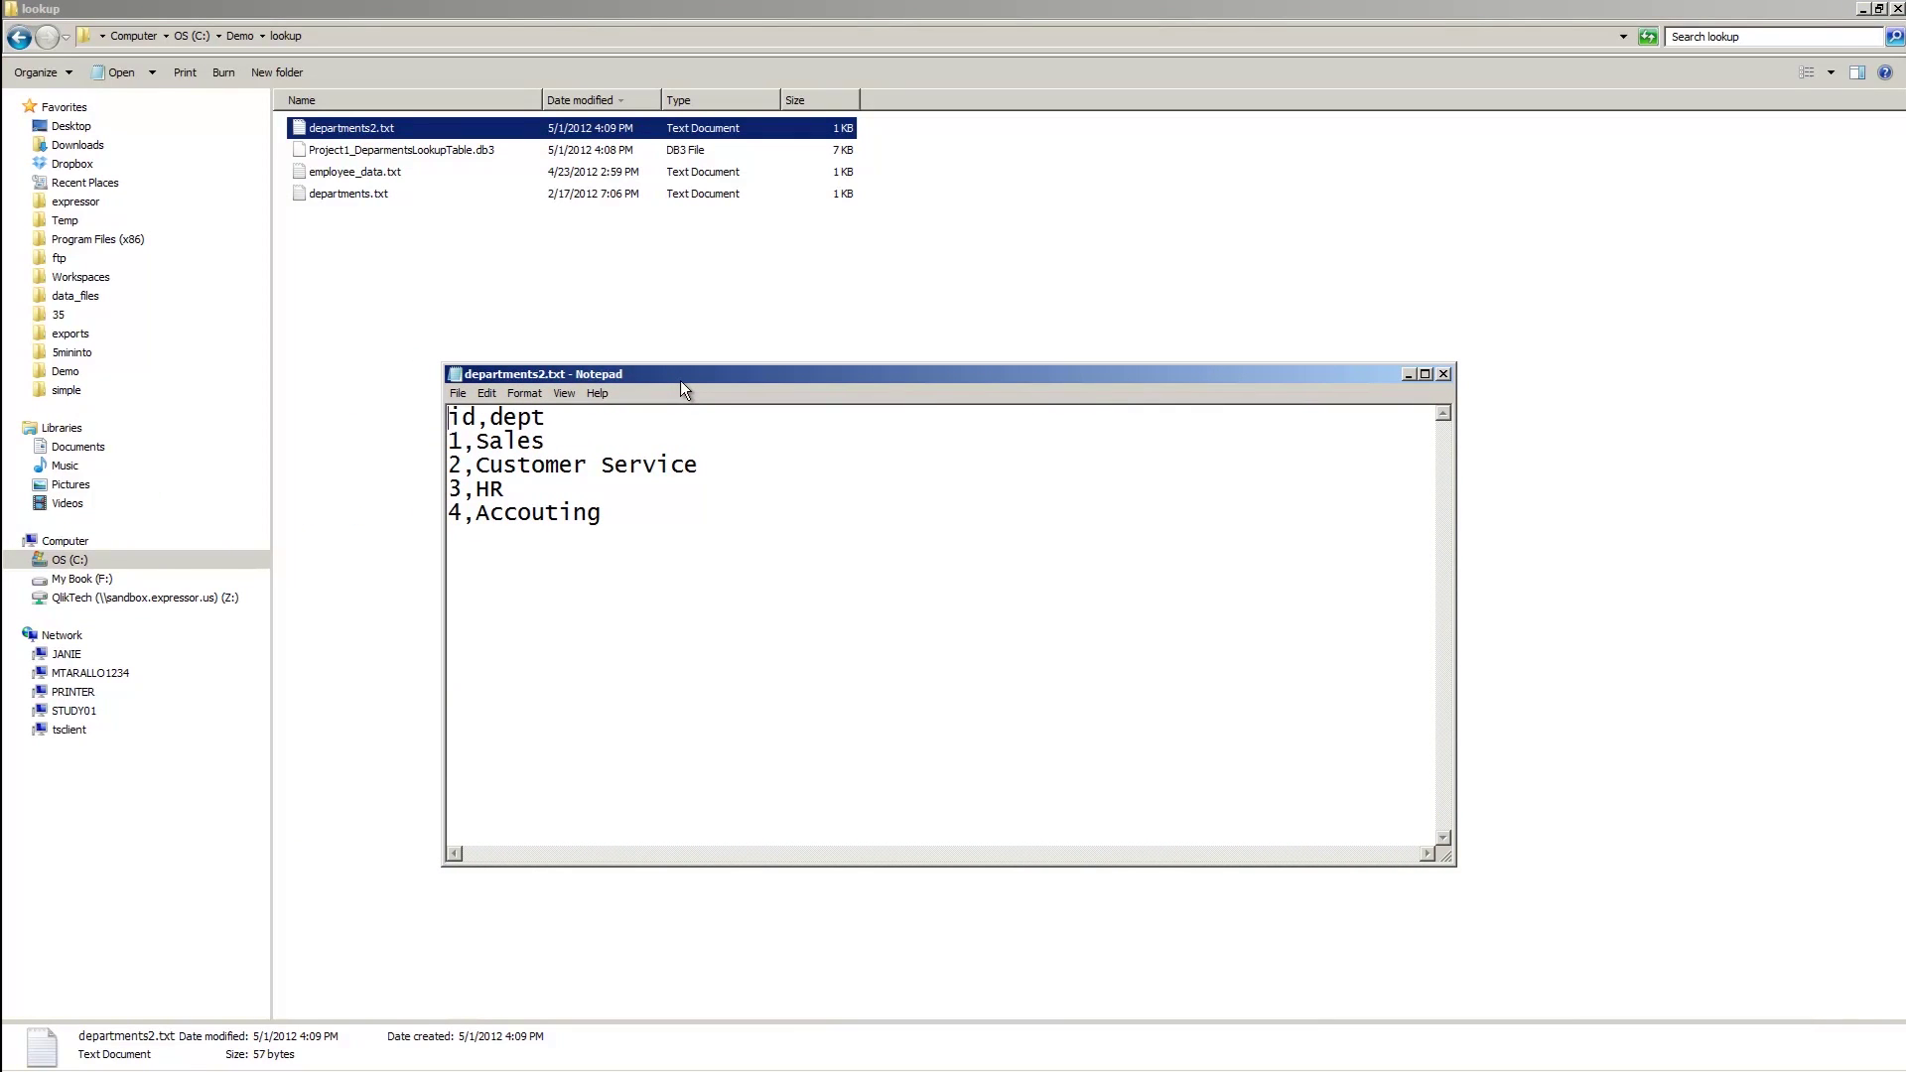
{"action": "left_click", "coordinate": [1449, 376]}
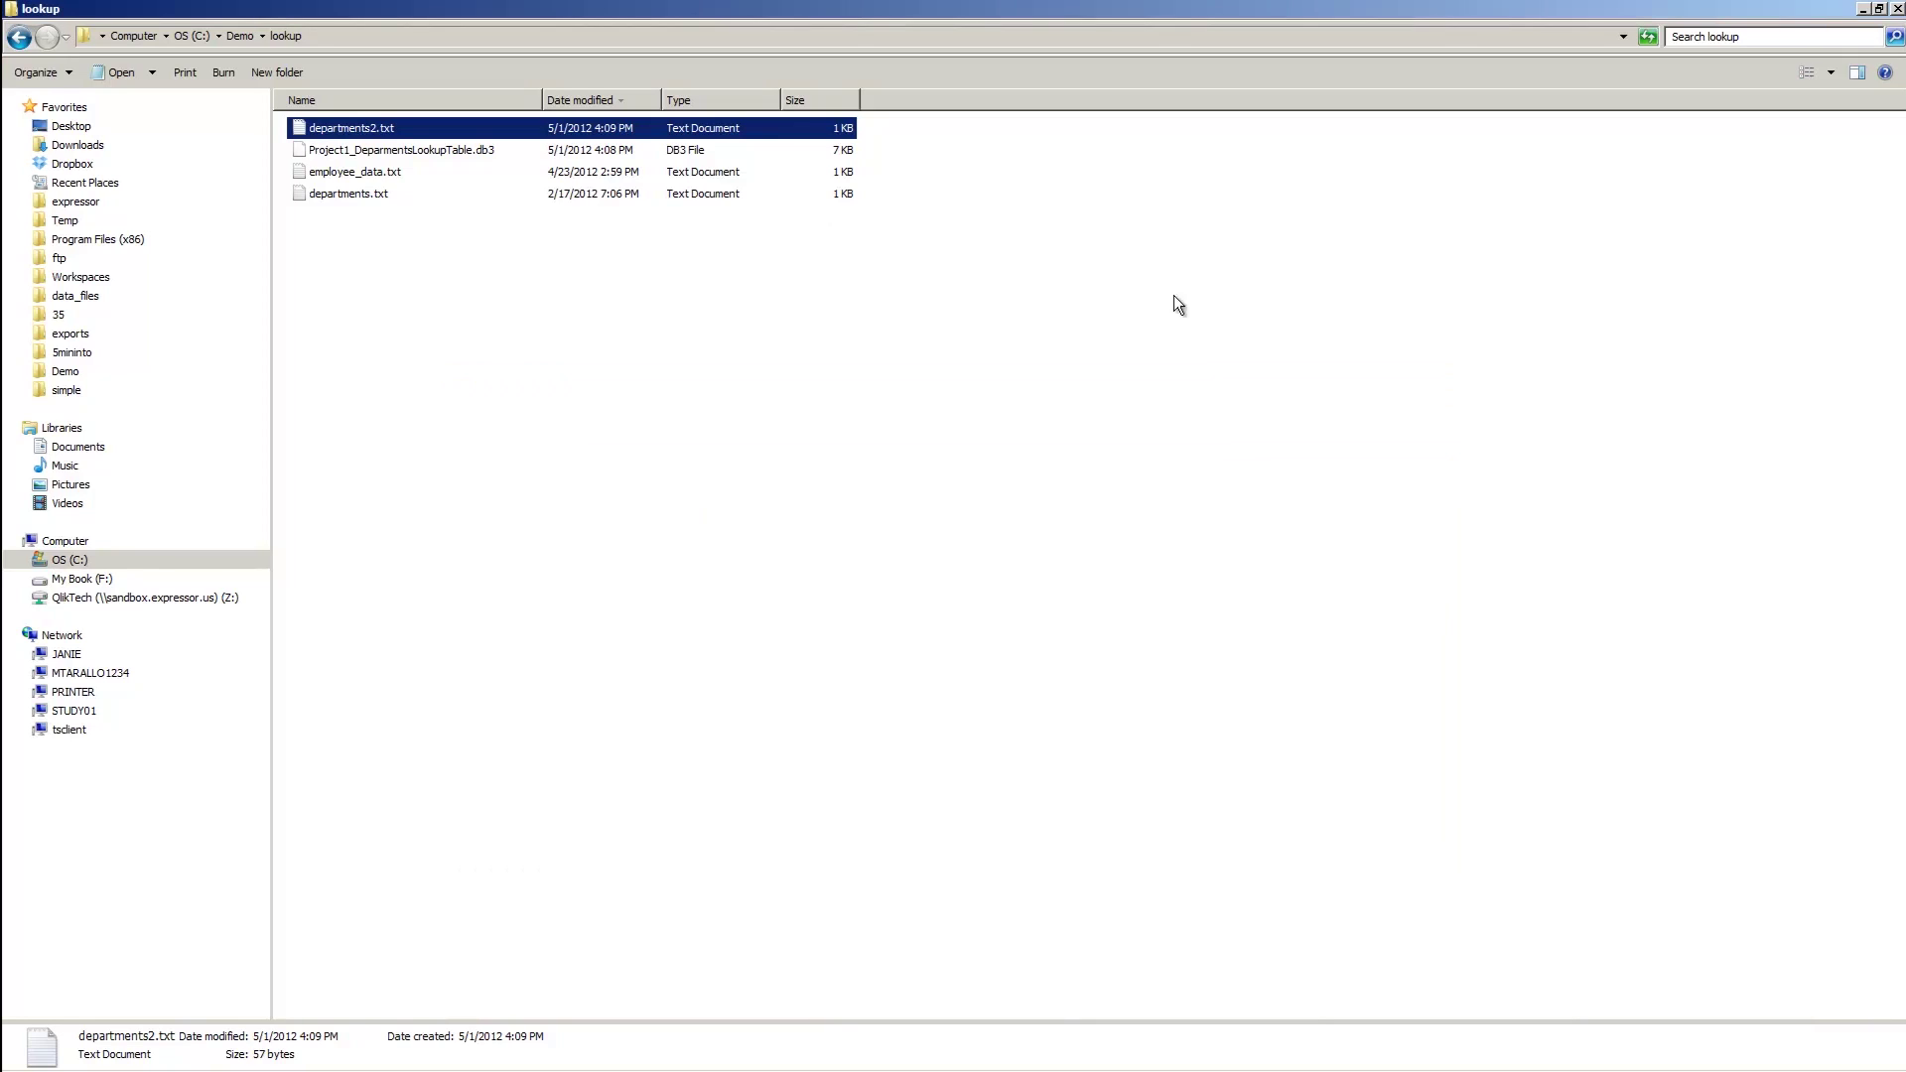
{"action": "left_click", "coordinate": [473, 150]}
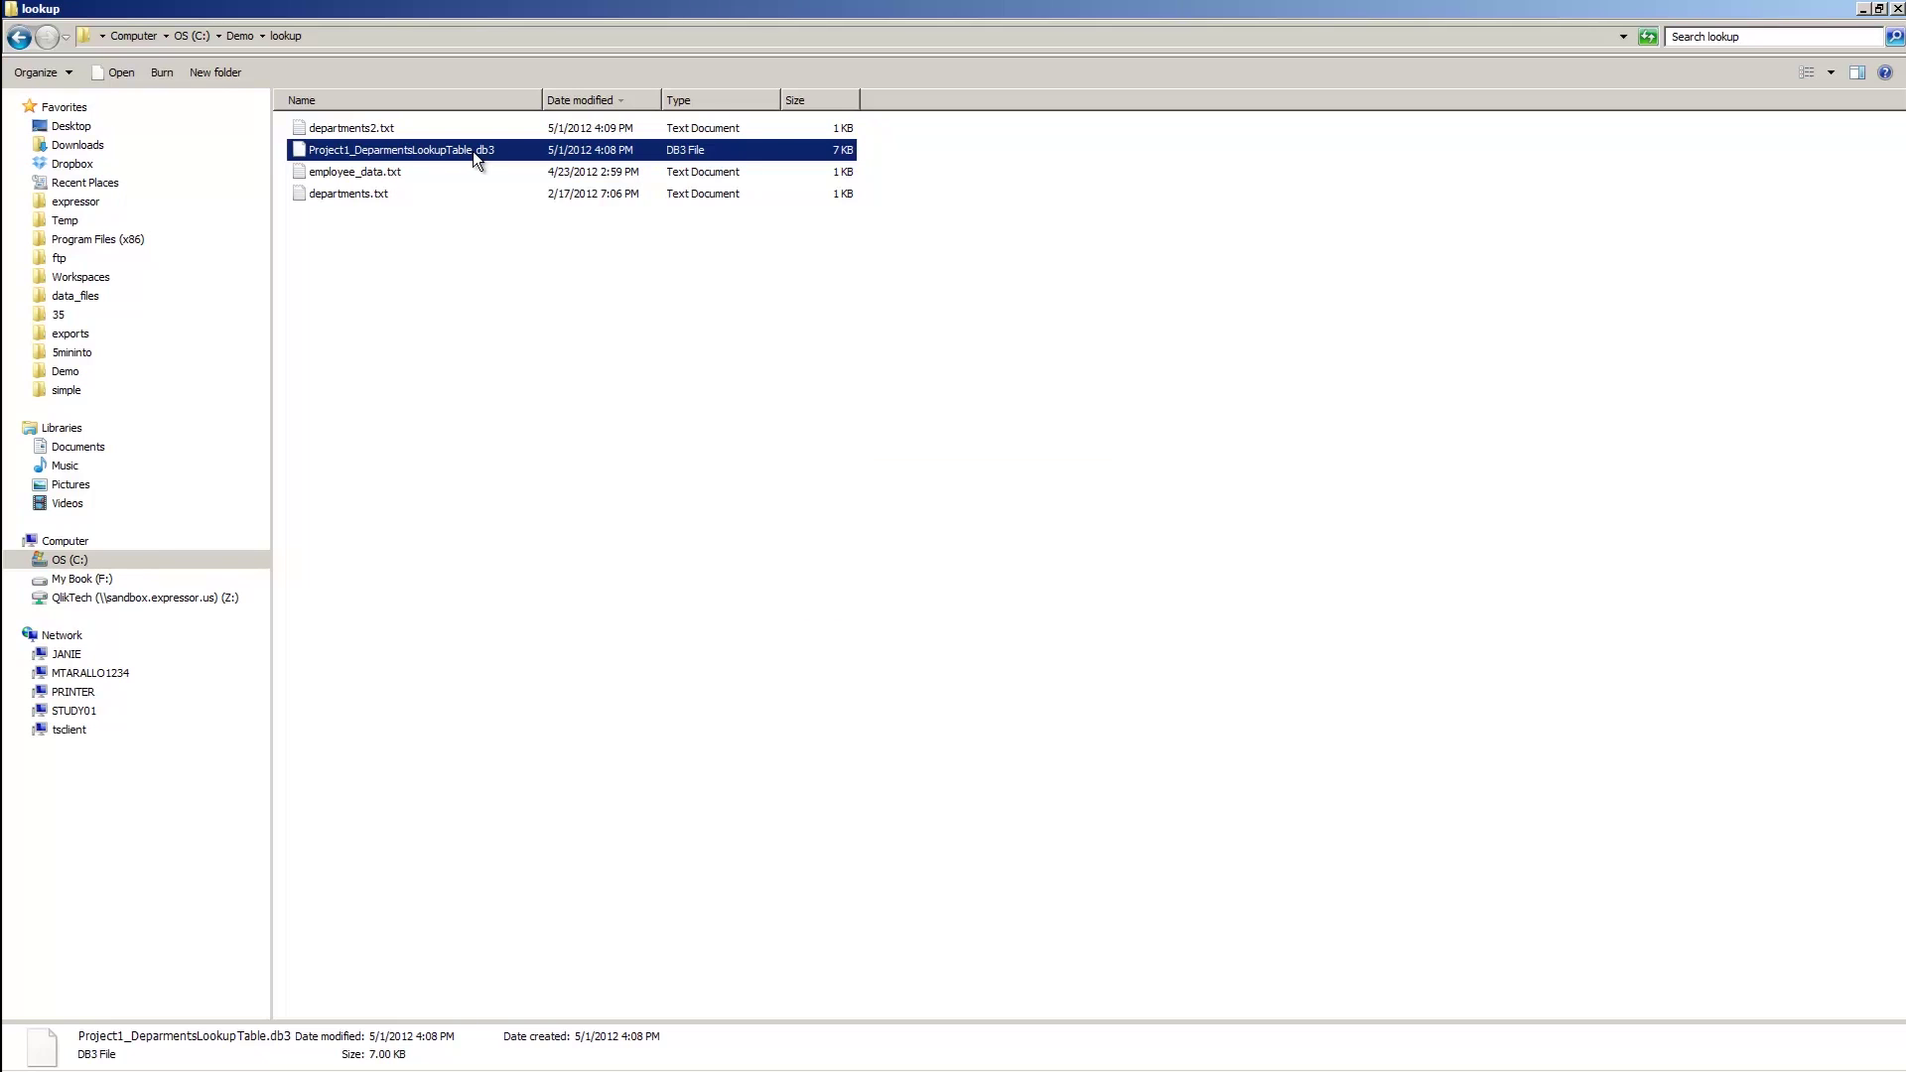
{"action": "key", "text": "alt+Tab"}
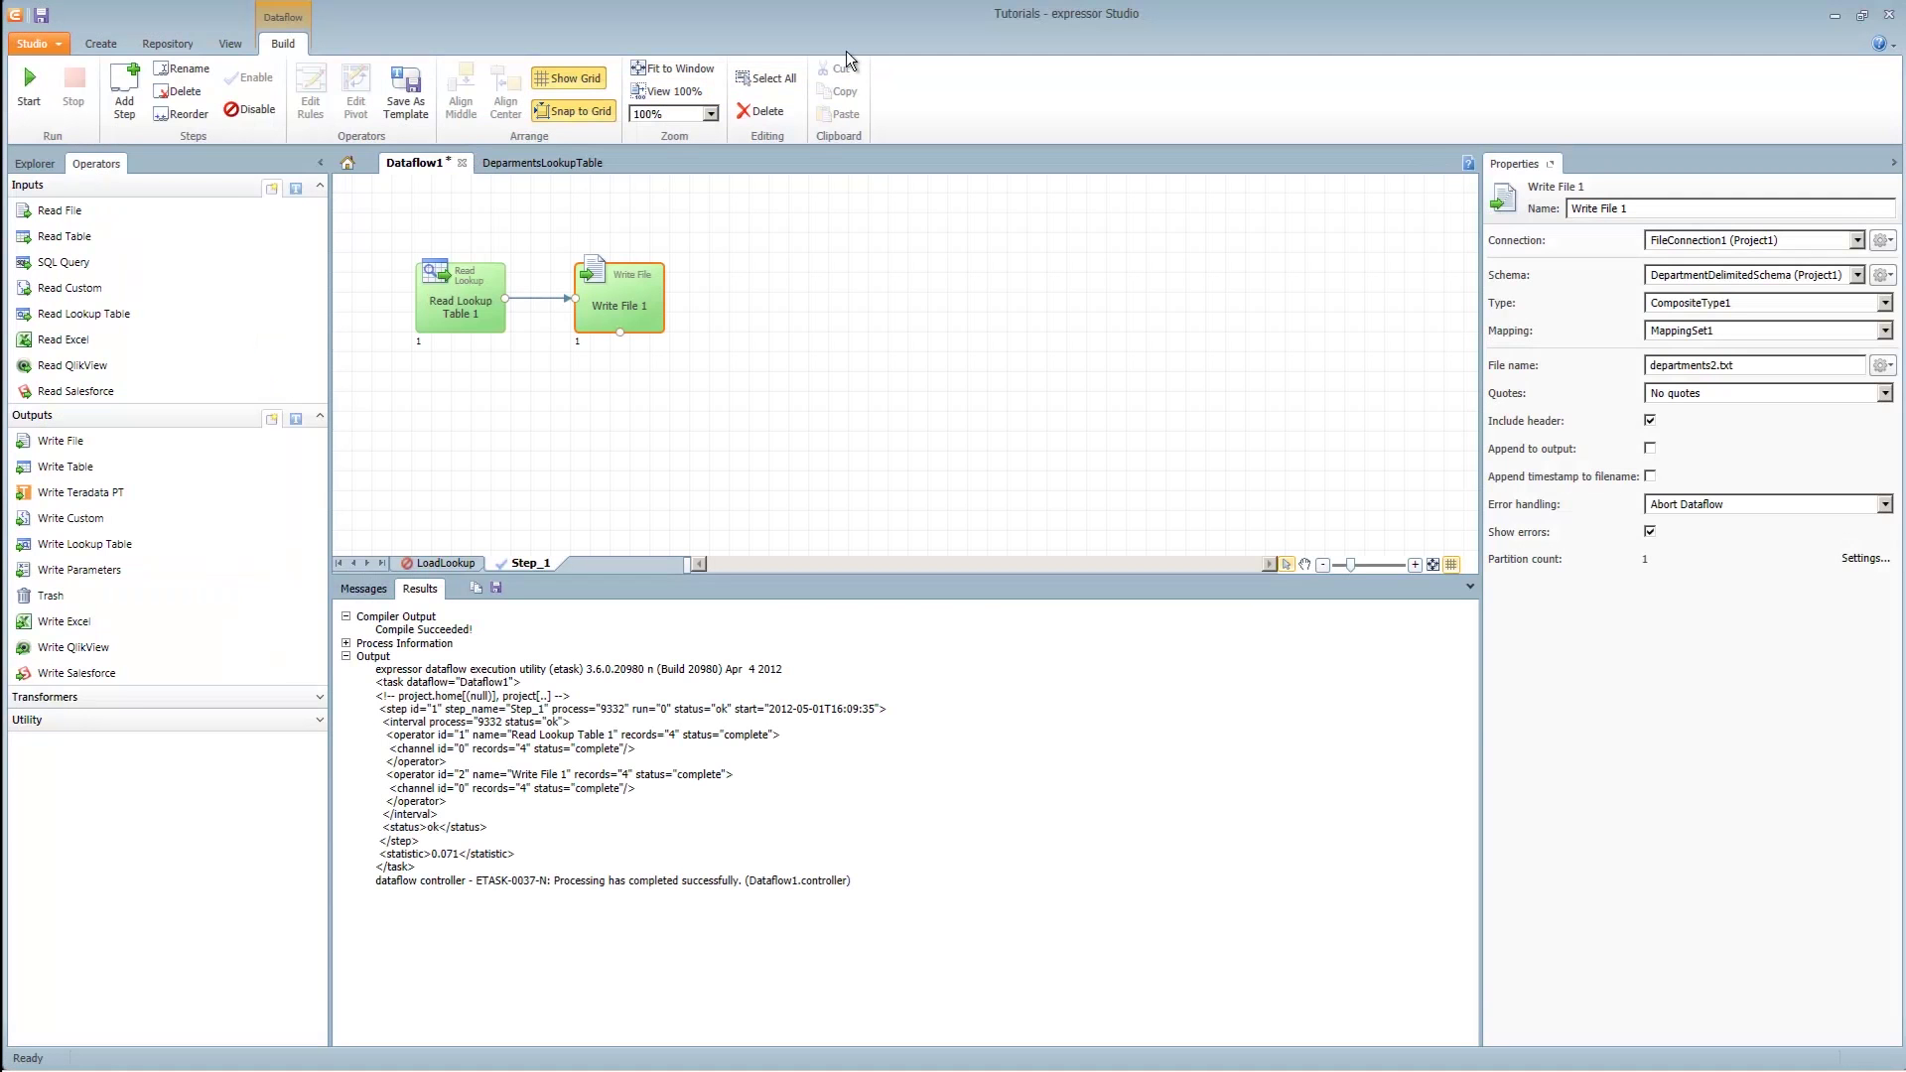
- Disable Step_1, add Step_2 and place a Read File operator on its canvas
{"action": "right_click", "coordinate": [537, 563]}
{"action": "left_click", "coordinate": [587, 642]}
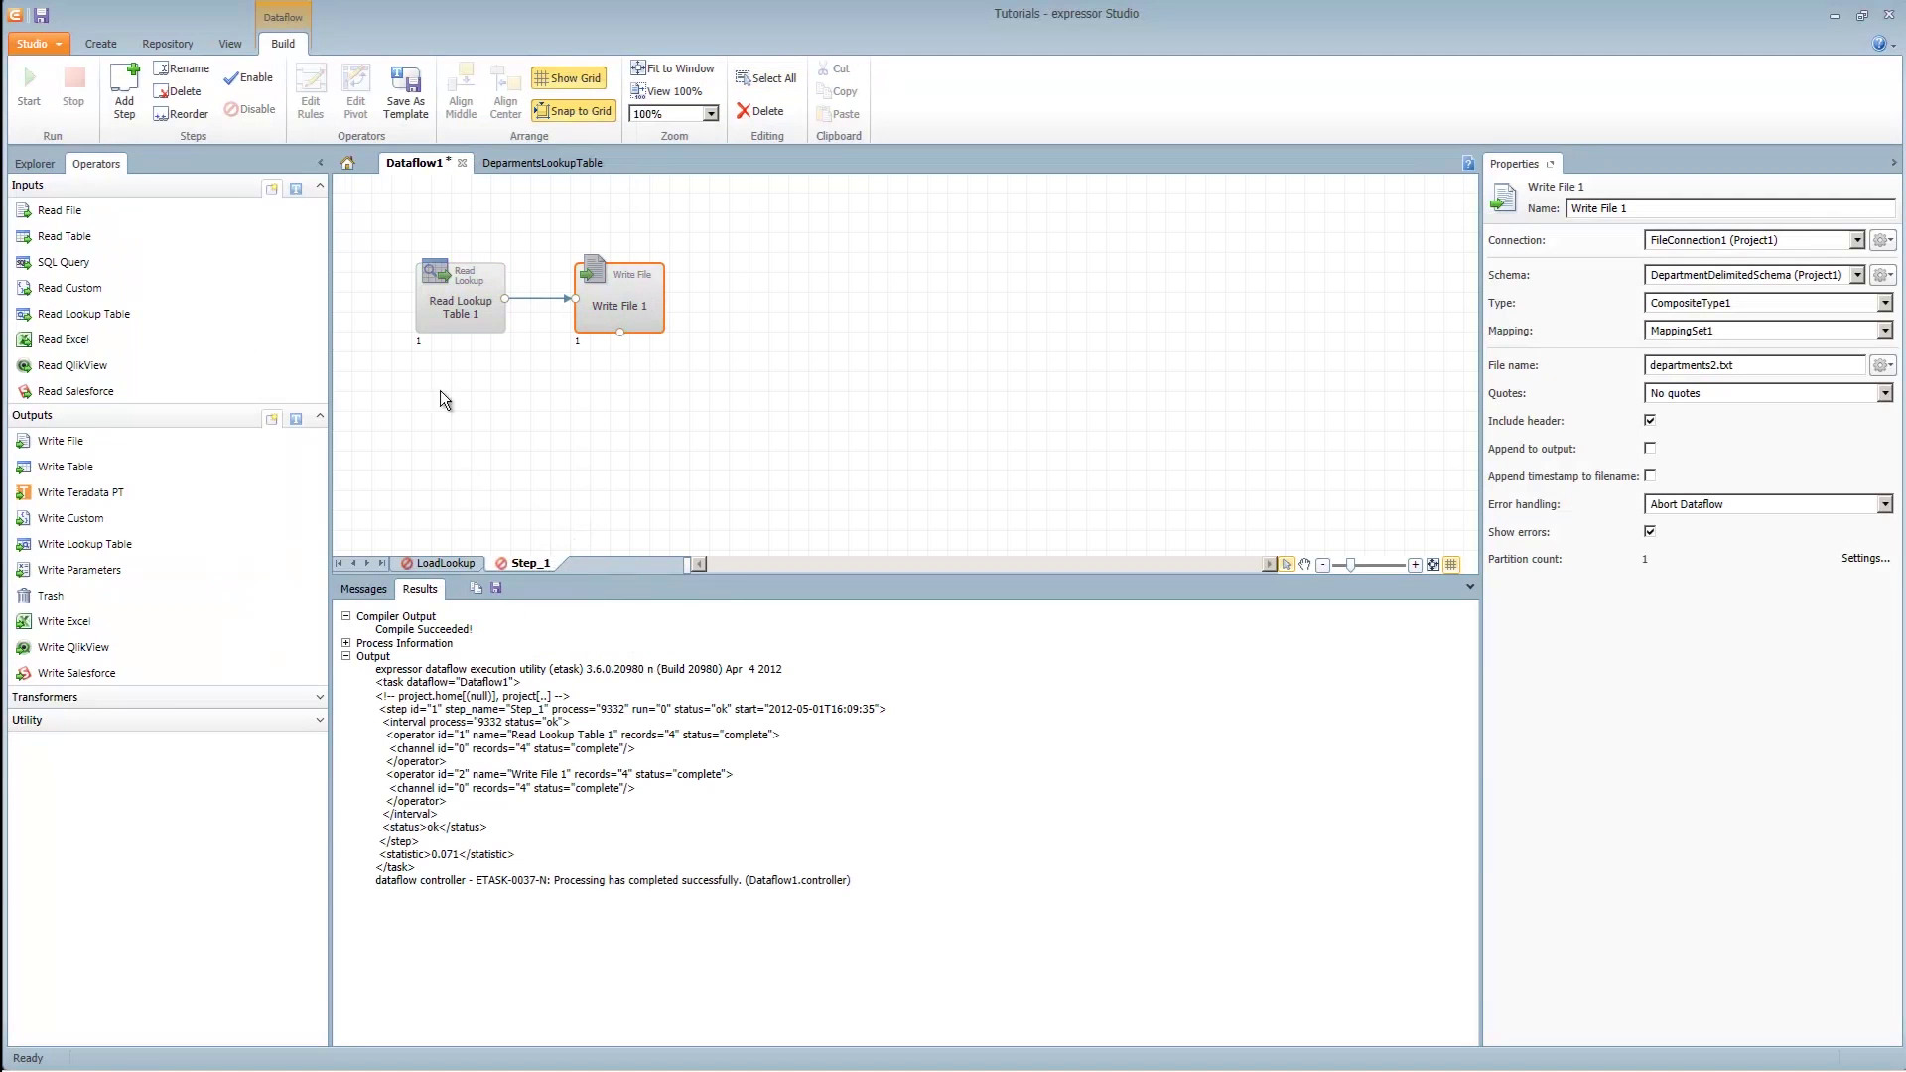
{"action": "left_click", "coordinate": [124, 99]}
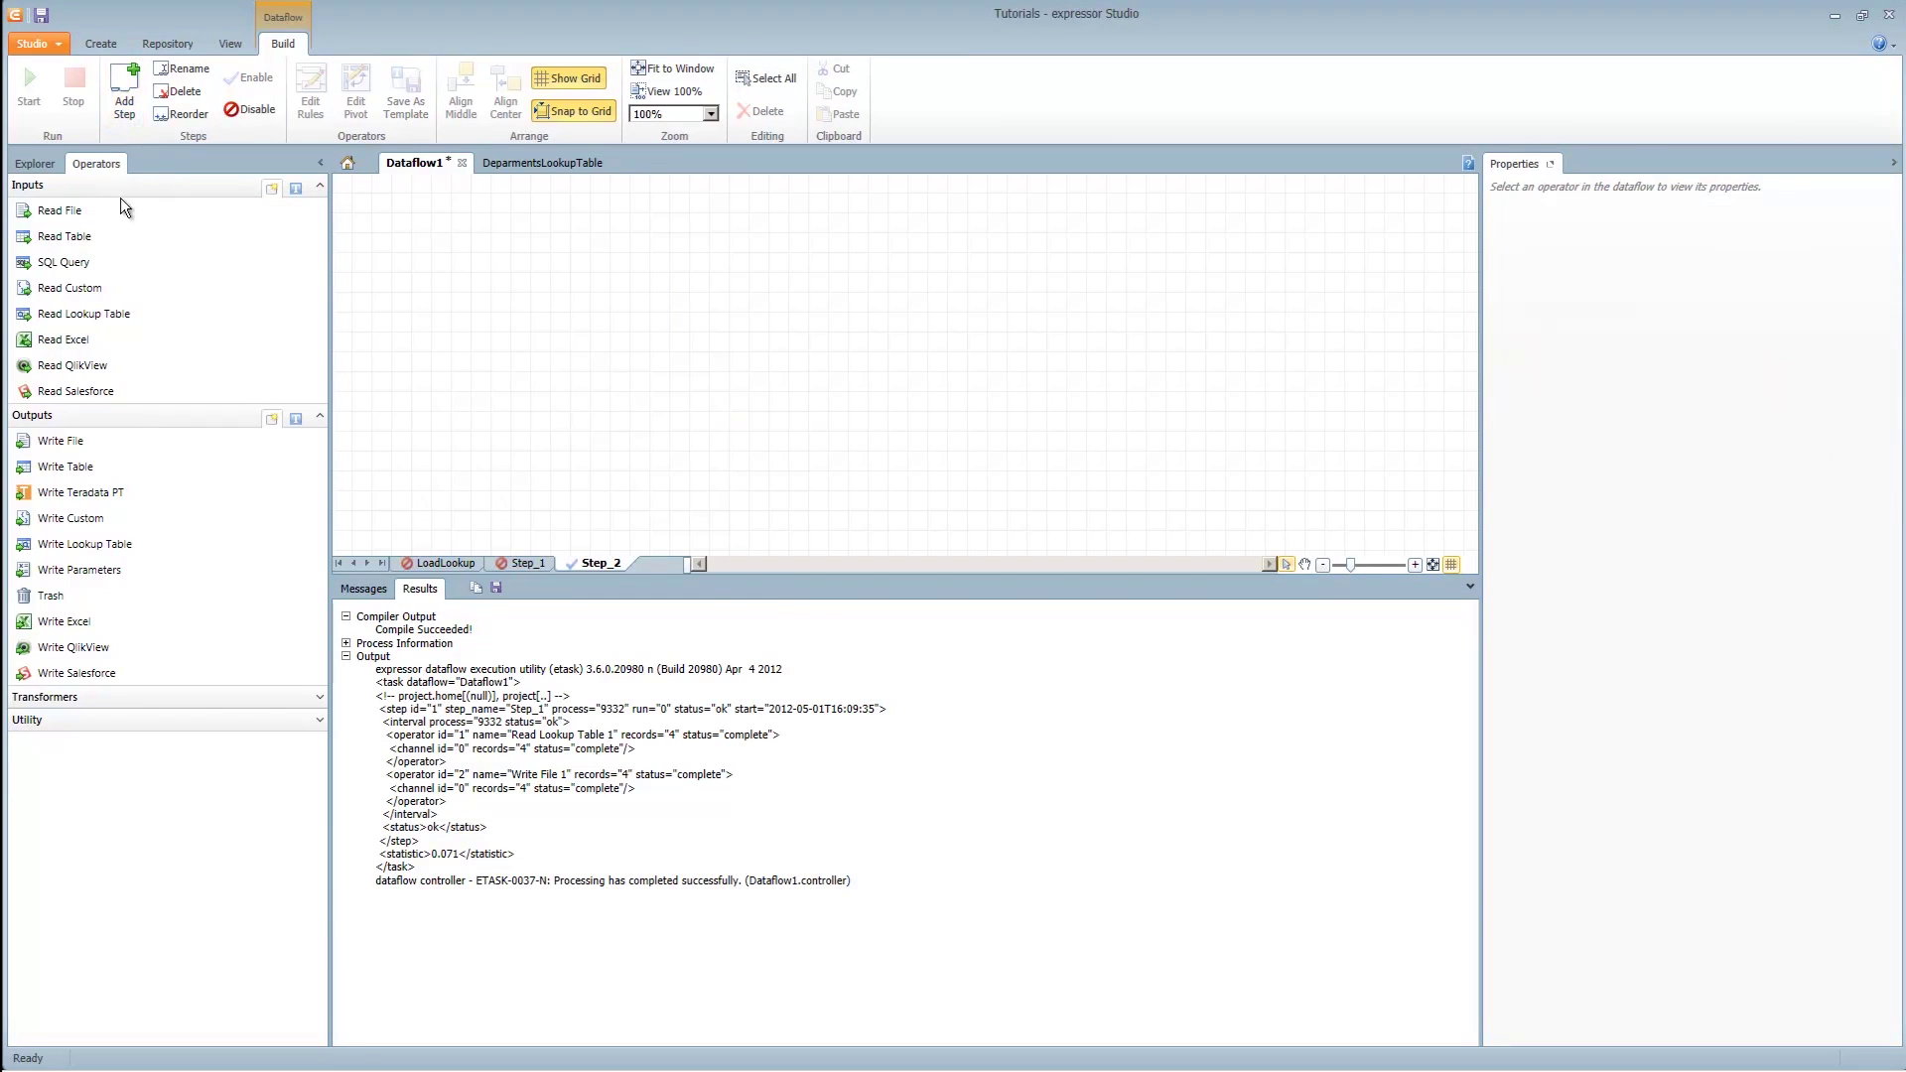
{"action": "left_click_drag", "start_coordinate": [62, 210], "coordinate": [536, 299]}
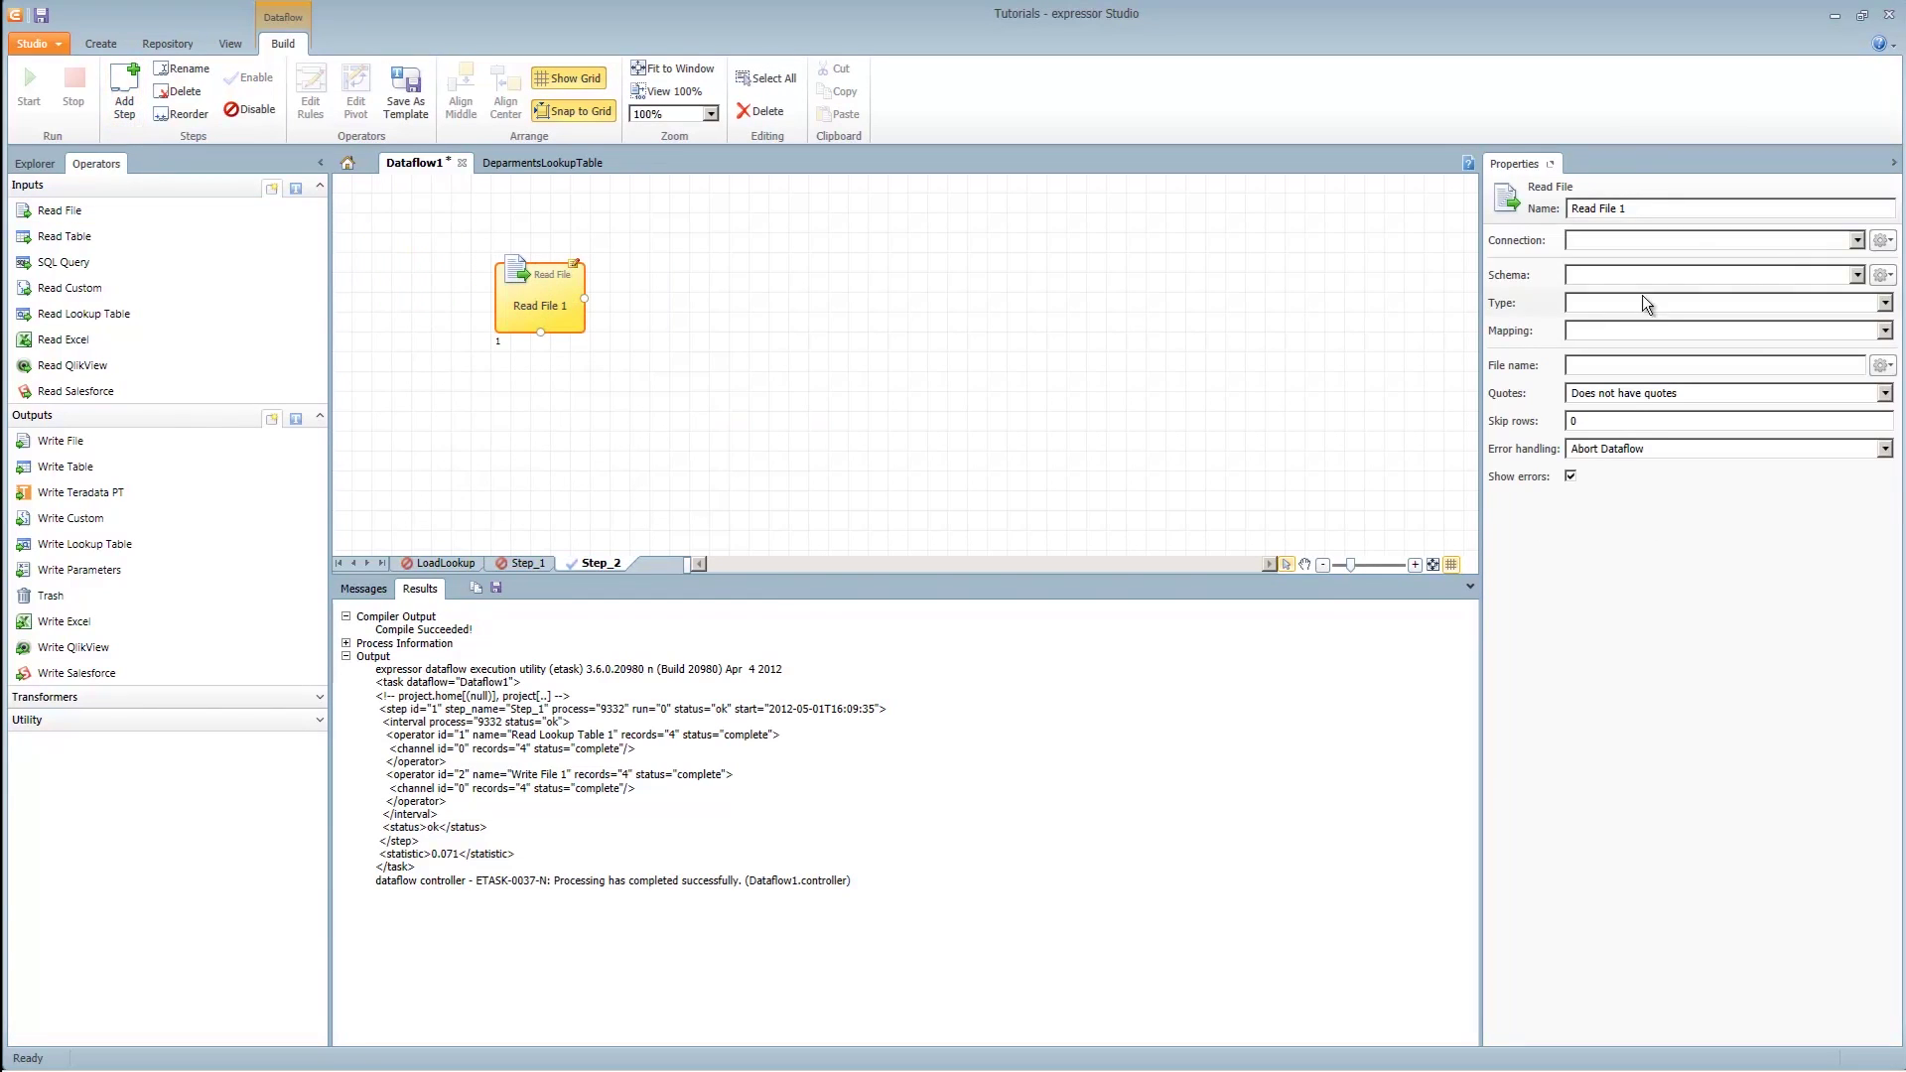
- Use FileConnection1 and start a new delimited schema from employee_data.txt sample data
{"action": "left_click", "coordinate": [1855, 240]}
{"action": "left_click", "coordinate": [1833, 259]}
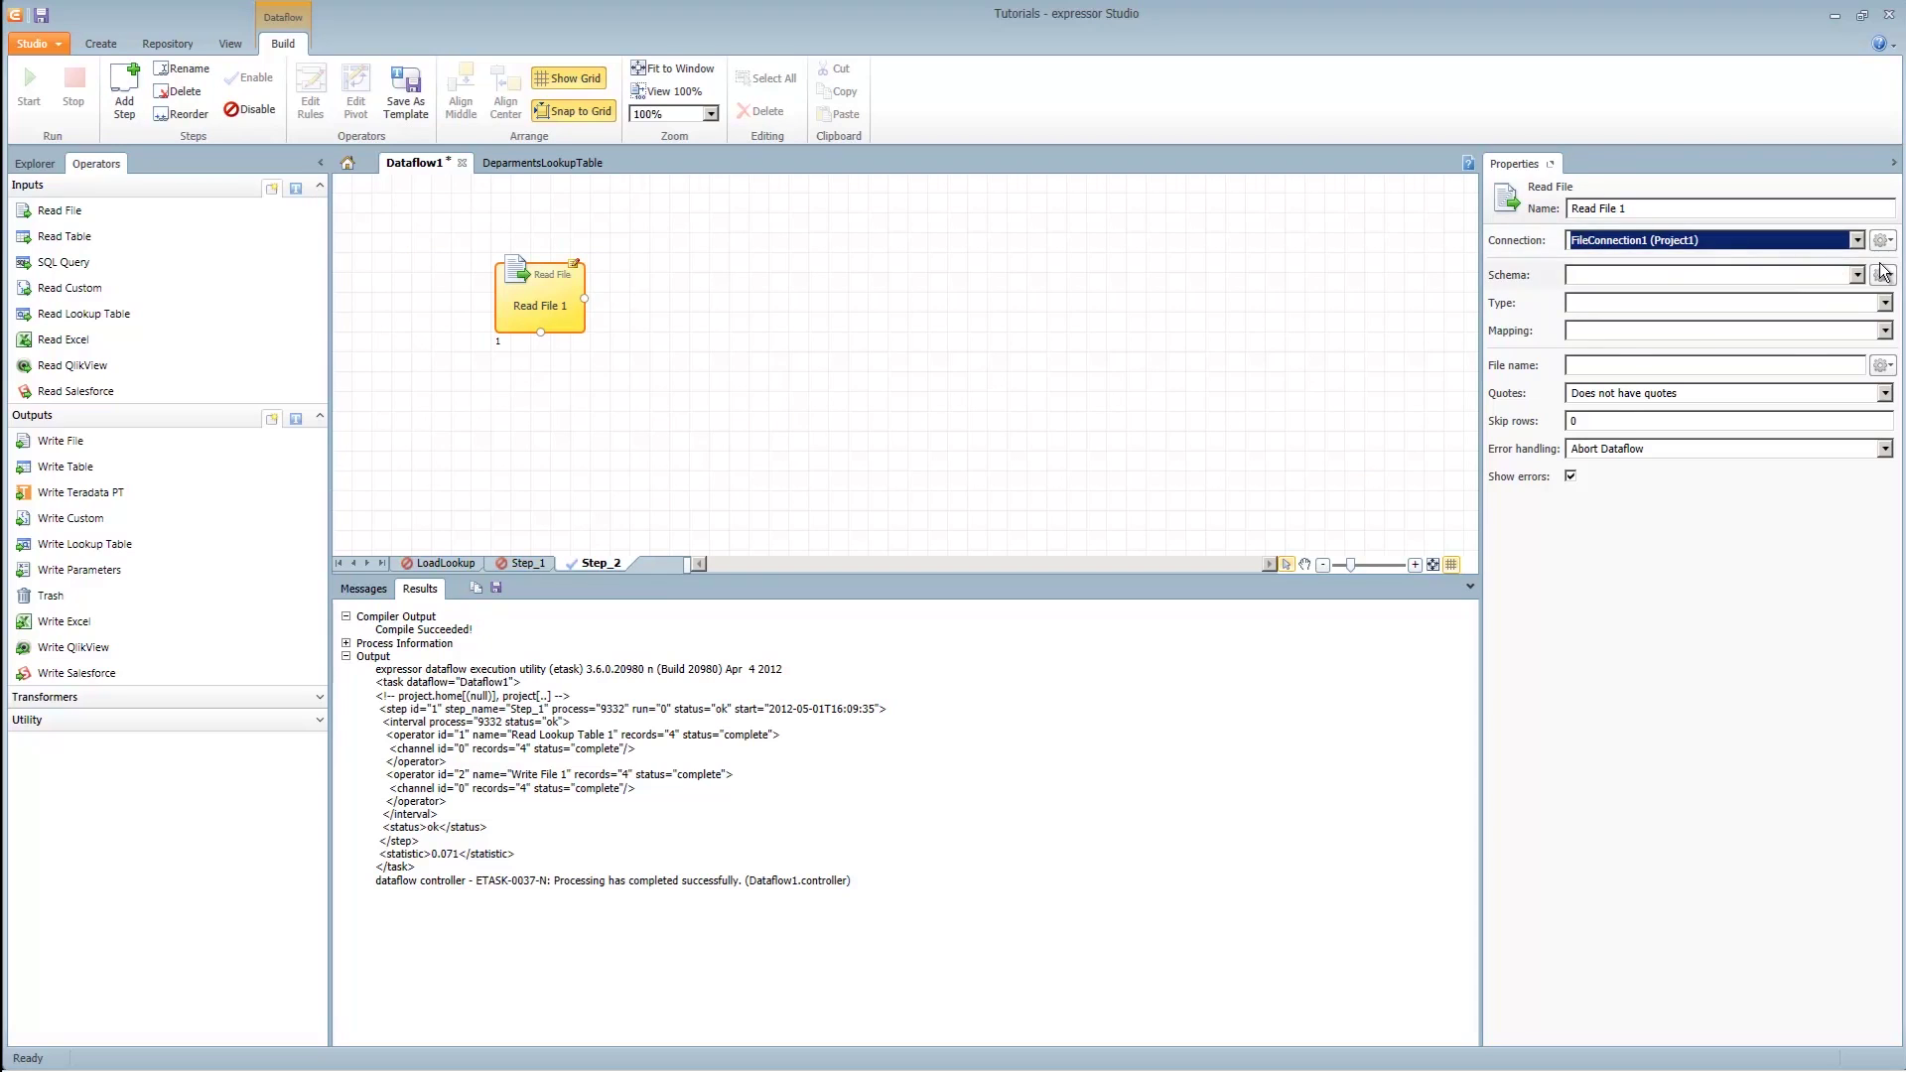
{"action": "left_click", "coordinate": [1878, 275]}
{"action": "left_click", "coordinate": [1859, 310]}
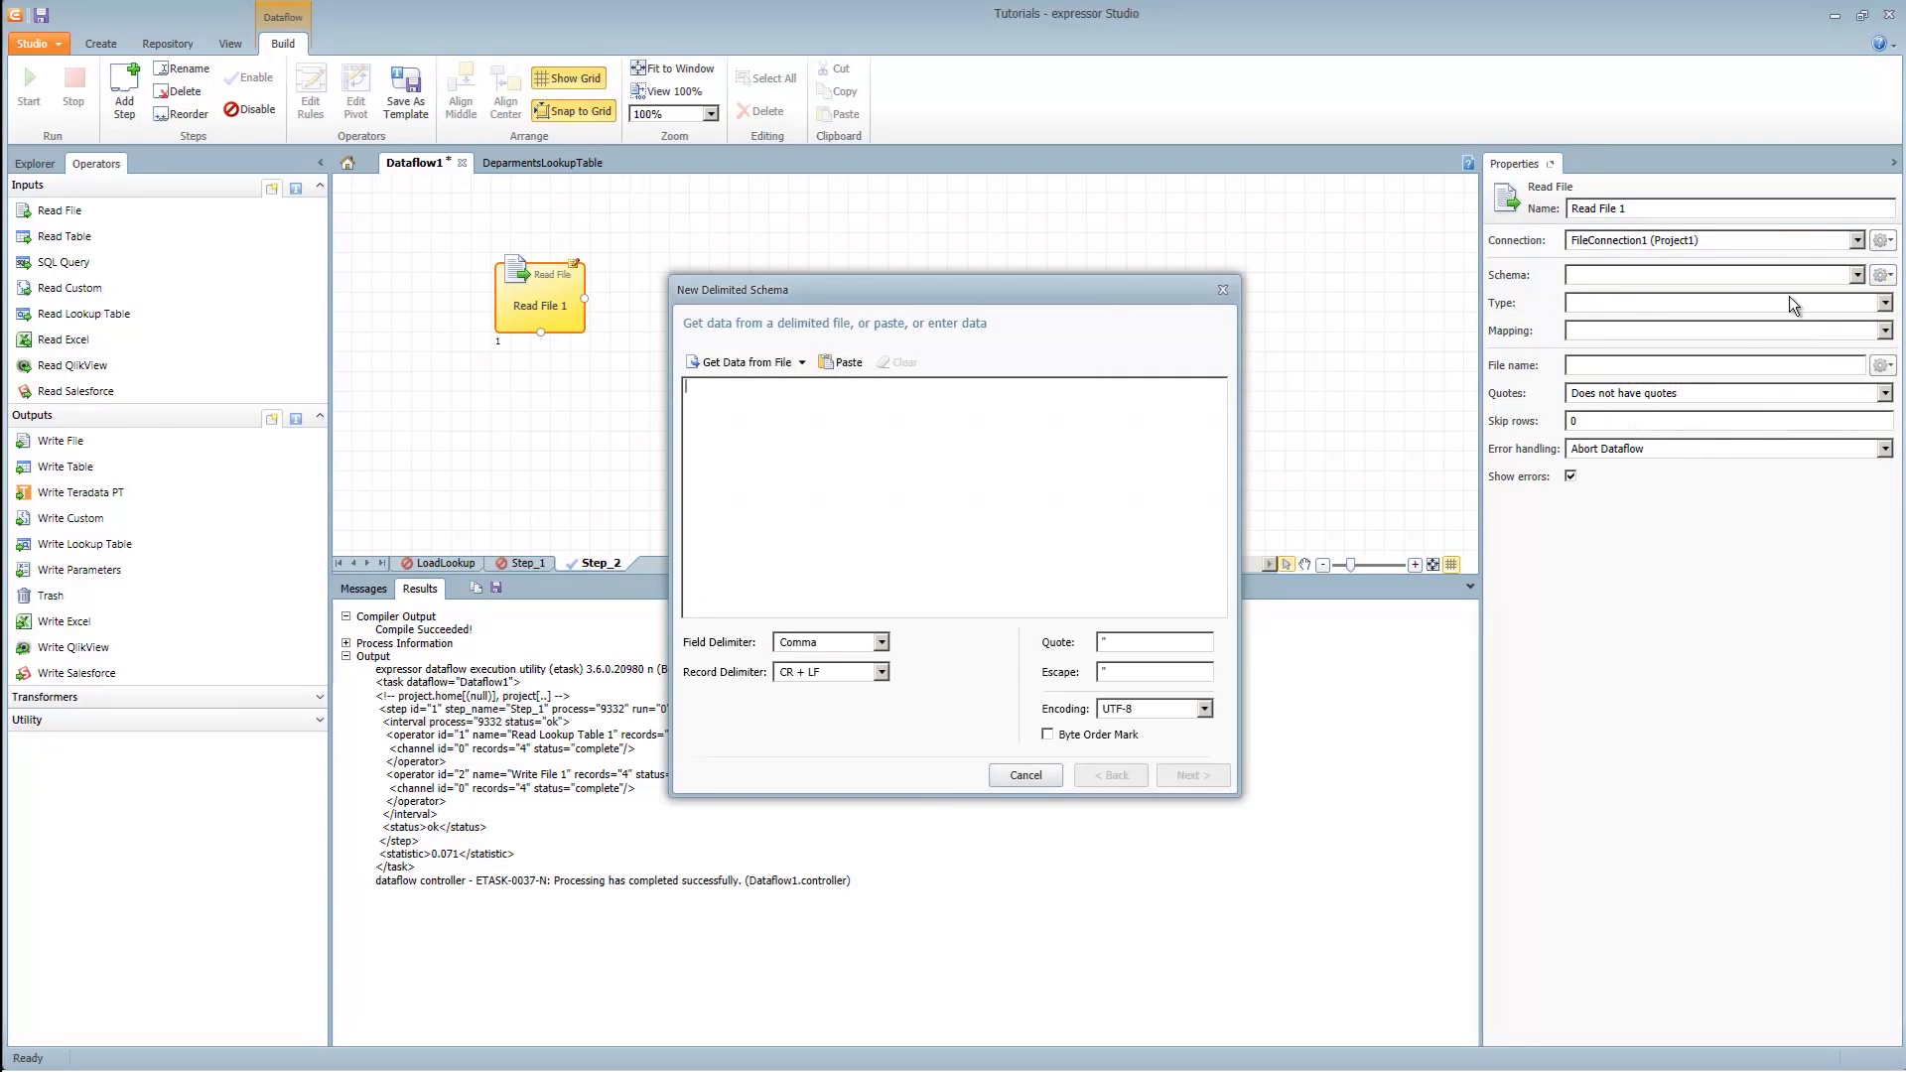
{"action": "left_click", "coordinate": [751, 362]}
{"action": "left_click", "coordinate": [752, 440]}
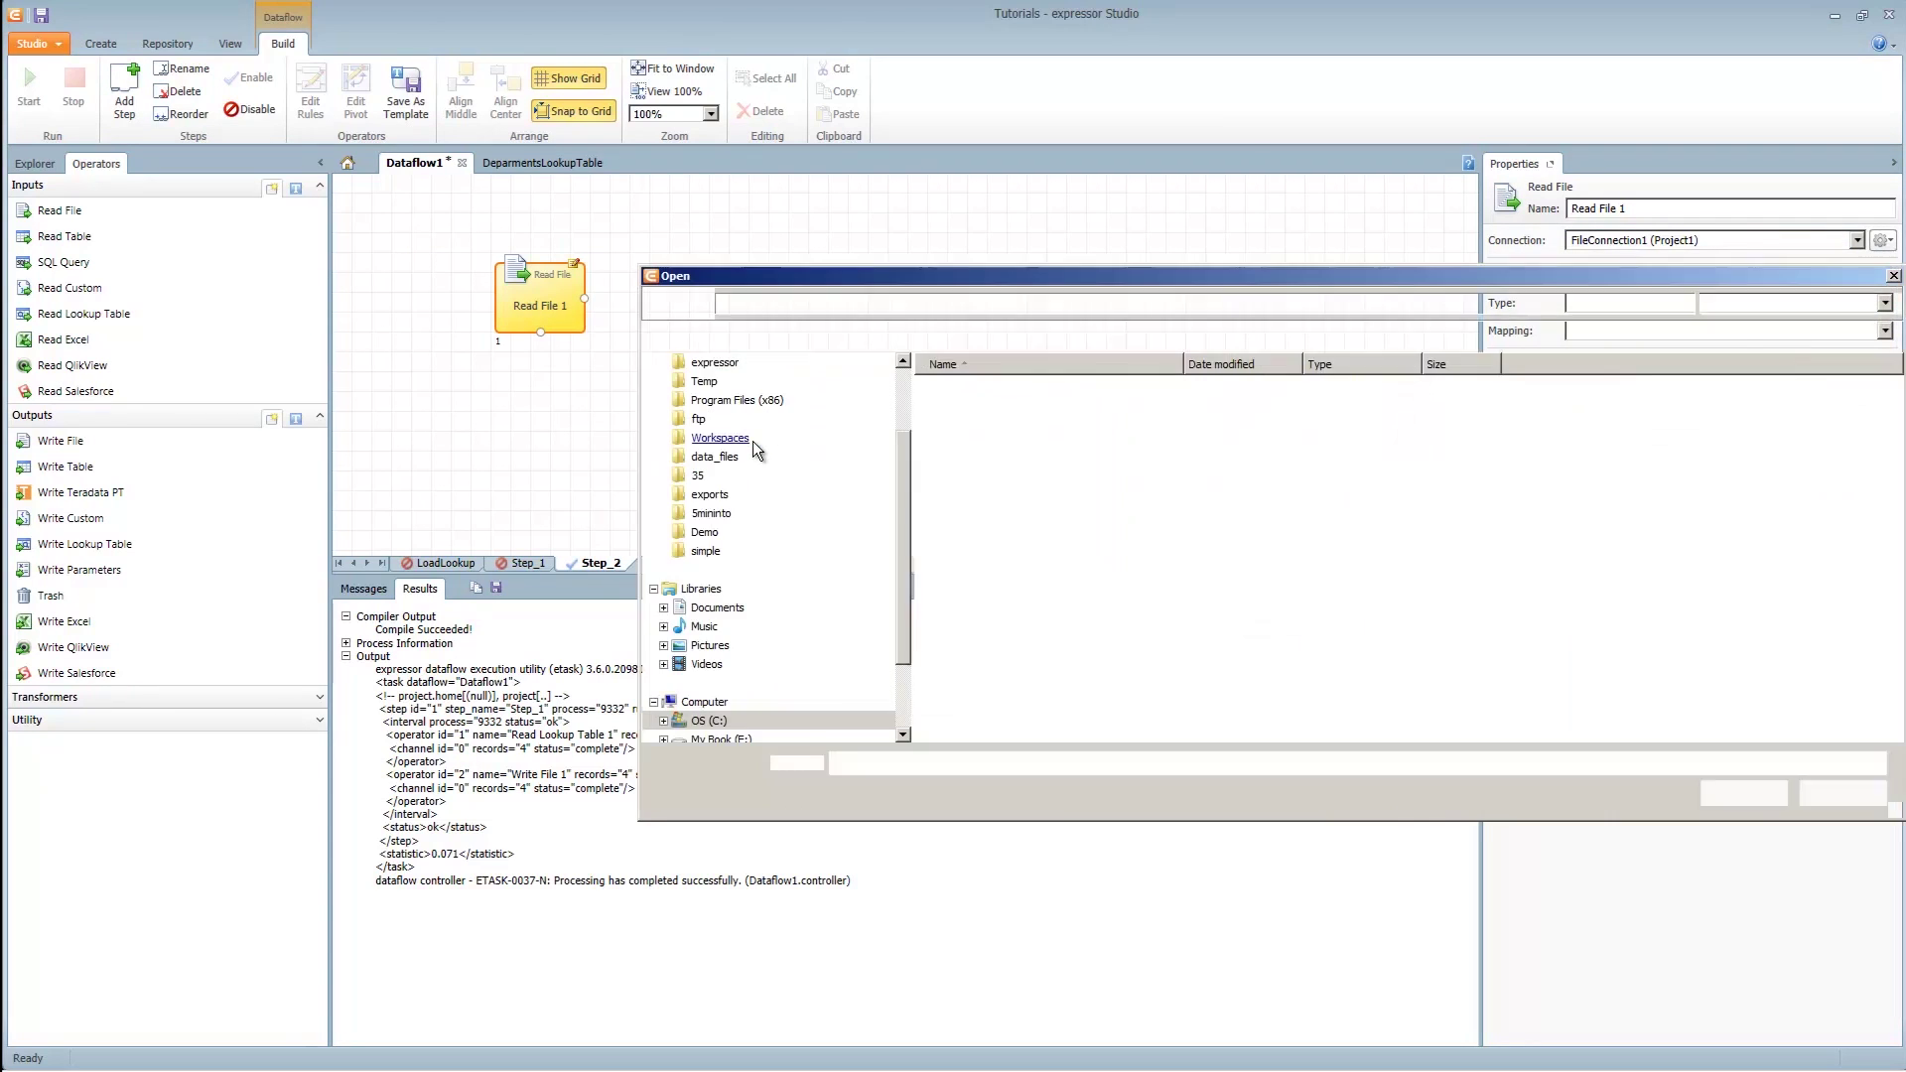
{"action": "left_click", "coordinate": [998, 438]}
{"action": "double_click", "coordinate": [999, 438]}
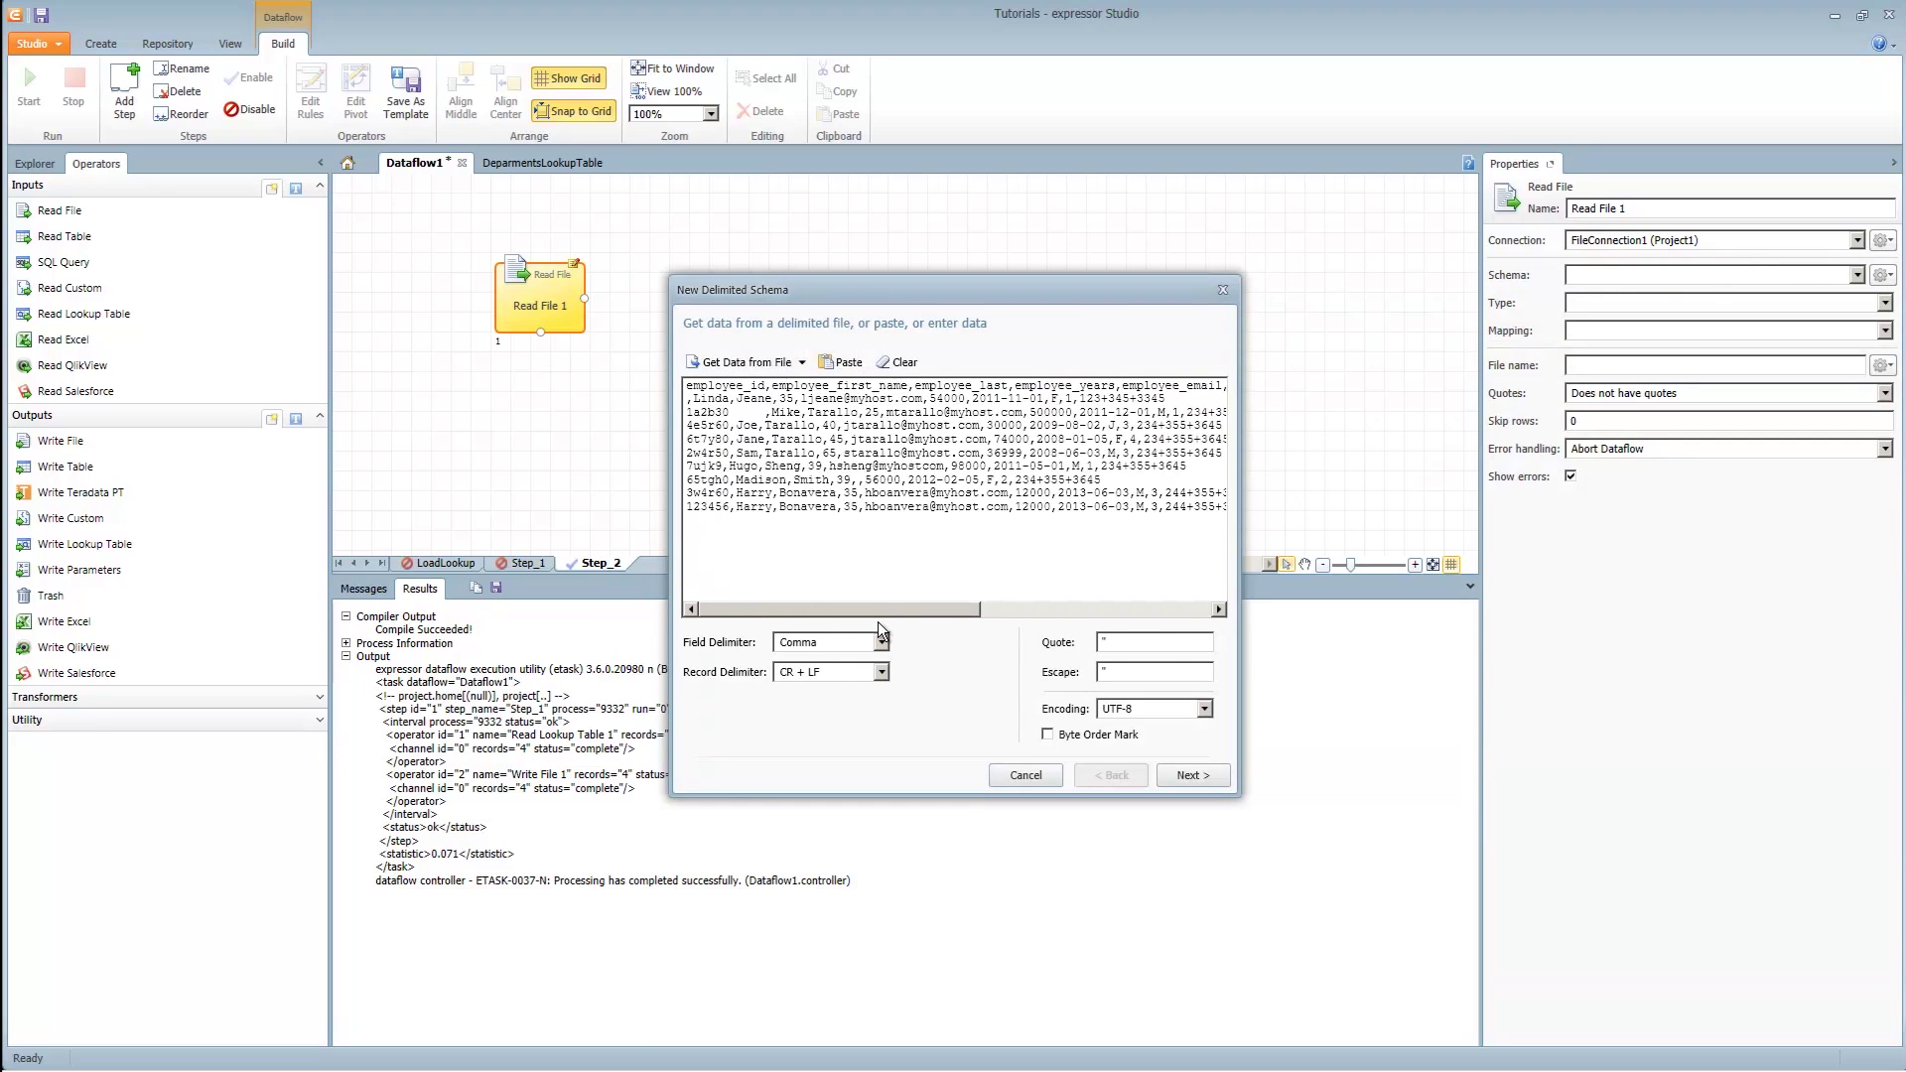
- Adjust the schema preview columns and take field names from the header row
{"action": "left_click_drag", "start_coordinate": [968, 609], "coordinate": [1243, 610]}
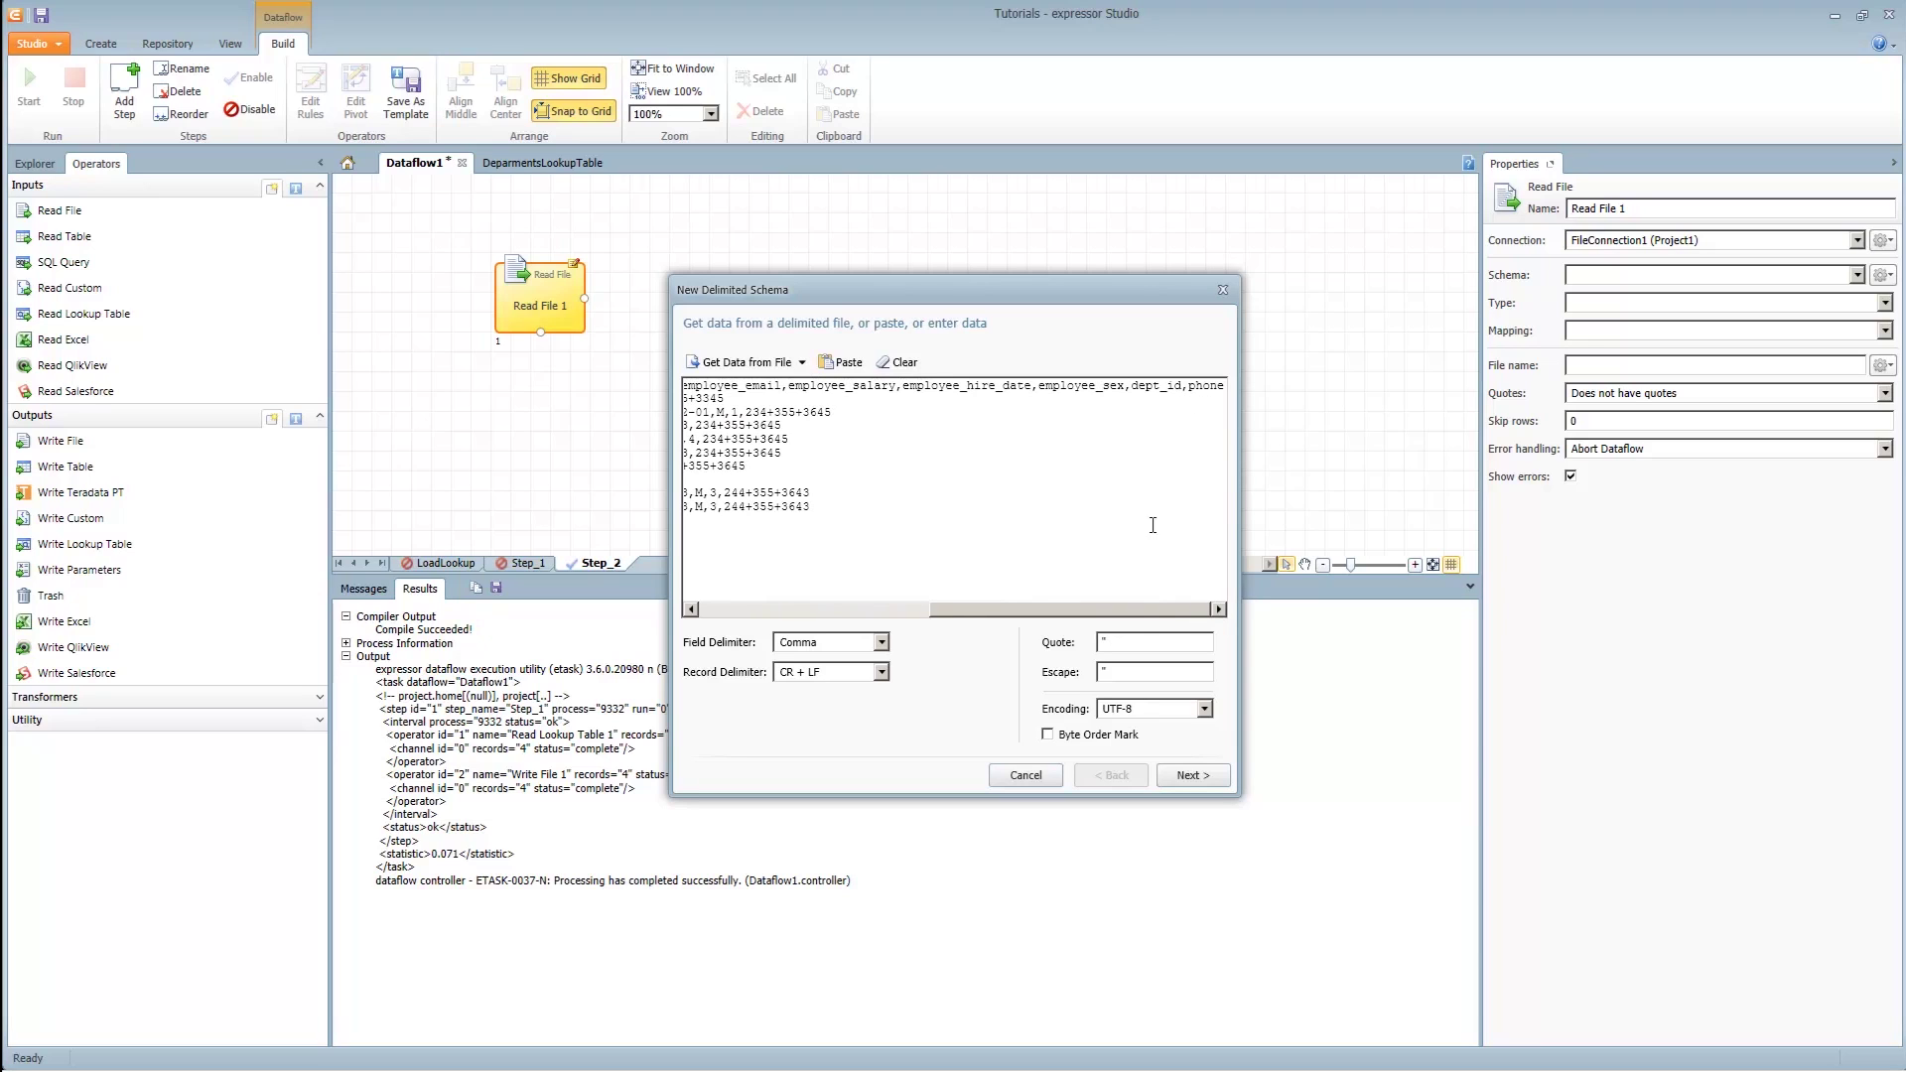
{"action": "left_click_drag", "start_coordinate": [1134, 607], "coordinate": [1025, 606]}
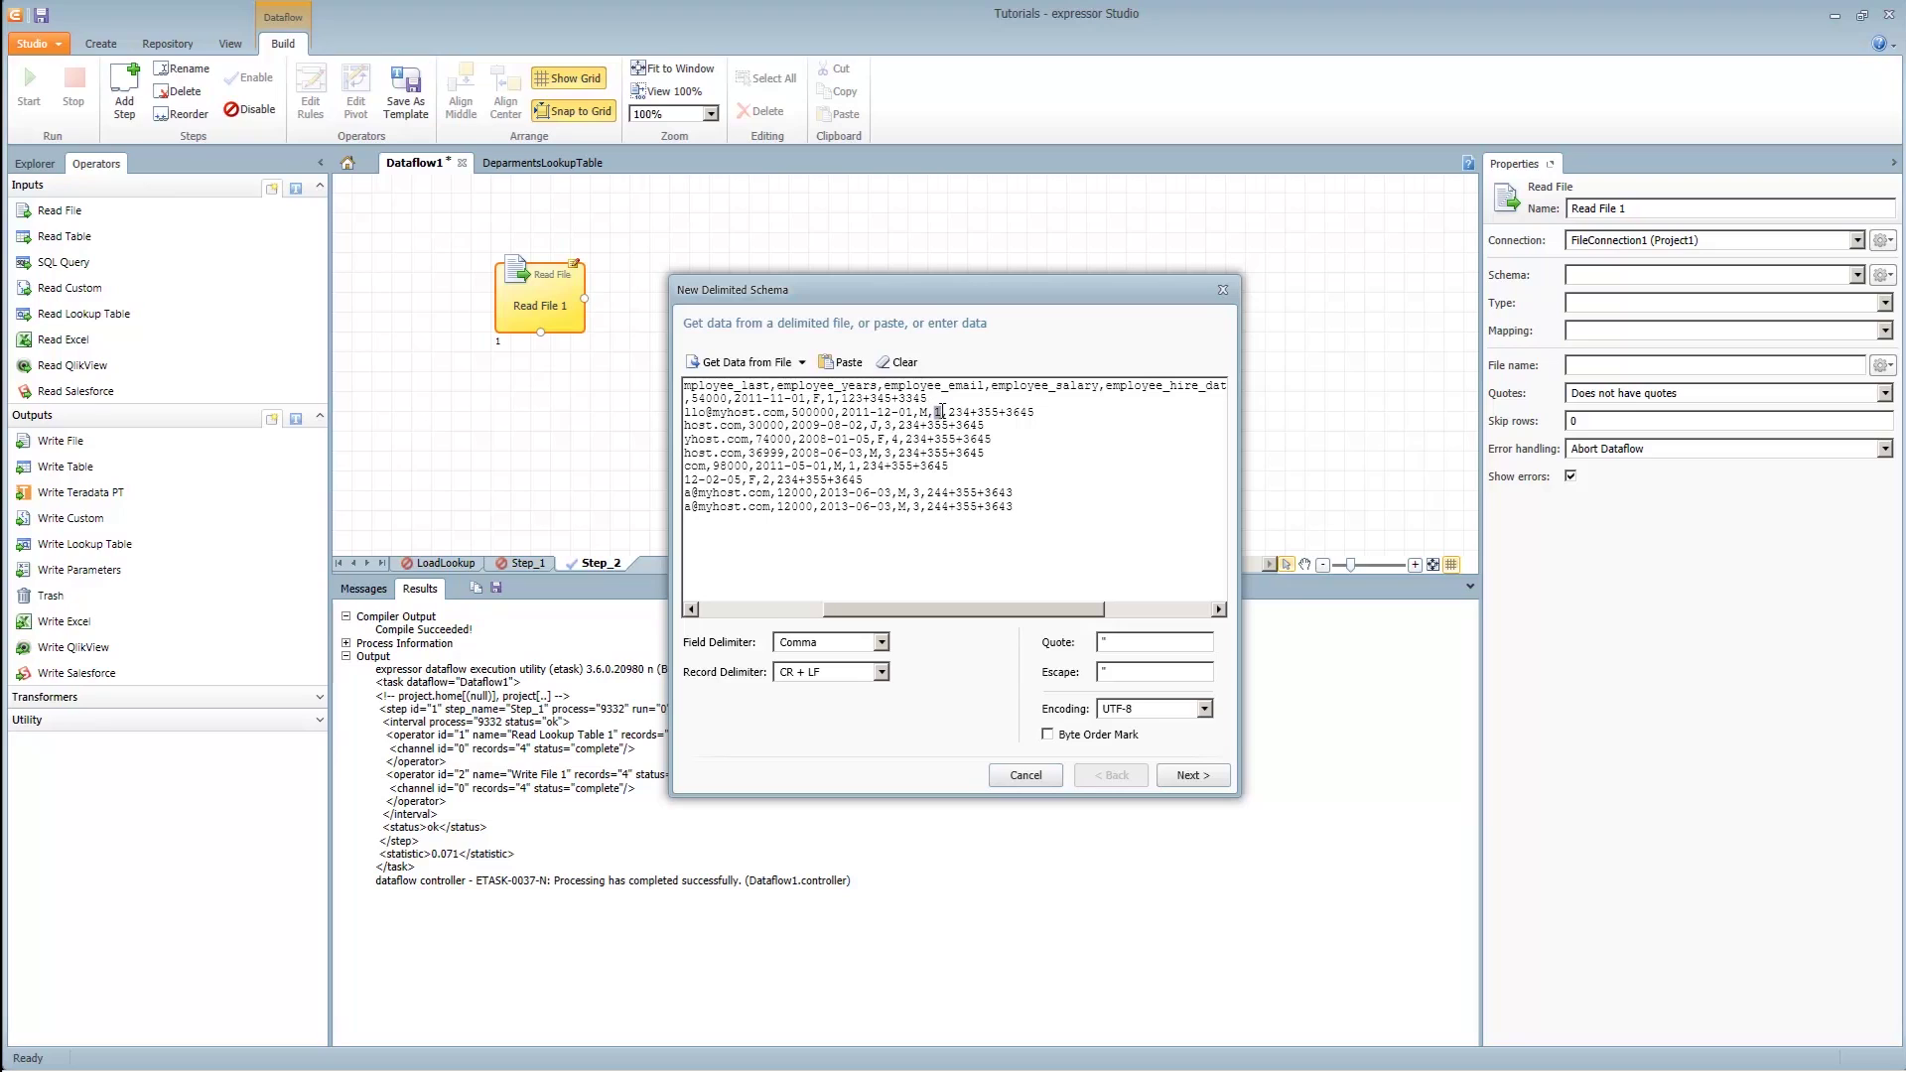
{"action": "left_click", "coordinate": [917, 491]}
{"action": "left_click", "coordinate": [1192, 775]}
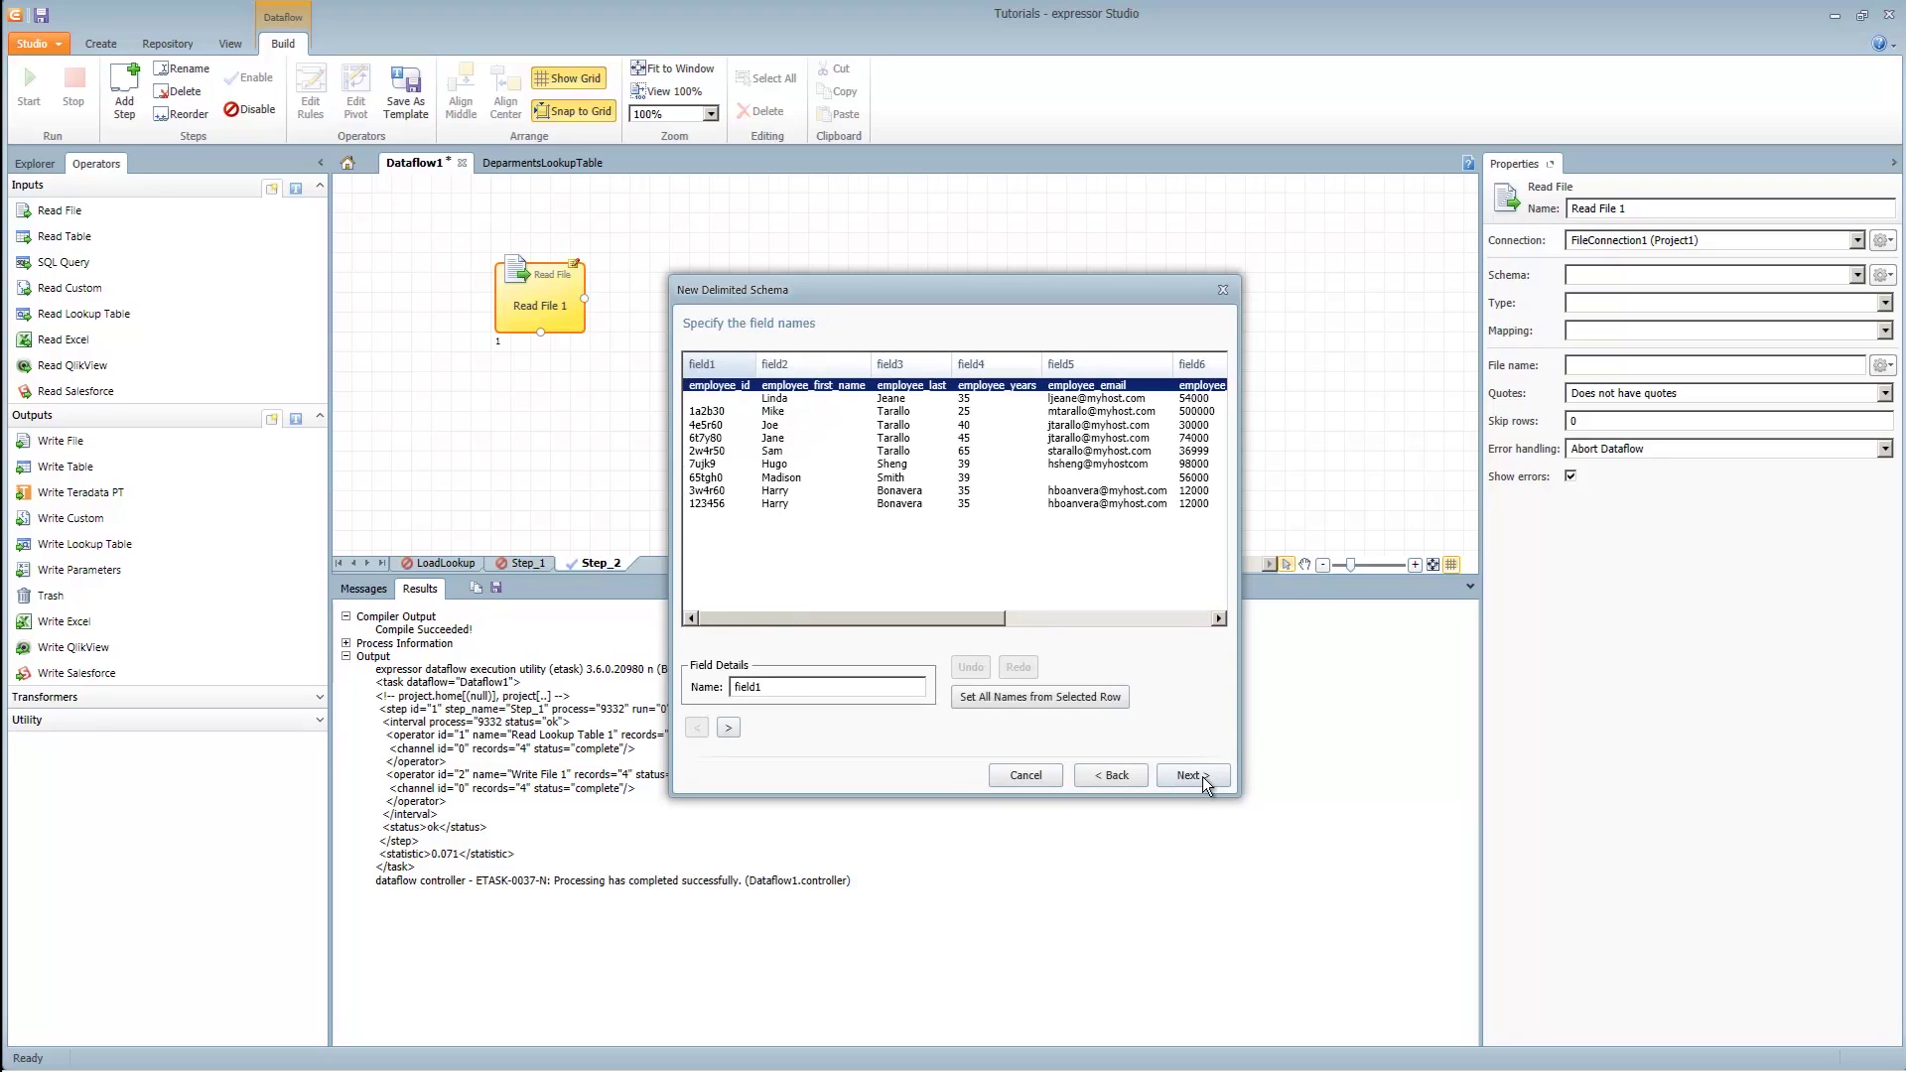
{"action": "left_click", "coordinate": [1026, 696]}
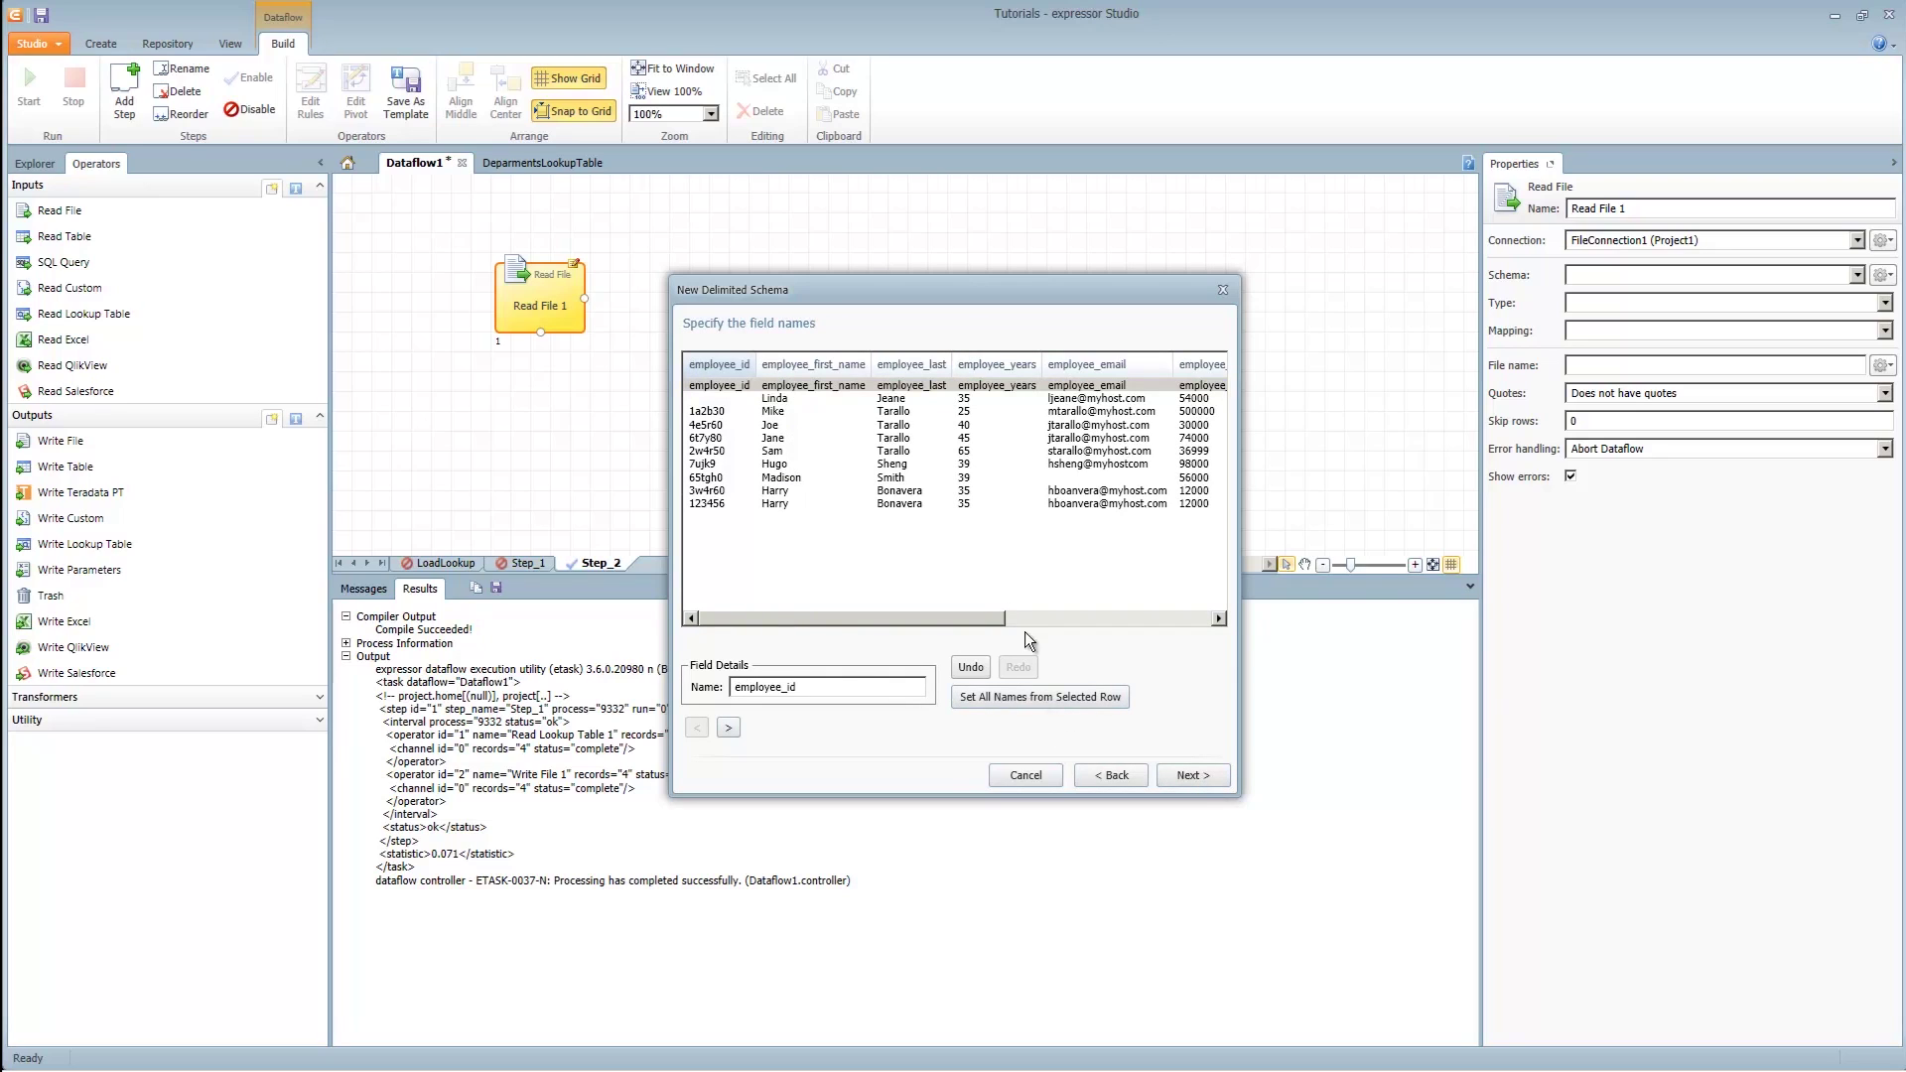
{"action": "left_click", "coordinate": [1207, 777]}
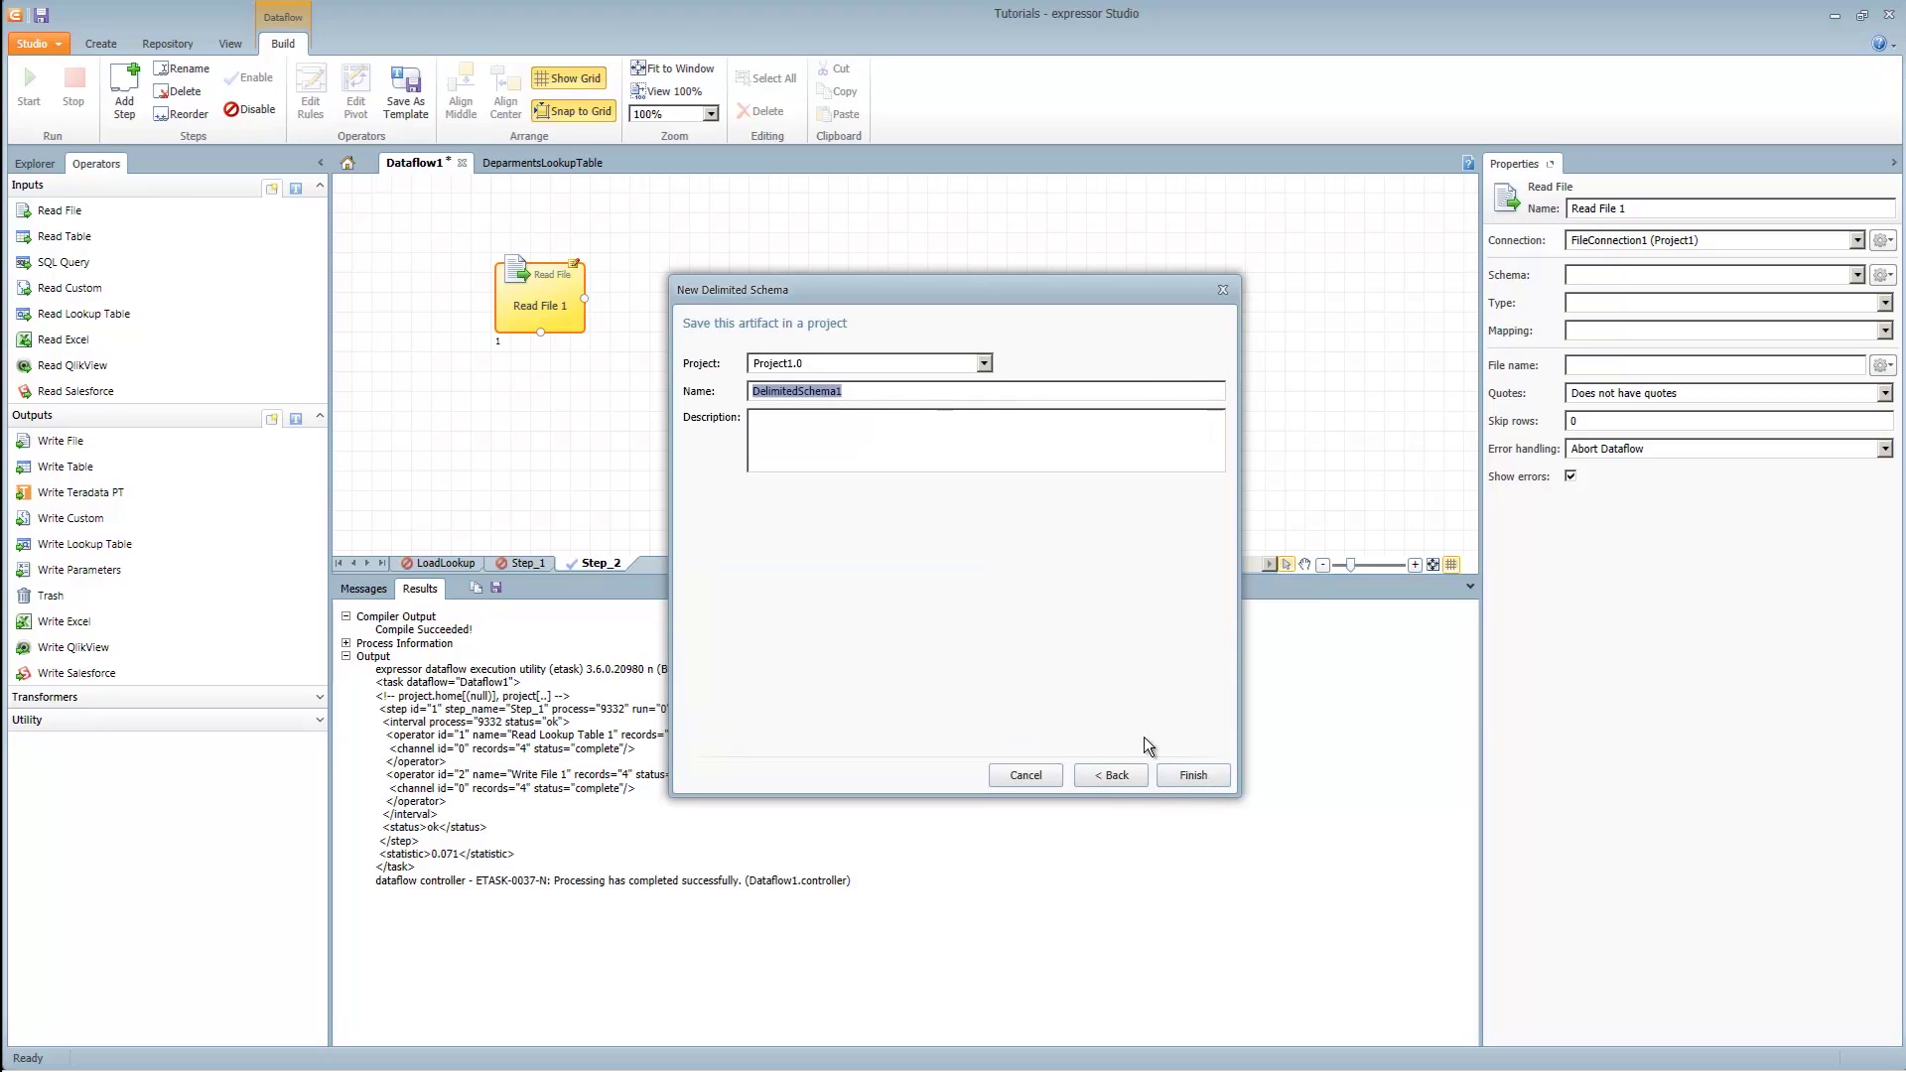
- Save the schema as EmployeeDelimitedSchema
{"action": "key", "text": "Home"}
{"action": "type", "text": "Employee"}
{"action": "key", "text": "End"}
{"action": "key", "text": "BackSpace"}
{"action": "left_click", "coordinate": [1177, 776]}
{"action": "double_click", "coordinate": [1608, 420]}
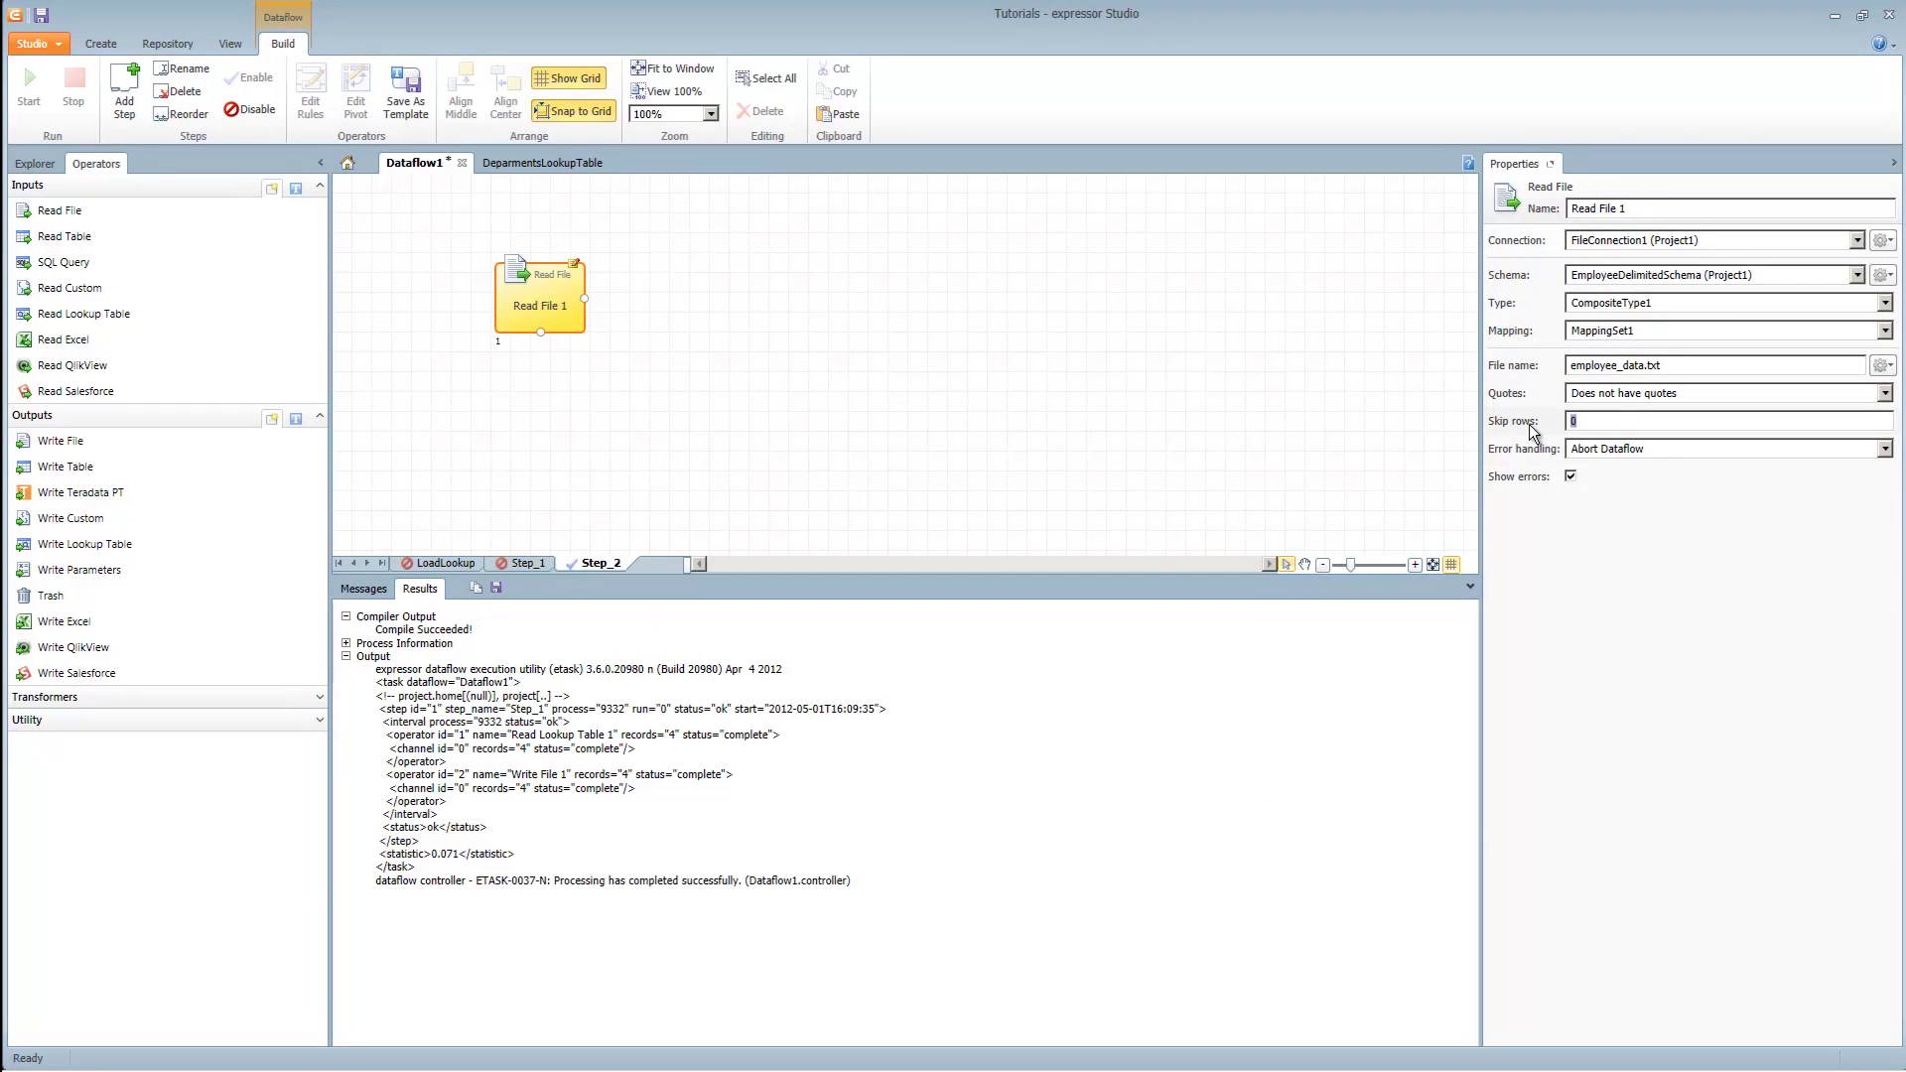
- Set Skip rows to 1 and add a Transform operator after Read File 1
{"action": "type", "text": "1"}
{"action": "left_click", "coordinate": [626, 353]}
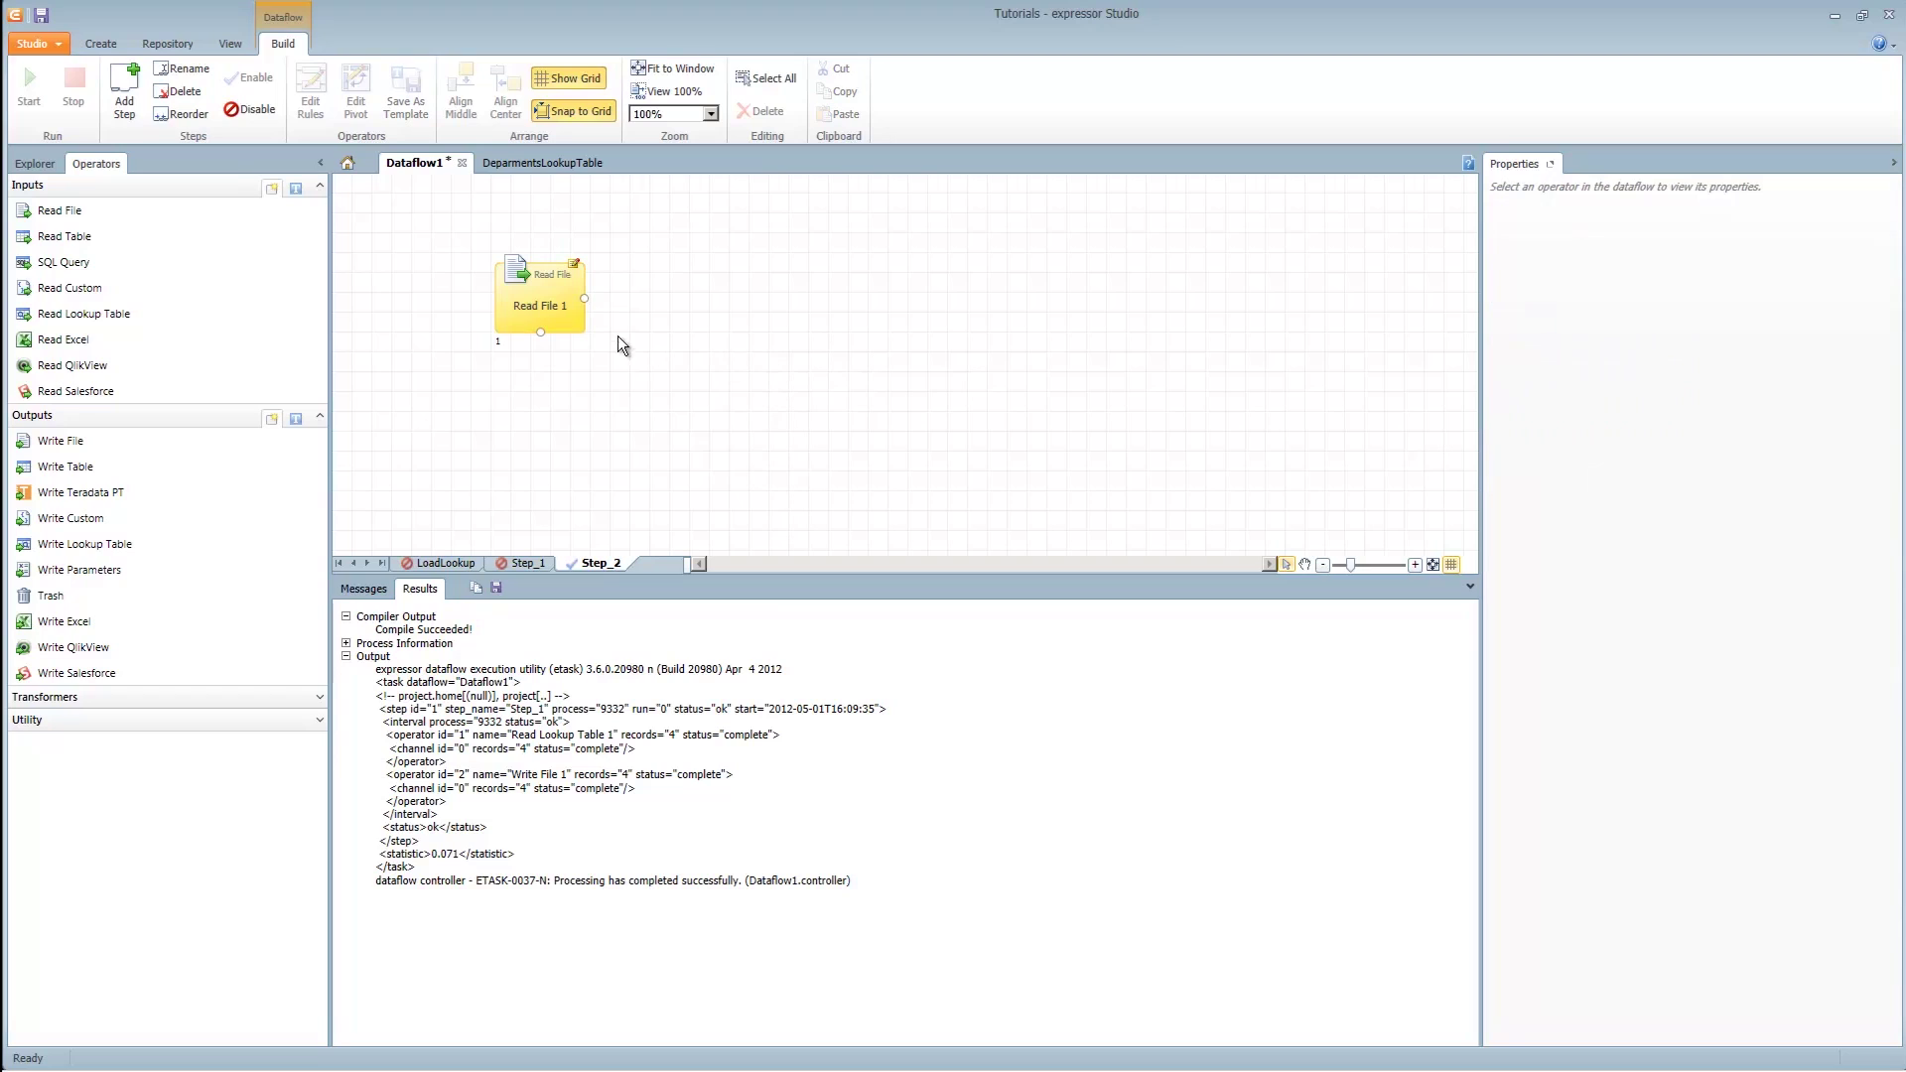
{"action": "left_click_drag", "start_coordinate": [569, 322], "coordinate": [482, 335]}
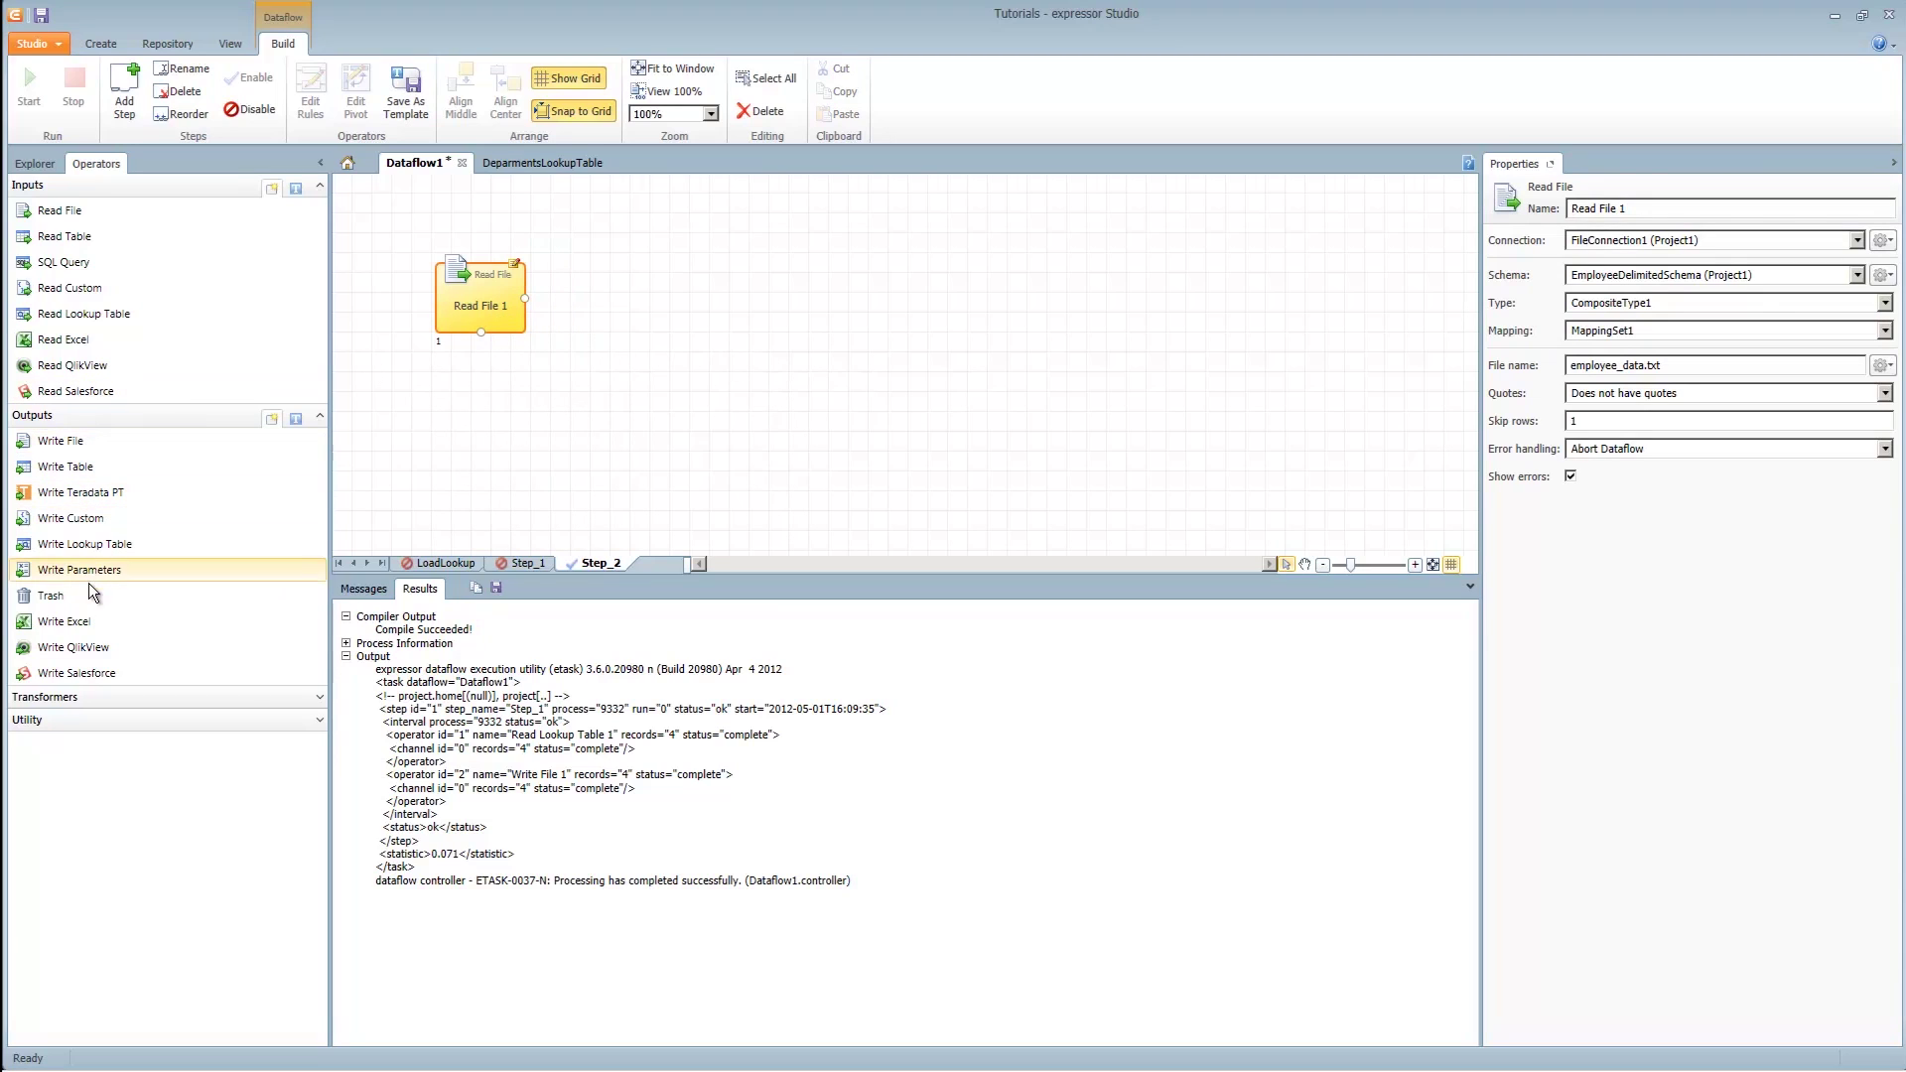
{"action": "left_click", "coordinate": [69, 699]}
{"action": "left_click_drag", "start_coordinate": [62, 775], "coordinate": [595, 297]}
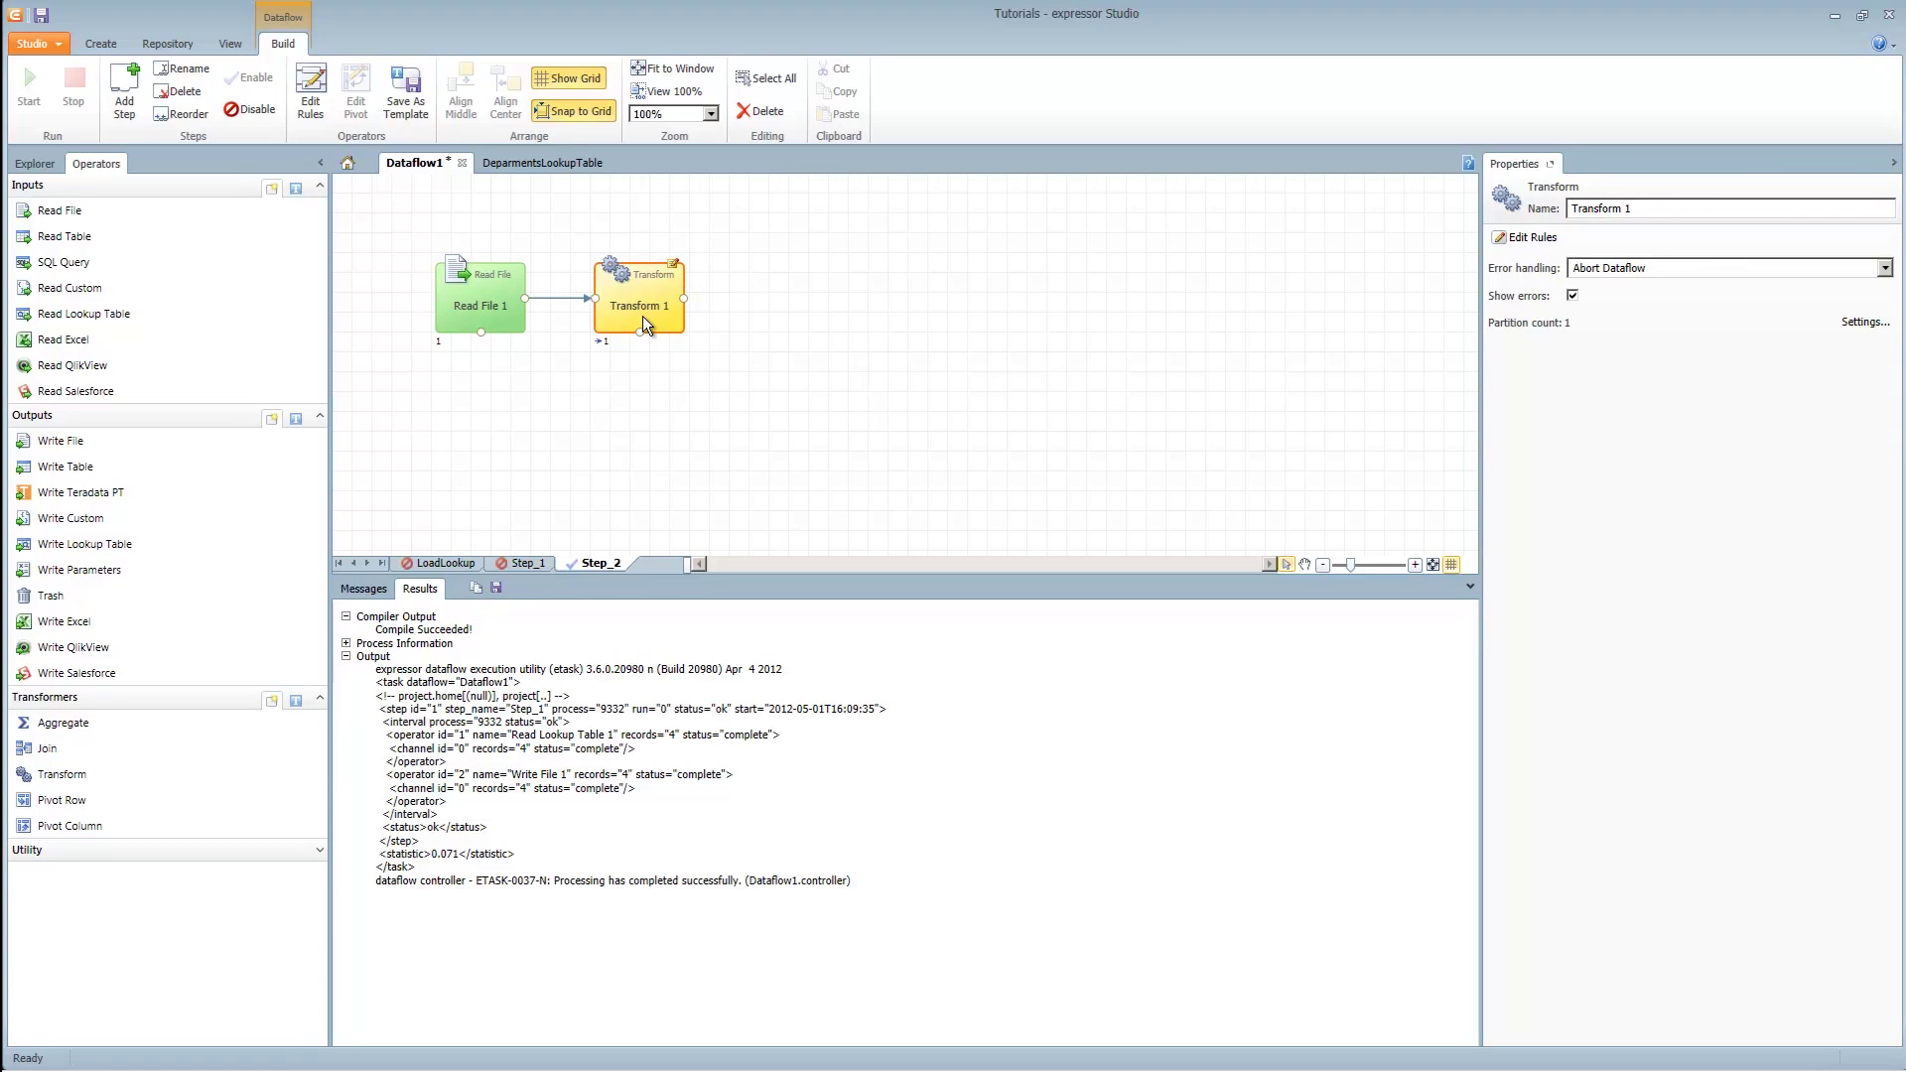
{"action": "double_click", "coordinate": [641, 315]}
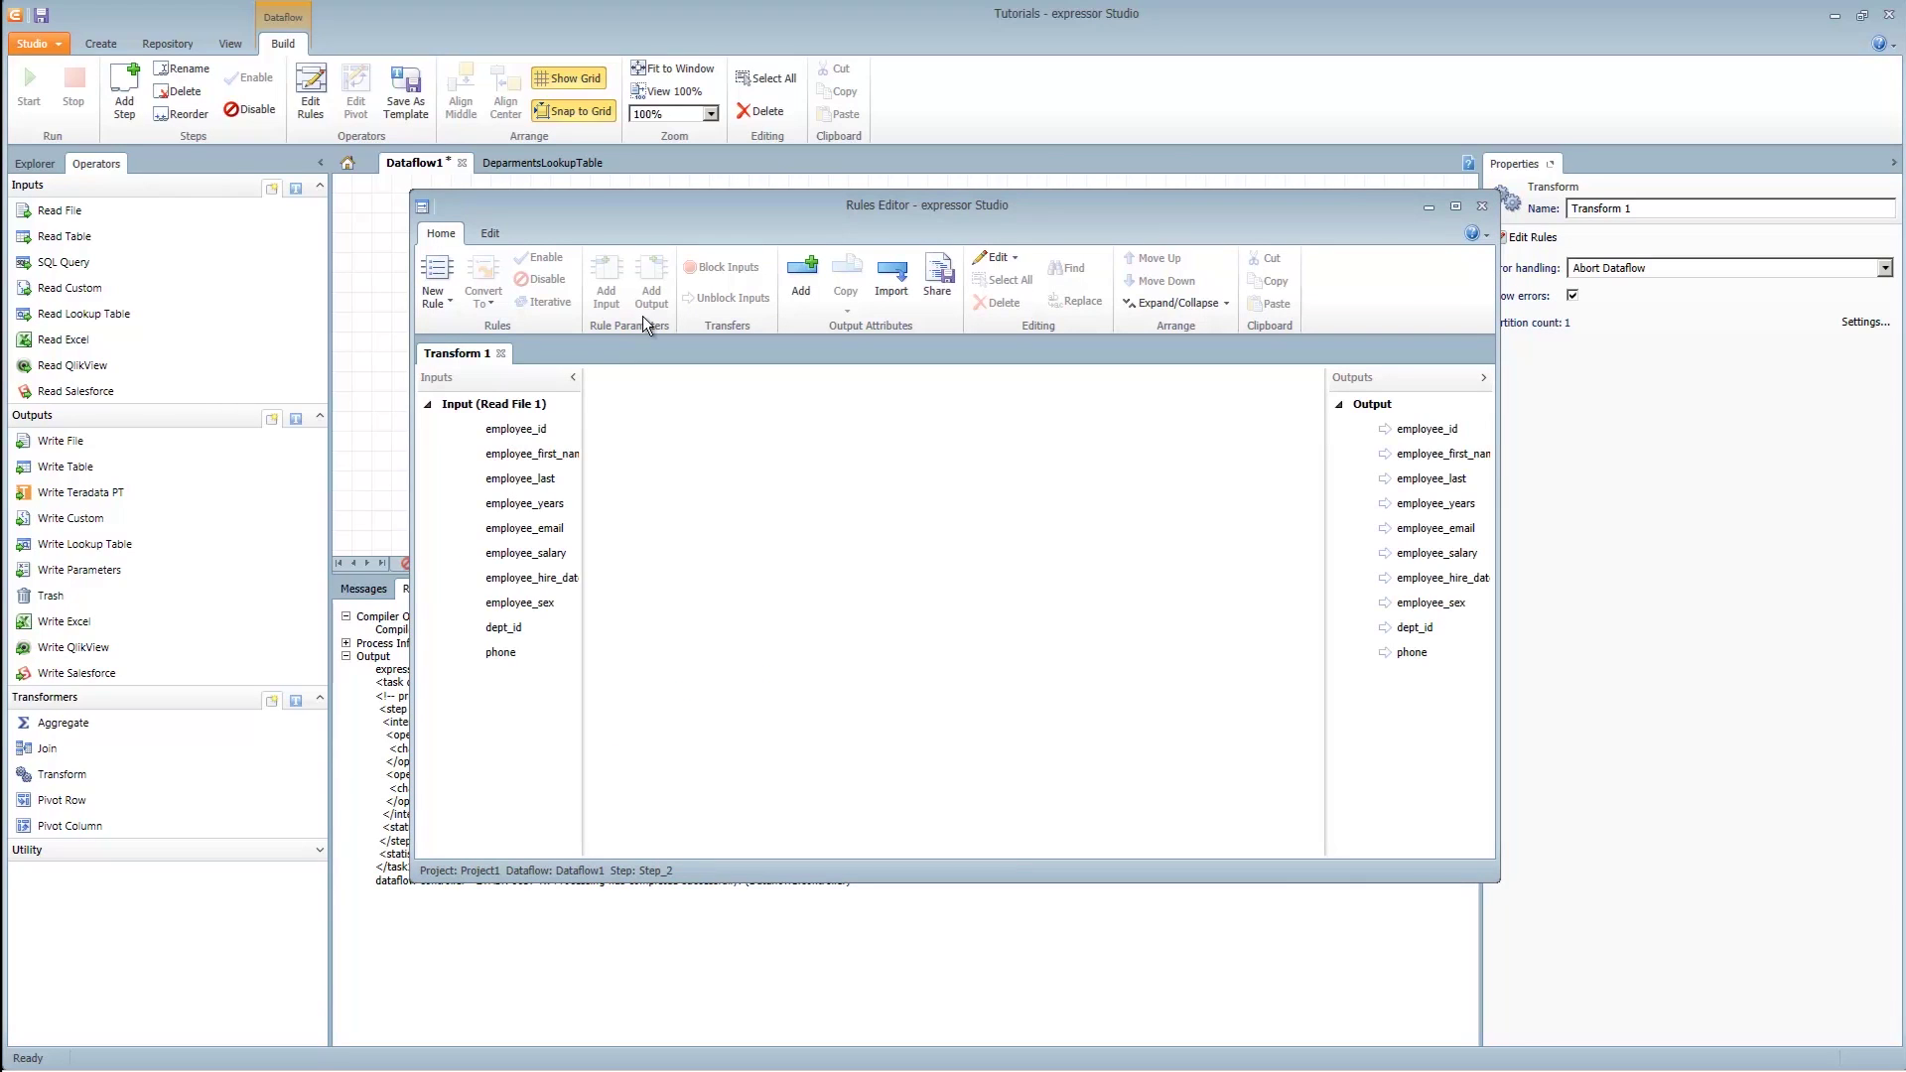
- Add a lookup expression rule on DepartmentsLookupTable with dept_id feeding its id key
{"action": "left_click", "coordinate": [444, 287]}
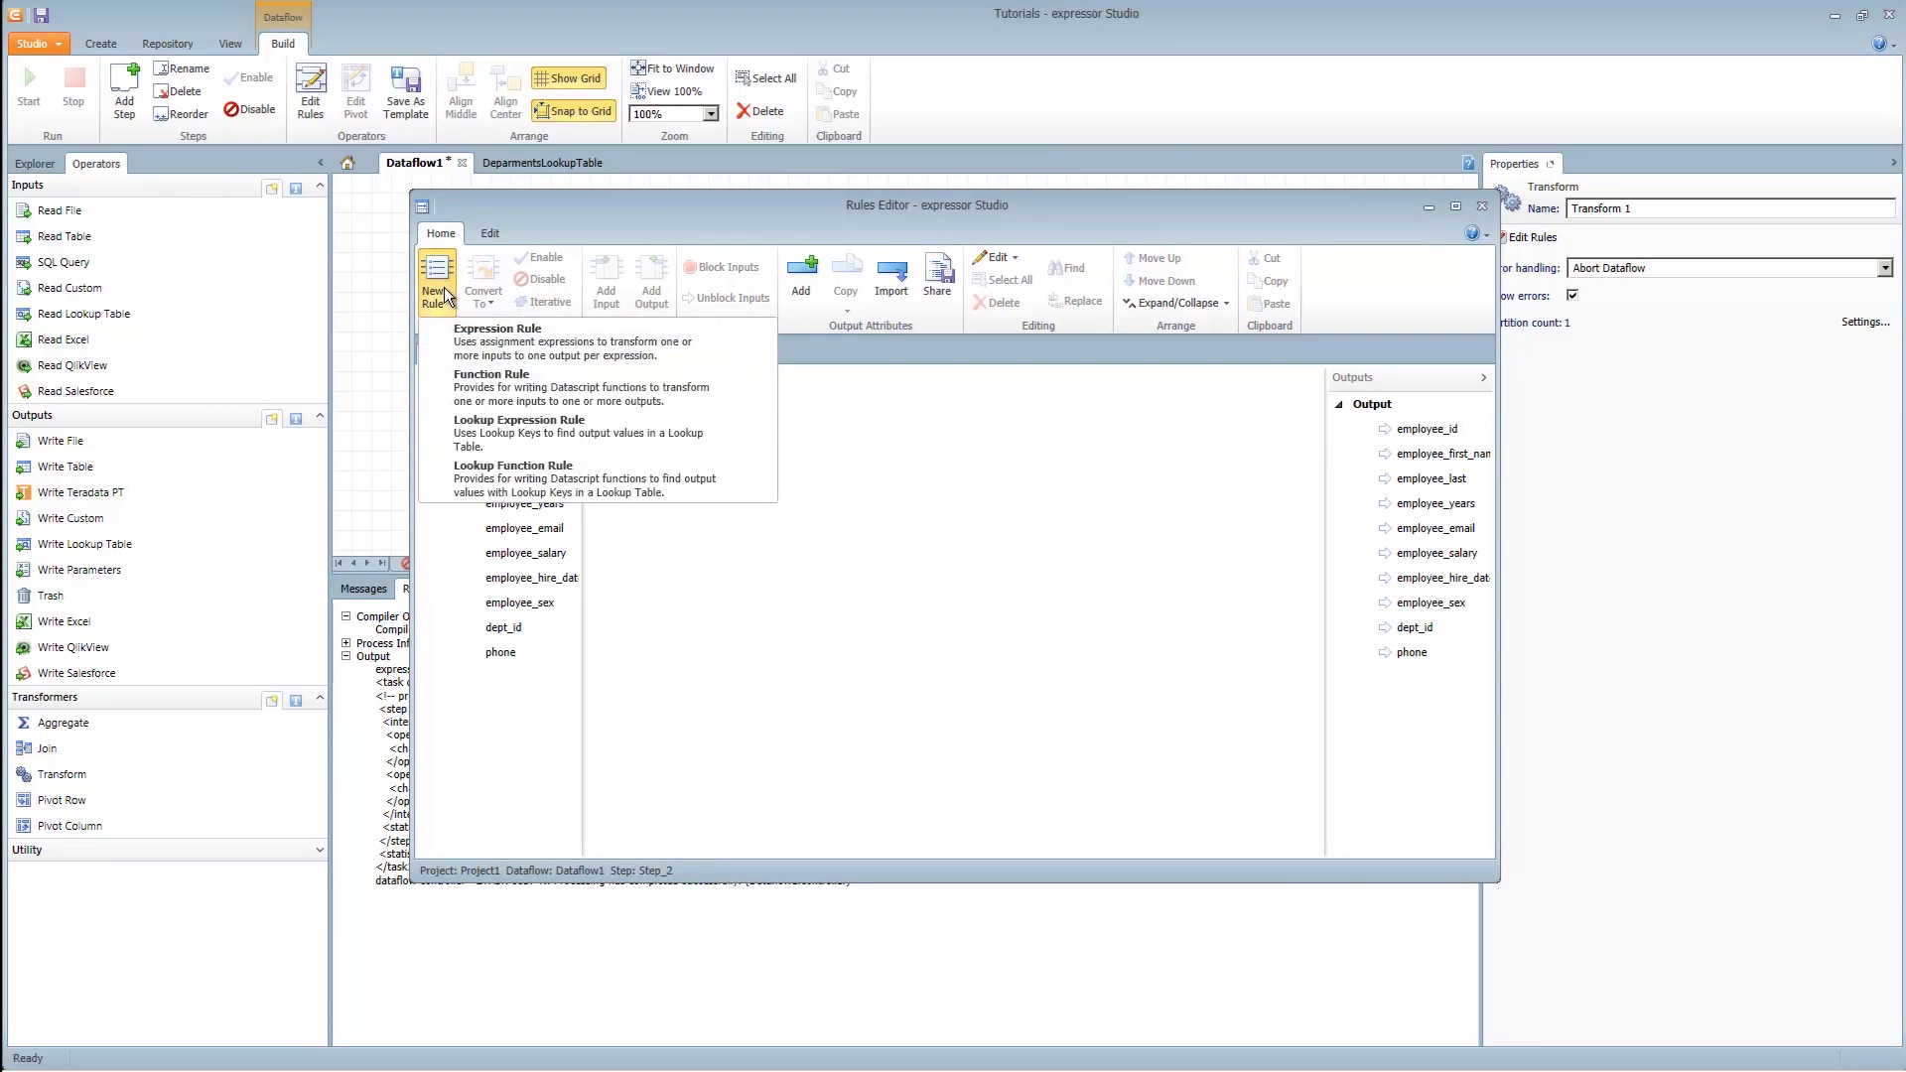
{"action": "left_click", "coordinate": [512, 421]}
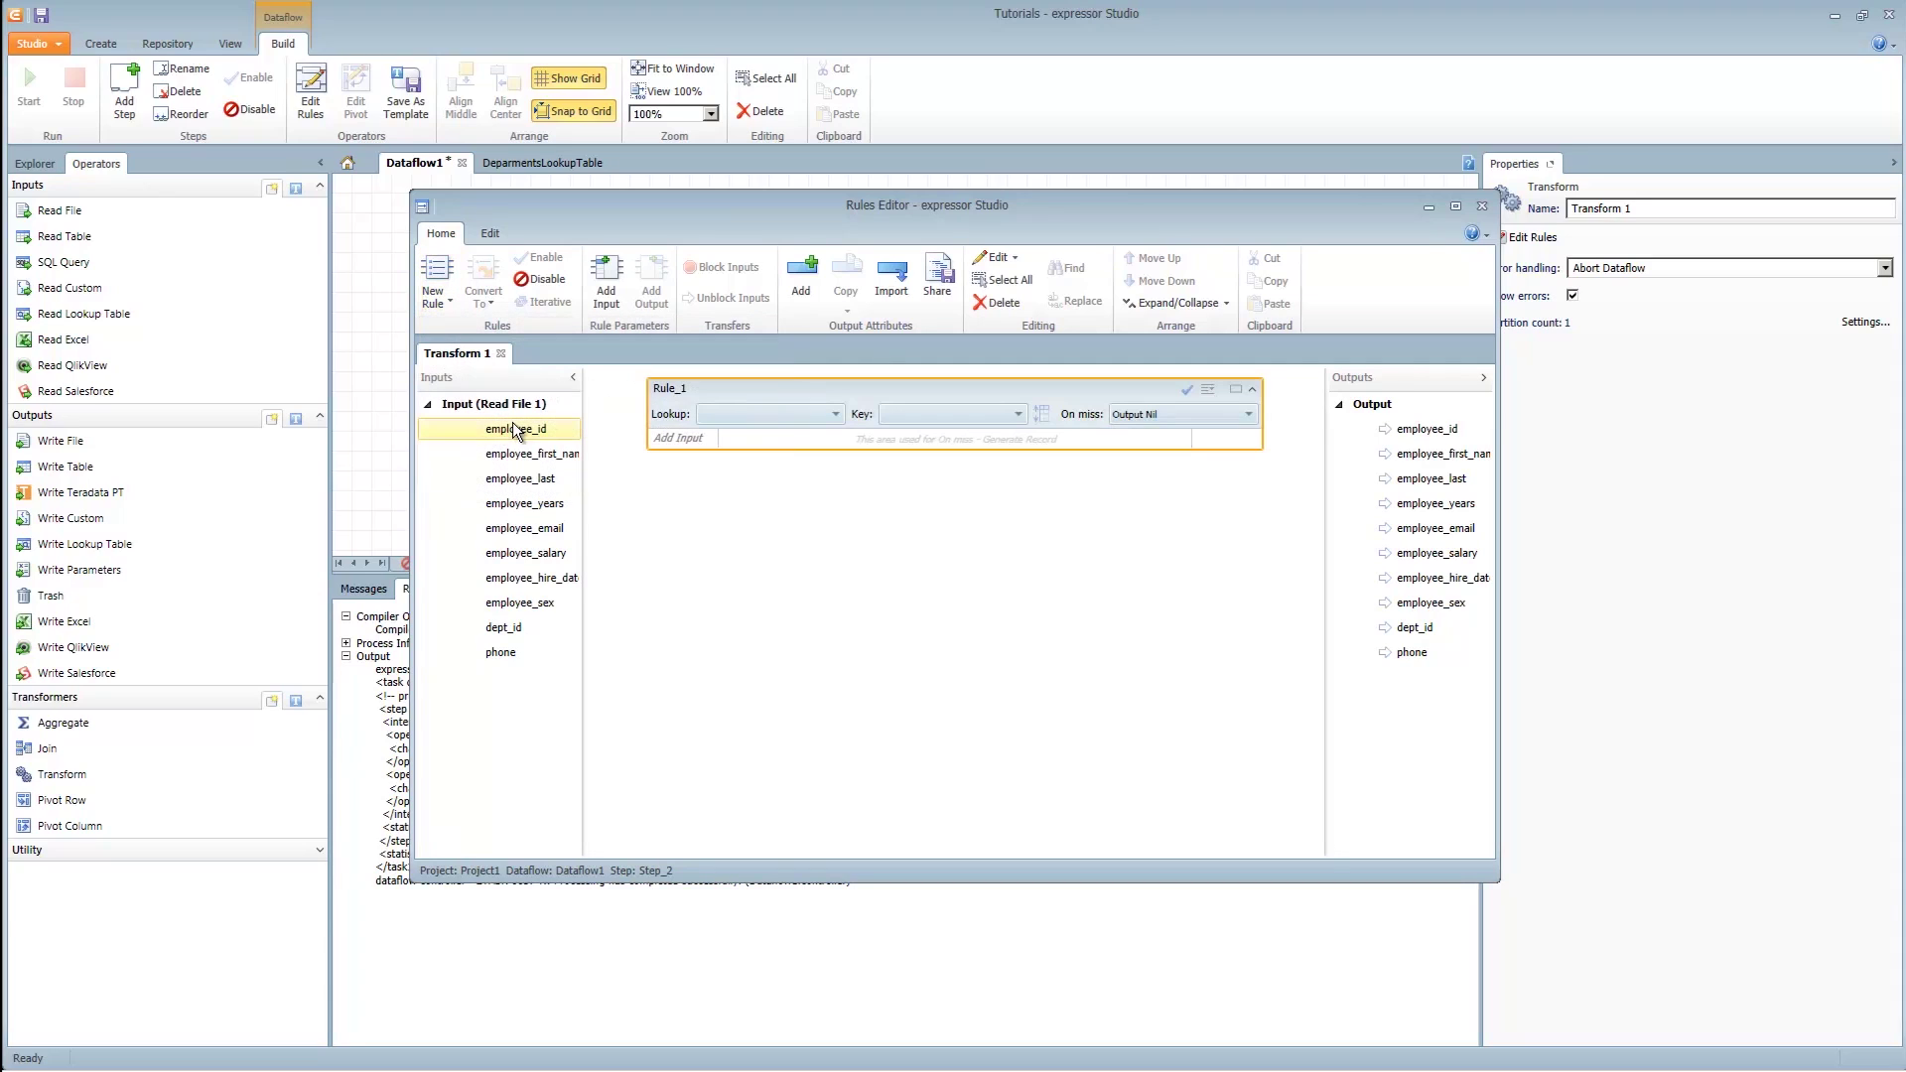
{"action": "left_click", "coordinate": [734, 417]}
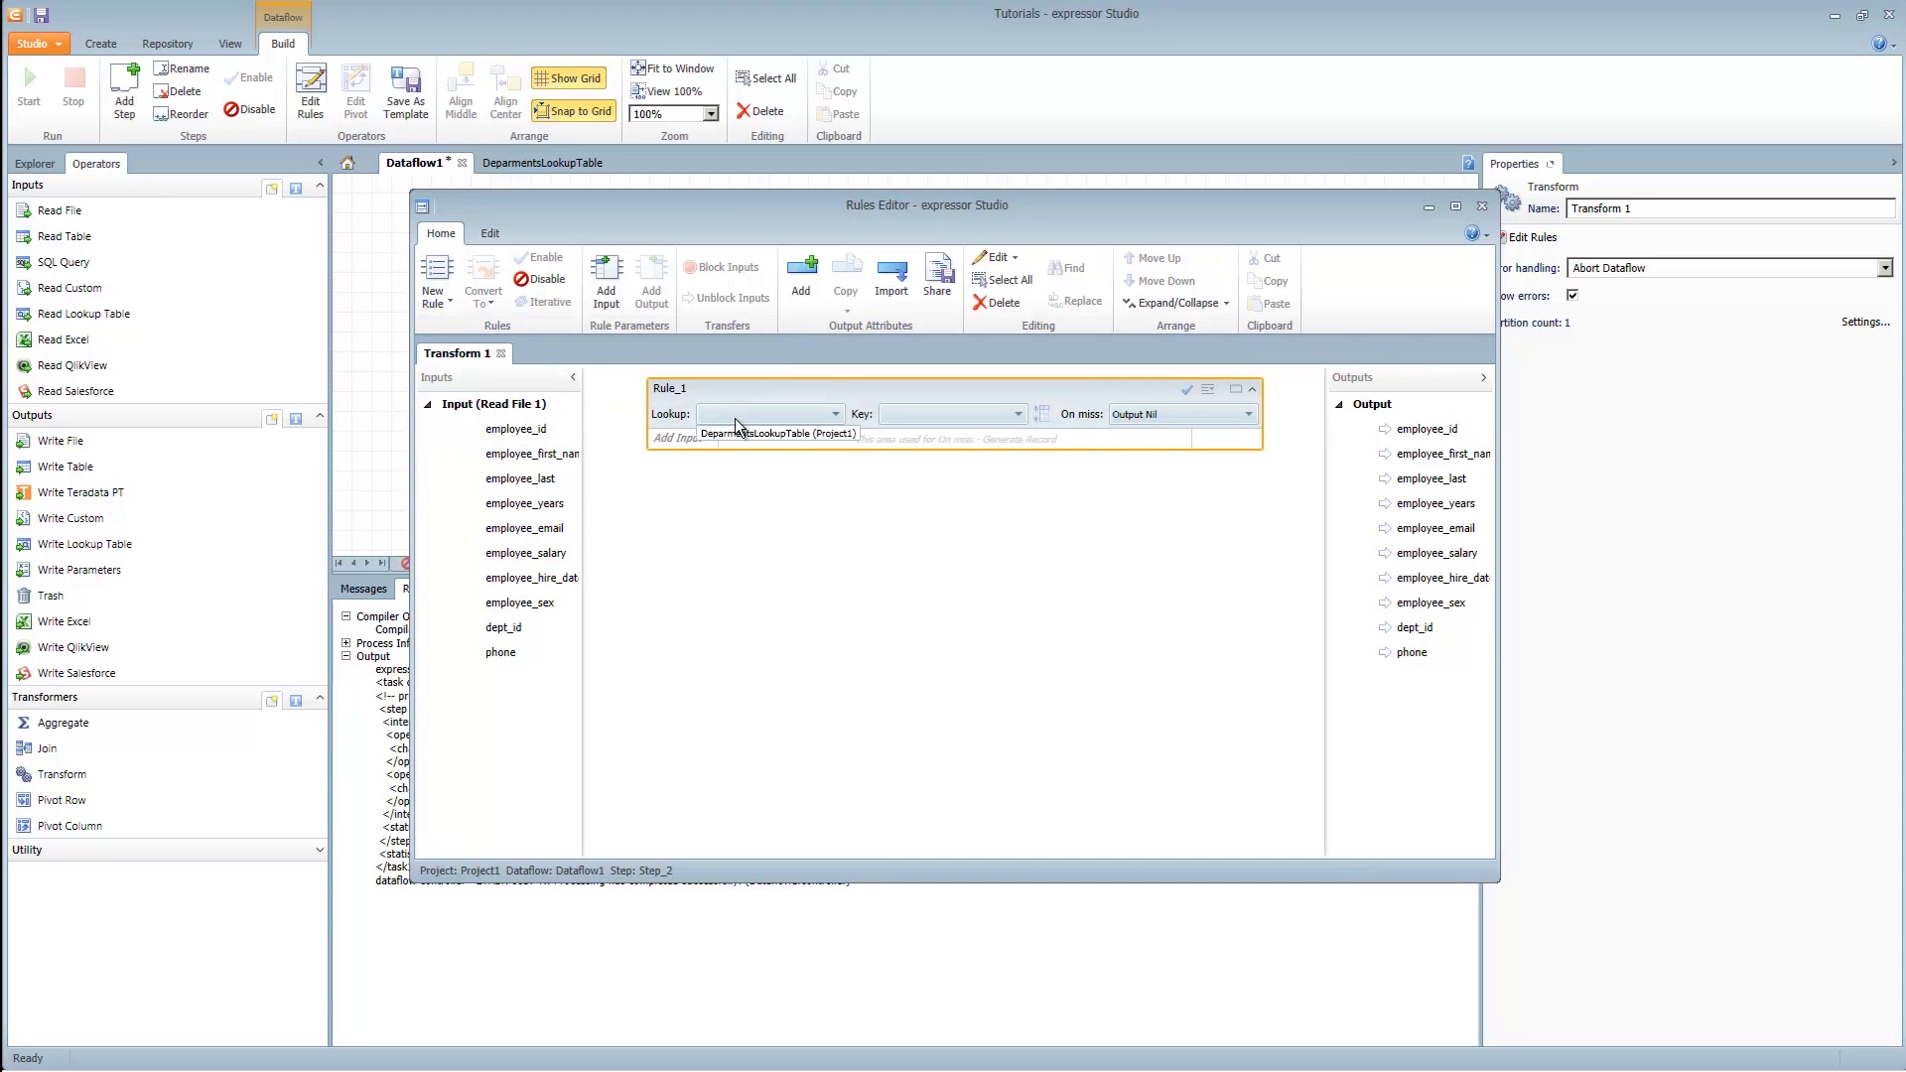
{"action": "left_click", "coordinate": [738, 429]}
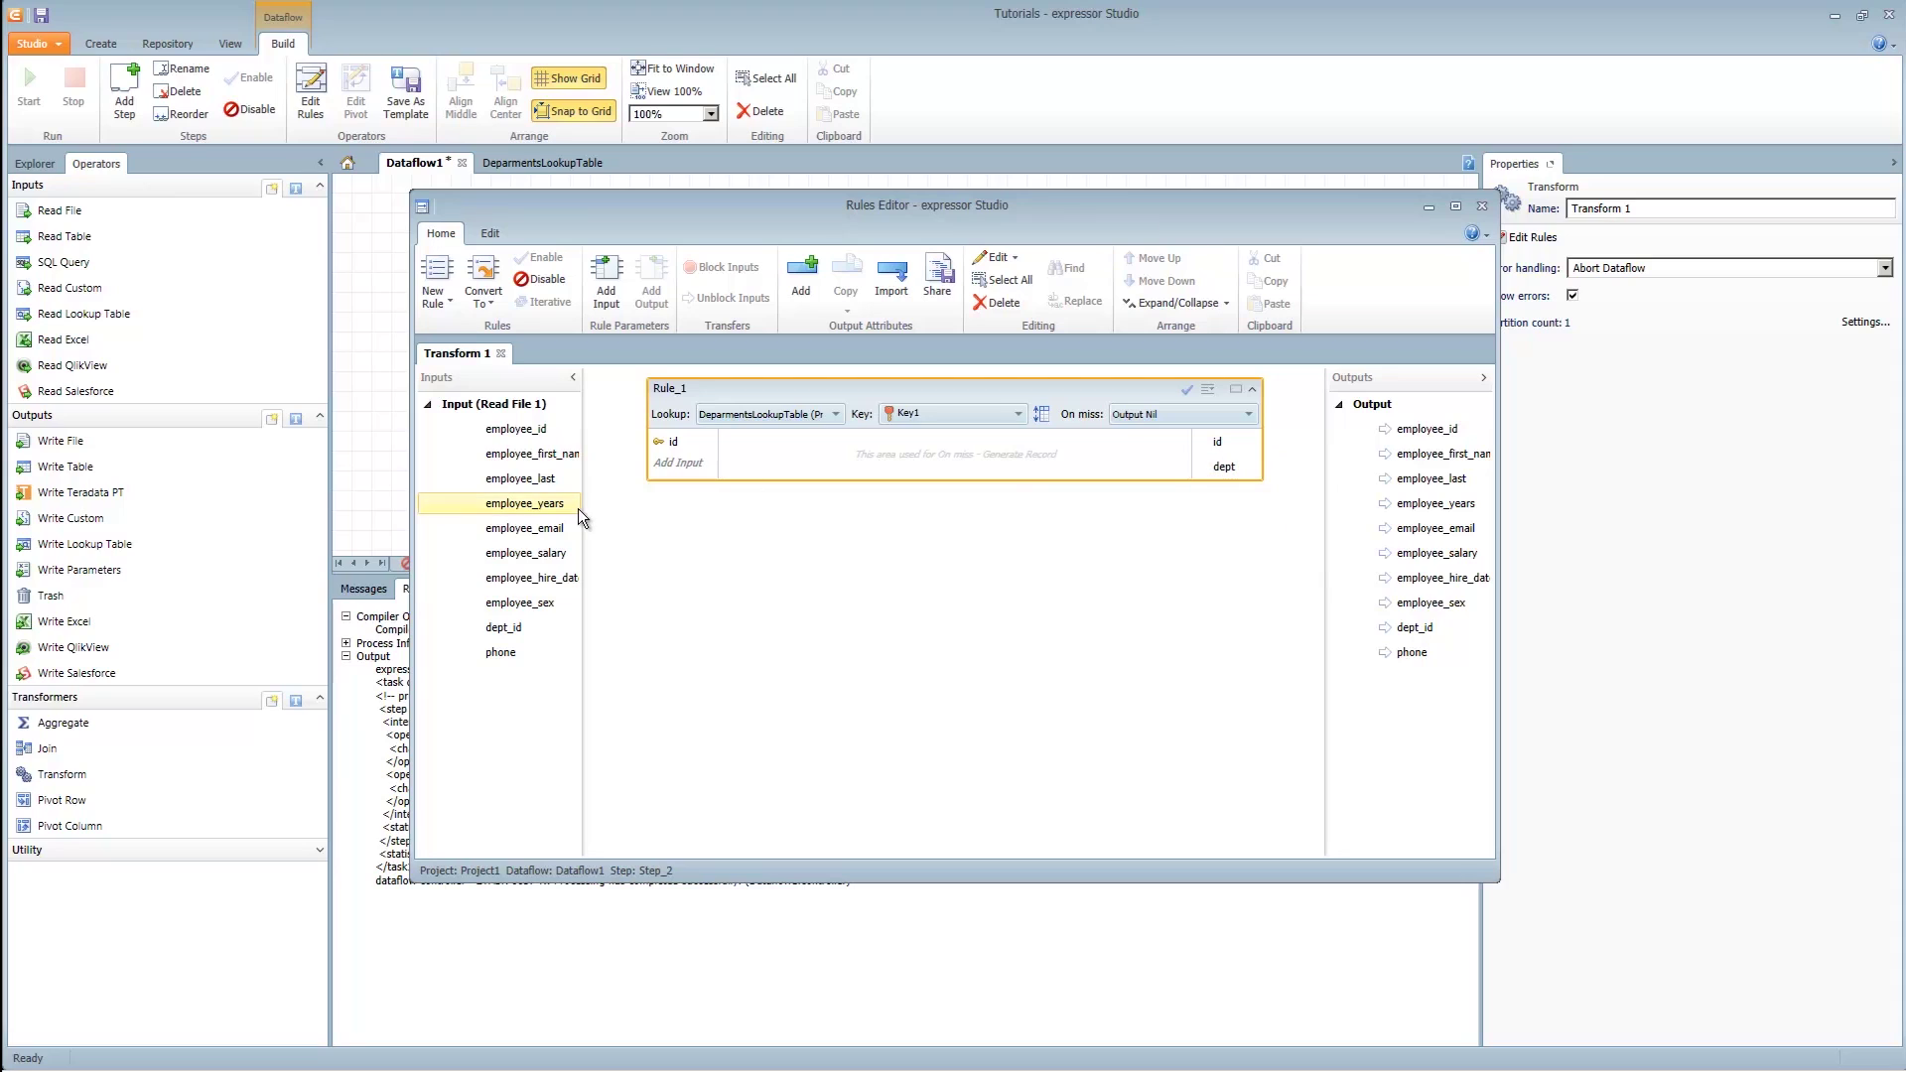
{"action": "left_click_drag", "start_coordinate": [503, 627], "coordinate": [673, 447]}
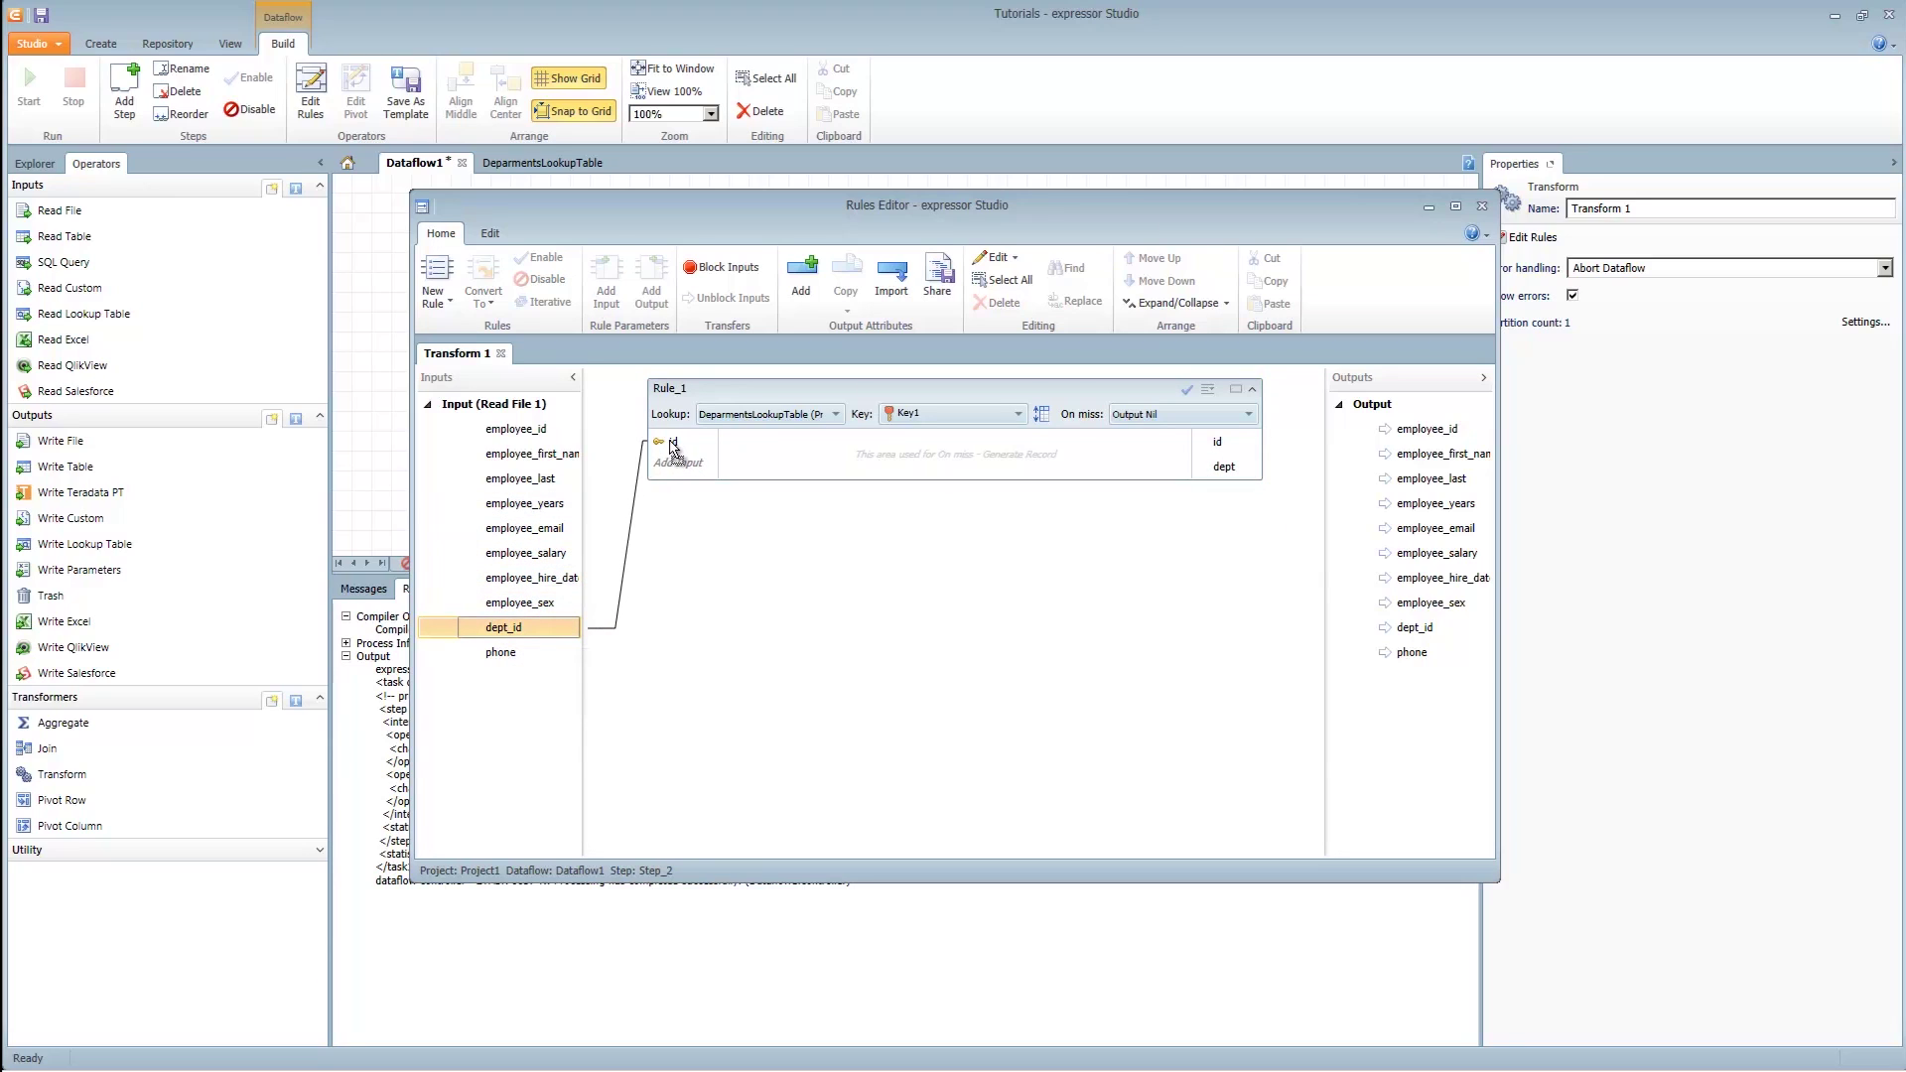
{"action": "left_click", "coordinate": [1224, 466]}
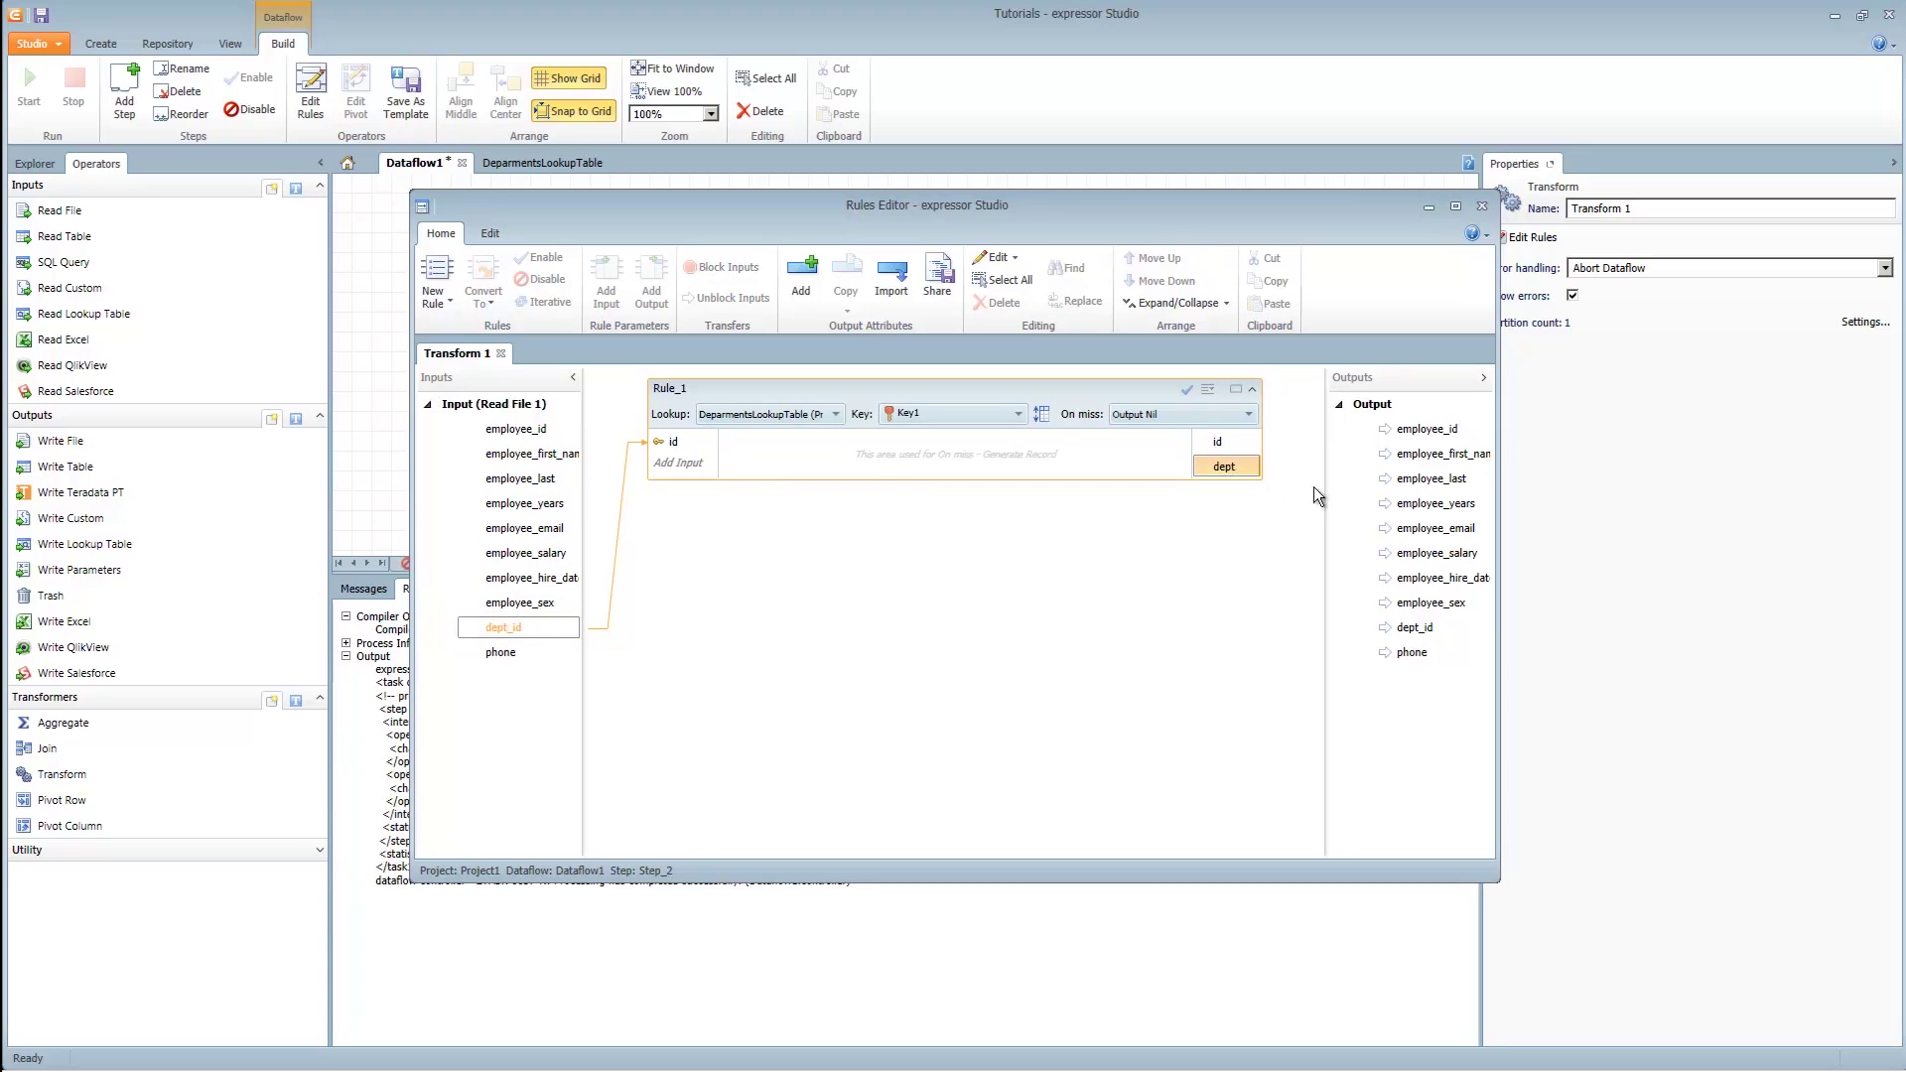
{"action": "left_click", "coordinate": [818, 277]}
- Add a department_name output attribute and link the lookup's dept result to it
{"action": "type", "text": "department"}
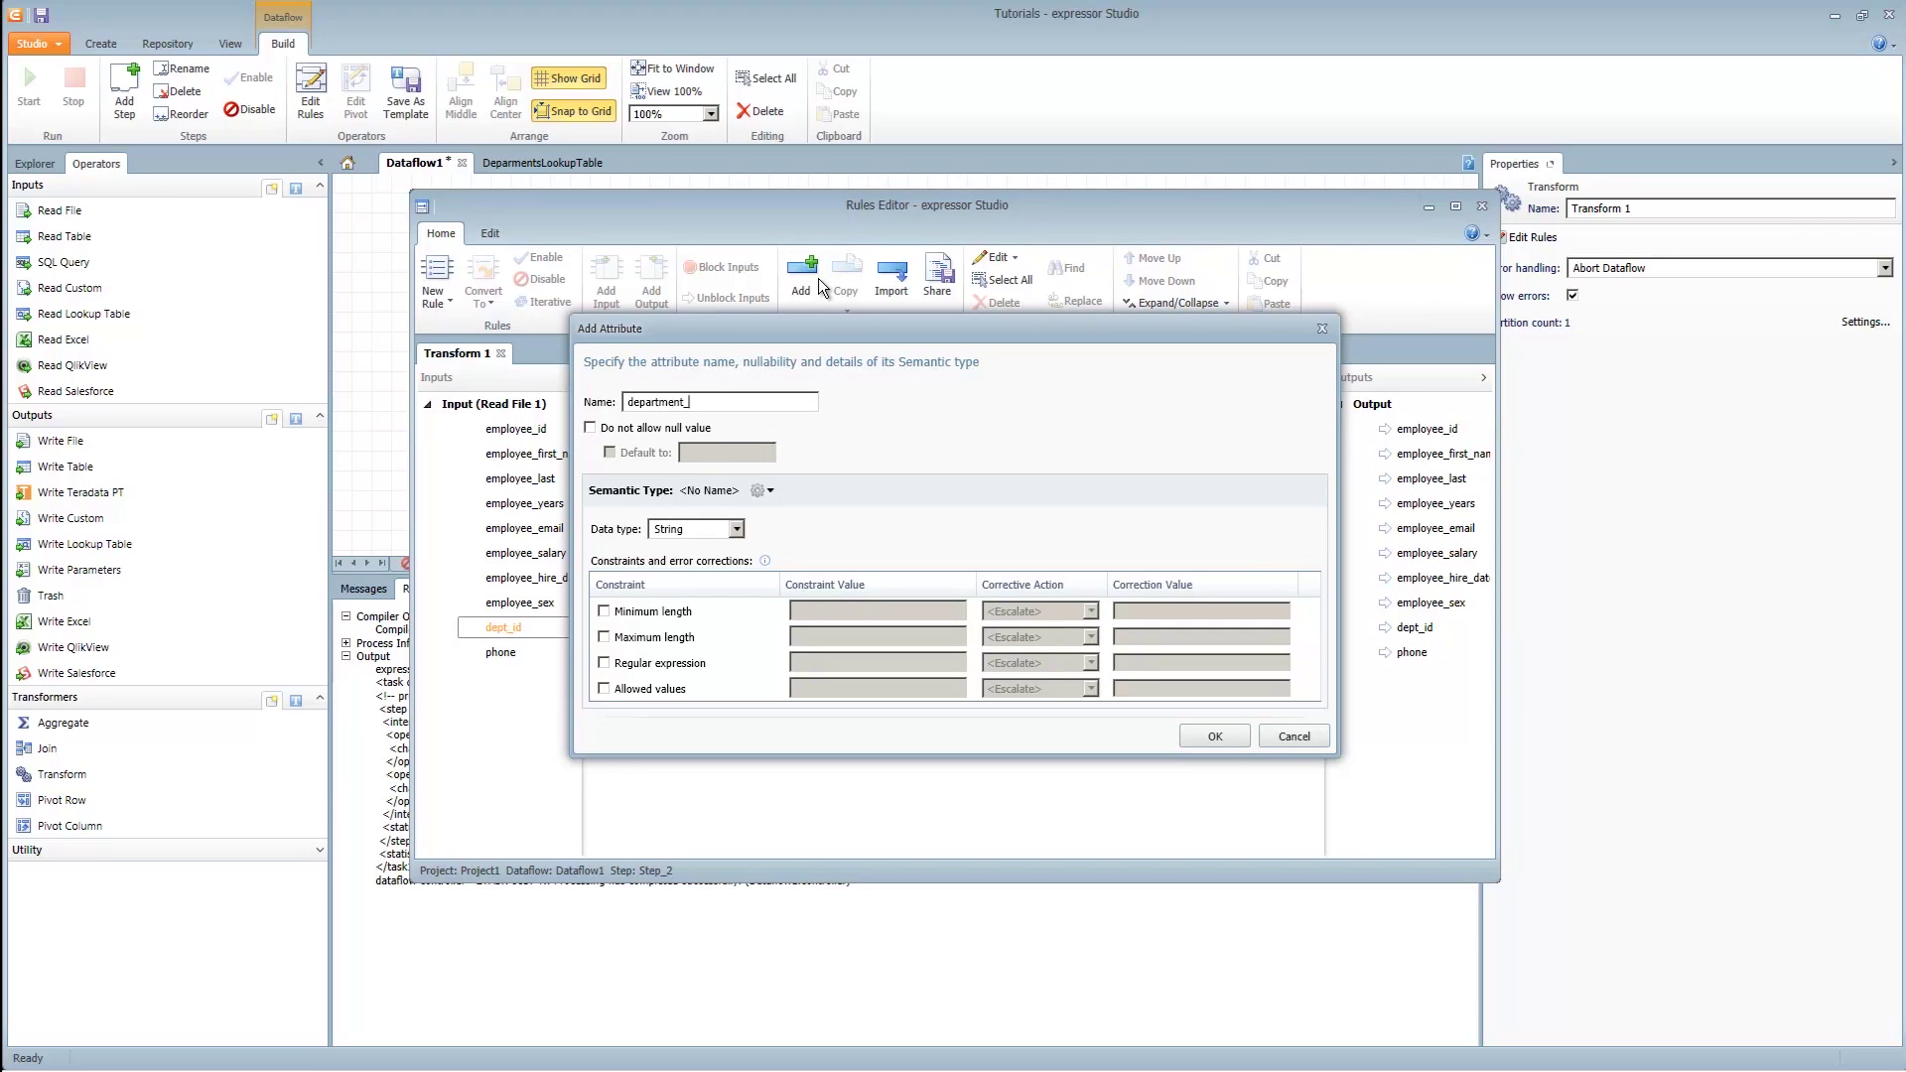
{"action": "type", "text": "_name"}
{"action": "left_click", "coordinate": [1214, 738]}
{"action": "left_click", "coordinate": [1394, 677]}
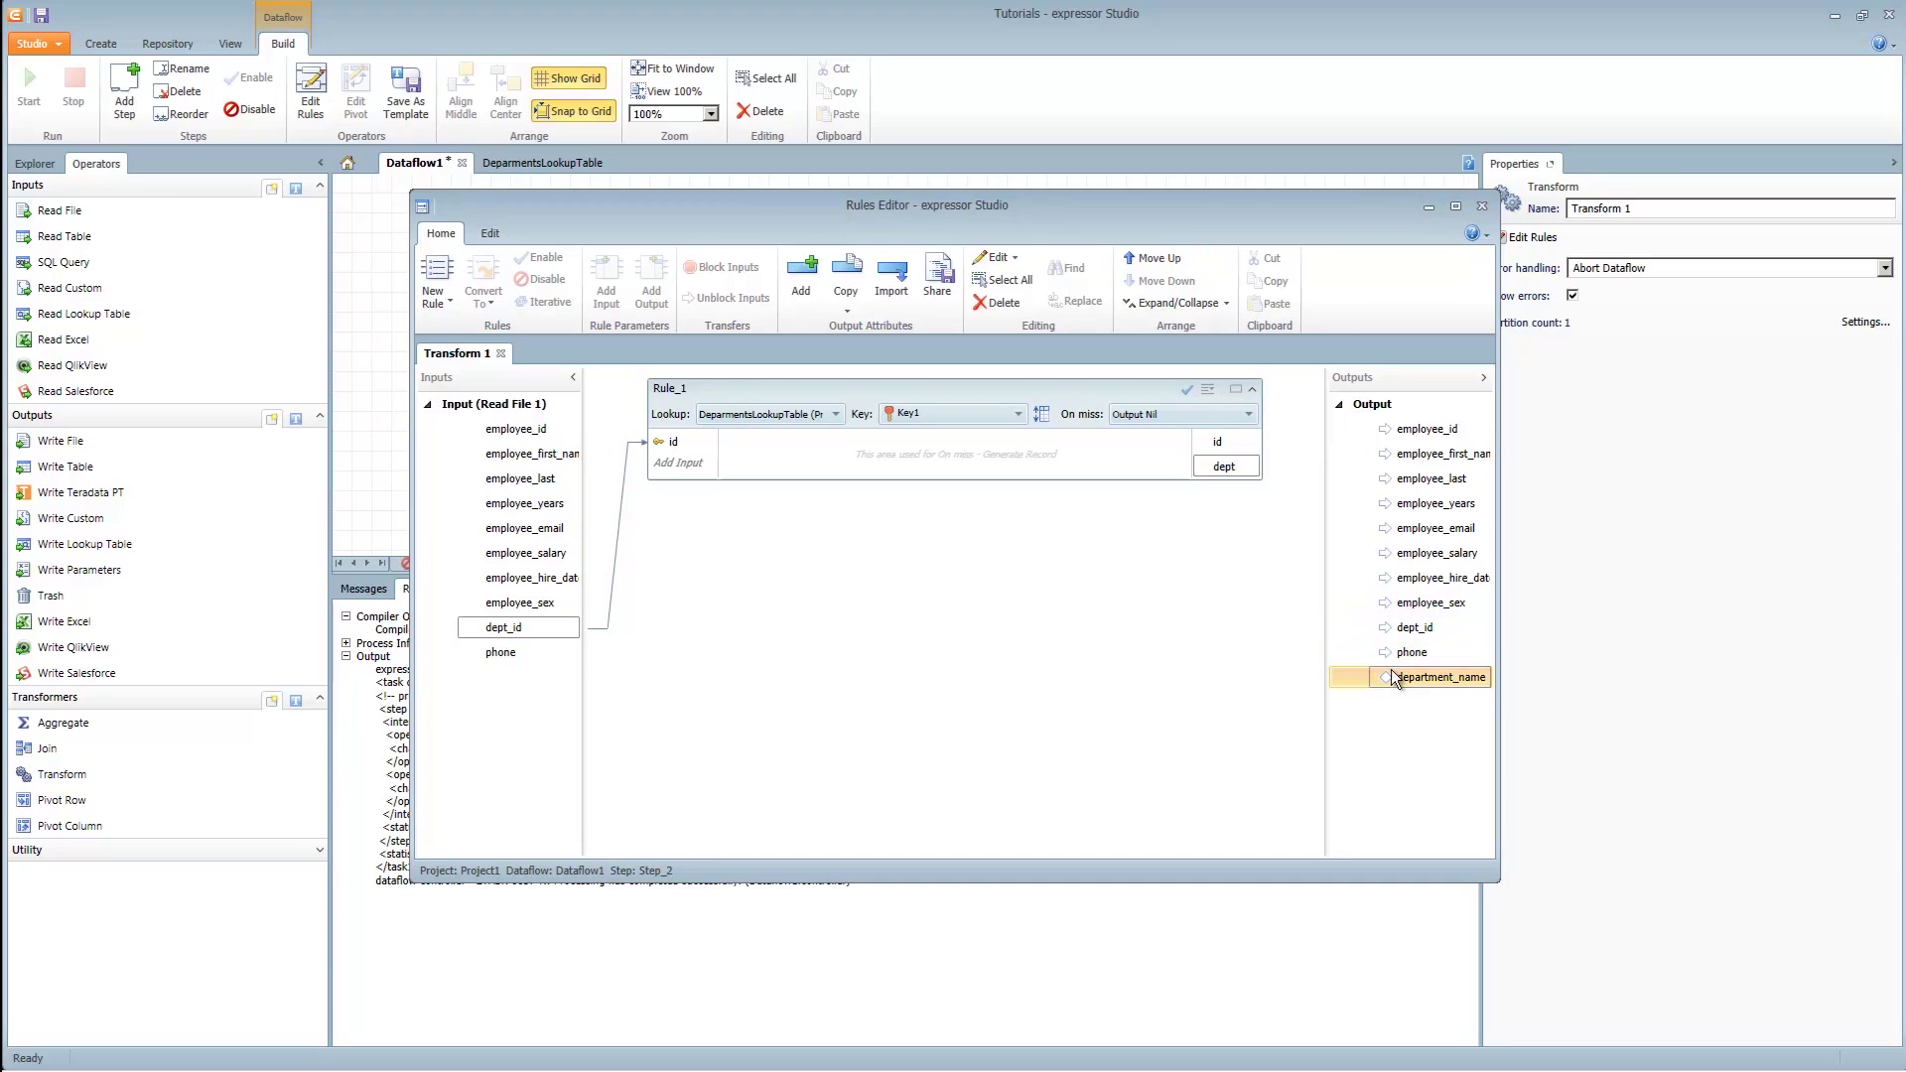
{"action": "left_click_drag", "start_coordinate": [1390, 676], "coordinate": [1224, 474]}
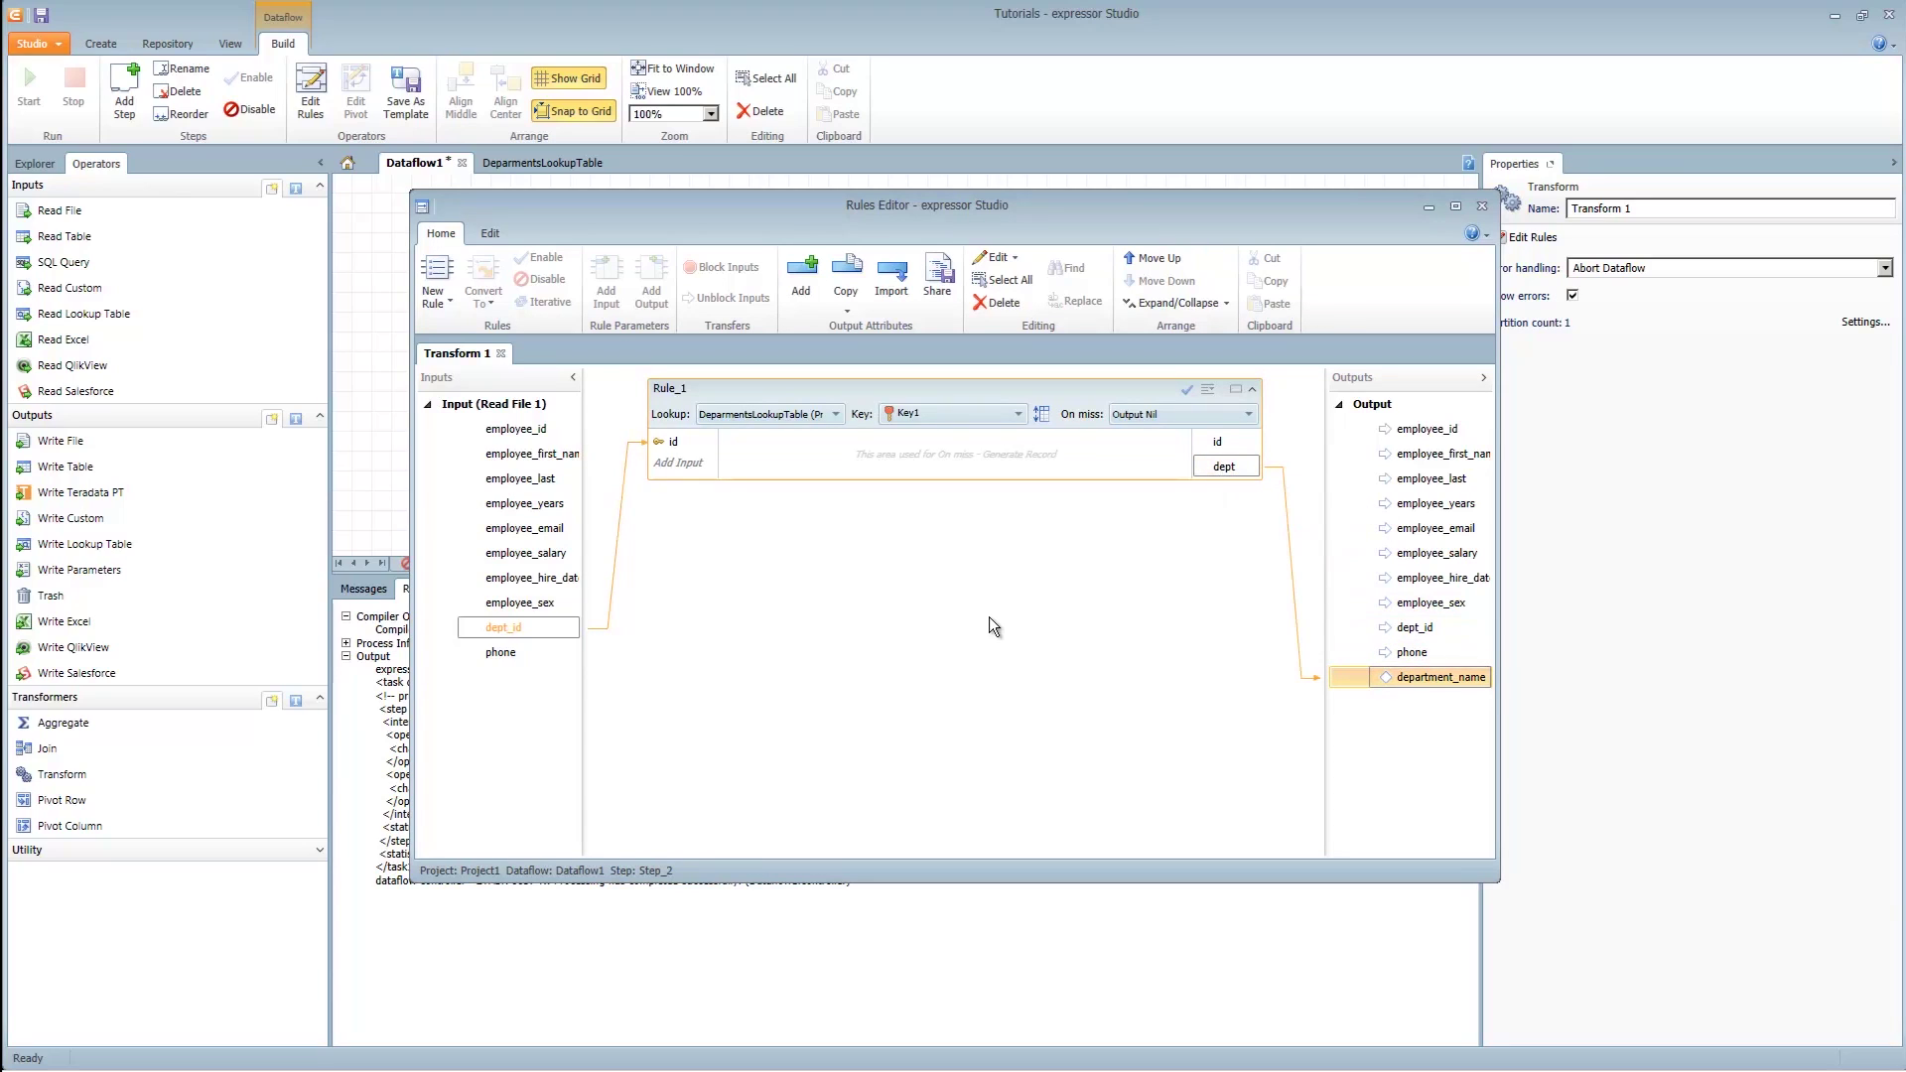
- Block dept_id and employee_id through employee_email from the output
{"action": "left_click", "coordinate": [486, 625]}
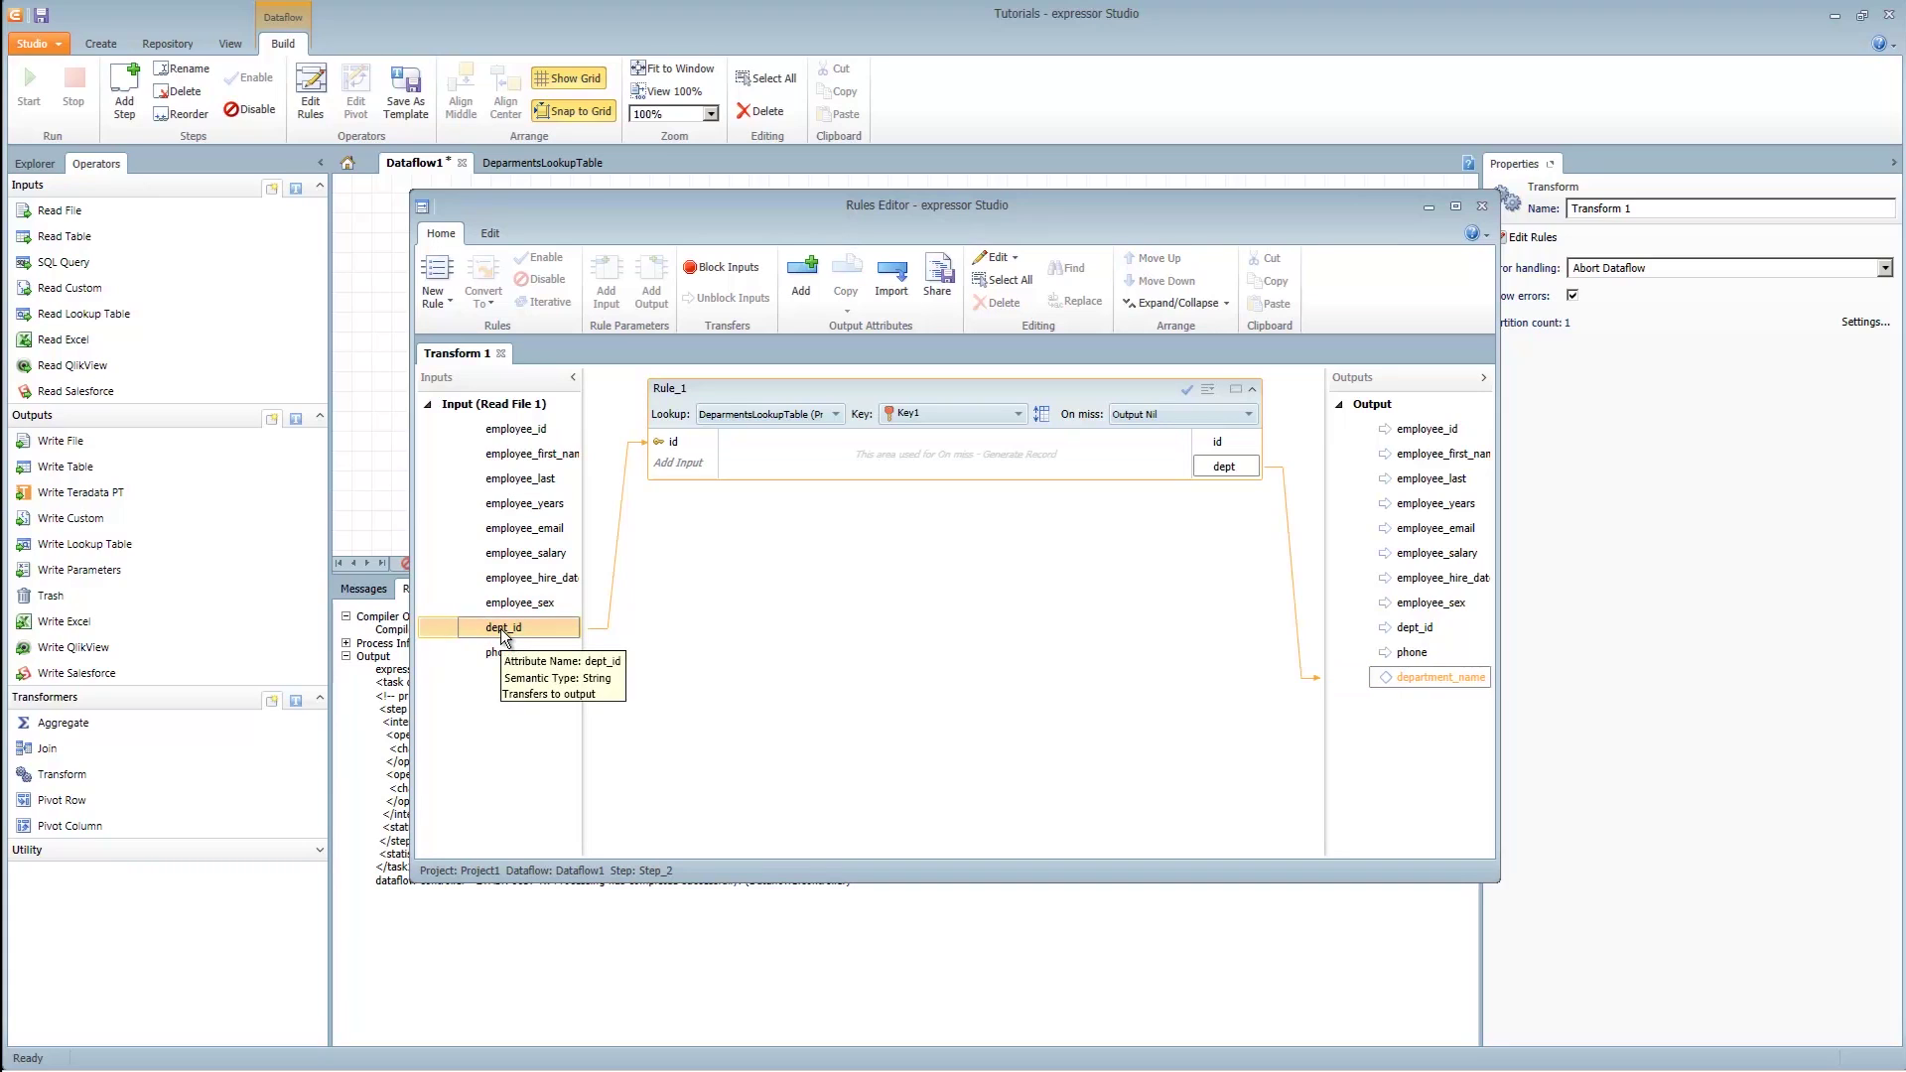
{"action": "left_click", "coordinate": [707, 266]}
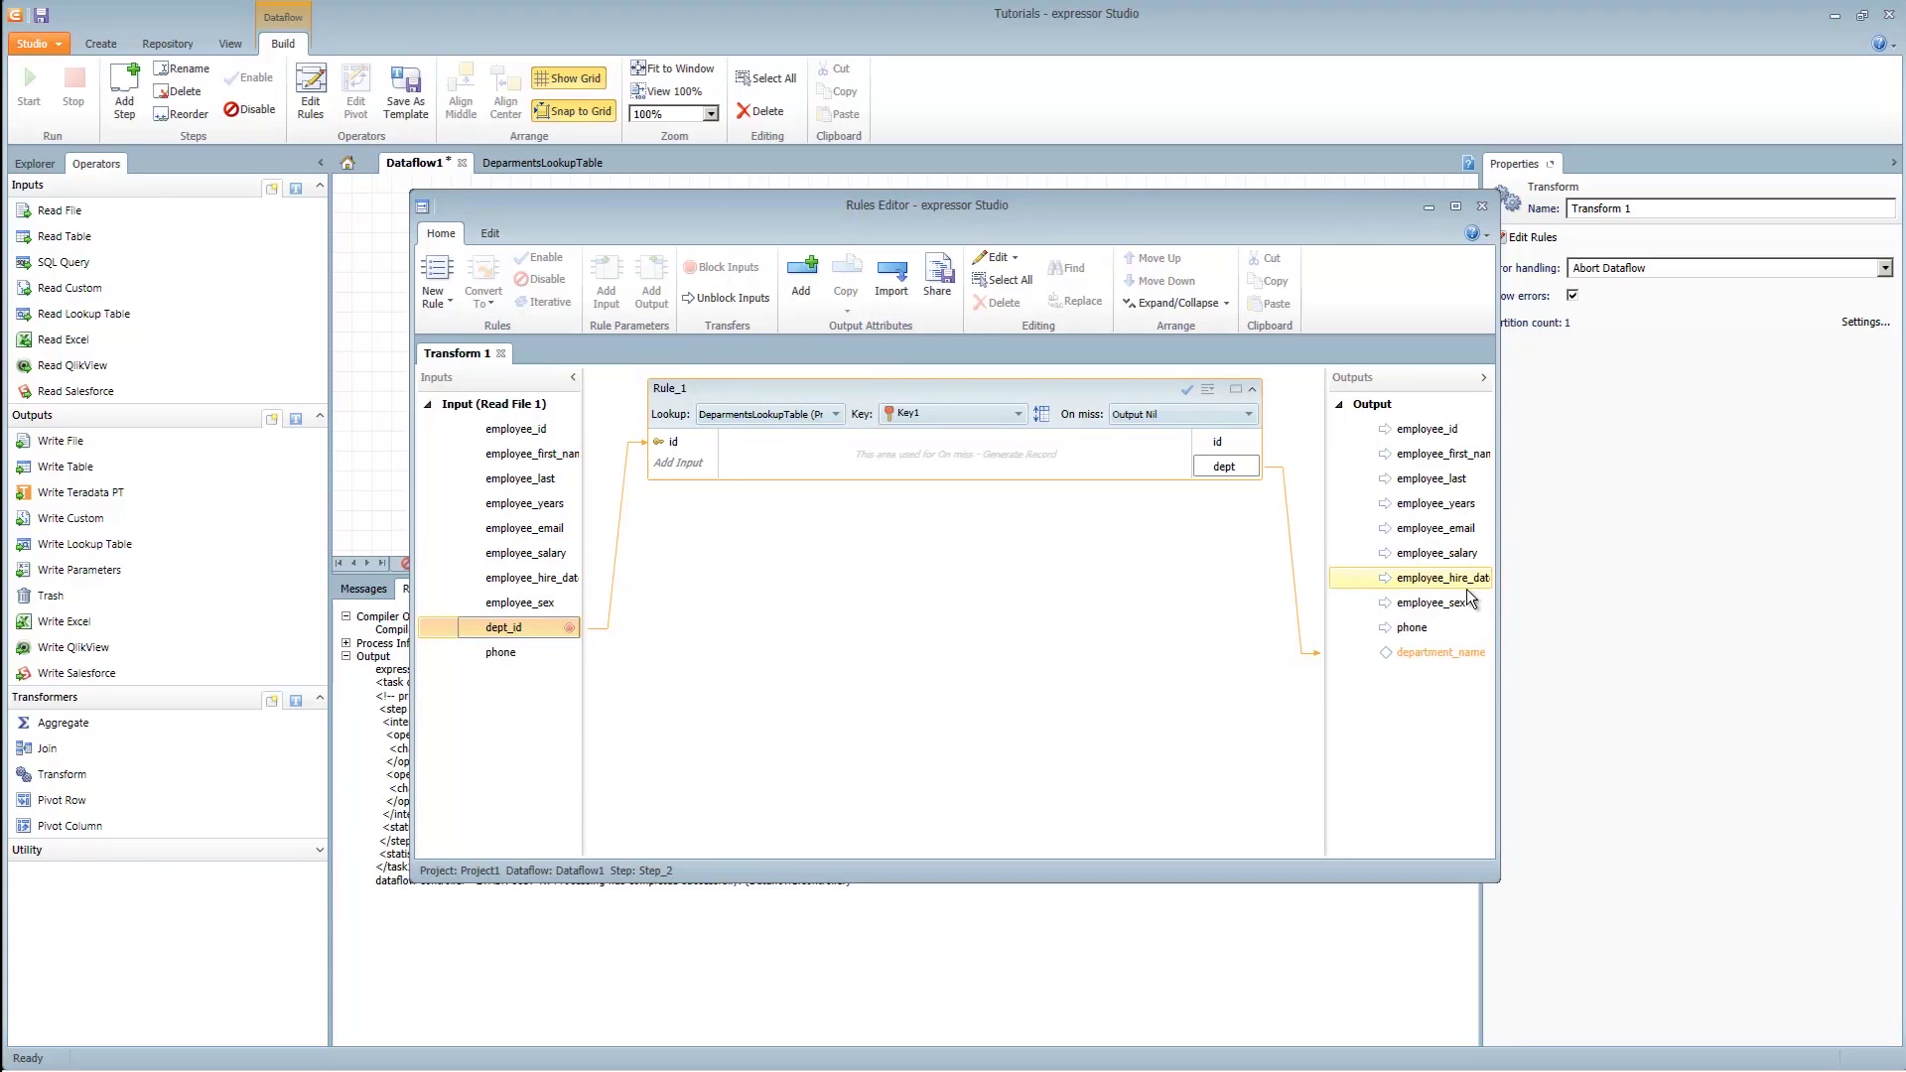
{"action": "left_click", "coordinate": [512, 431]}
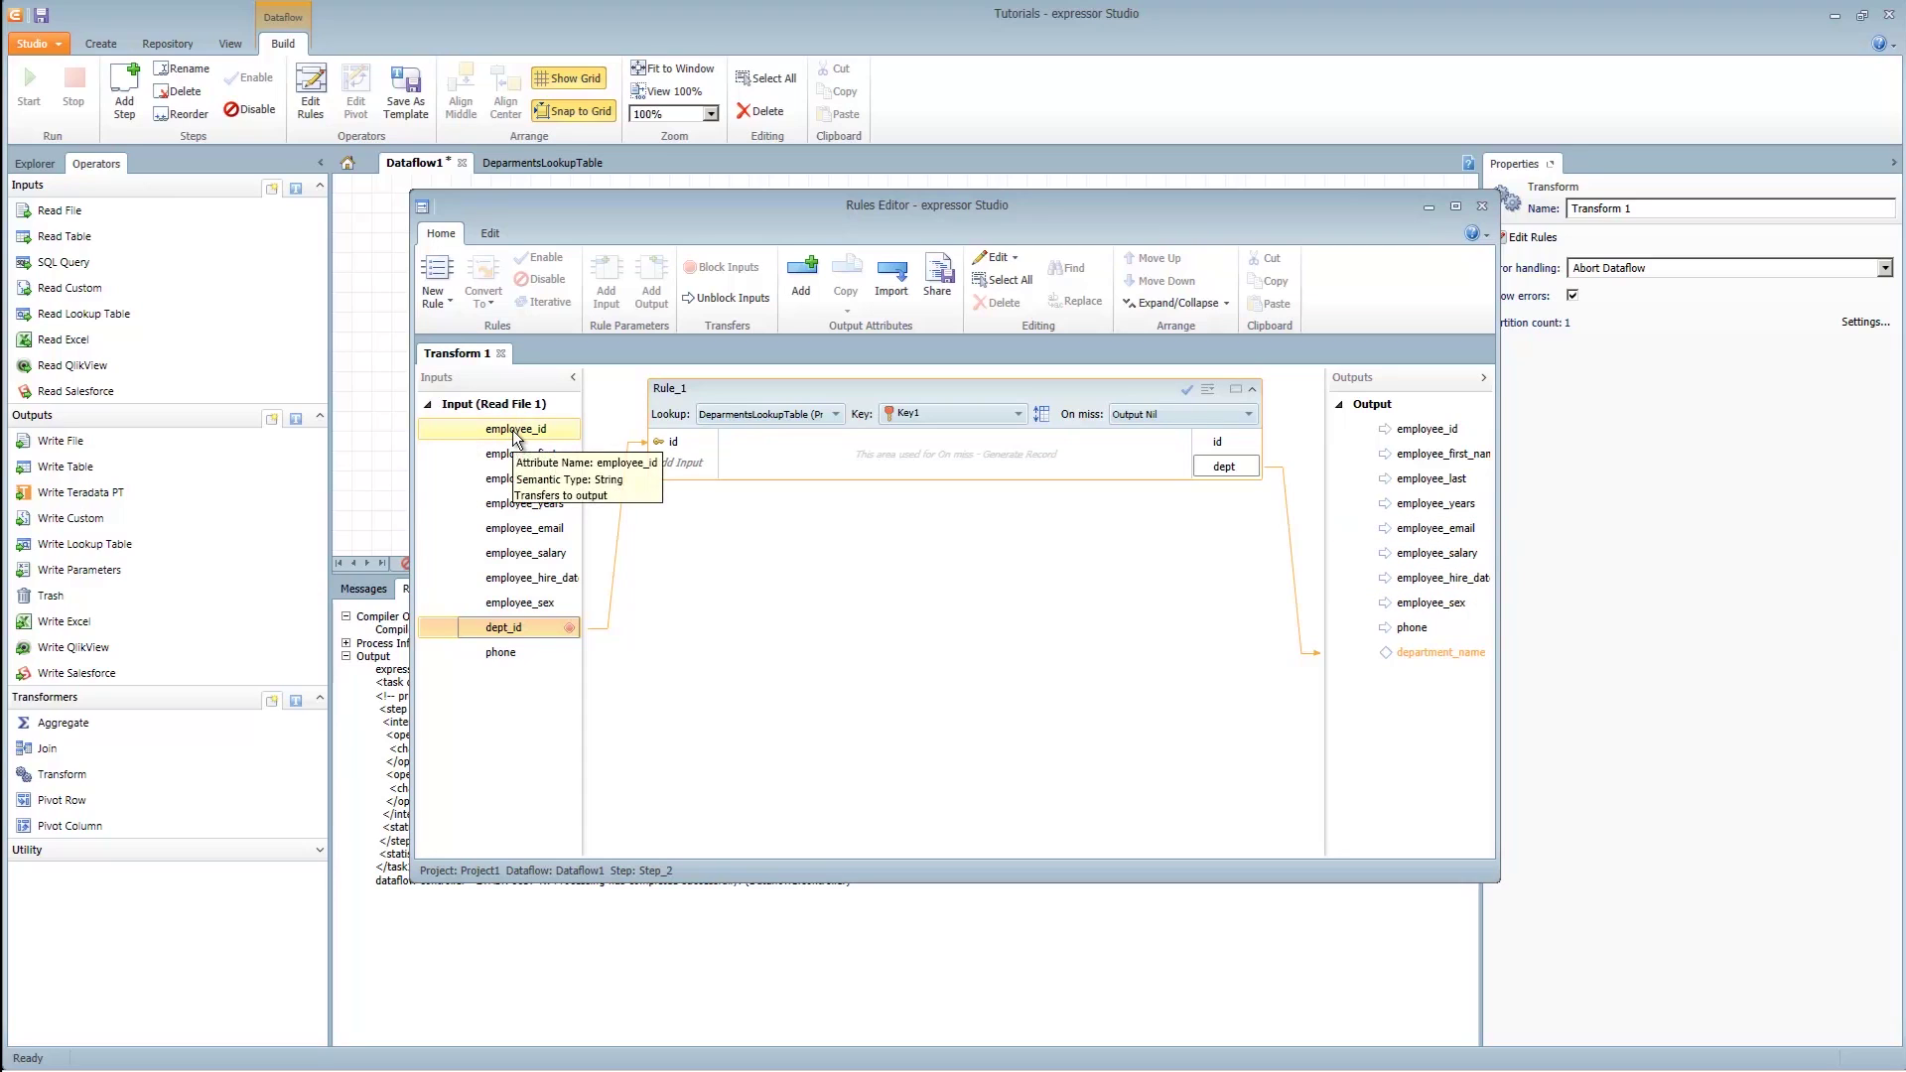
{"action": "left_click_drag", "start_coordinate": [518, 464], "coordinate": [526, 528]}
{"action": "left_click", "coordinate": [721, 264]}
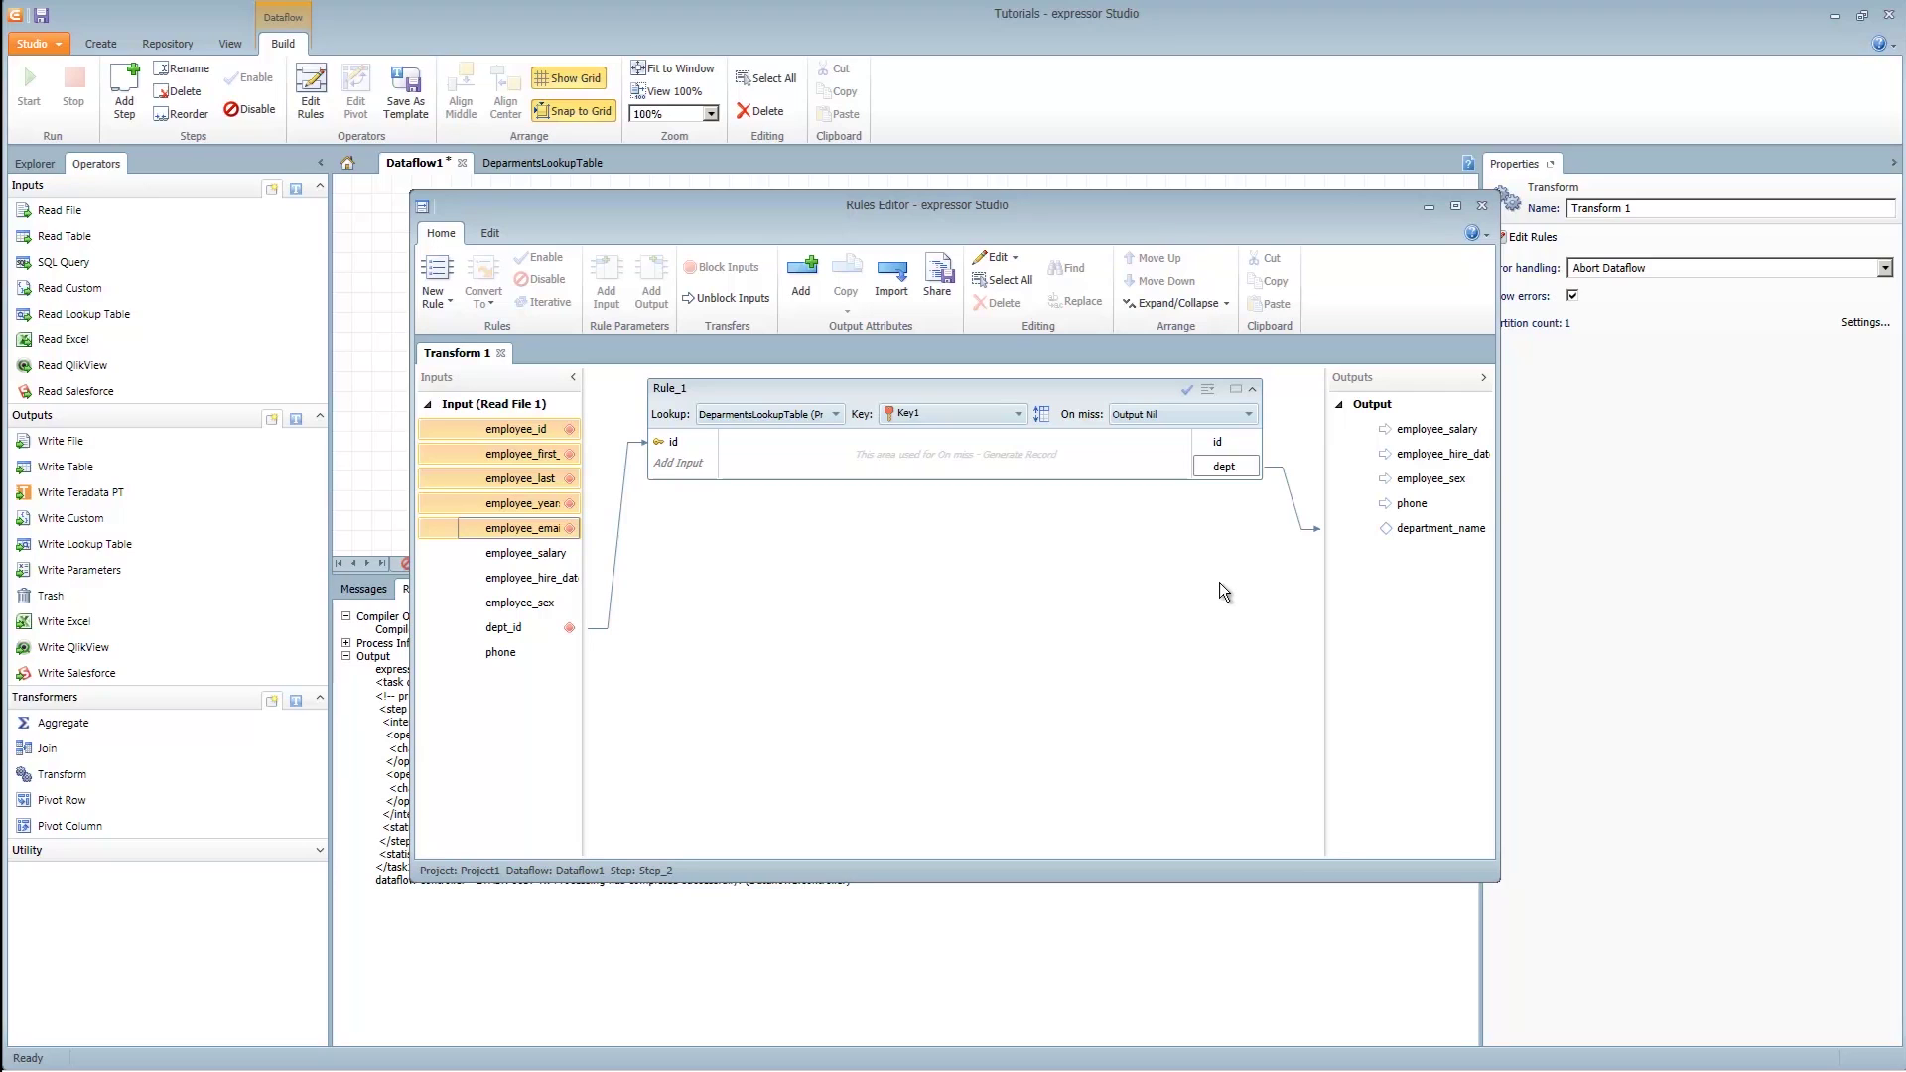
{"action": "left_click", "coordinate": [350, 248]}
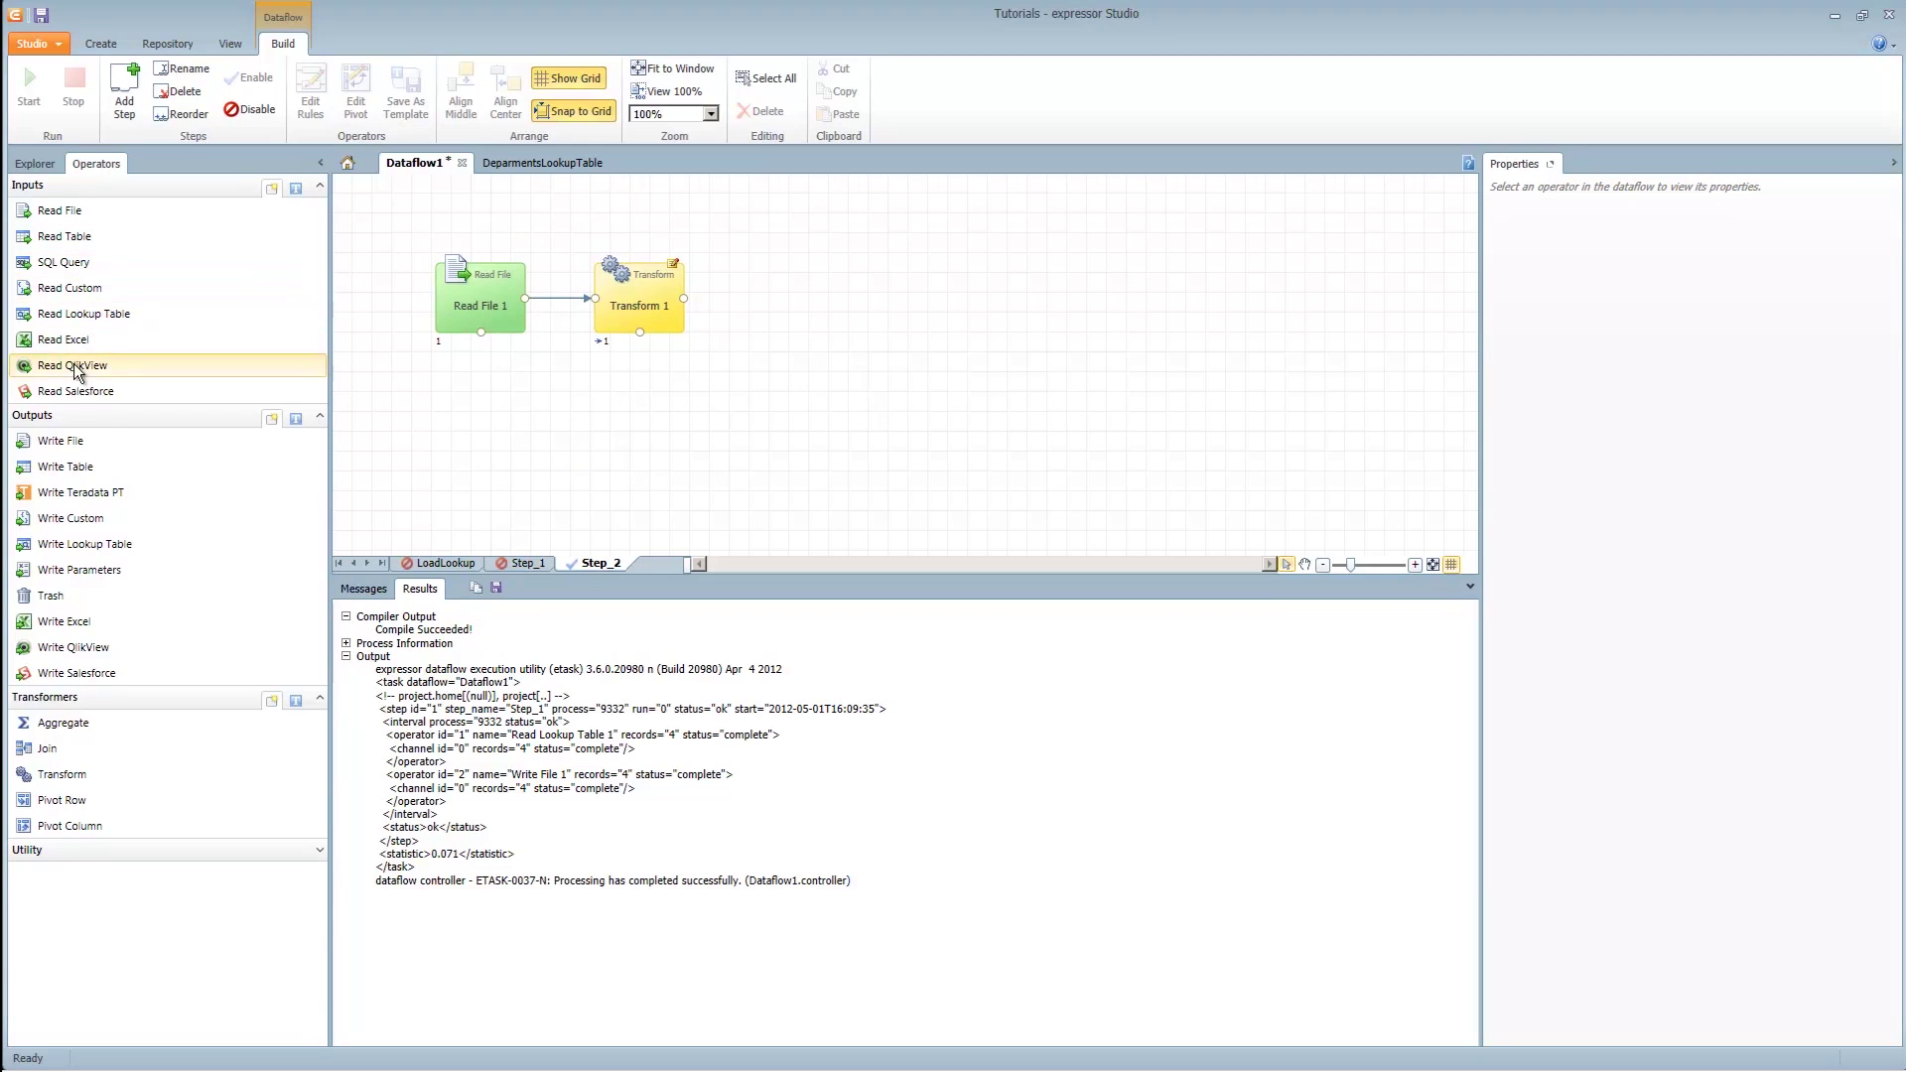
- Add a Write File operator after Transform 1 using FileConnection1
{"action": "left_click_drag", "start_coordinate": [73, 440], "coordinate": [791, 298]}
{"action": "left_click", "coordinate": [804, 320]}
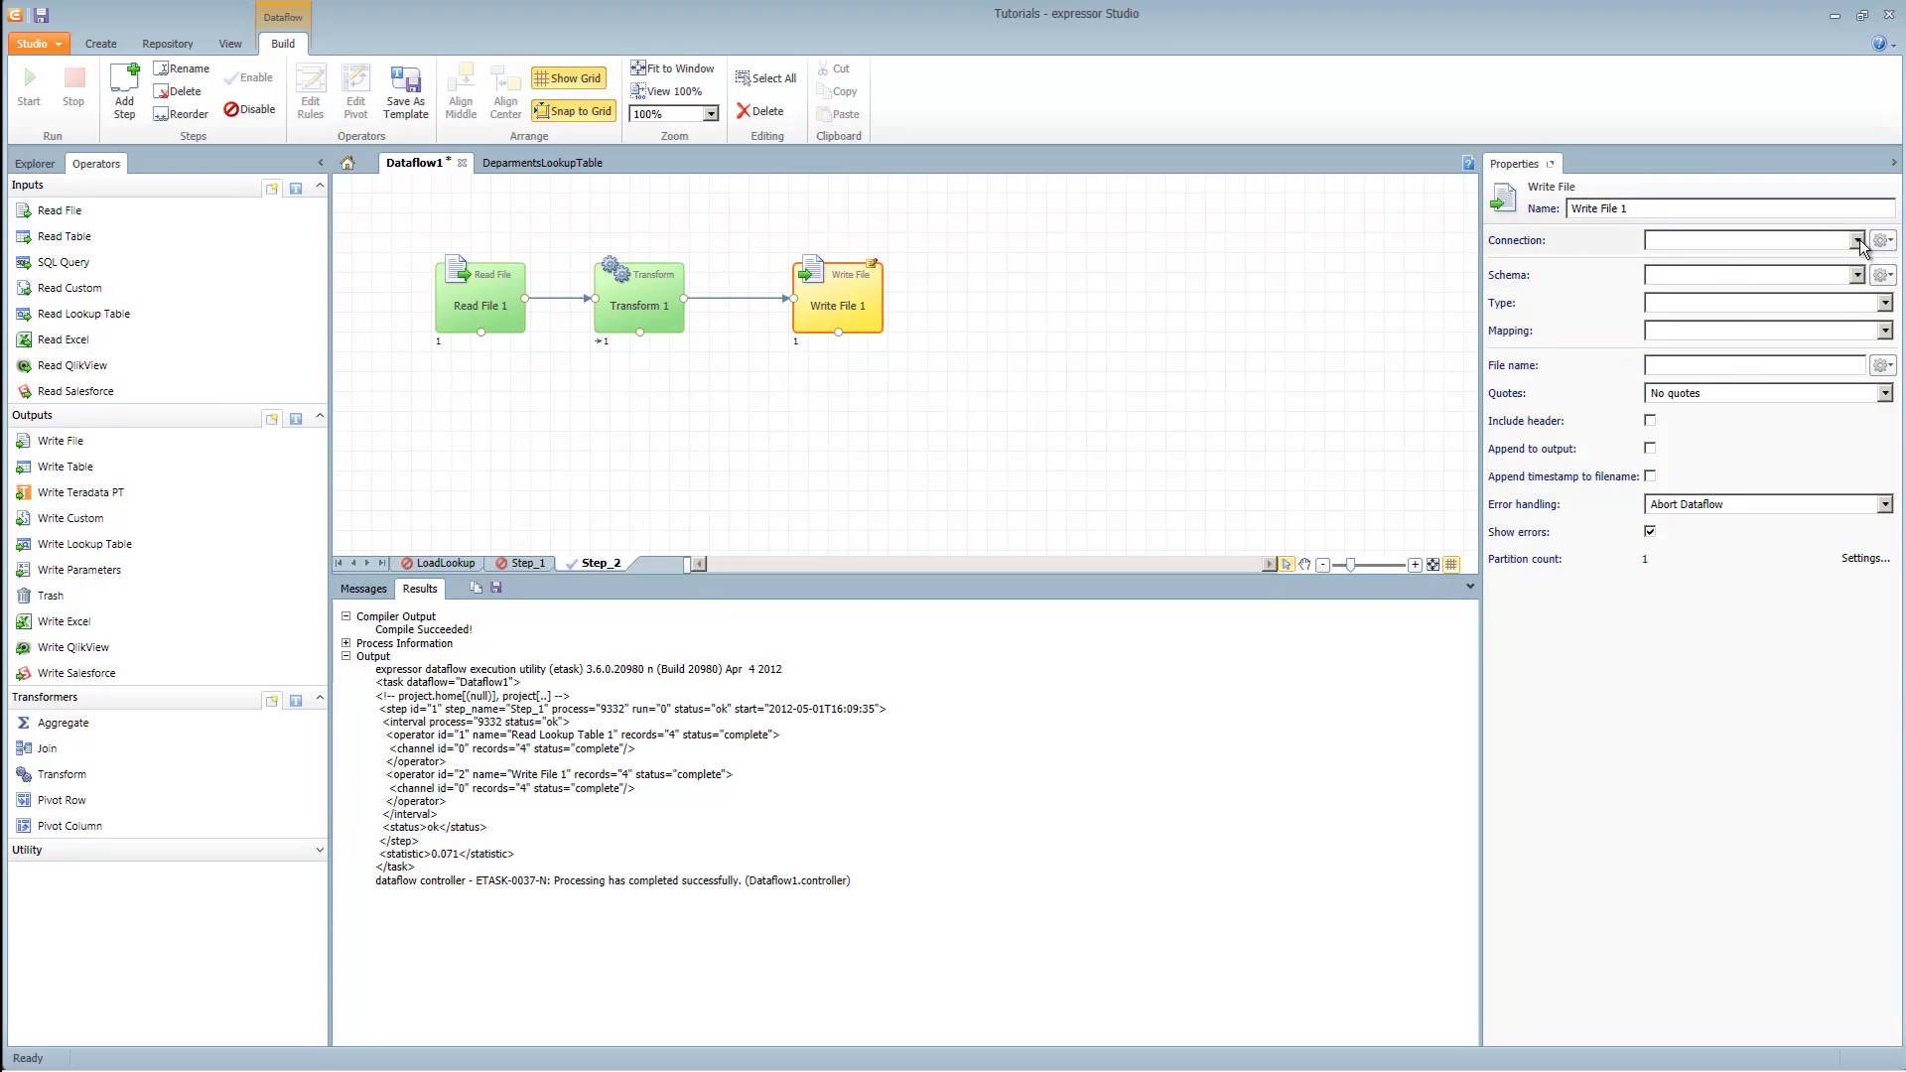
{"action": "left_click", "coordinate": [1856, 240]}
{"action": "left_click", "coordinate": [1785, 260]}
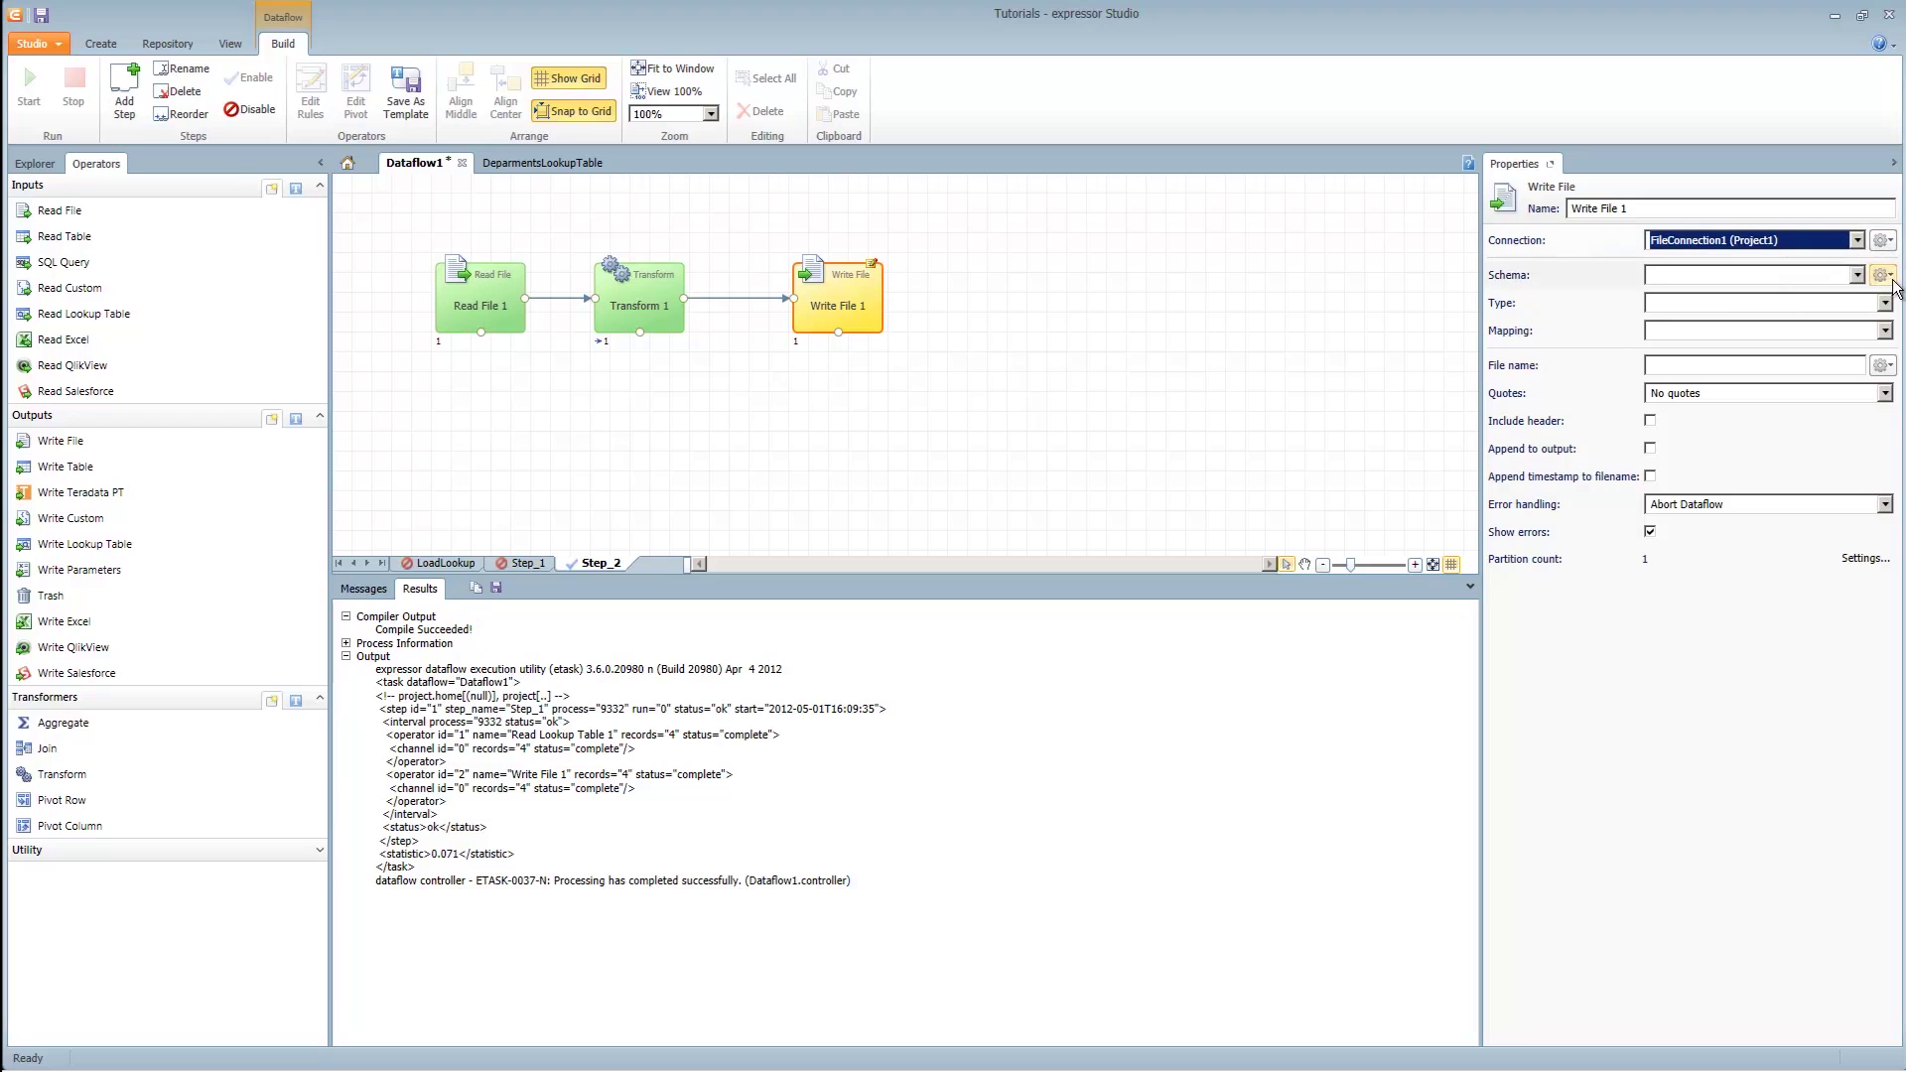
- Create NewDataDelimitedSchema from the upstream output and apply it to Write File 1
{"action": "left_click", "coordinate": [1879, 275]}
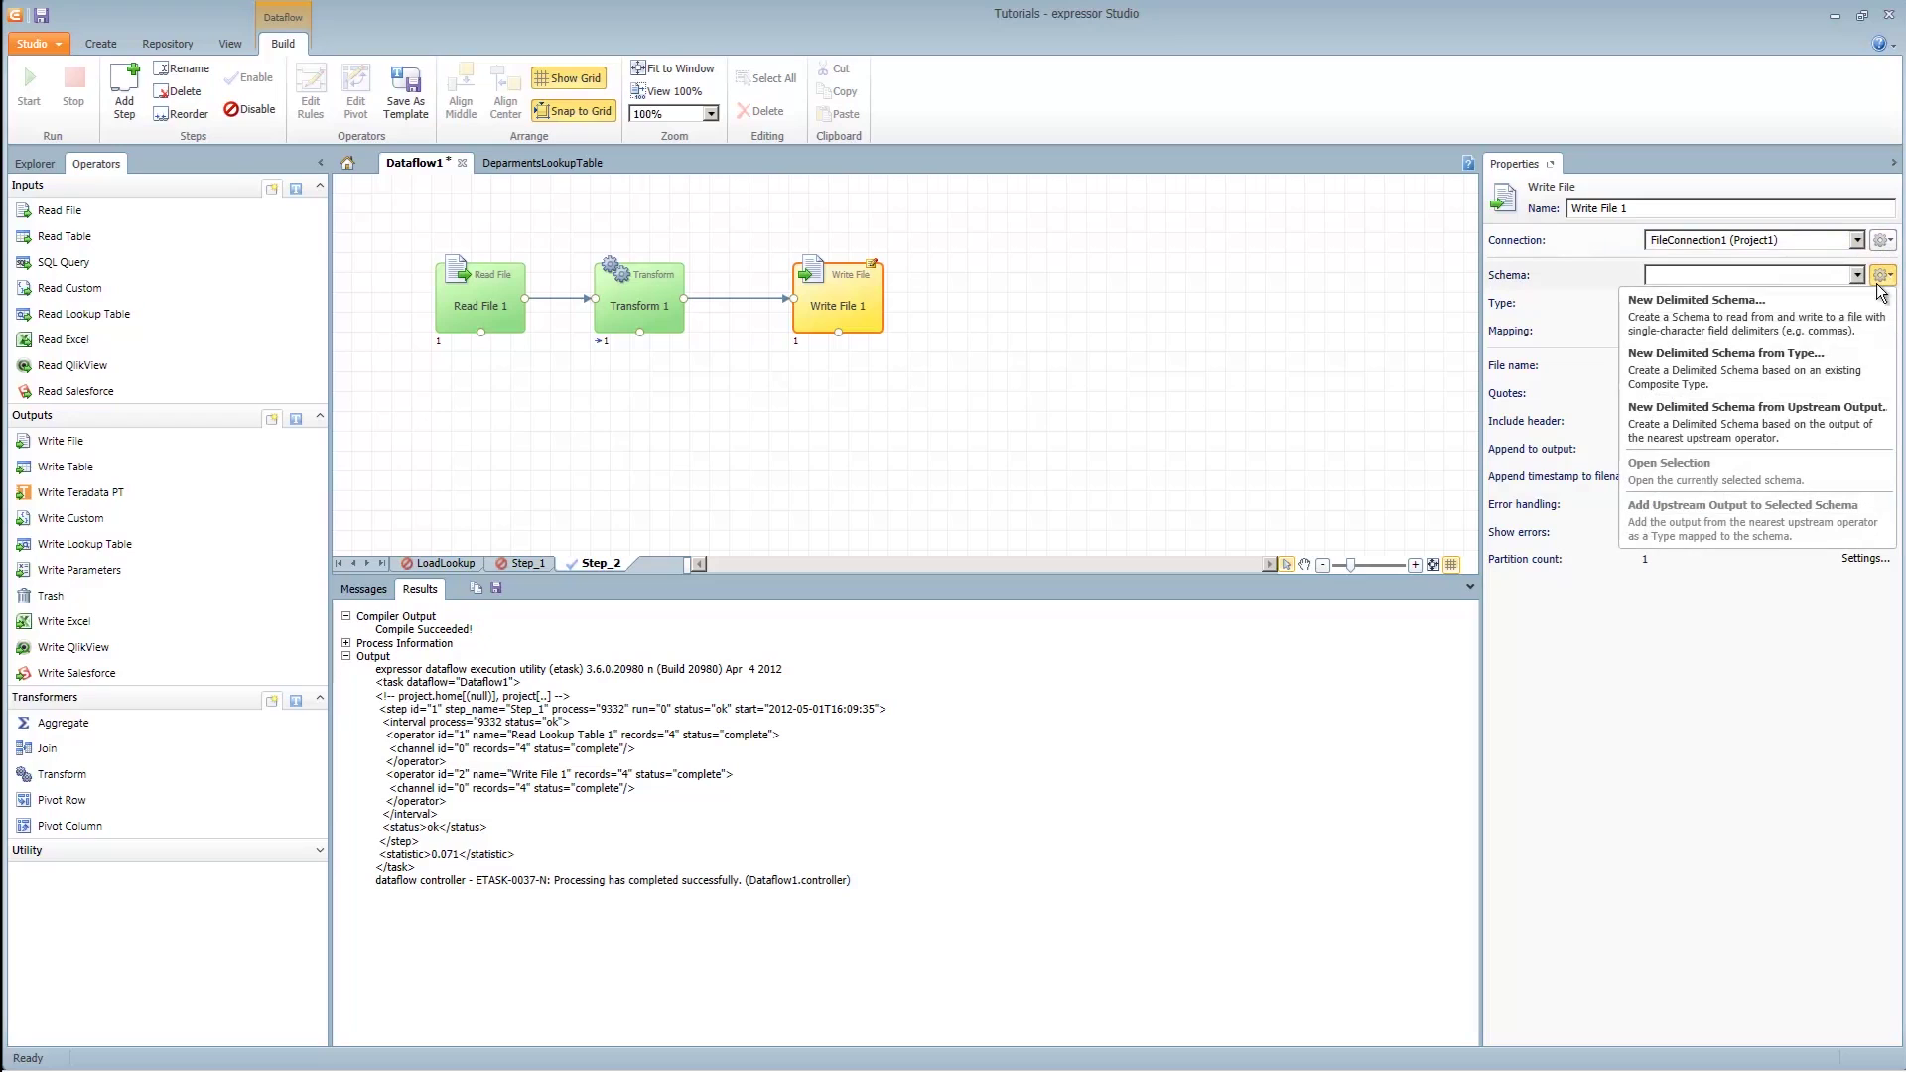
{"action": "left_click", "coordinate": [1806, 410]}
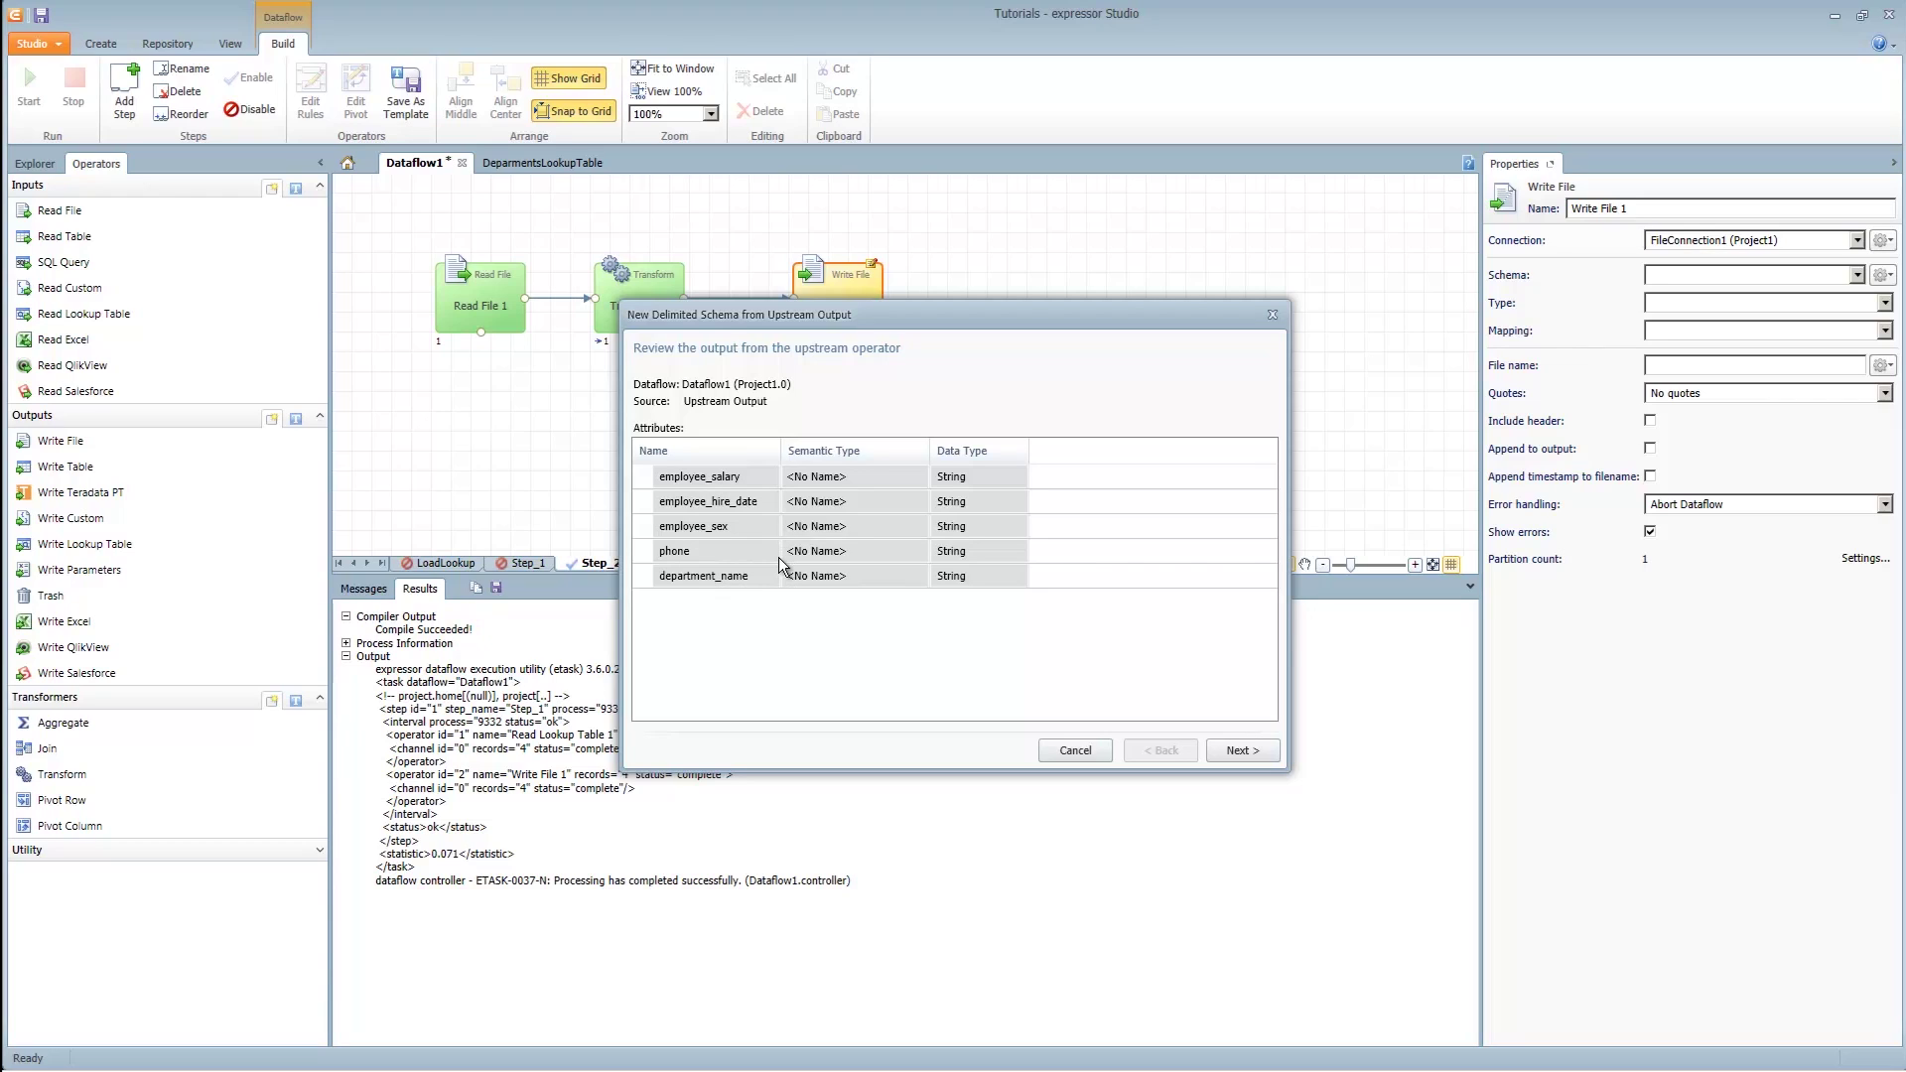
{"action": "left_click", "coordinate": [1242, 751]}
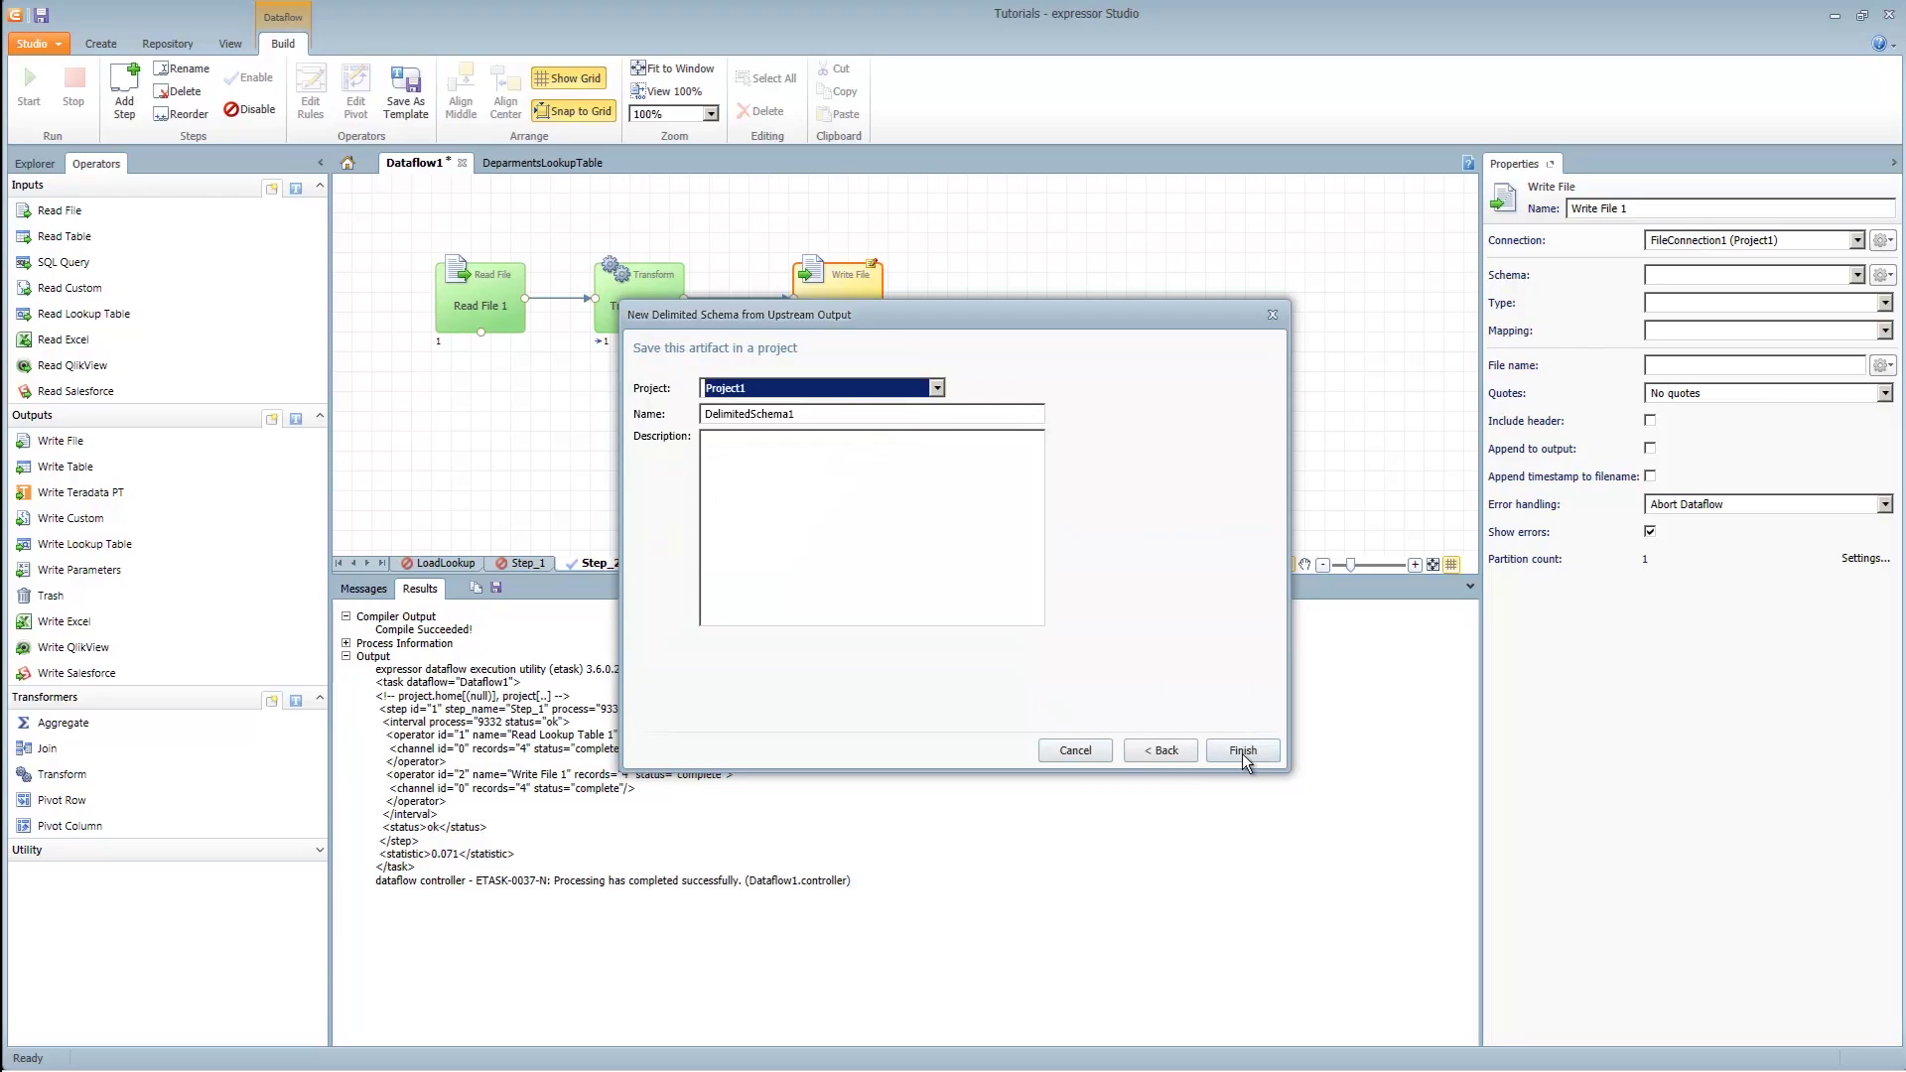
{"action": "left_click", "coordinate": [877, 417]}
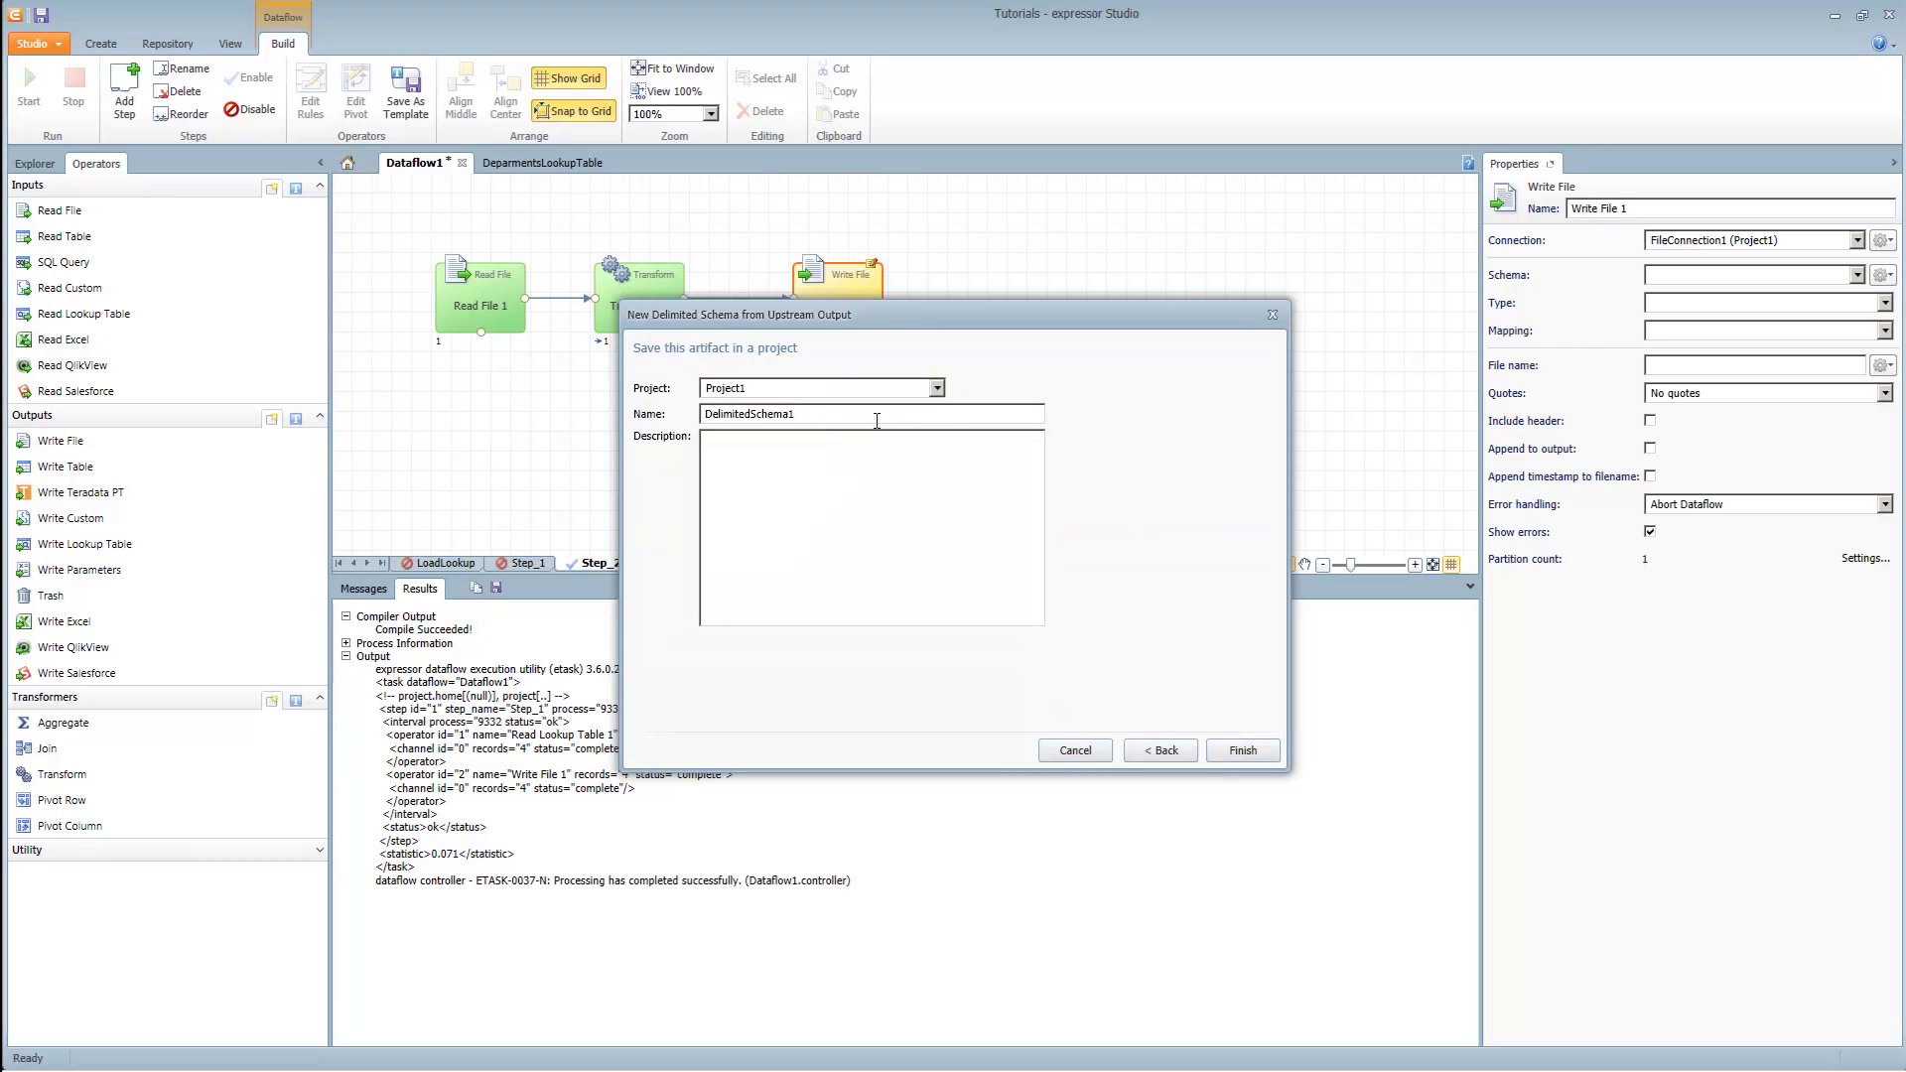
{"action": "type", "text": "NewData"}
{"action": "key", "text": "End"}
{"action": "key", "text": "BackSpace"}
{"action": "left_click", "coordinate": [1242, 751]}
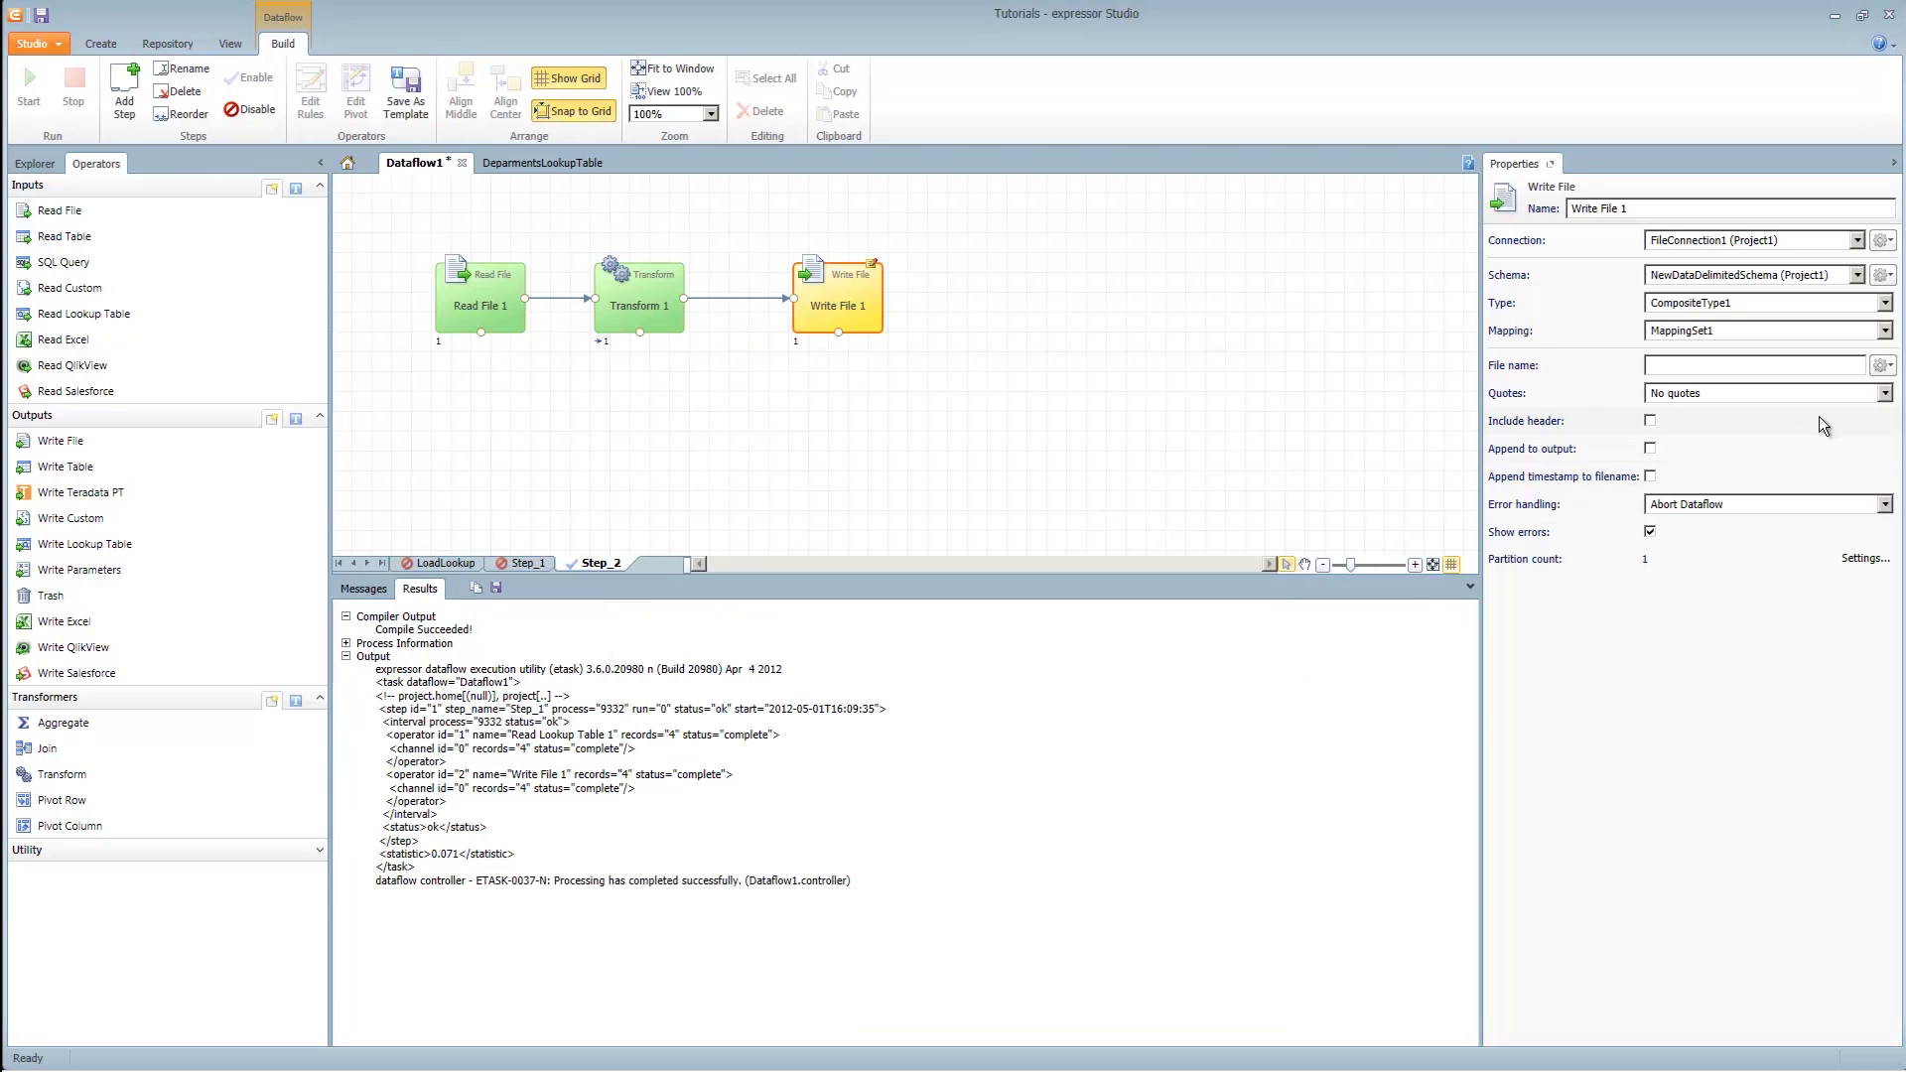
- Set the output file to new-data.txt and run the dataflow, processing 9 records
{"action": "left_click", "coordinate": [1834, 368]}
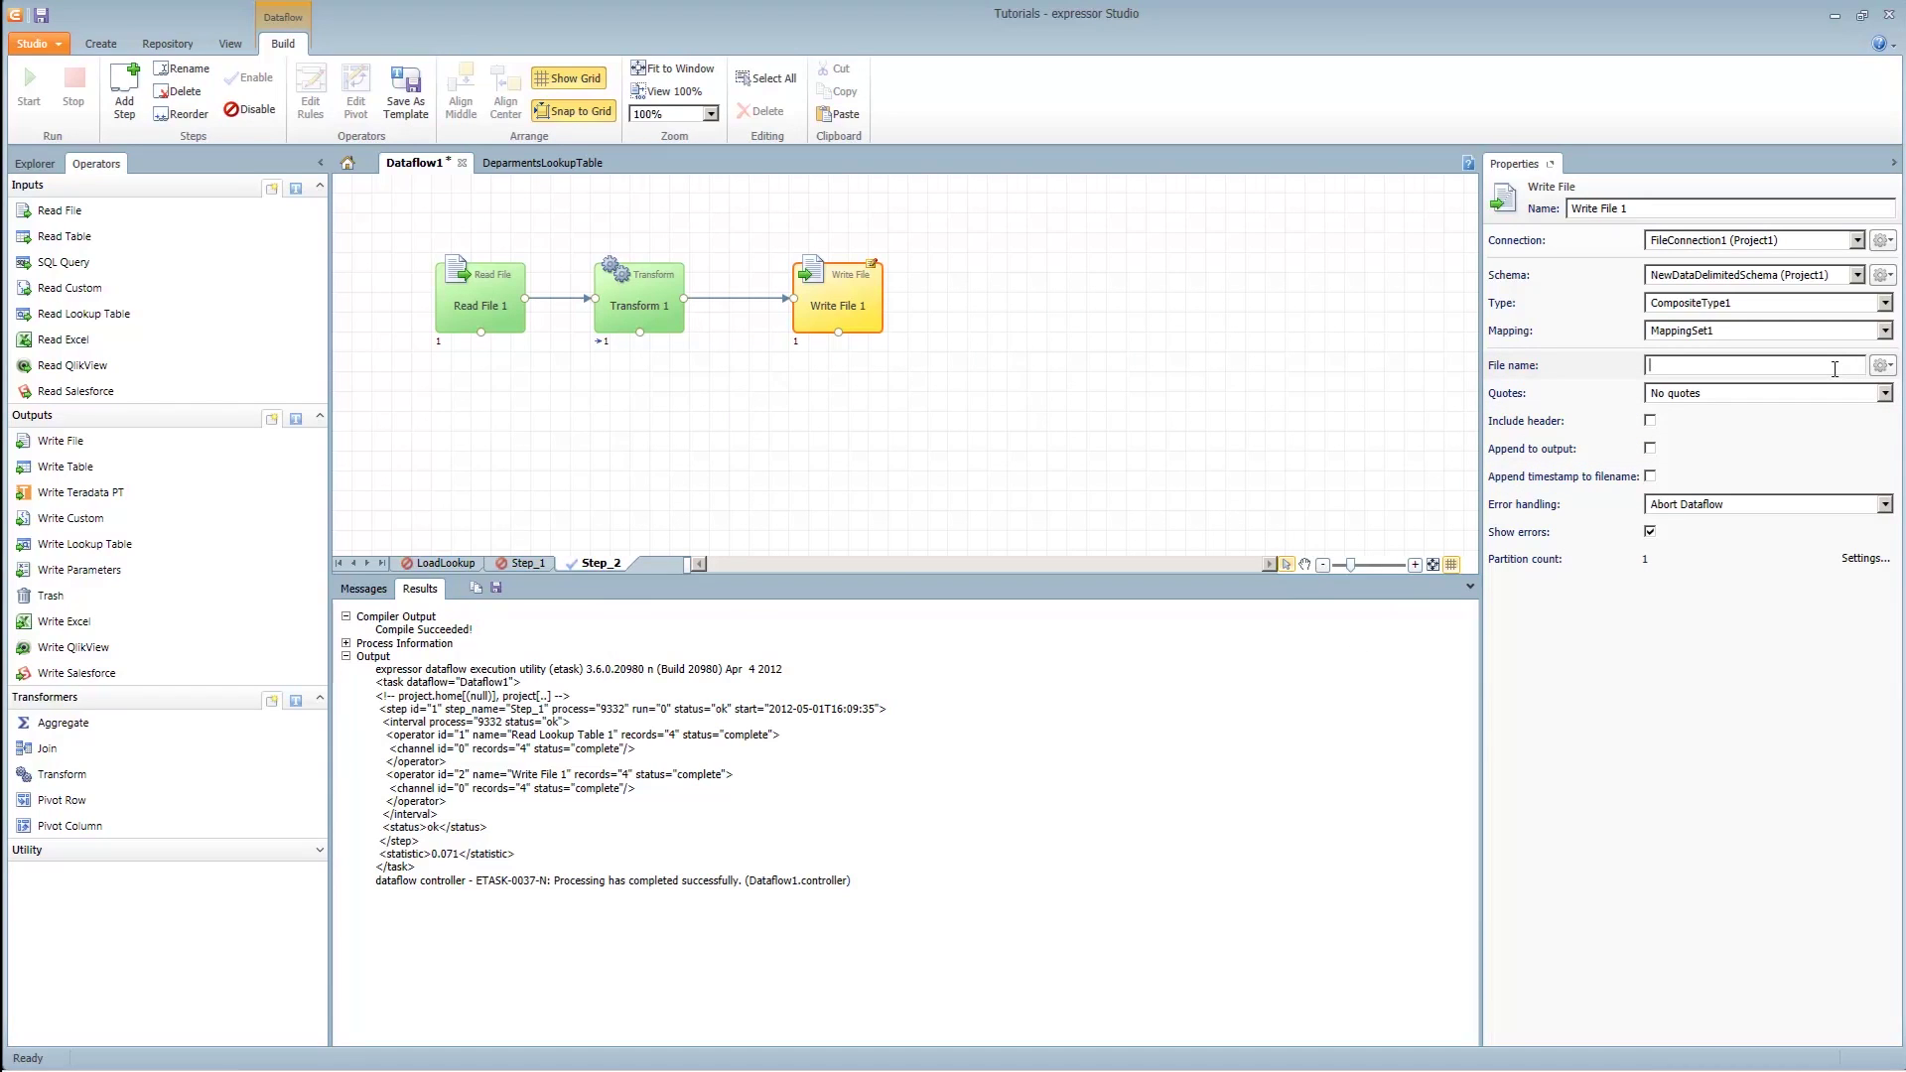
{"action": "type", "text": "new-"}
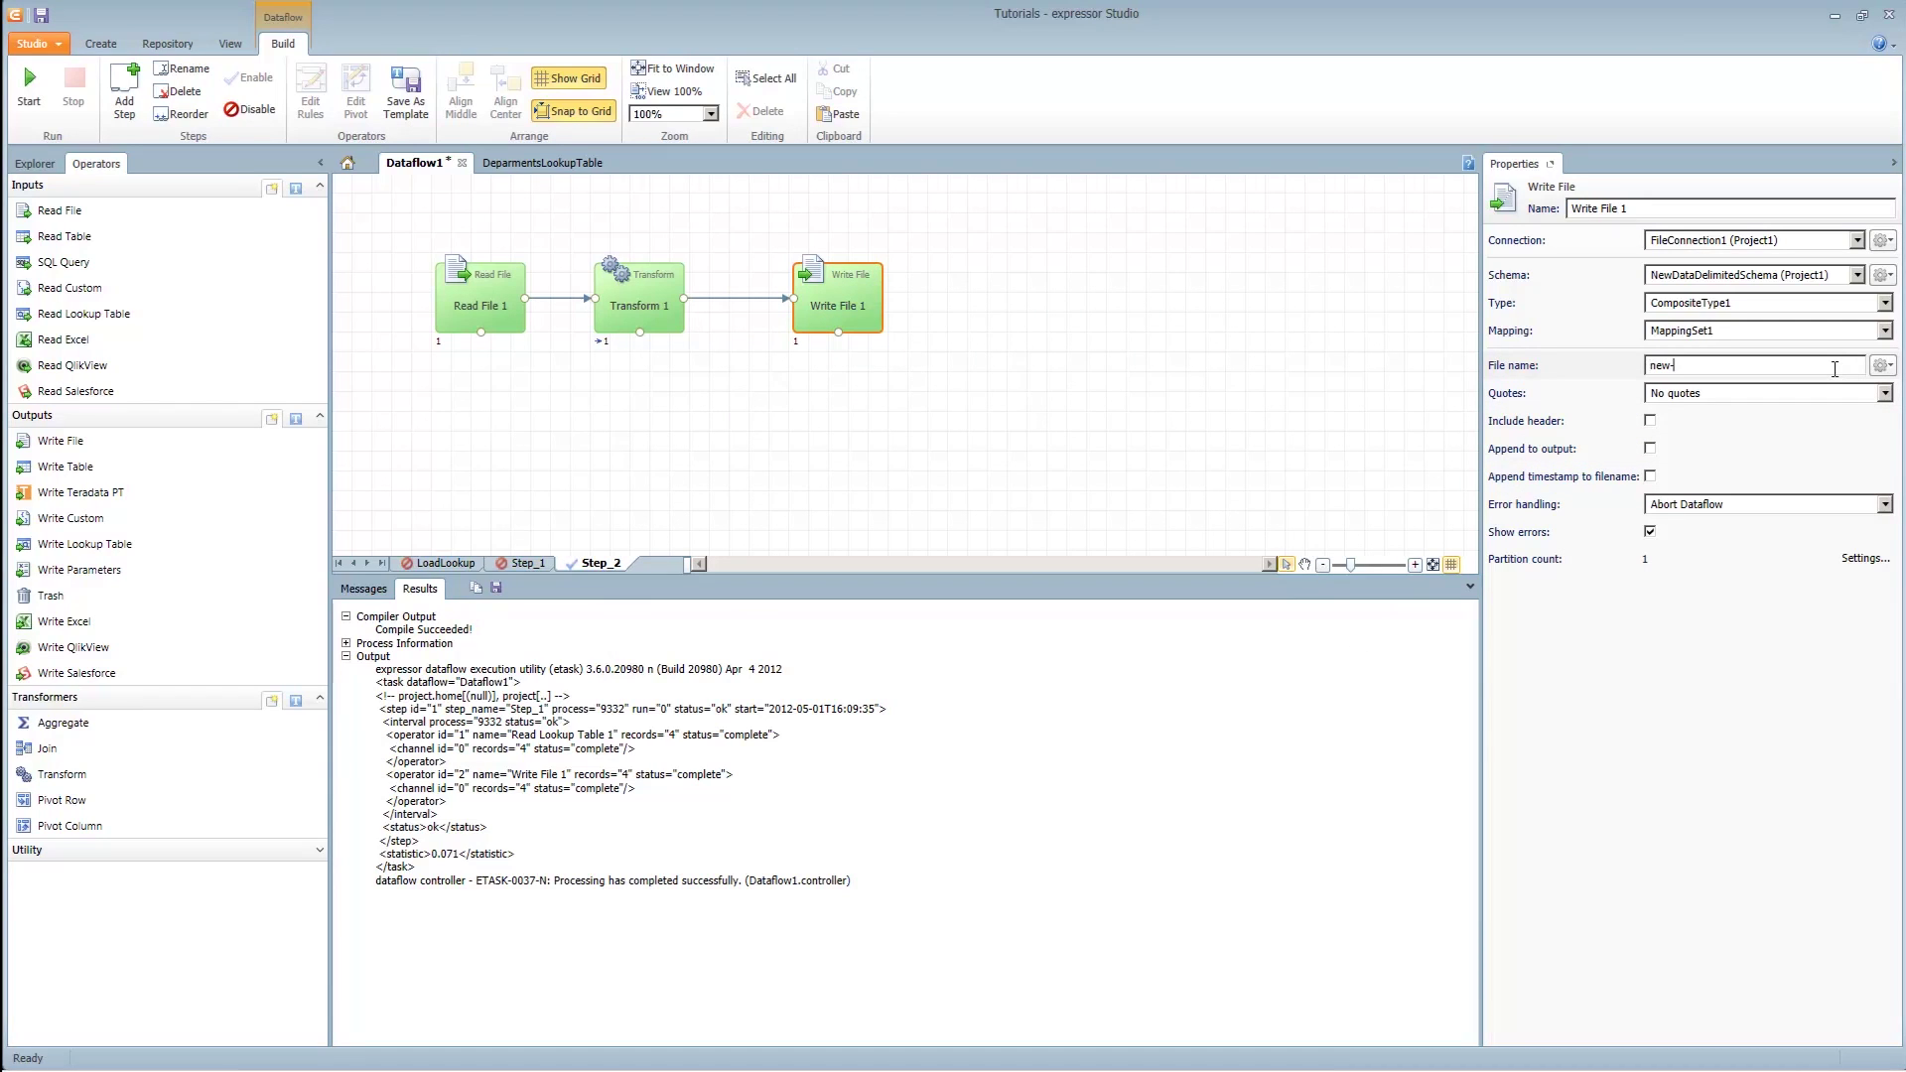
{"action": "type", "text": "data.txt"}
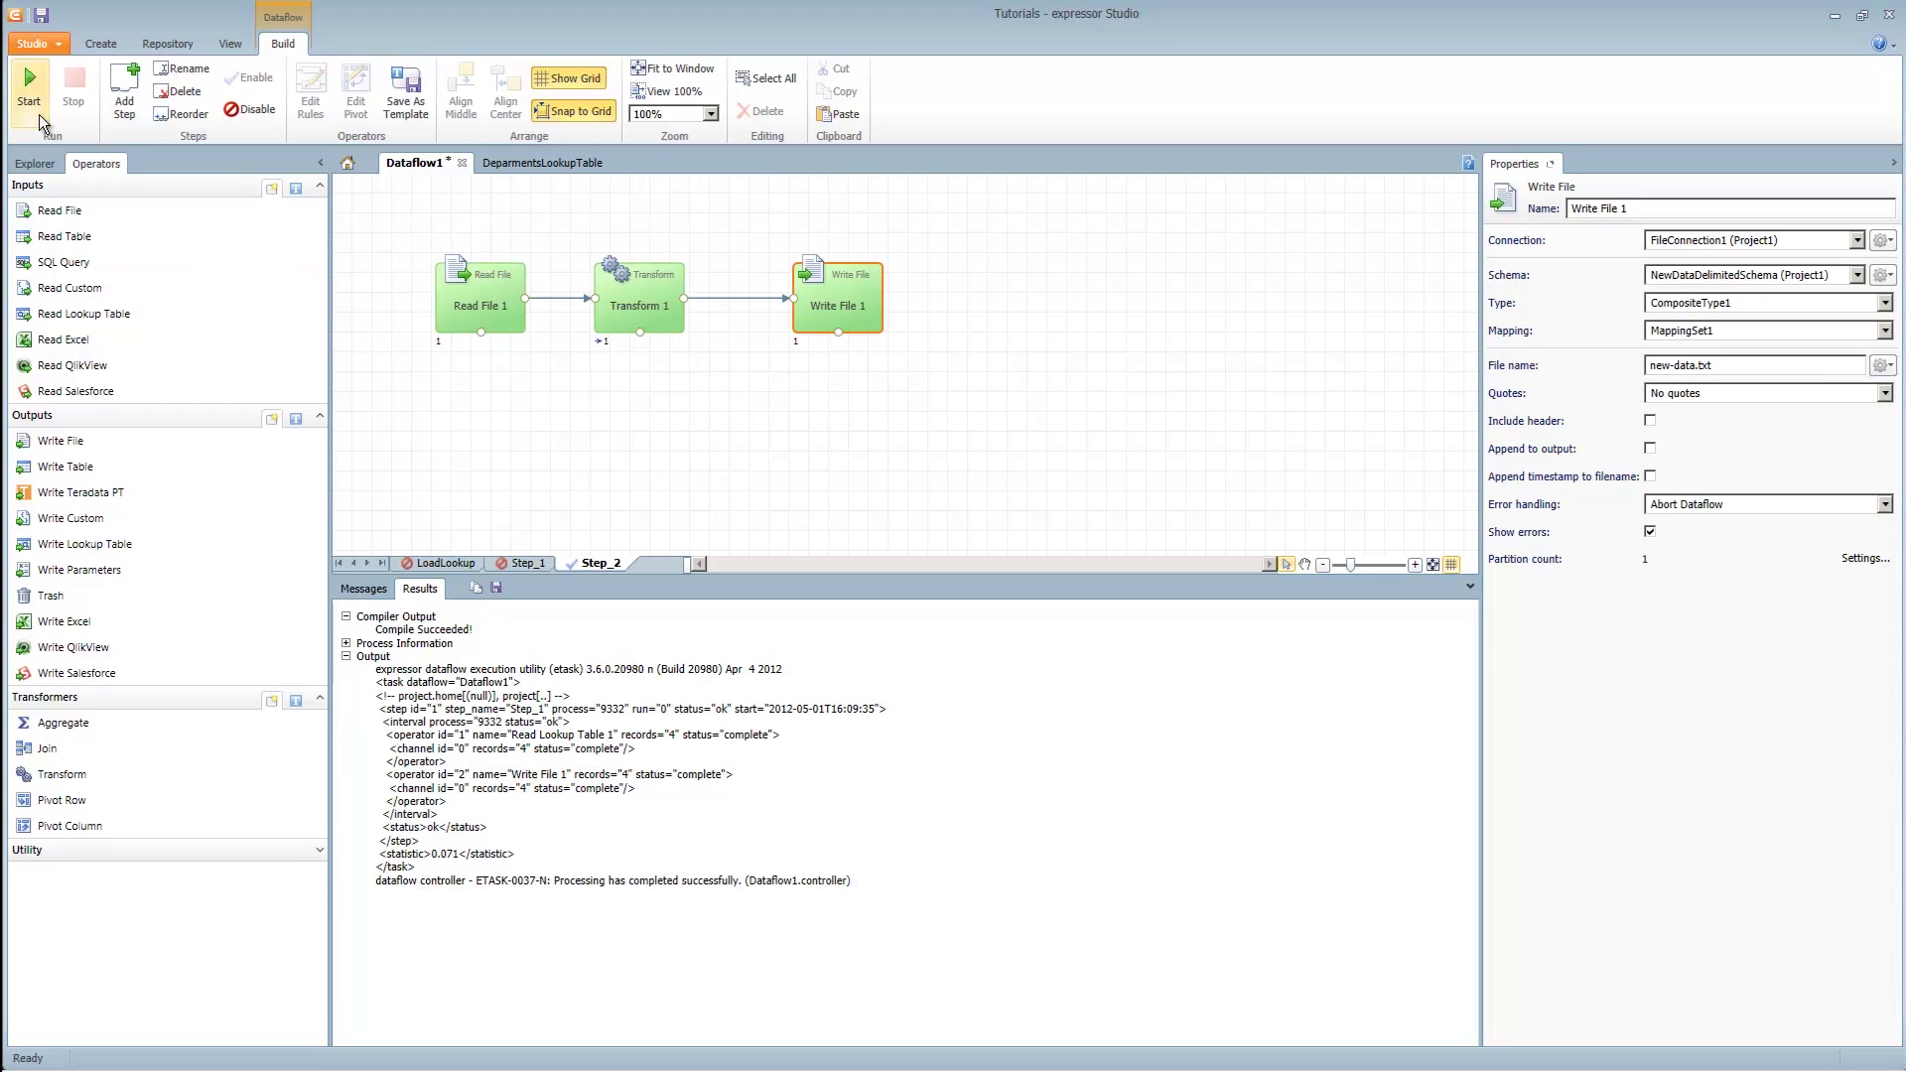
{"action": "left_click", "coordinate": [32, 114]}
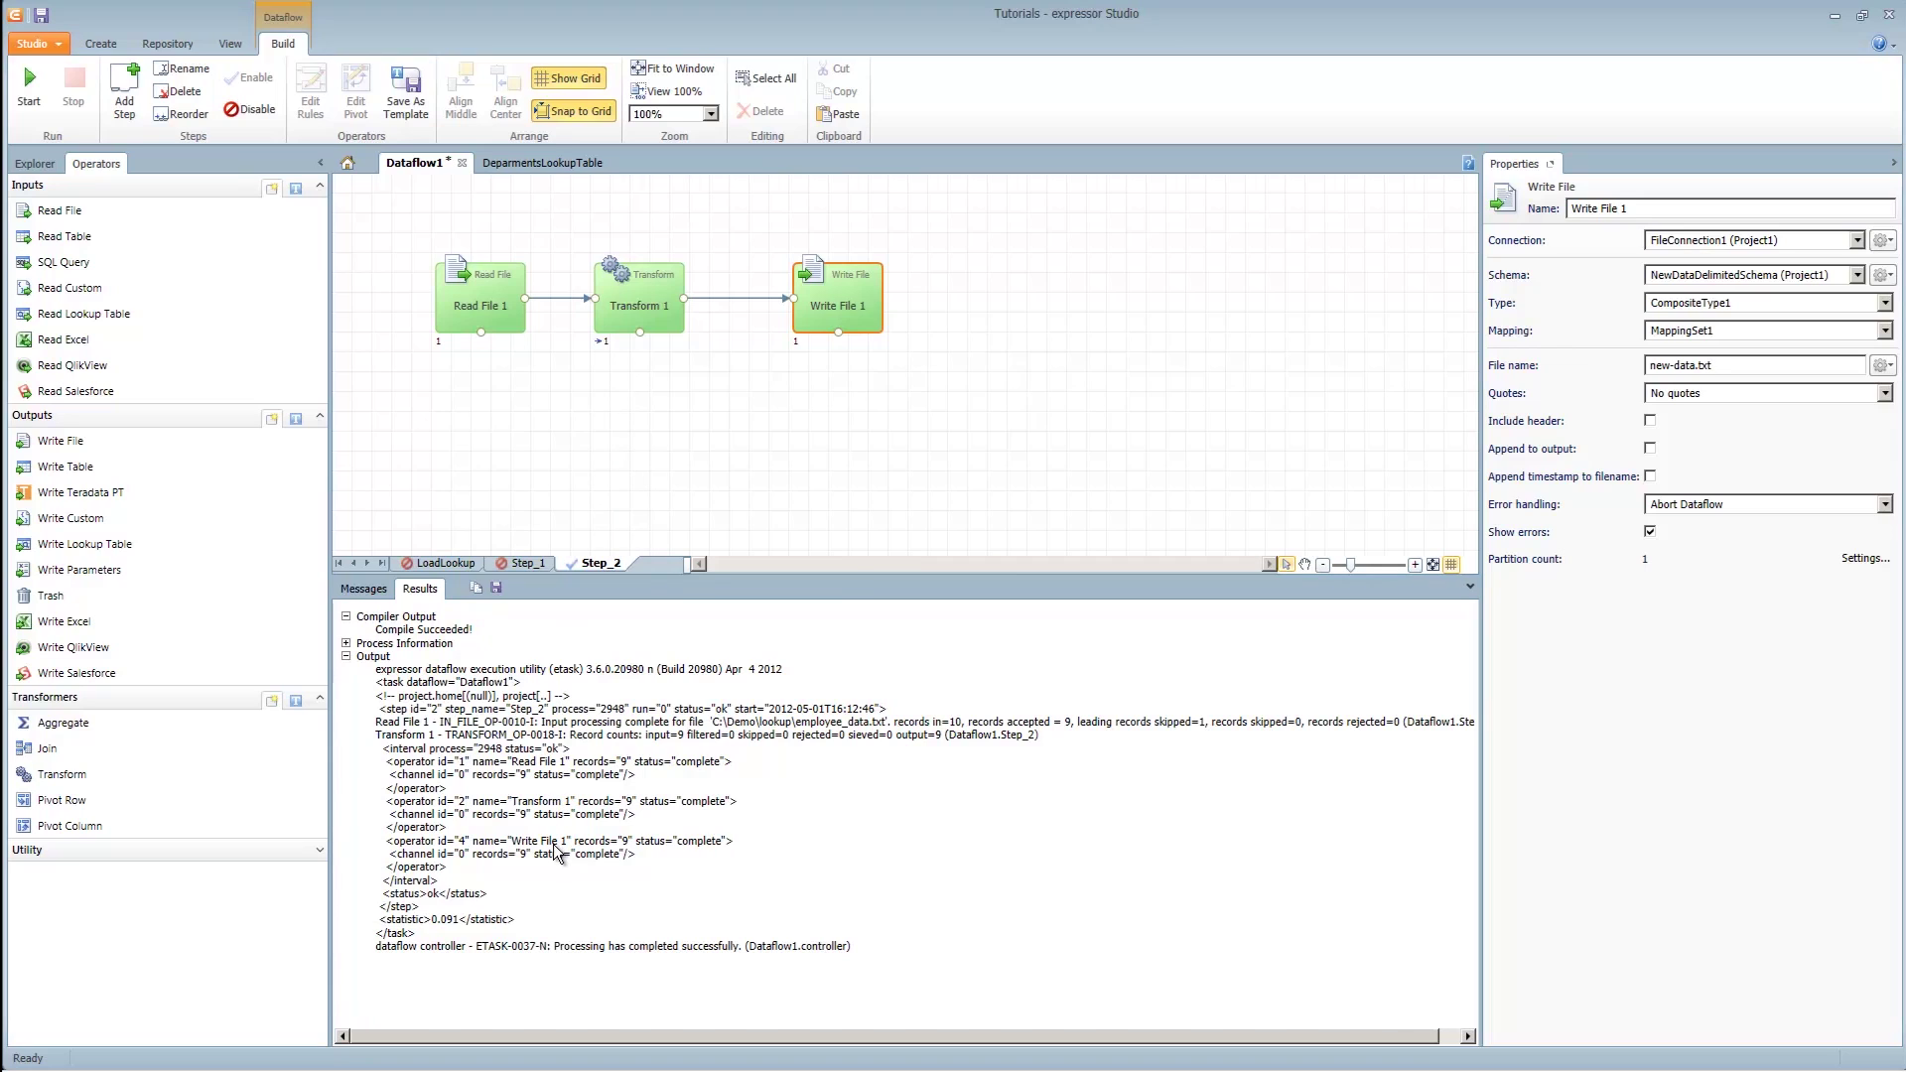
- Open new-data.txt in Notepad to confirm rows end with department names like Sales and HR
{"action": "key", "text": "alt+Tab"}
{"action": "key", "text": "alt+Tab"}
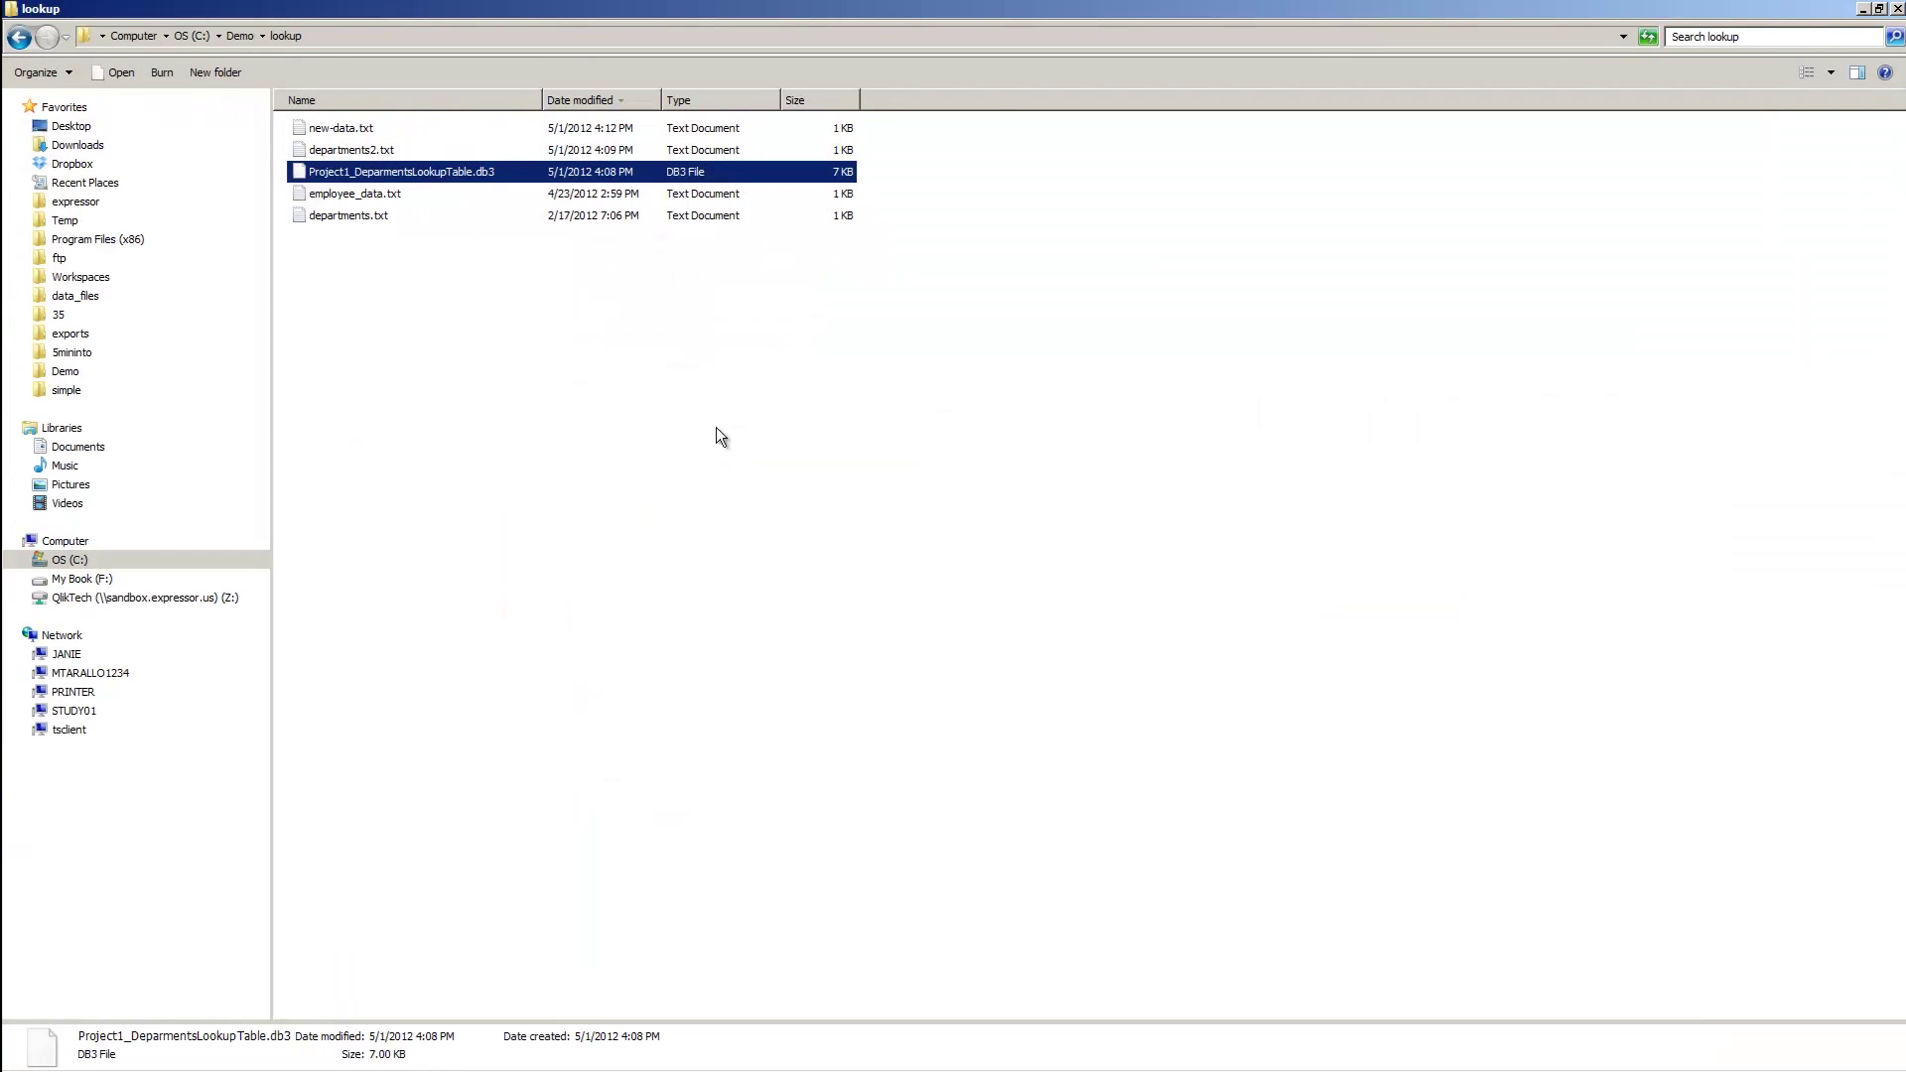
{"action": "double_click", "coordinate": [349, 129]}
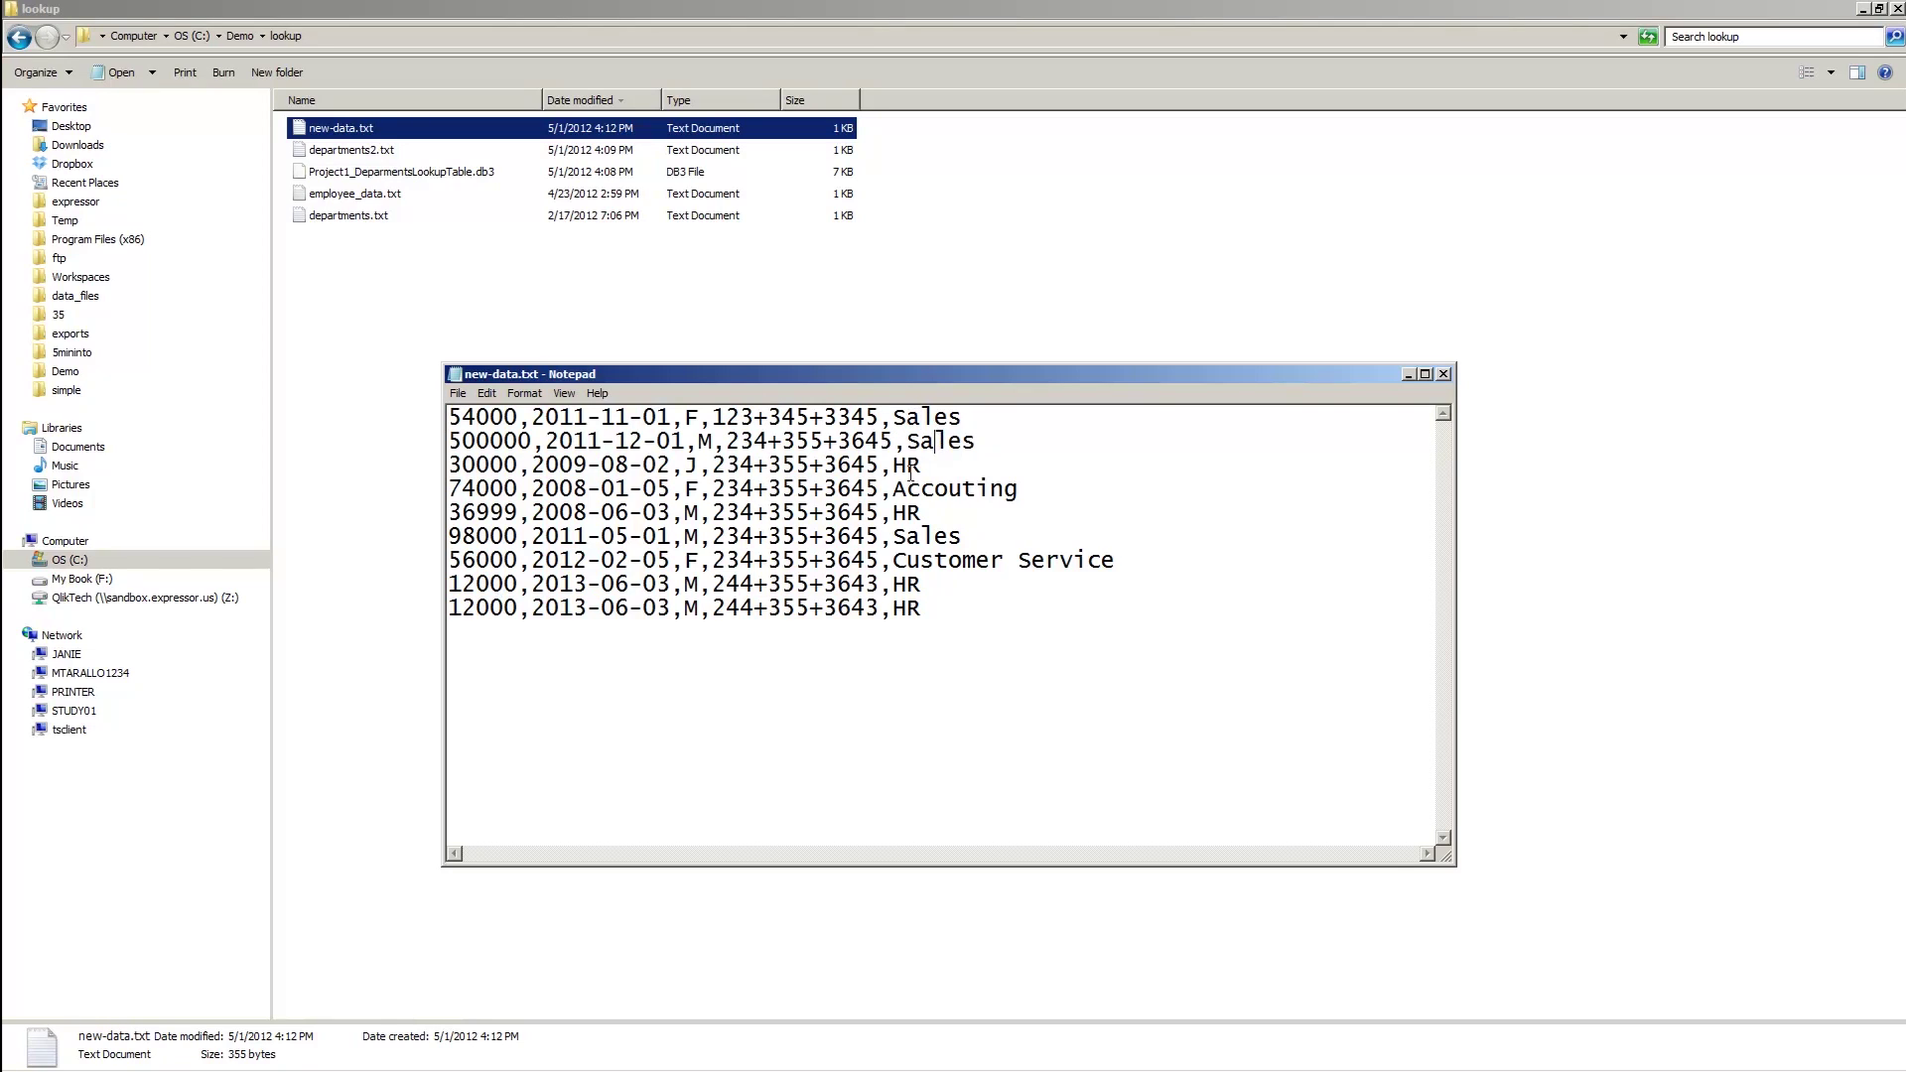
{"action": "left_click", "coordinate": [907, 465]}
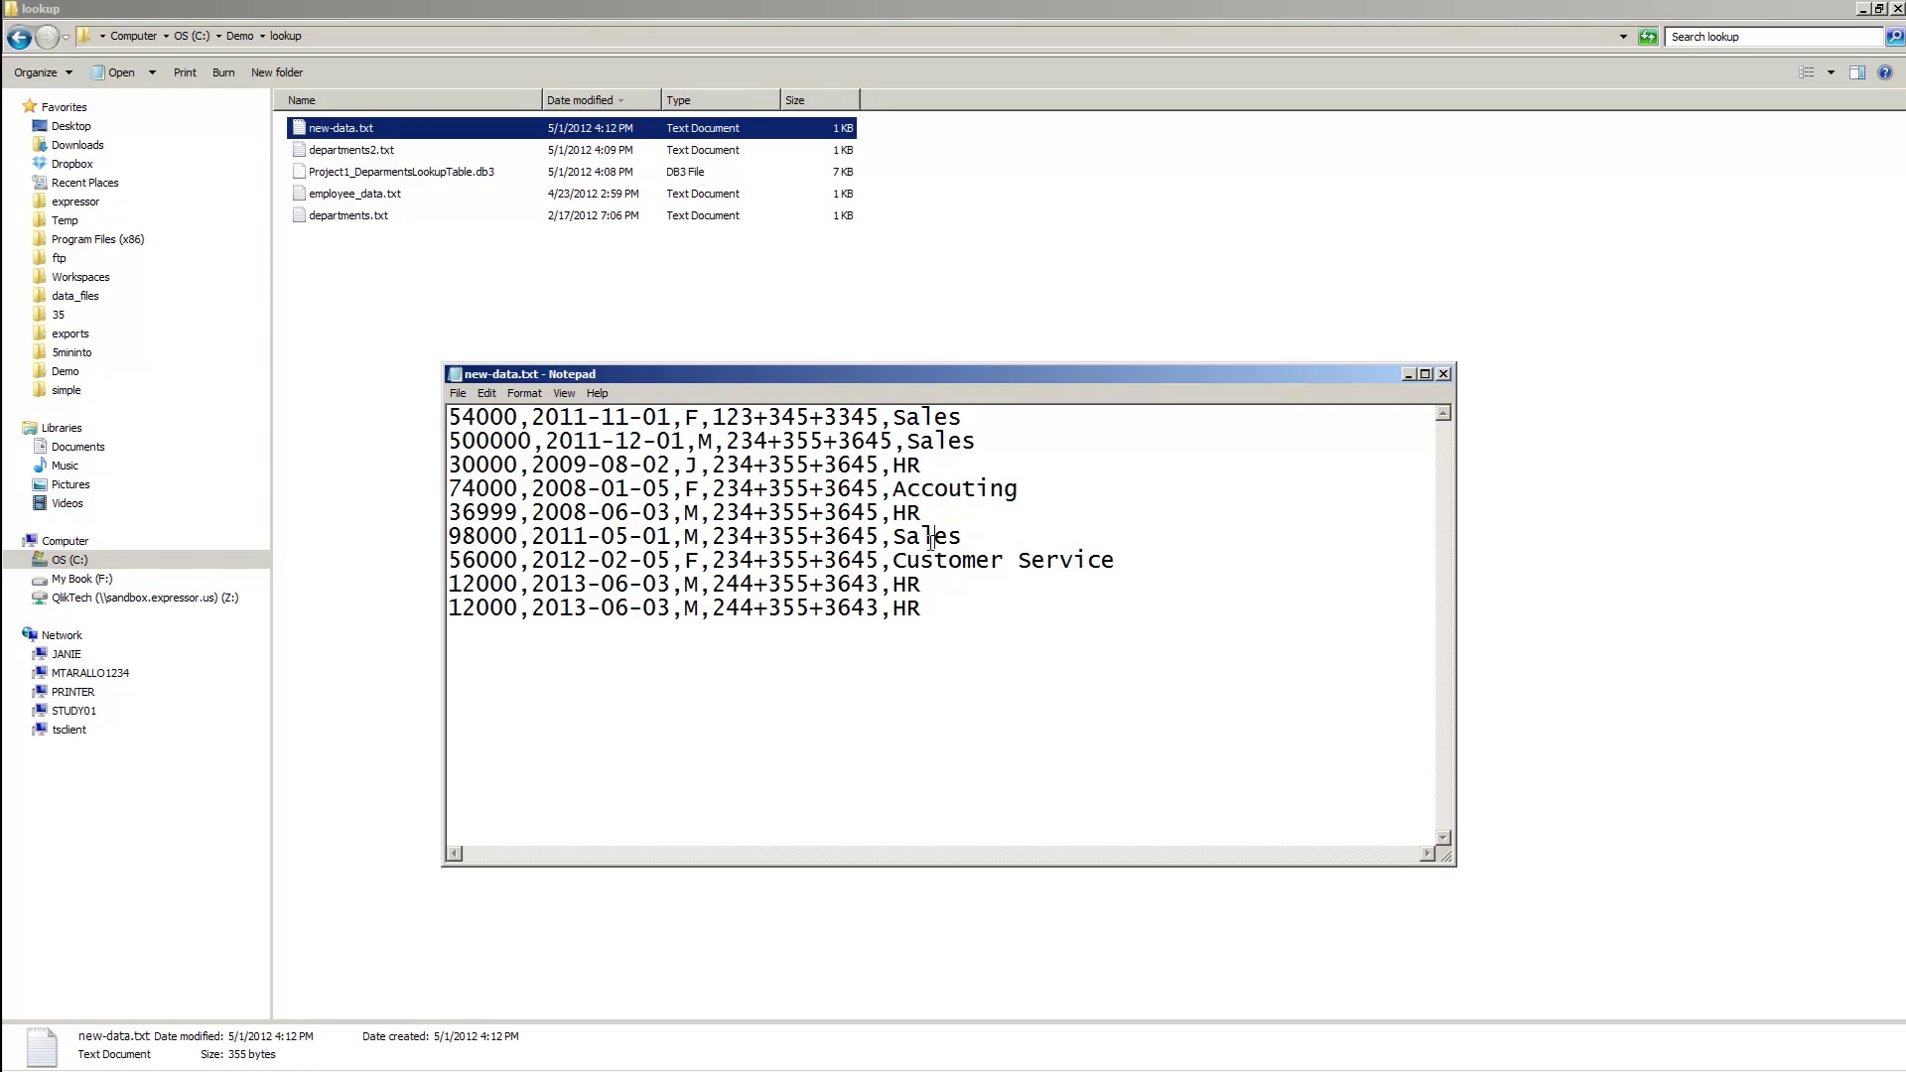